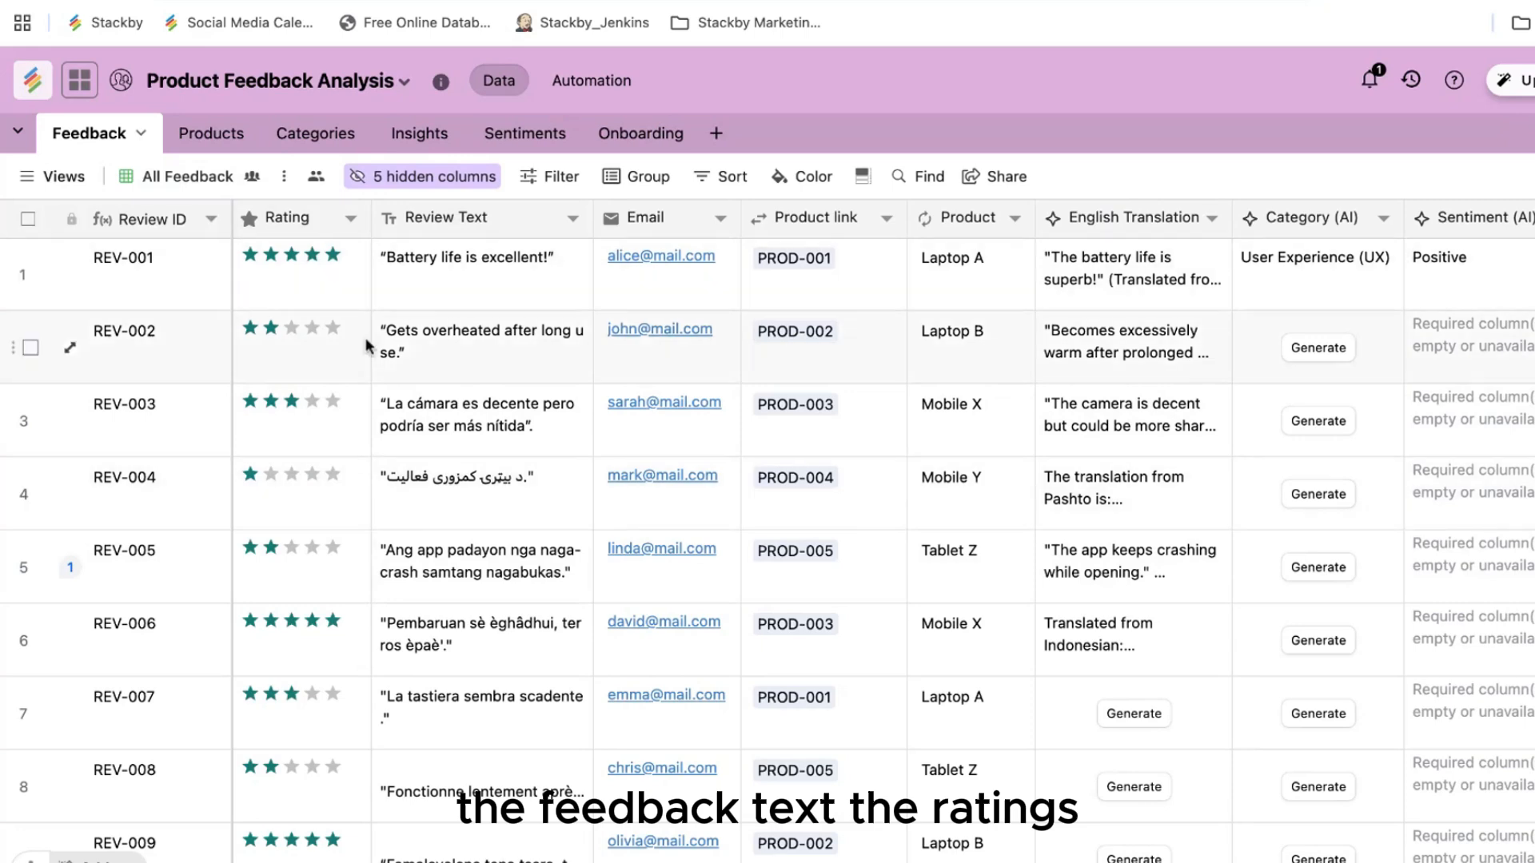
Step: Scroll sideways through the All Feedback grid columns to review them
{"action": "scroll", "coordinate": [685, 439], "scroll_direction": "right", "scroll_amount": 1}
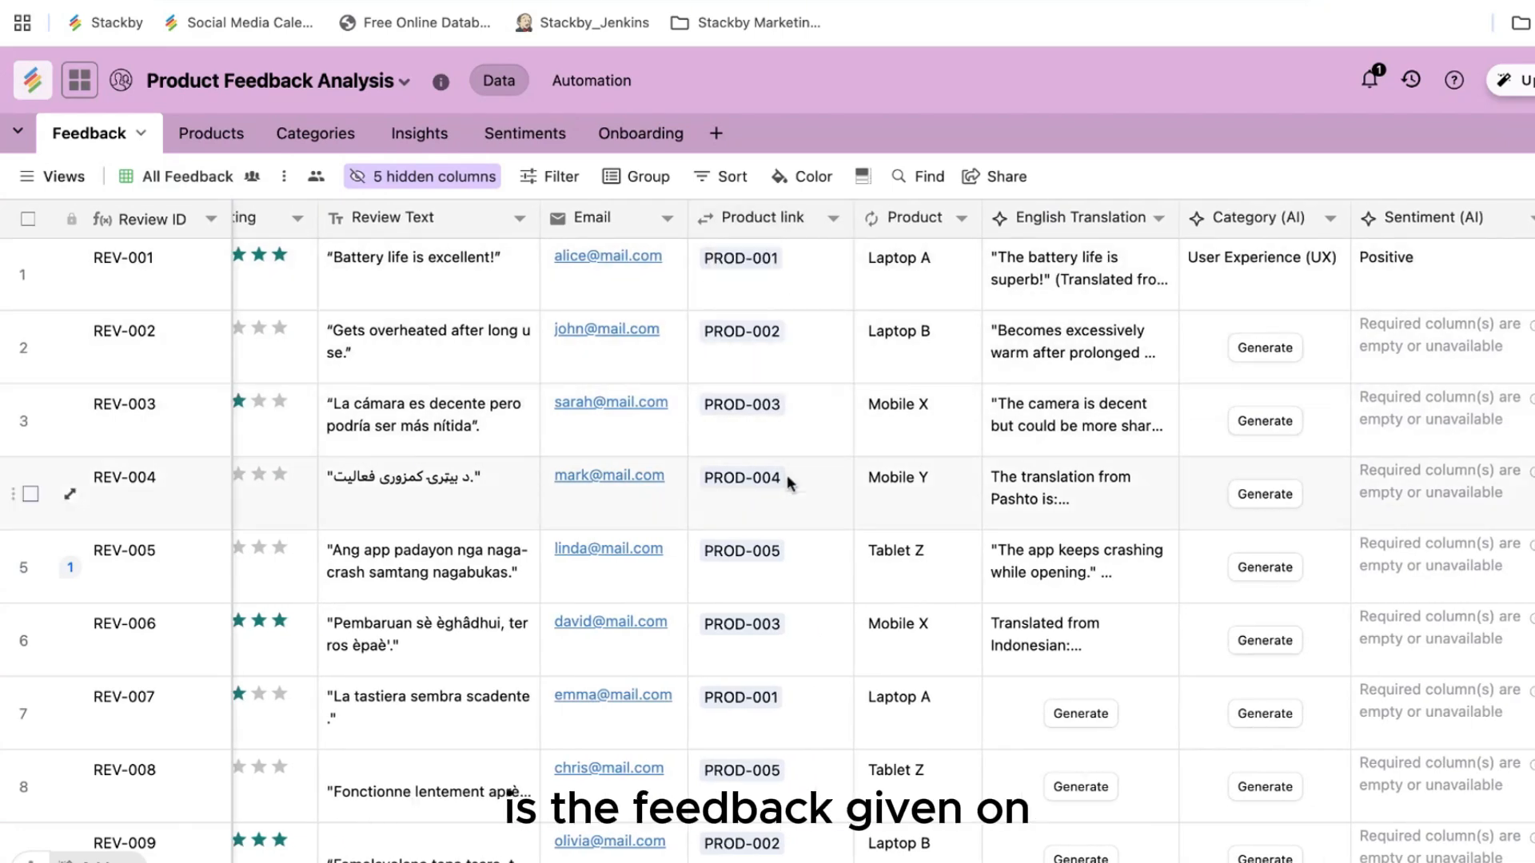
{"action": "scroll", "coordinate": [510, 792], "scroll_direction": "right", "scroll_amount": 7}
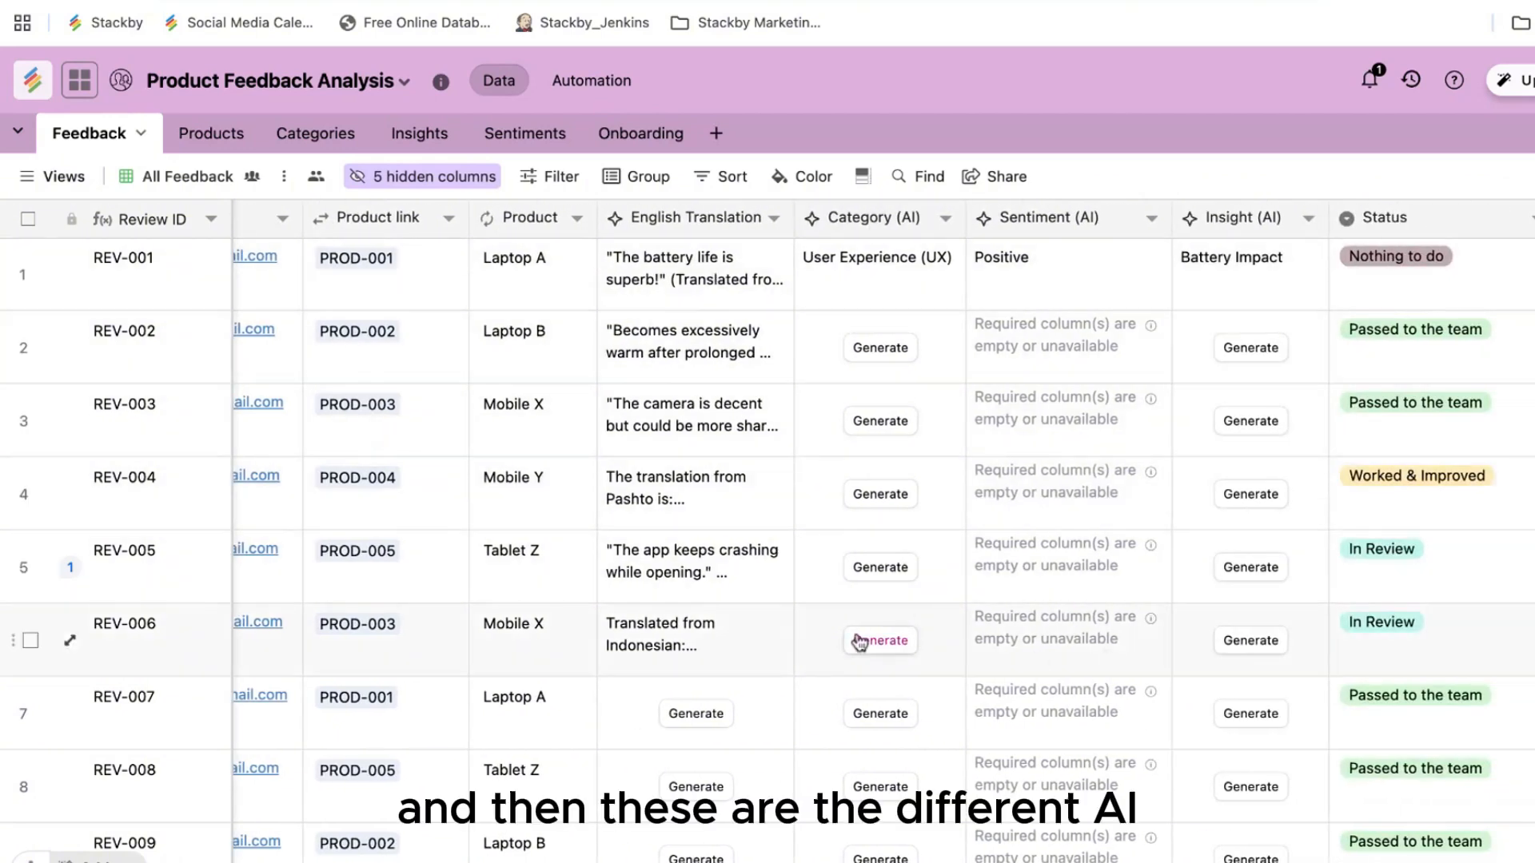
{"action": "scroll", "coordinate": [861, 642], "scroll_direction": "left", "scroll_amount": 7}
Step: Switch the Feedback table to the Product Feedback Form view
{"action": "left_click", "coordinate": [57, 181]}
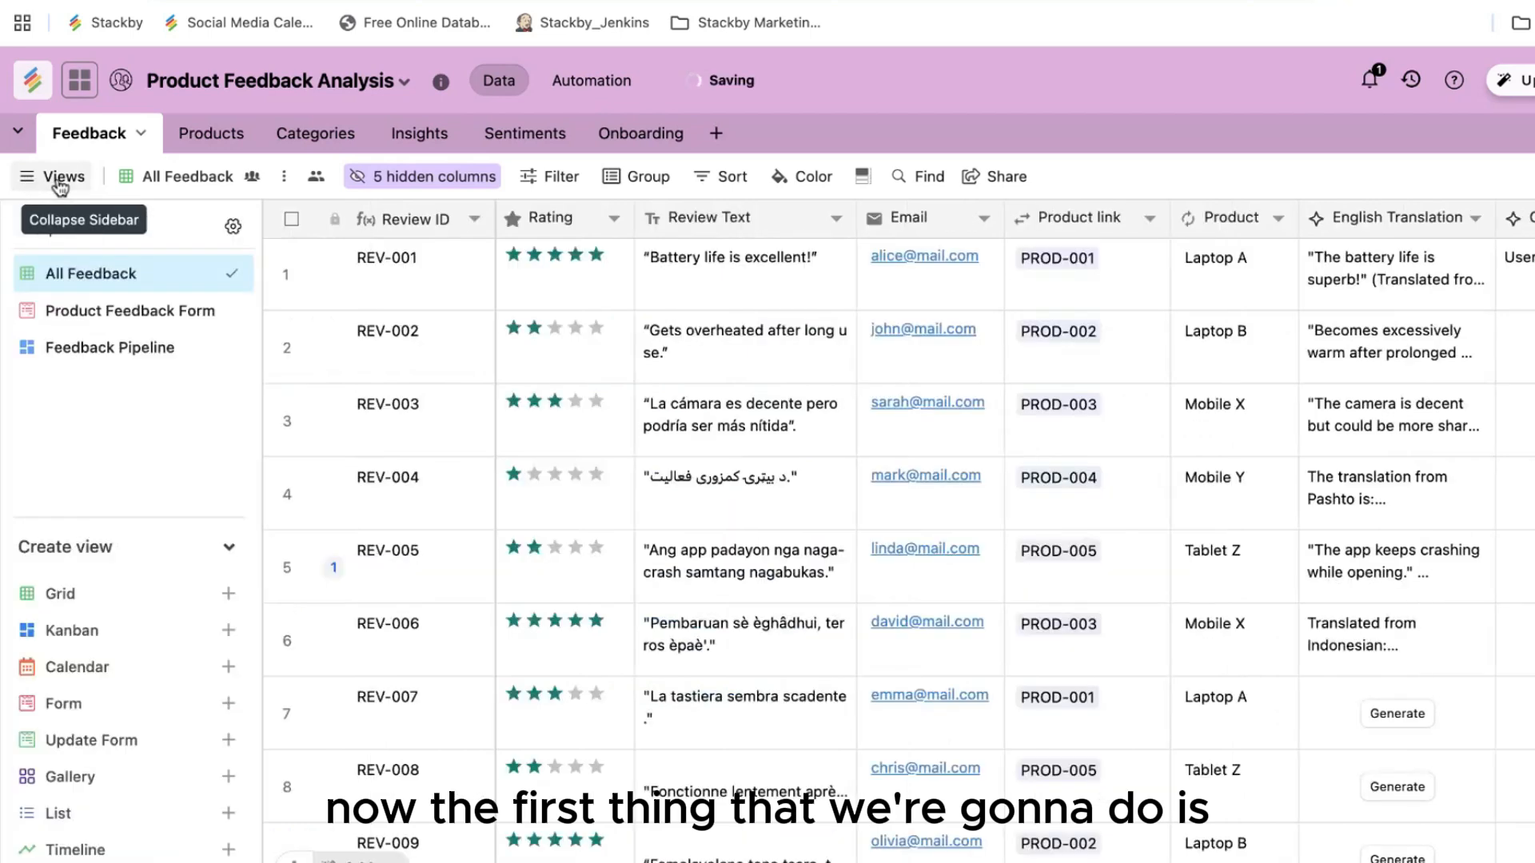
{"action": "left_click", "coordinate": [92, 311]}
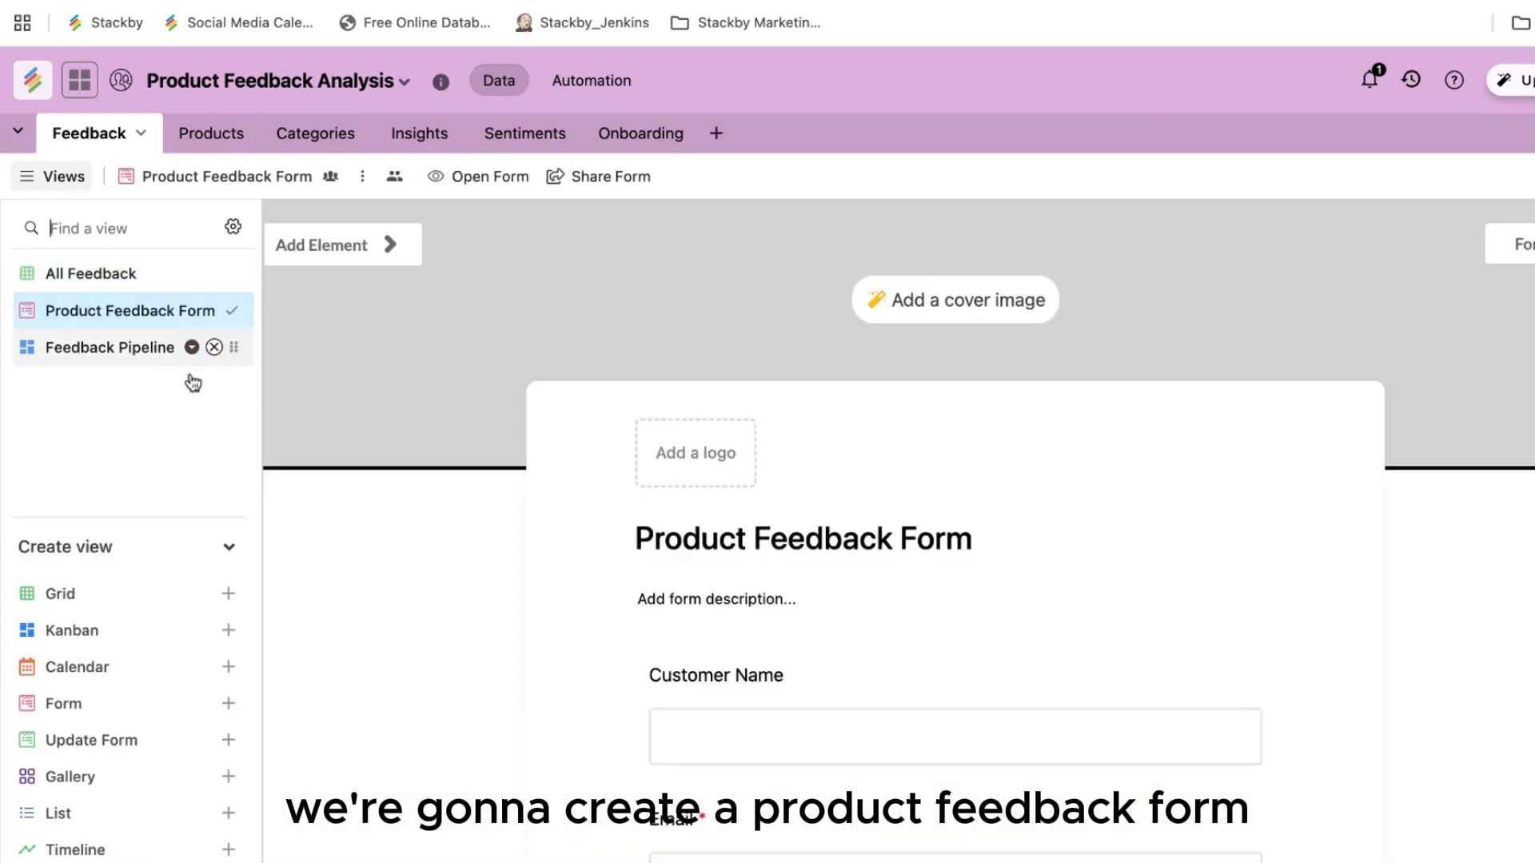
{"action": "scroll", "coordinate": [468, 603], "scroll_direction": "down", "scroll_amount": 4}
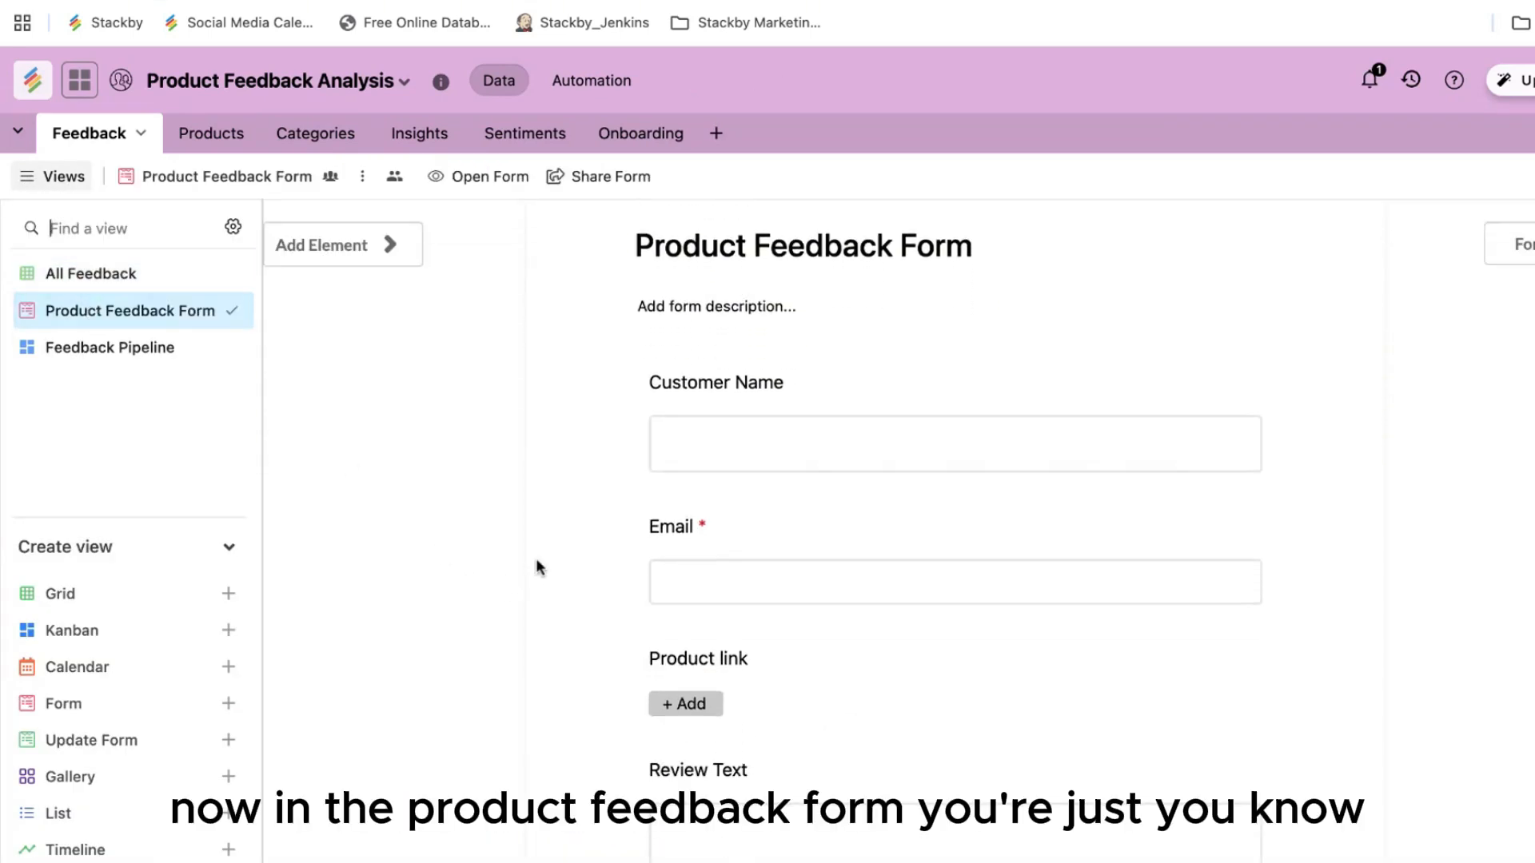
Step: Show and hide the addable form elements, then scroll through the form's fields
{"action": "left_click", "coordinate": [349, 254]}
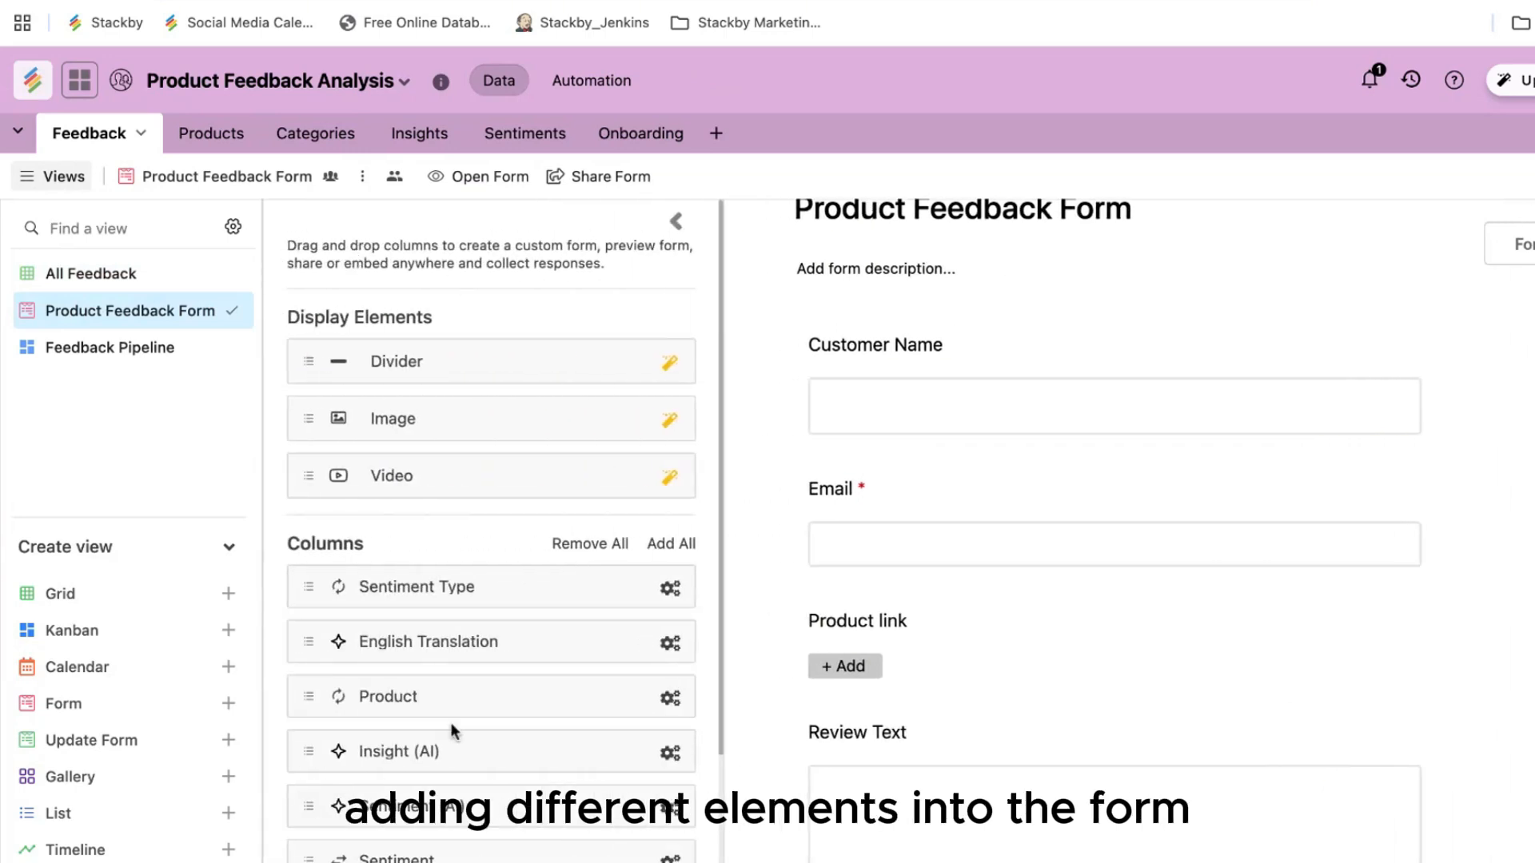
{"action": "left_click", "coordinate": [676, 223]}
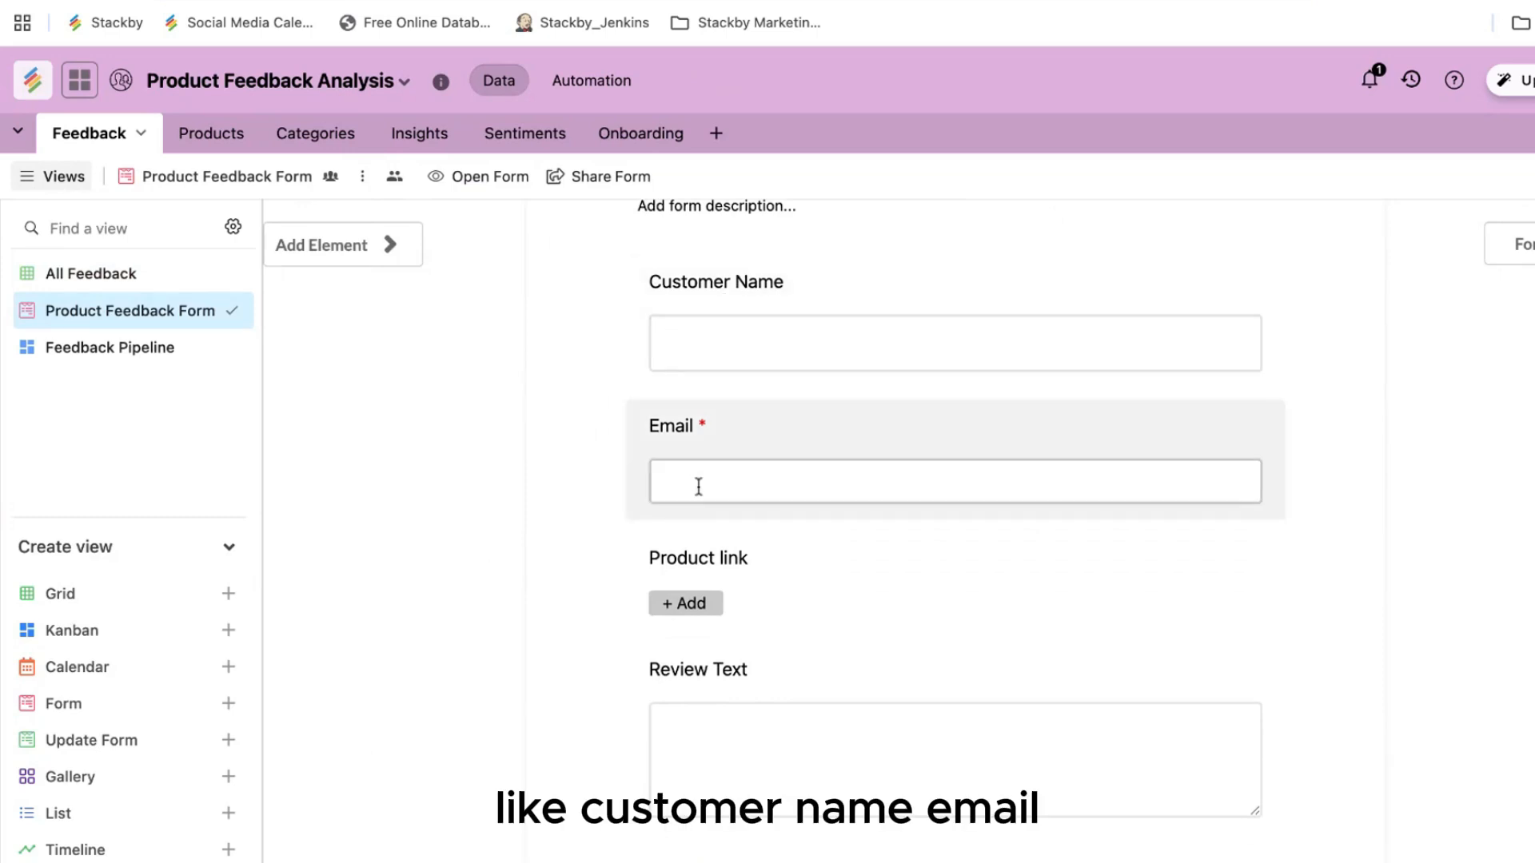
{"action": "scroll", "coordinate": [699, 485], "scroll_direction": "down", "scroll_amount": 3}
{"action": "scroll", "coordinate": [827, 544], "scroll_direction": "down", "scroll_amount": 2}
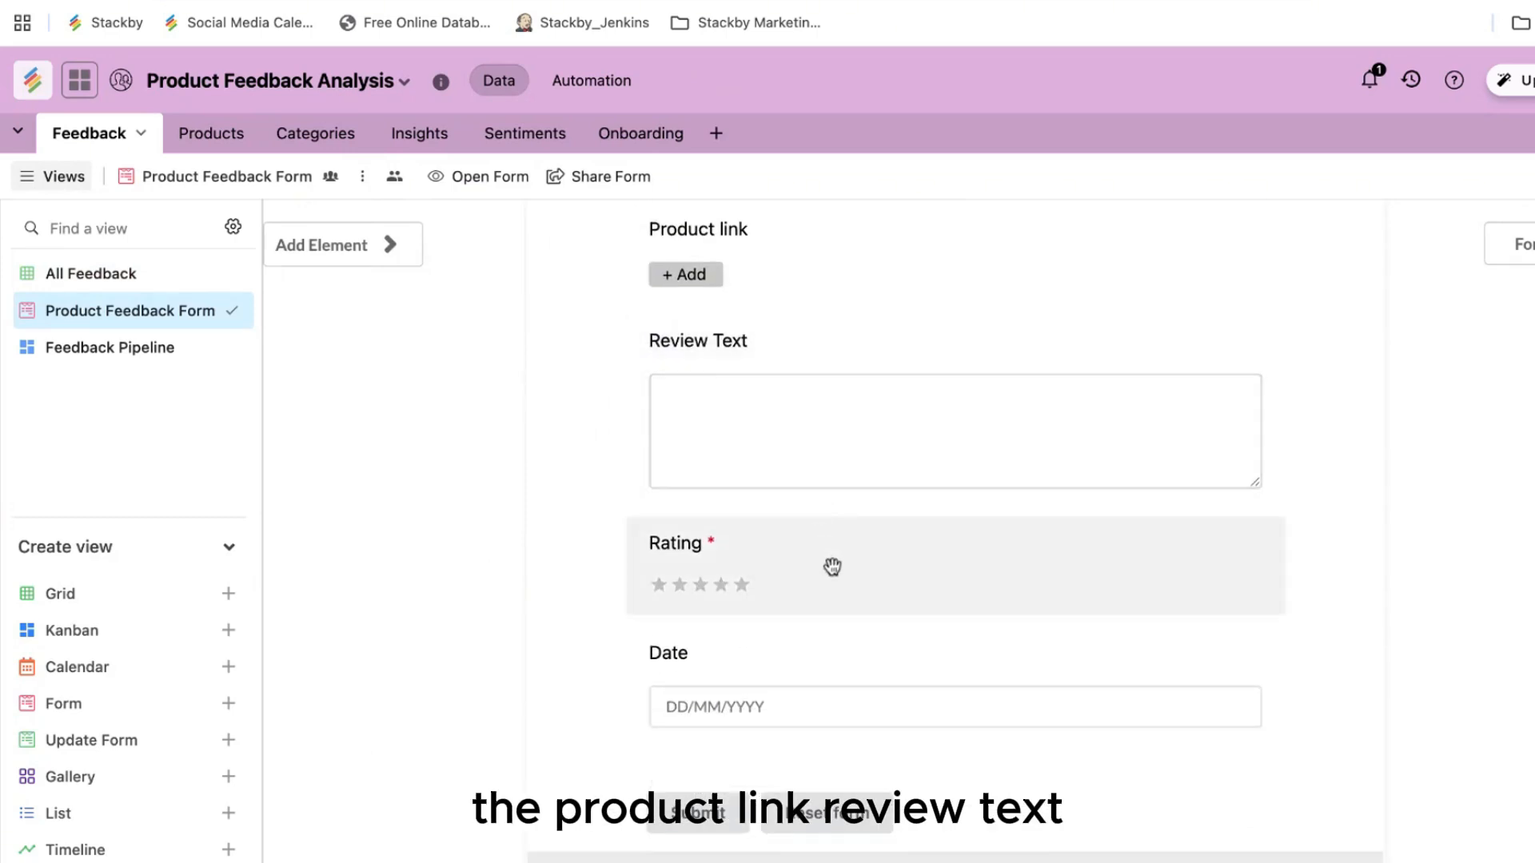
{"action": "scroll", "coordinate": [880, 664], "scroll_direction": "up", "scroll_amount": 7}
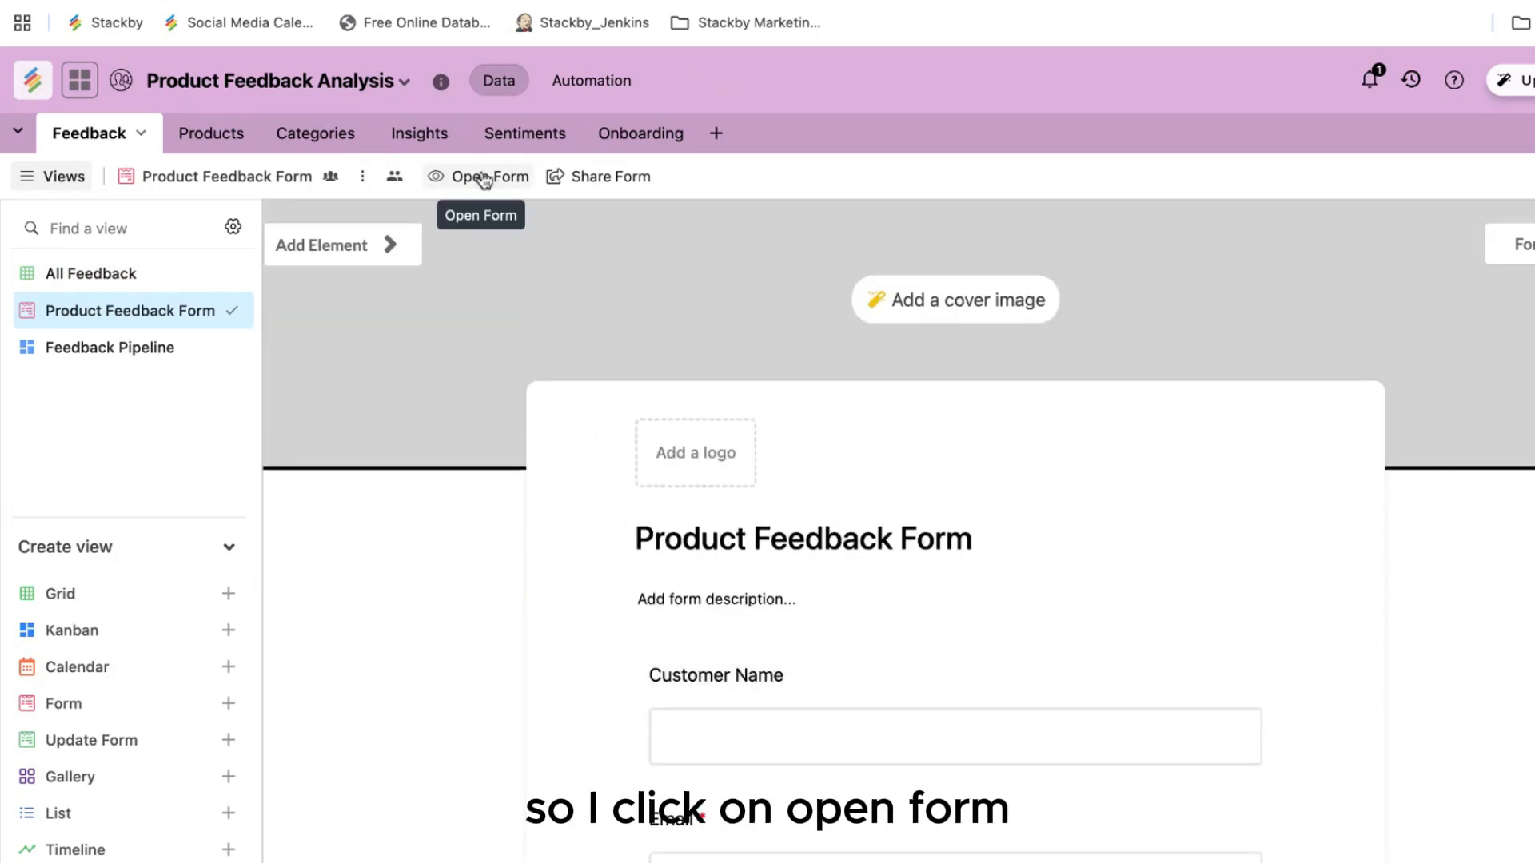
Step: Open the live form and enter the customer's name and e-mail address
{"action": "left_click", "coordinate": [484, 177]}
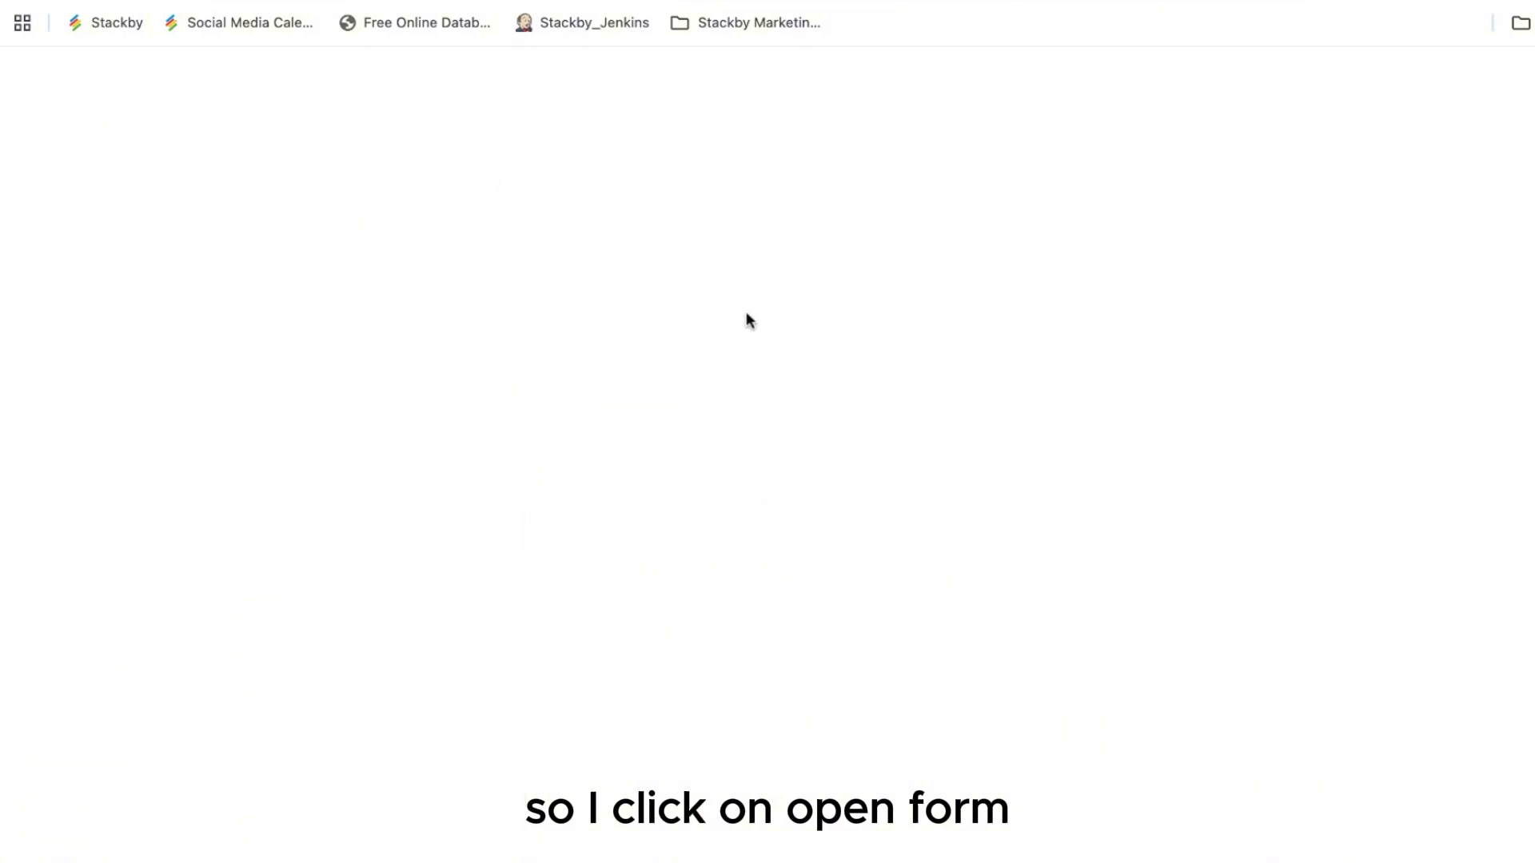
{"action": "scroll", "coordinate": [758, 418], "scroll_direction": "down", "scroll_amount": 3}
{"action": "scroll", "coordinate": [758, 418], "scroll_direction": "up", "scroll_amount": 3}
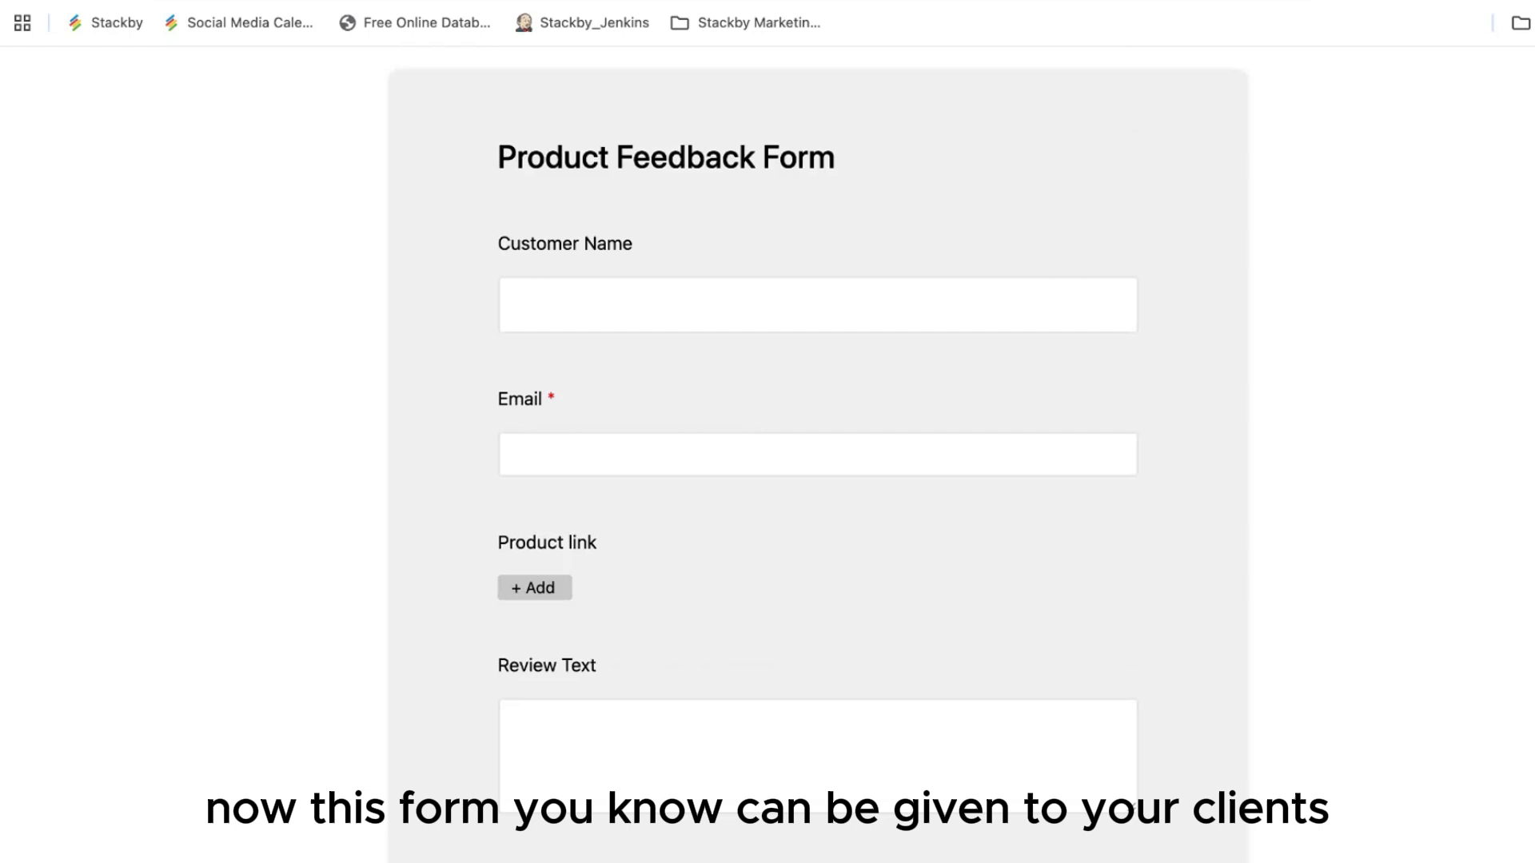
{"action": "left_click", "coordinate": [549, 278]}
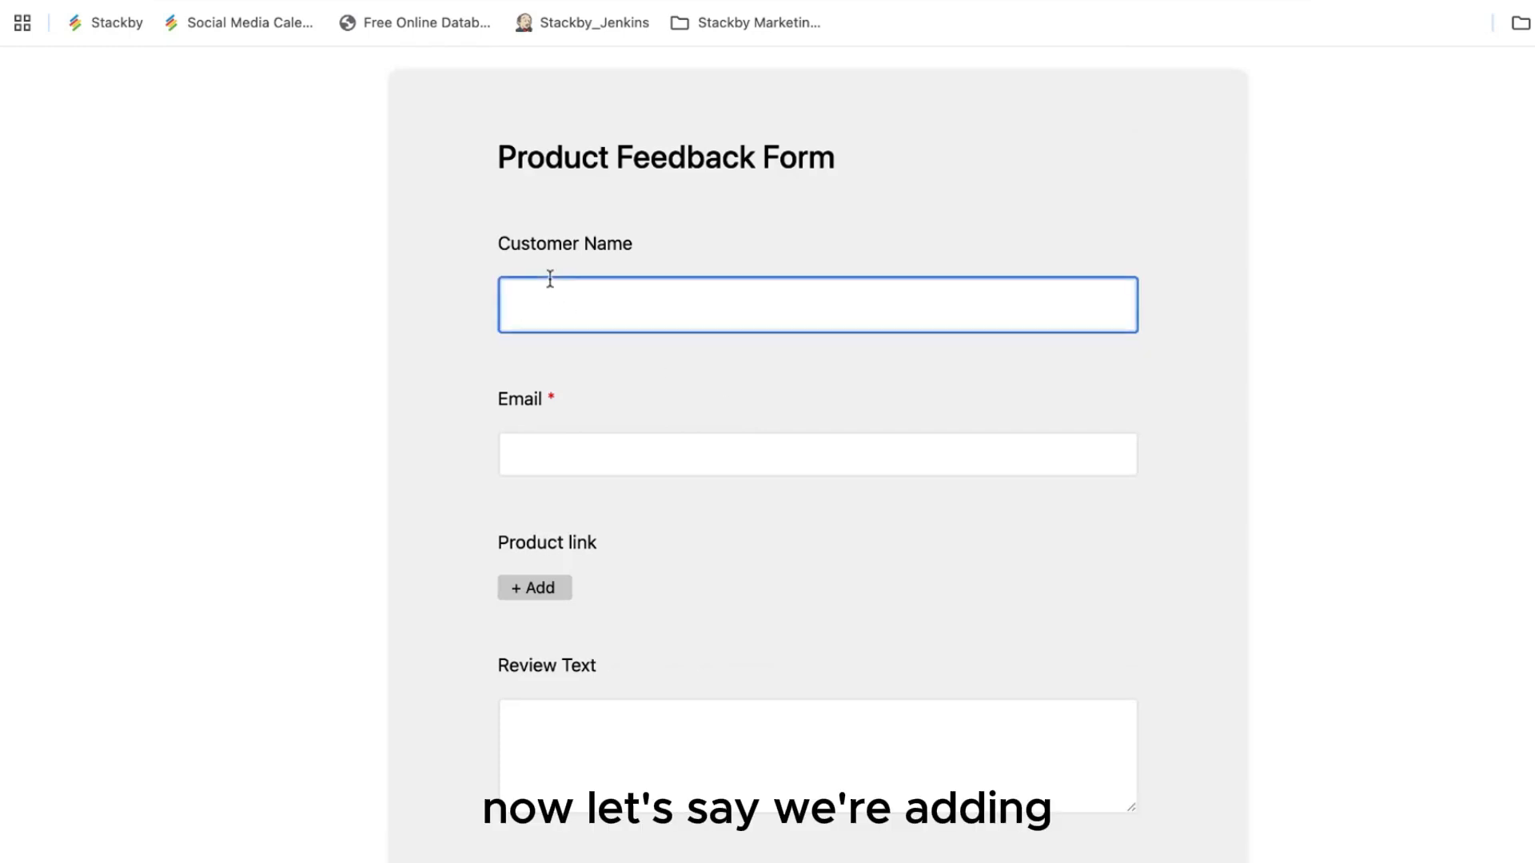
{"action": "type", "text": "Elon Musk"}
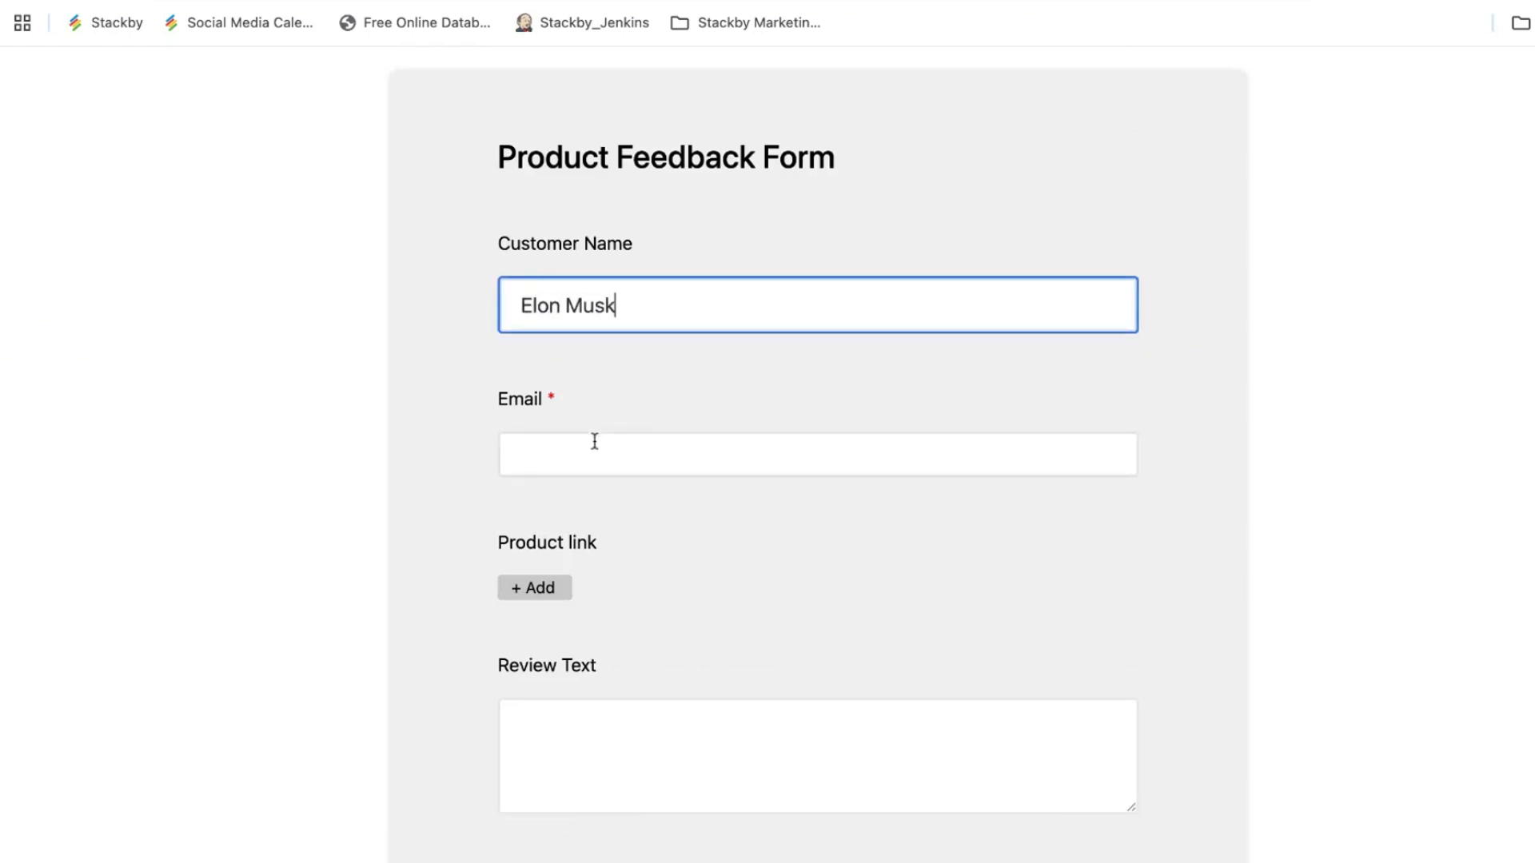
{"action": "left_click", "coordinate": [594, 441]}
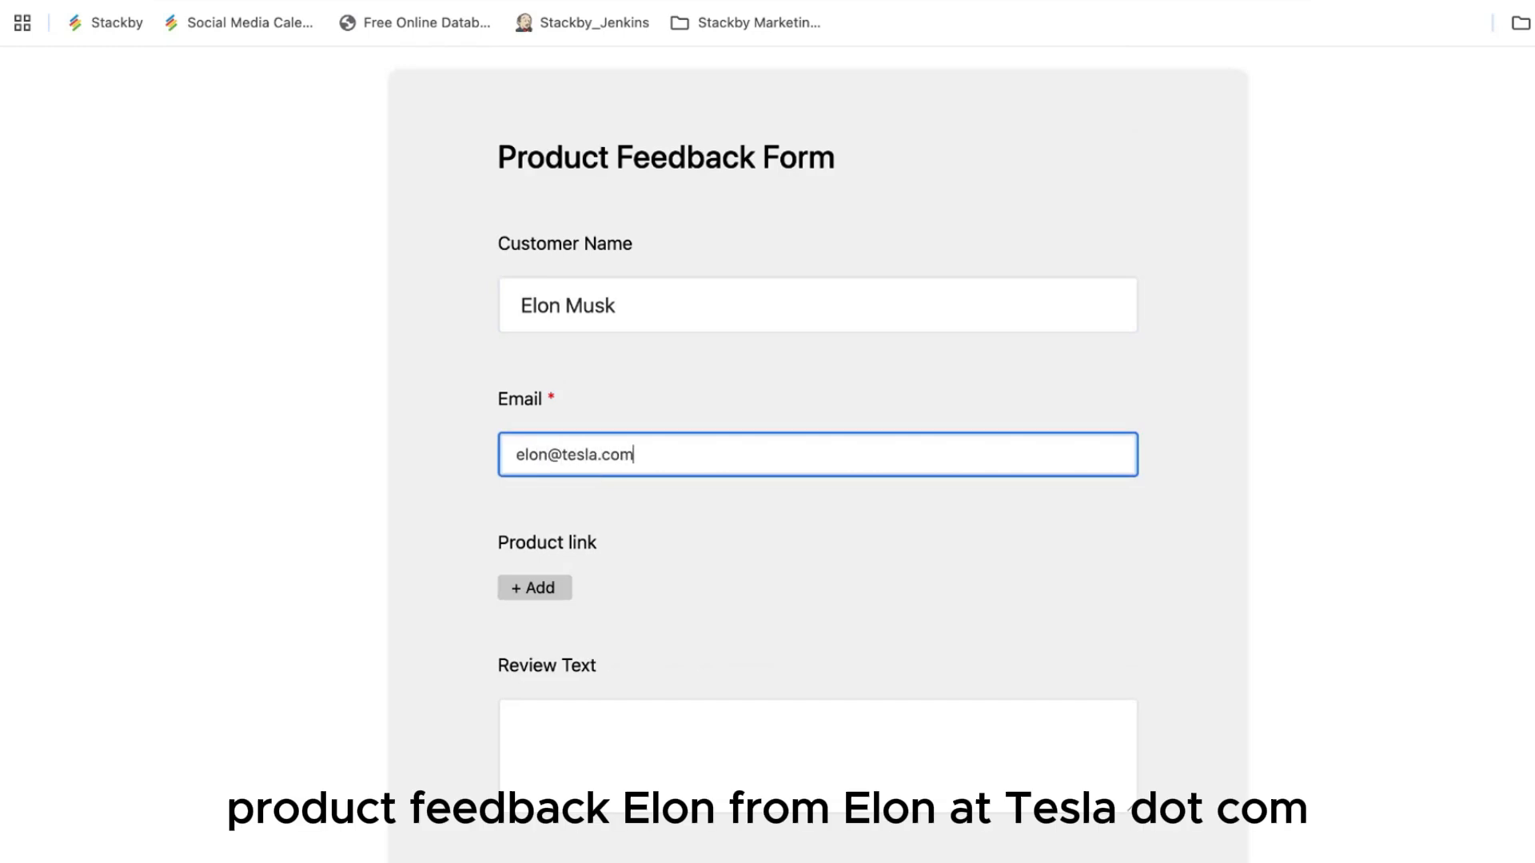
Step: Link the feedback to product PROD-001
{"action": "left_click", "coordinate": [551, 593]}
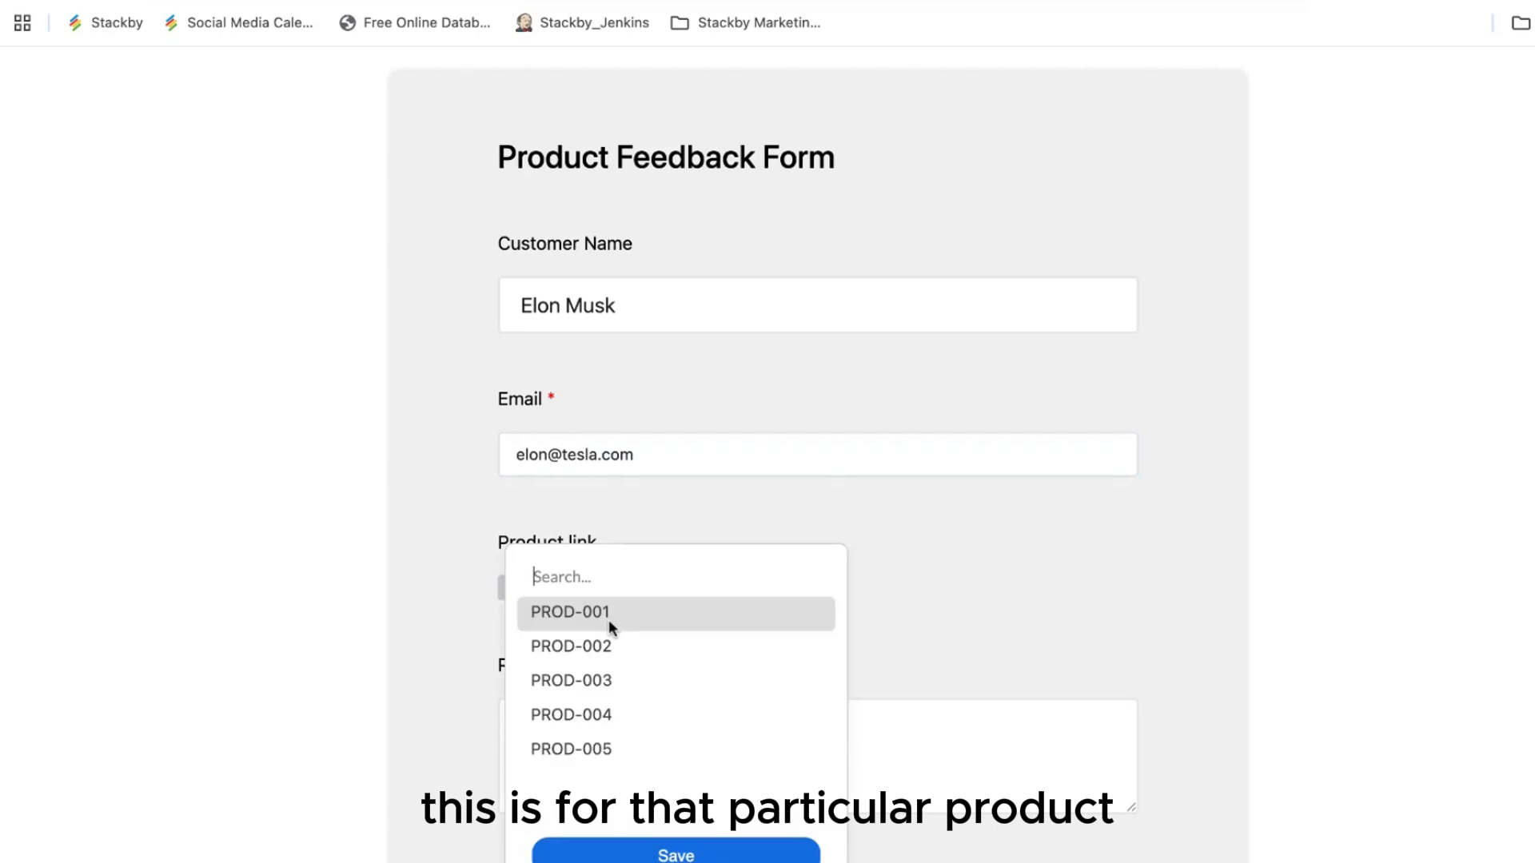
{"action": "left_click", "coordinate": [610, 623]}
{"action": "left_click", "coordinate": [721, 858]}
{"action": "scroll", "coordinate": [771, 702], "scroll_direction": "down", "scroll_amount": 3}
Step: Enter review 'Battery is overheating on the laptop', 3 stars, date 22/09/2025, and submit
{"action": "left_click", "coordinate": [627, 530]}
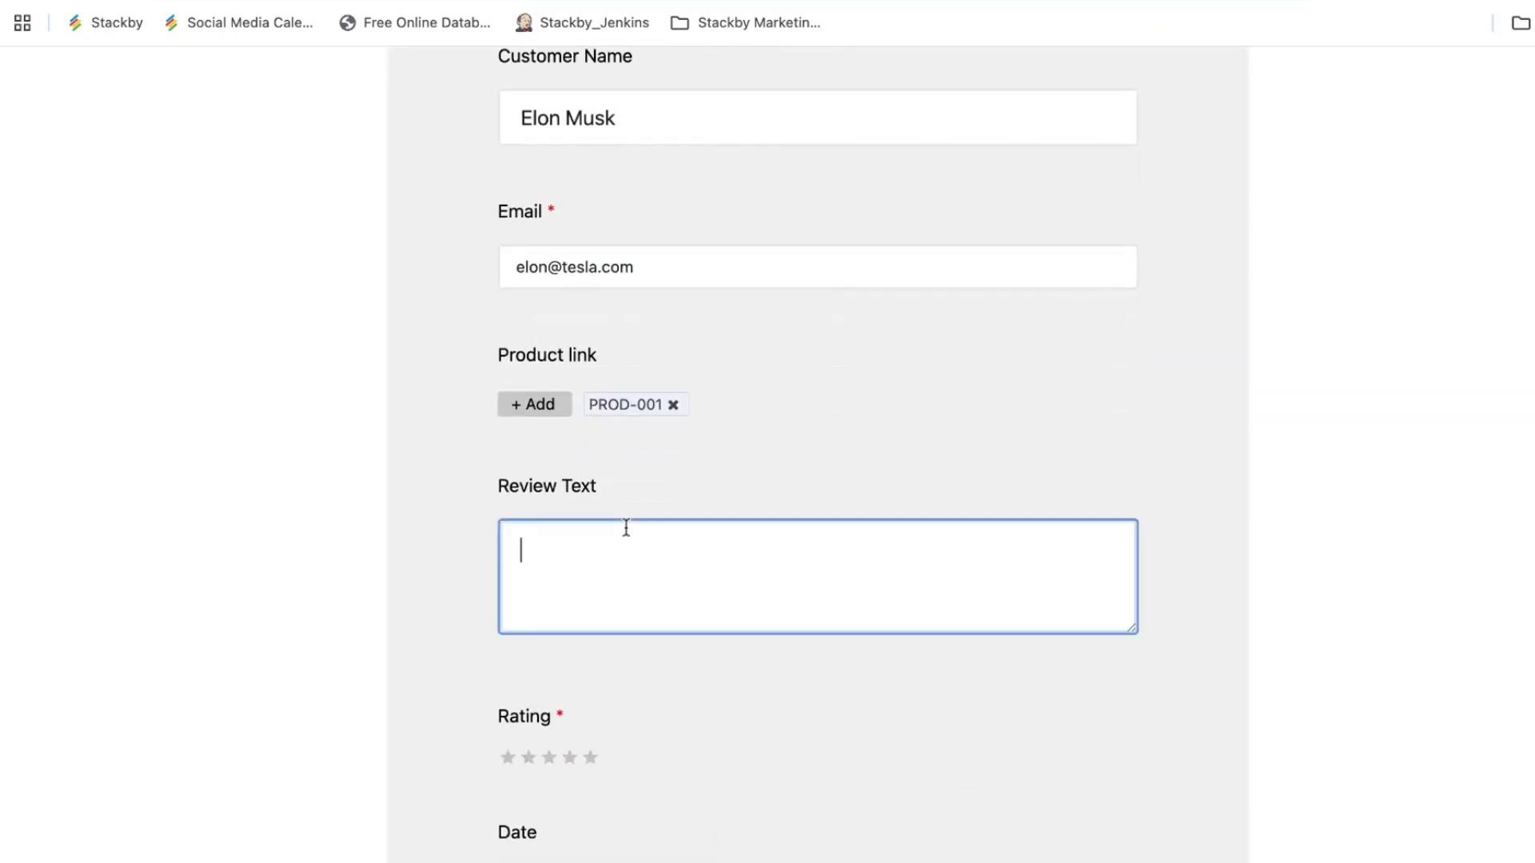
{"action": "type", "text": "Batt"}
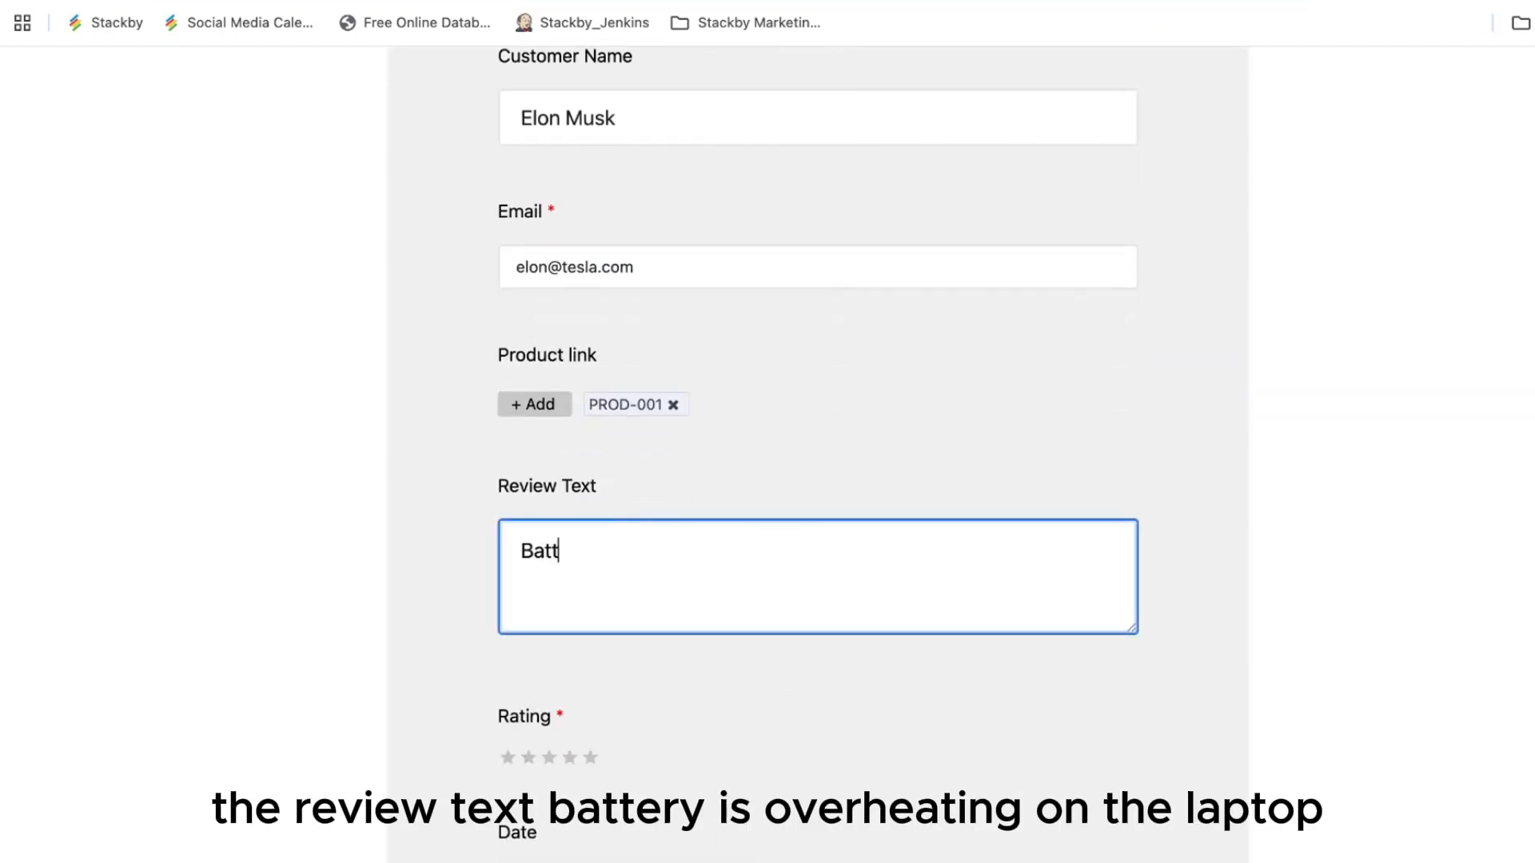
{"action": "type", "text": "ery is overheatin"}
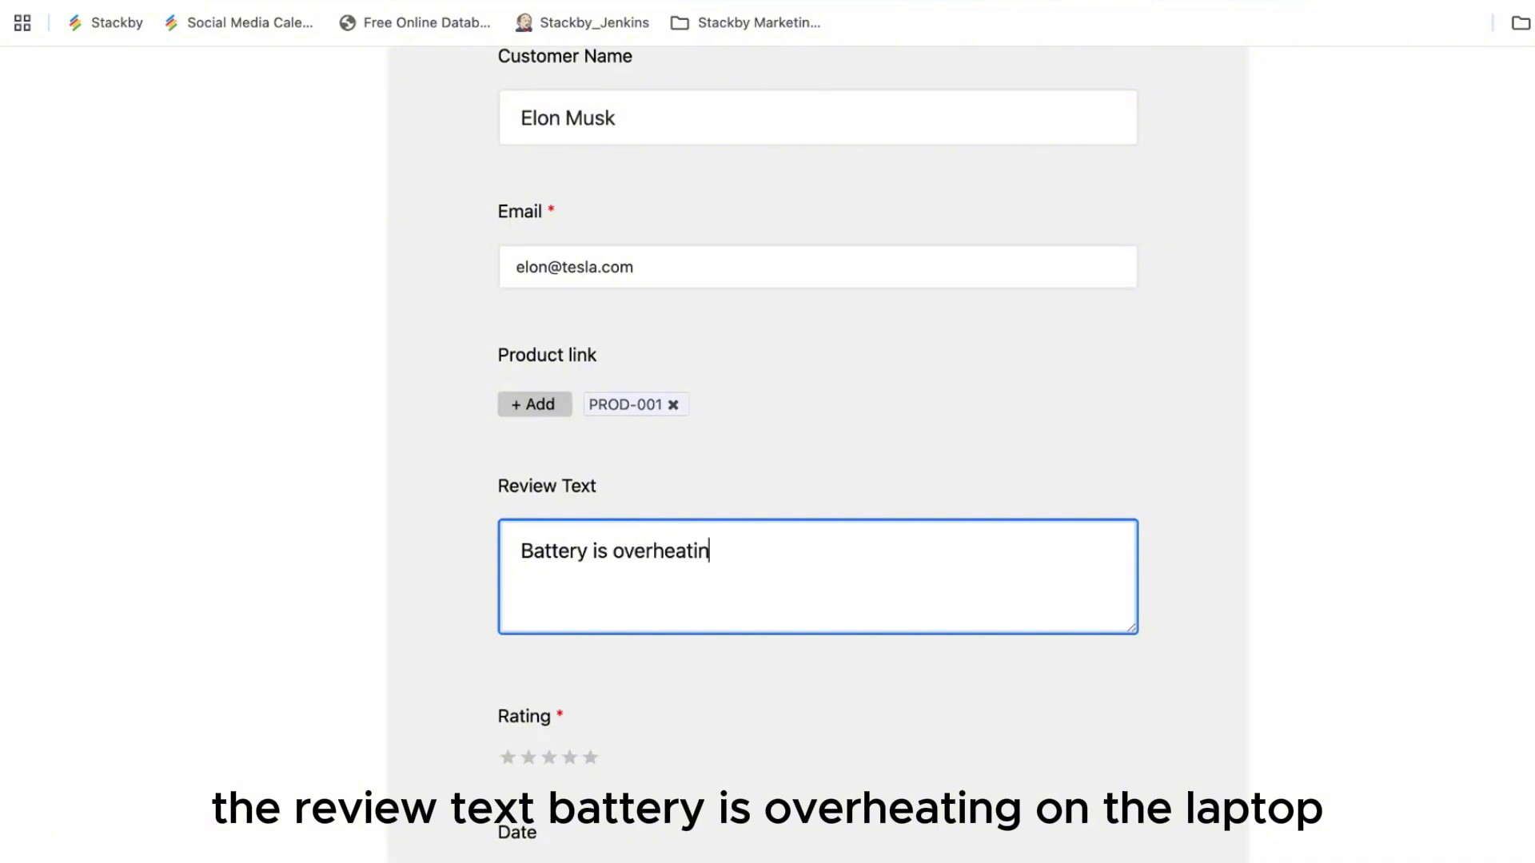
{"action": "type", "text": "g on the laptop"}
{"action": "scroll", "coordinate": [654, 637], "scroll_direction": "down", "scroll_amount": 1}
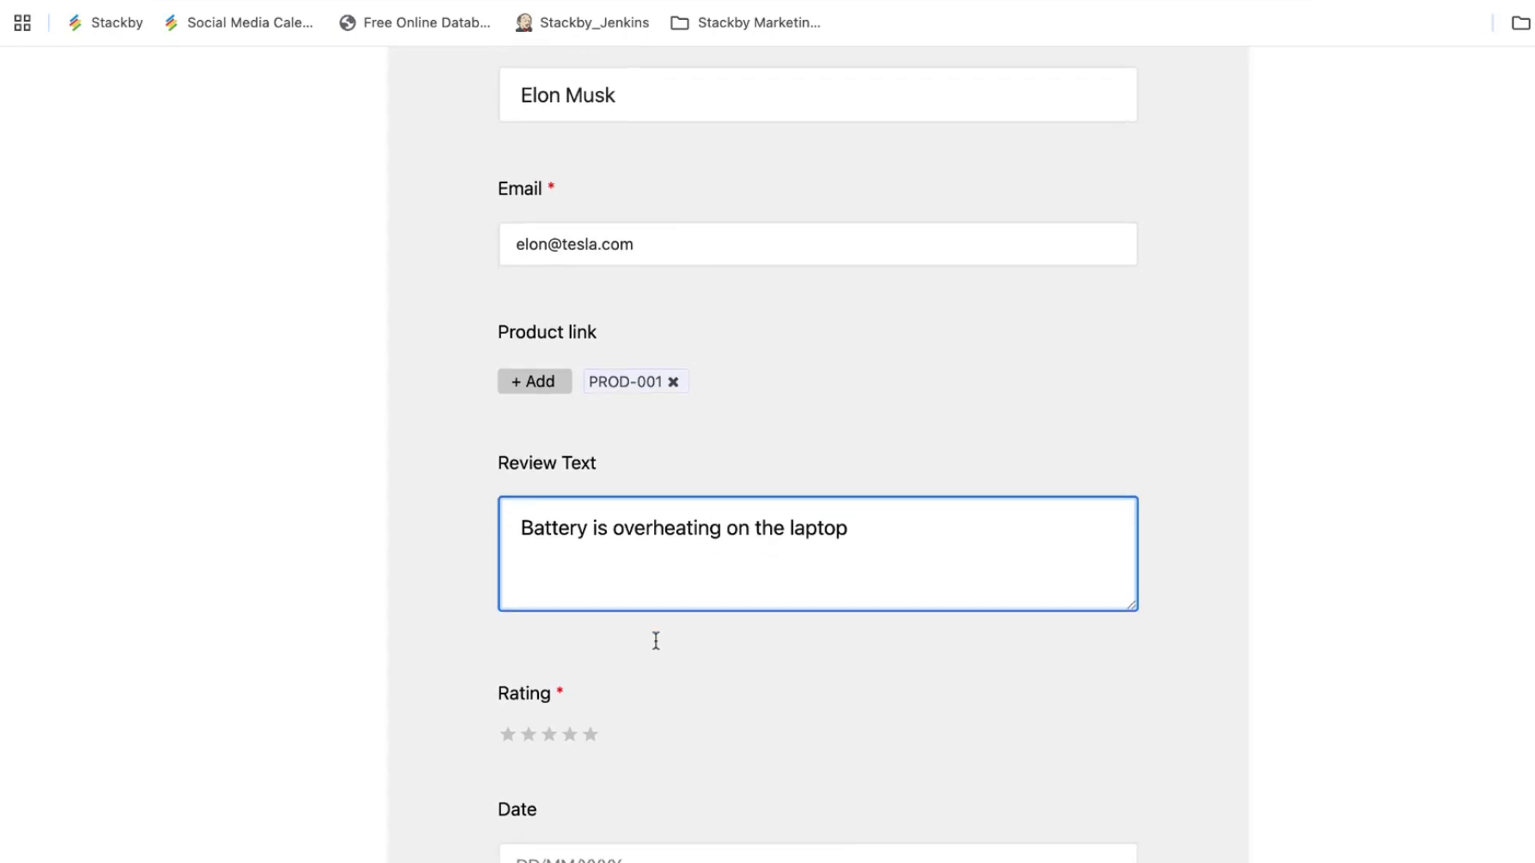
{"action": "left_click", "coordinate": [550, 702]}
{"action": "scroll", "coordinate": [784, 704], "scroll_direction": "down", "scroll_amount": 3}
{"action": "left_click", "coordinate": [617, 572]}
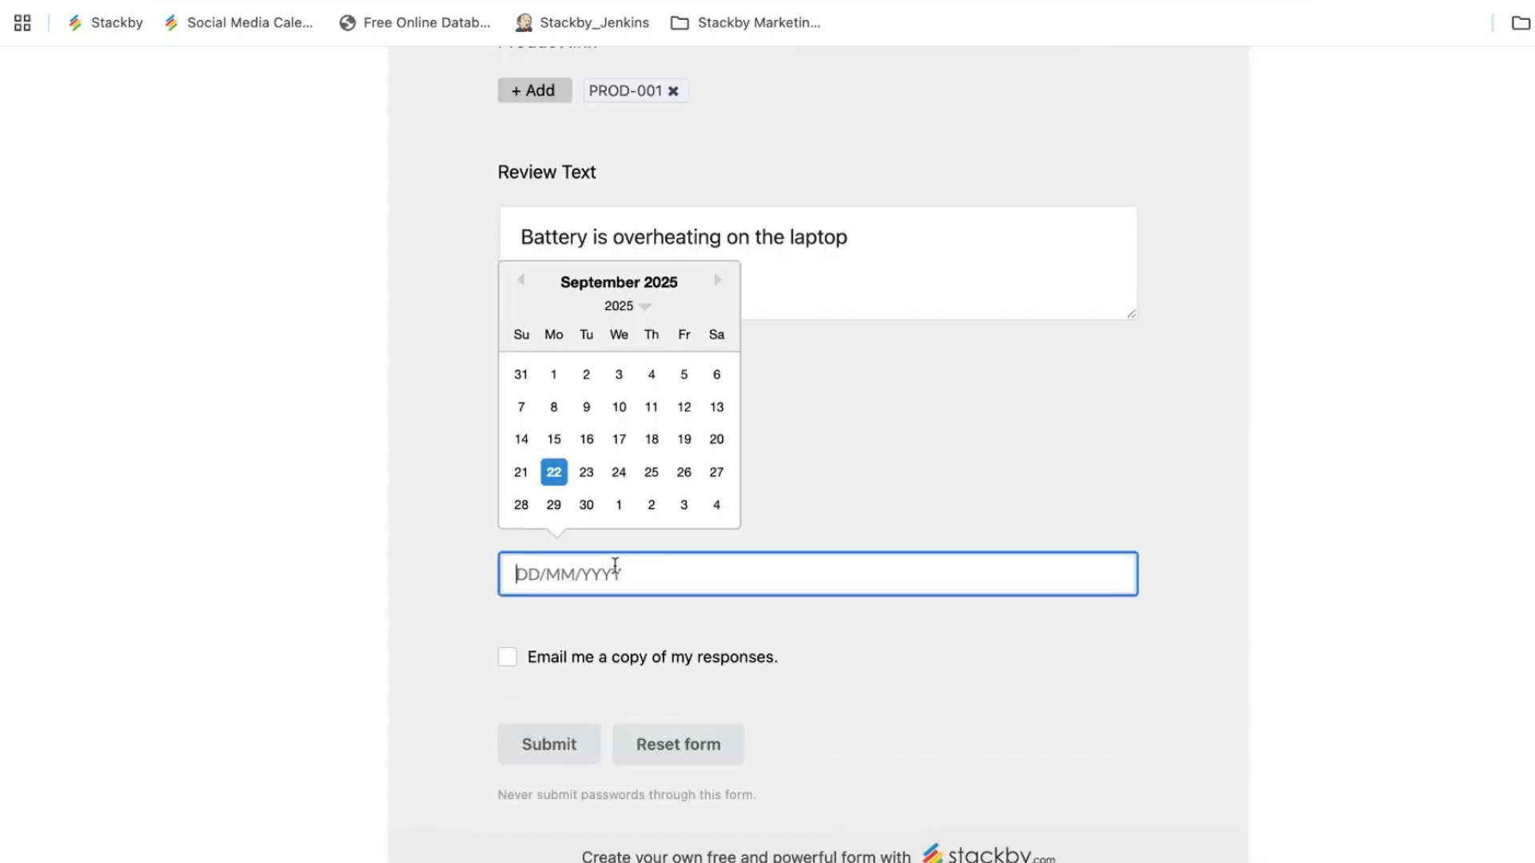
{"action": "left_click", "coordinate": [512, 474]}
{"action": "left_click", "coordinate": [837, 500]}
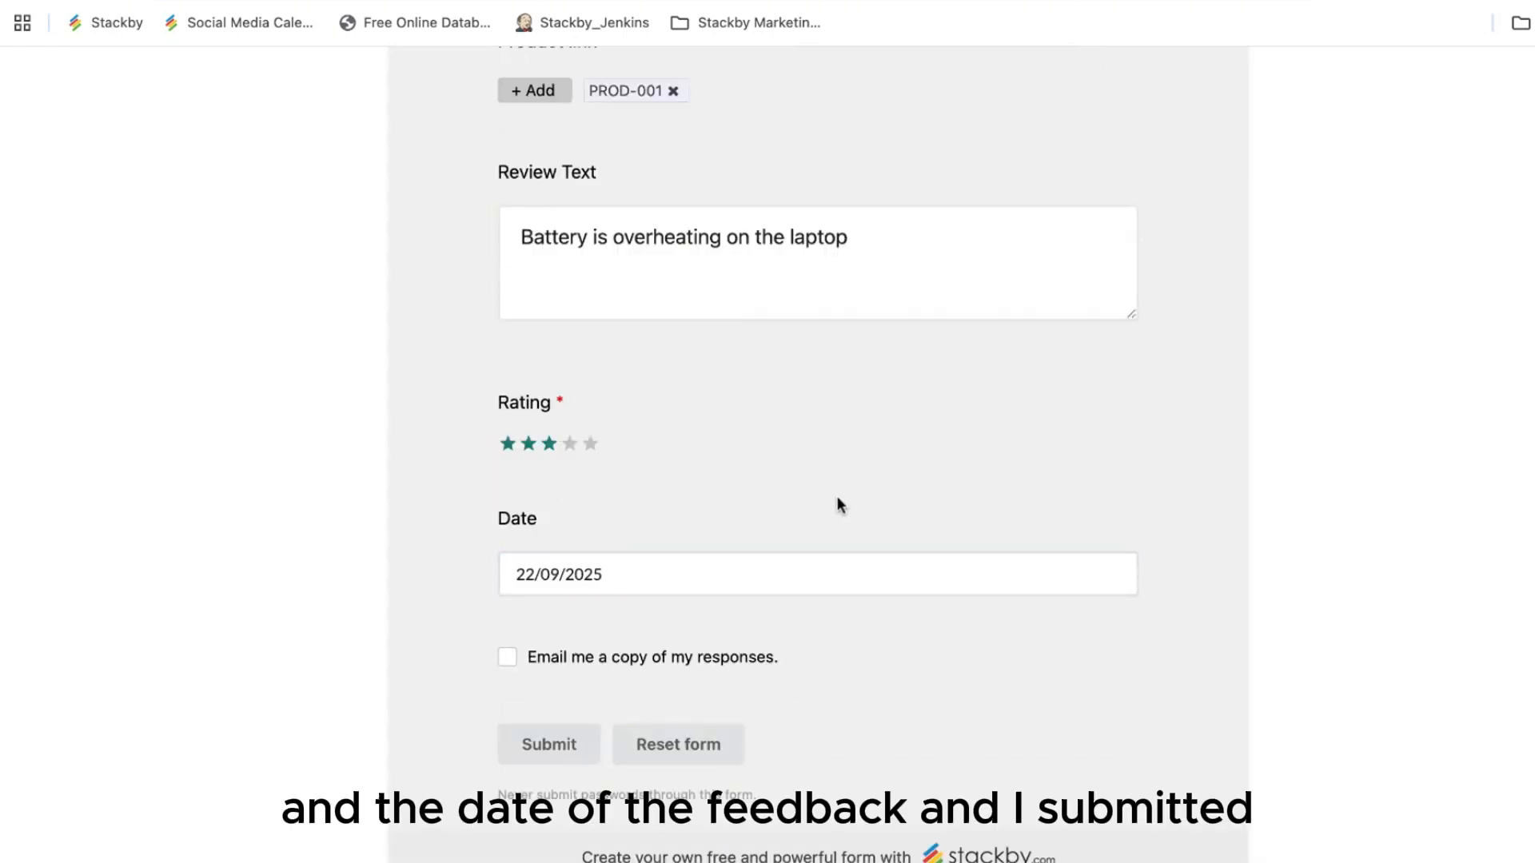
{"action": "left_click", "coordinate": [556, 744]}
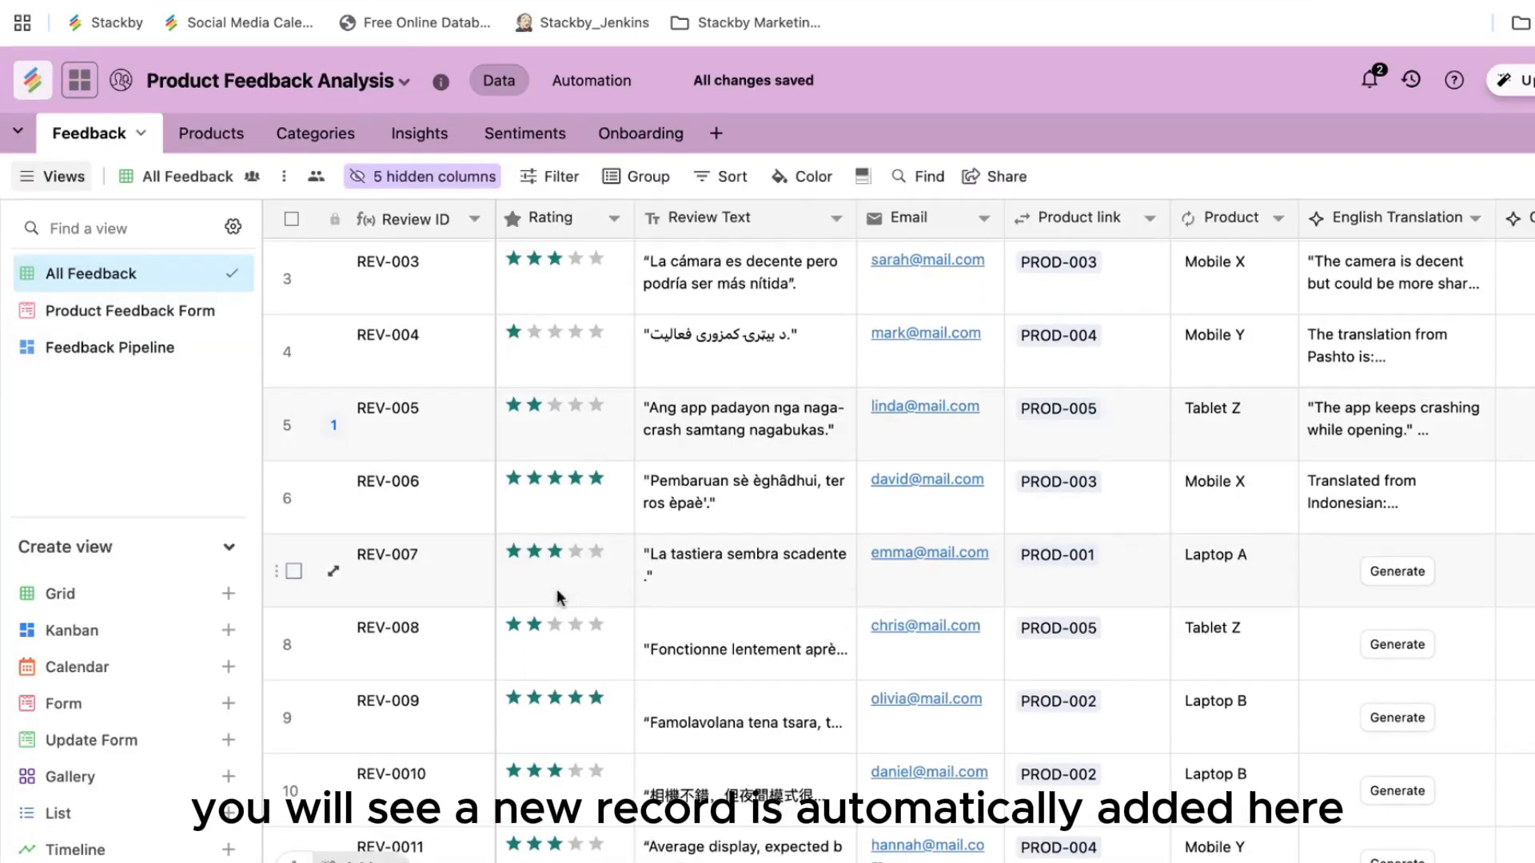
Step: Open the Feedback Pipeline board, then collapse and re-expand its Uncategorised column
{"action": "scroll", "coordinate": [556, 592], "scroll_direction": "down", "scroll_amount": 12}
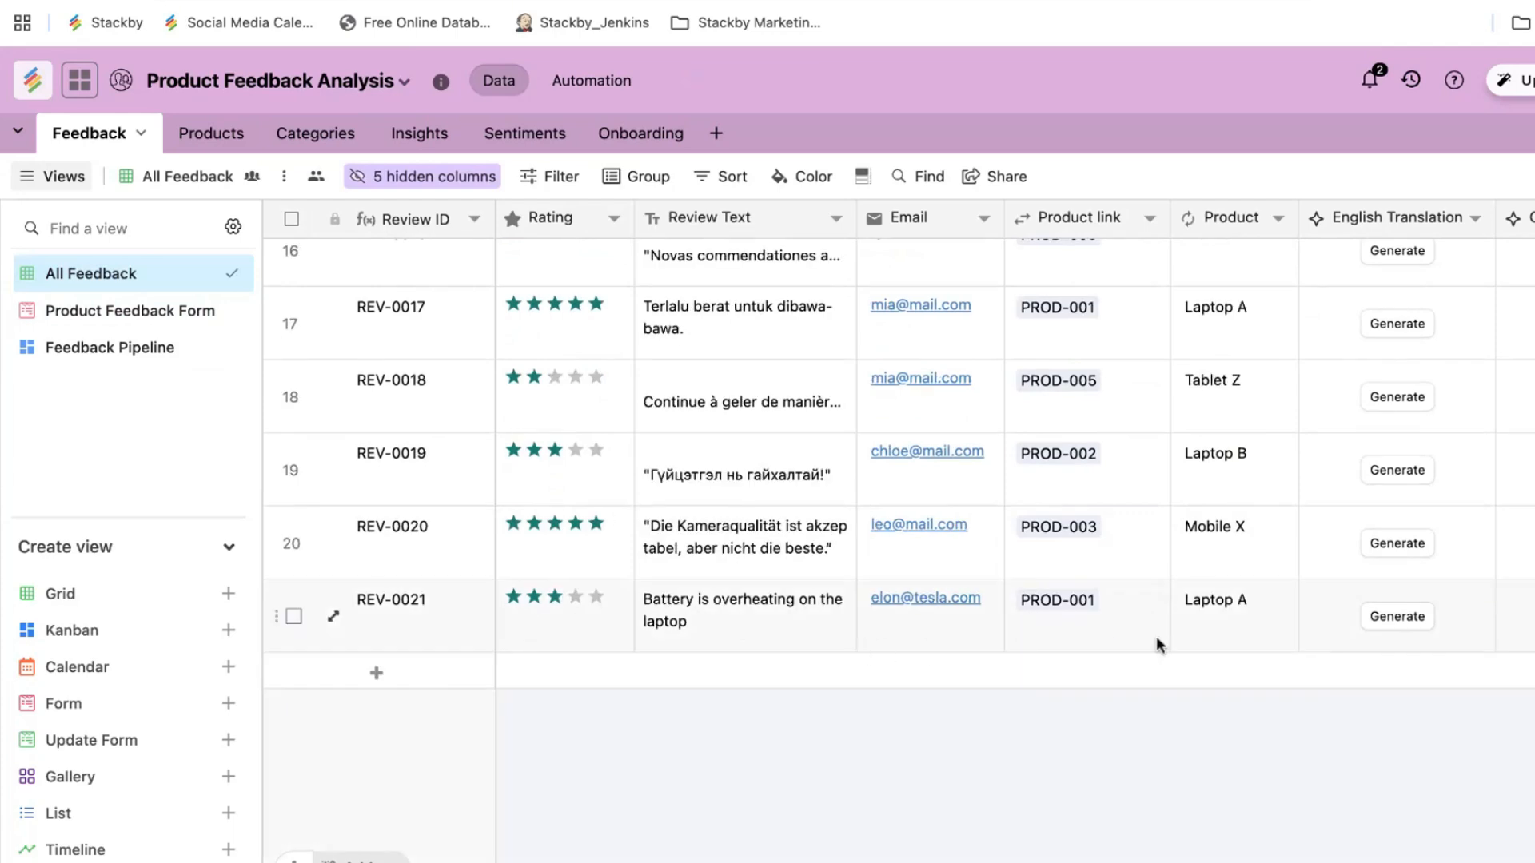
{"action": "scroll", "coordinate": [867, 511], "scroll_direction": "up", "scroll_amount": 15}
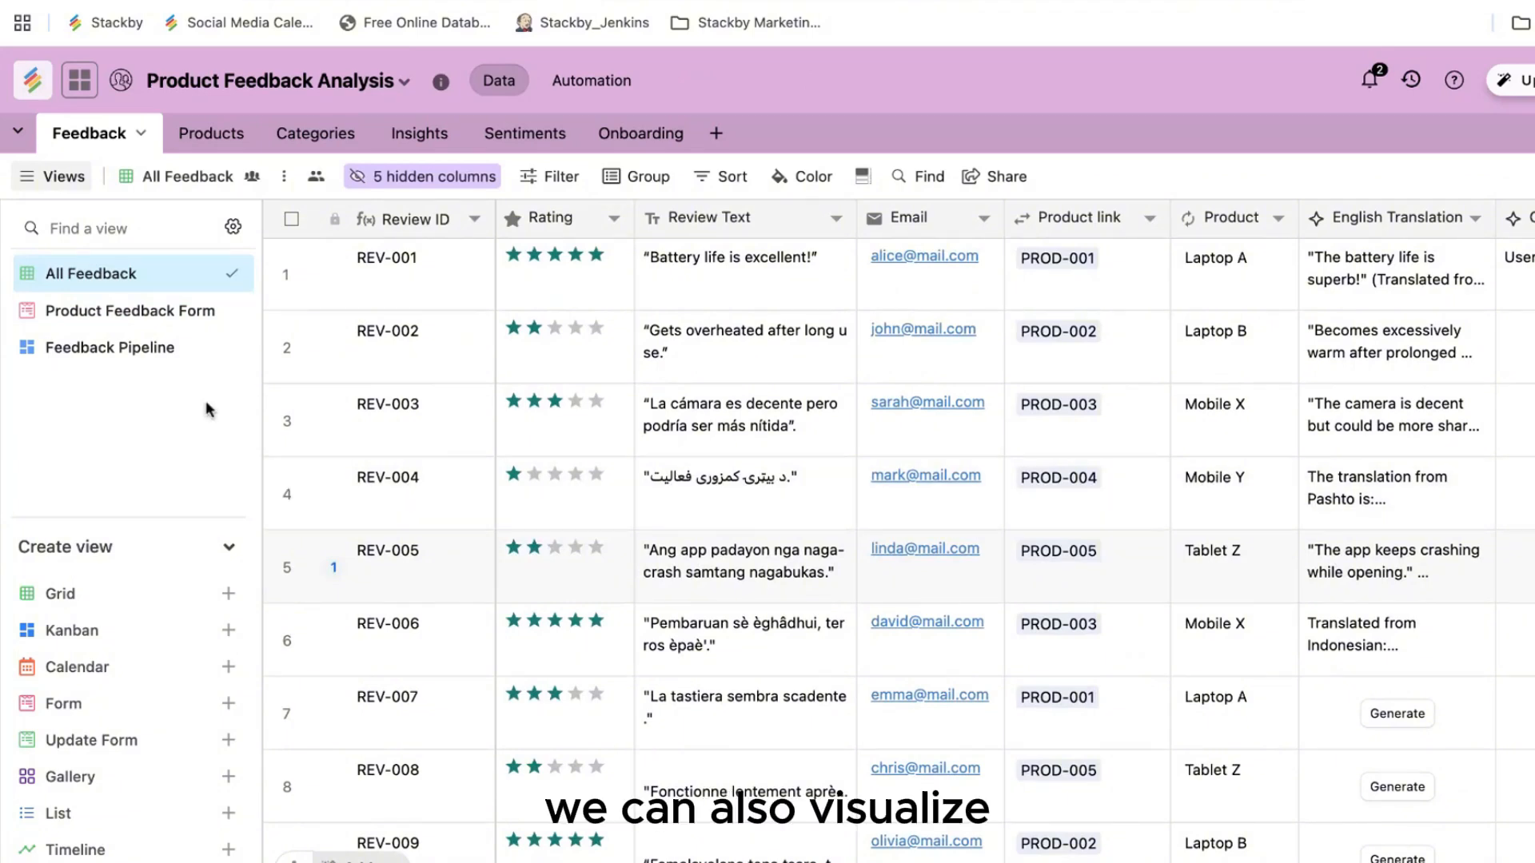
{"action": "left_click", "coordinate": [148, 358]}
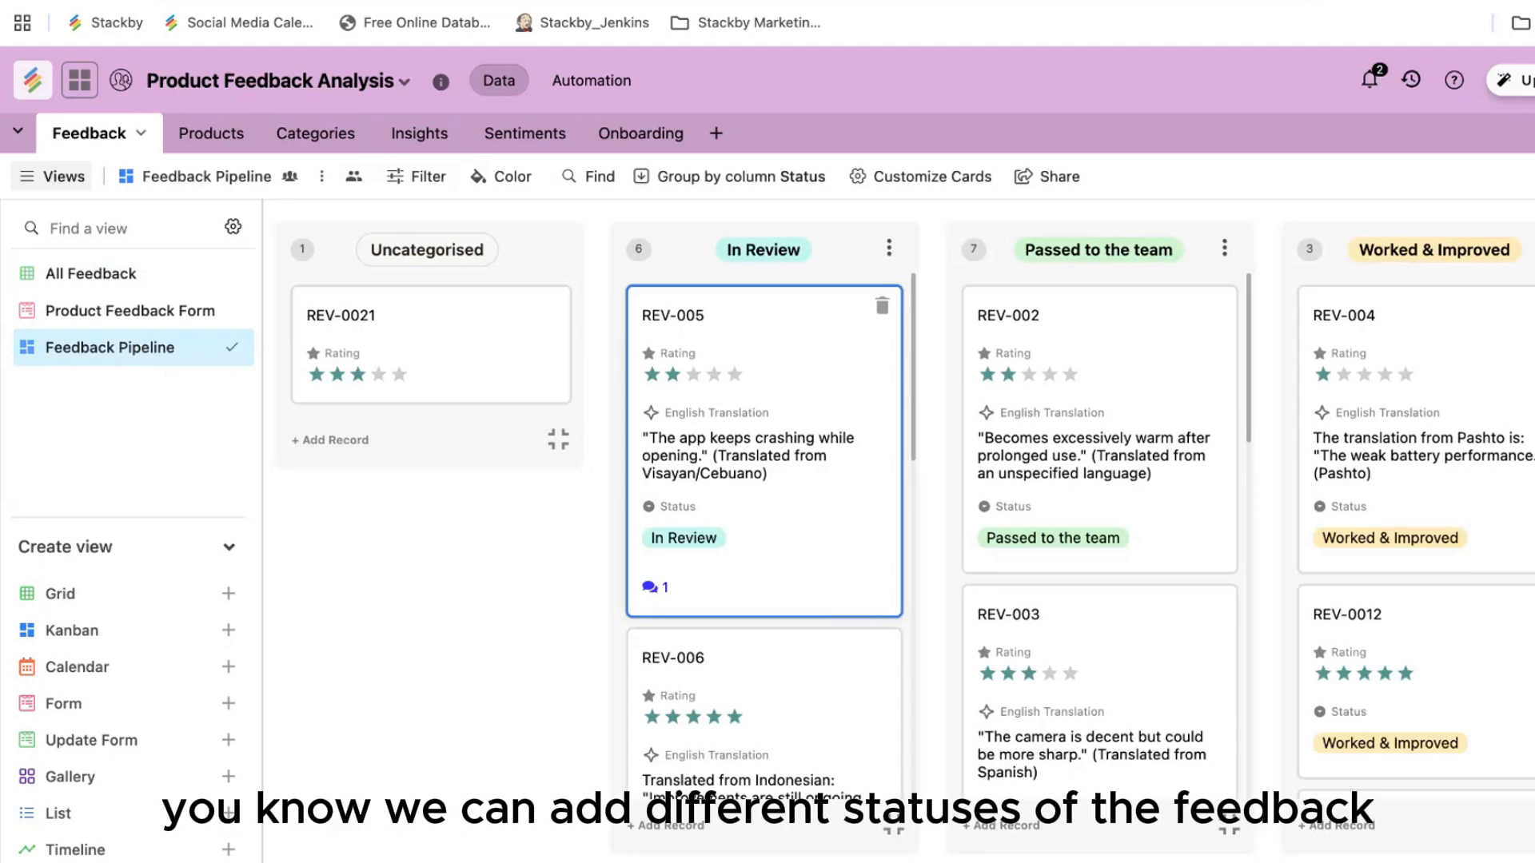
{"action": "scroll", "coordinate": [764, 528], "scroll_direction": "down", "scroll_amount": 10}
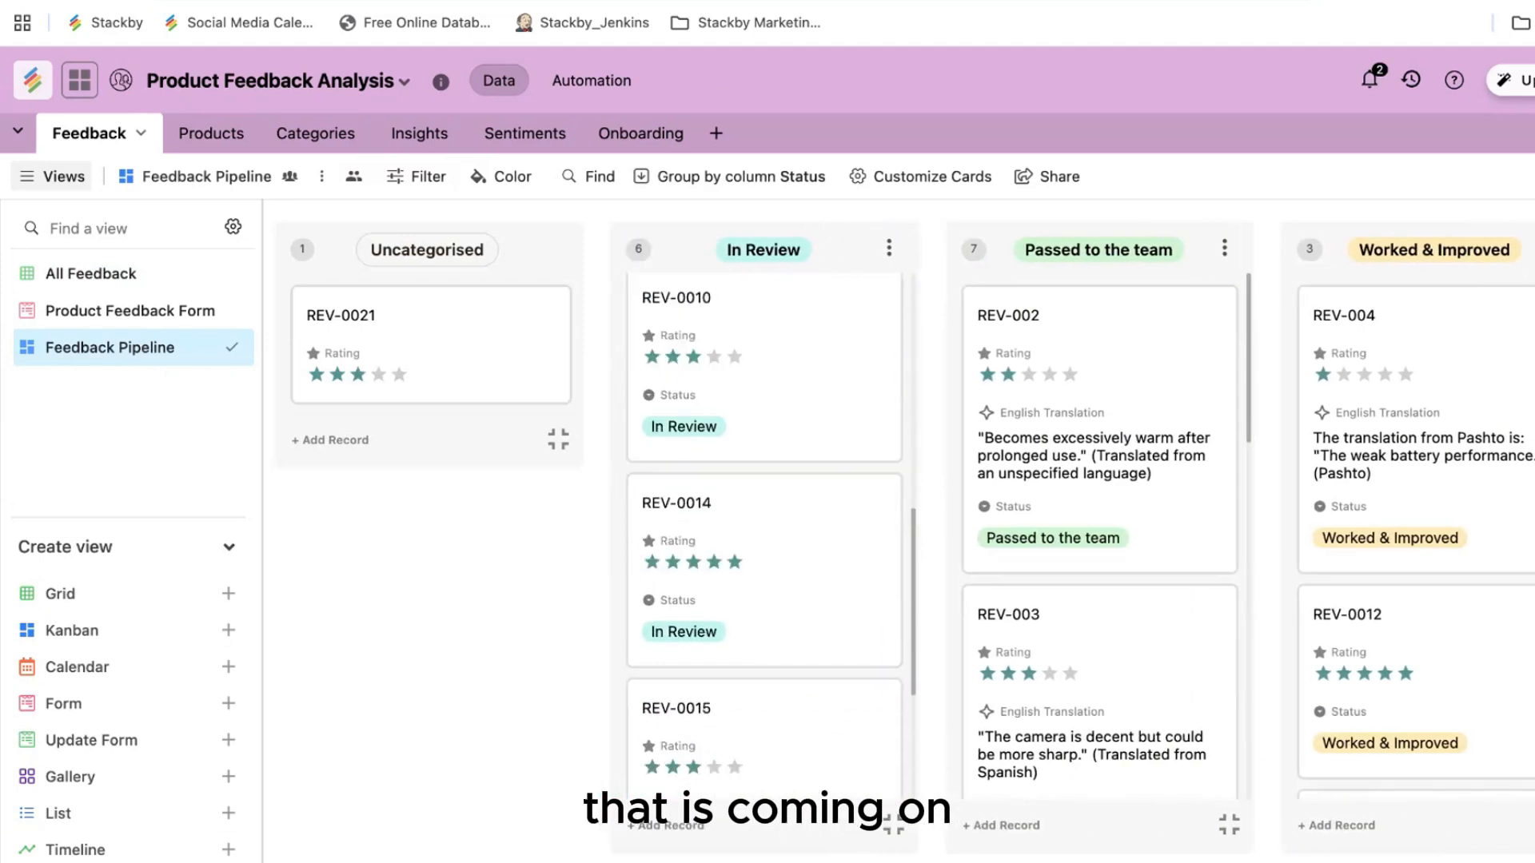
{"action": "scroll", "coordinate": [765, 527], "scroll_direction": "down", "scroll_amount": 2}
{"action": "scroll", "coordinate": [765, 528], "scroll_direction": "up", "scroll_amount": 10}
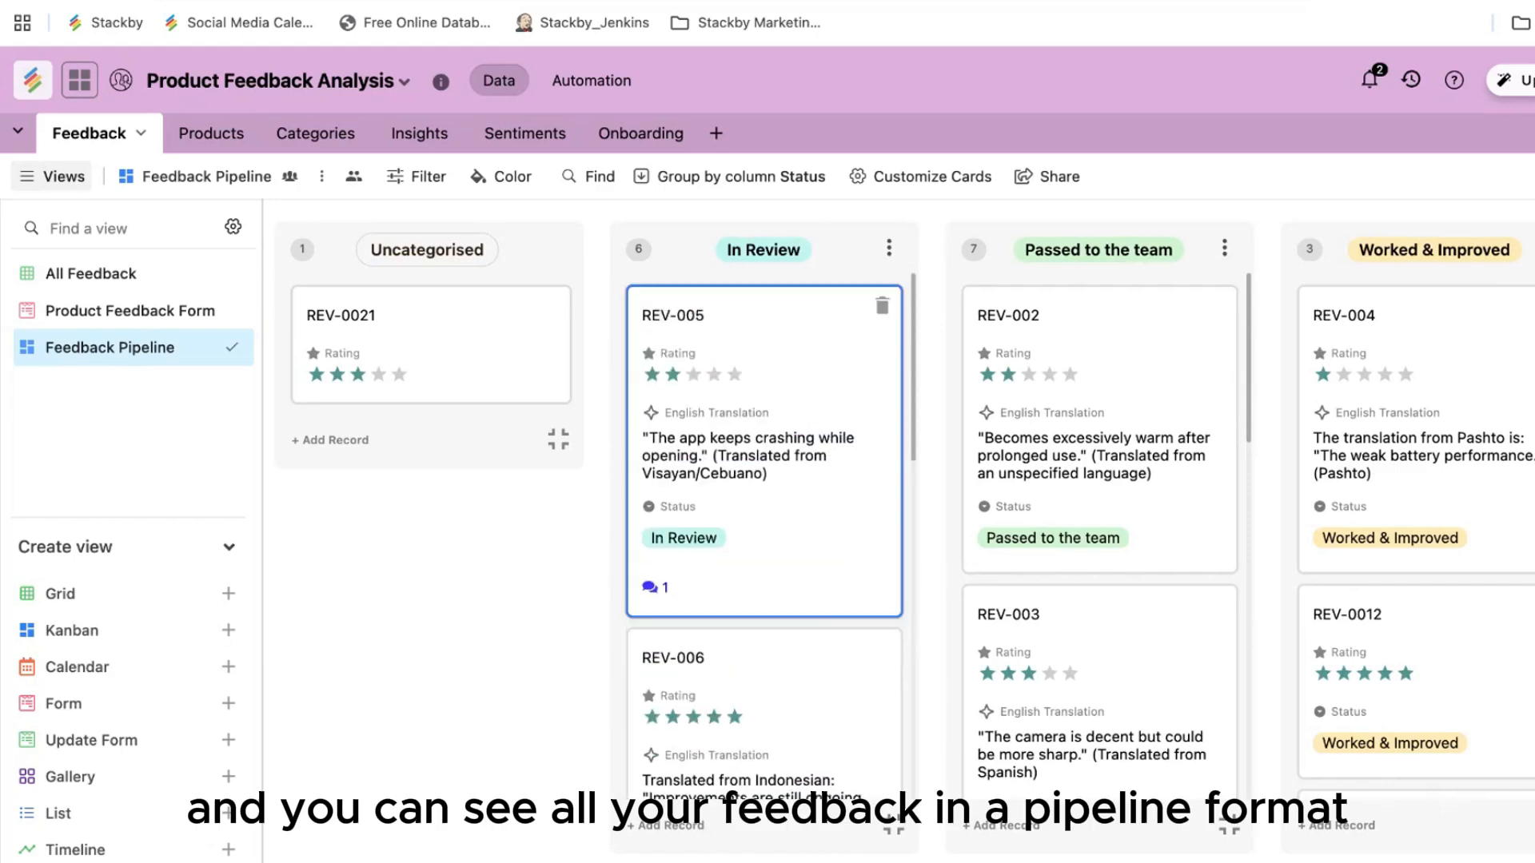
{"action": "left_click", "coordinate": [558, 439]}
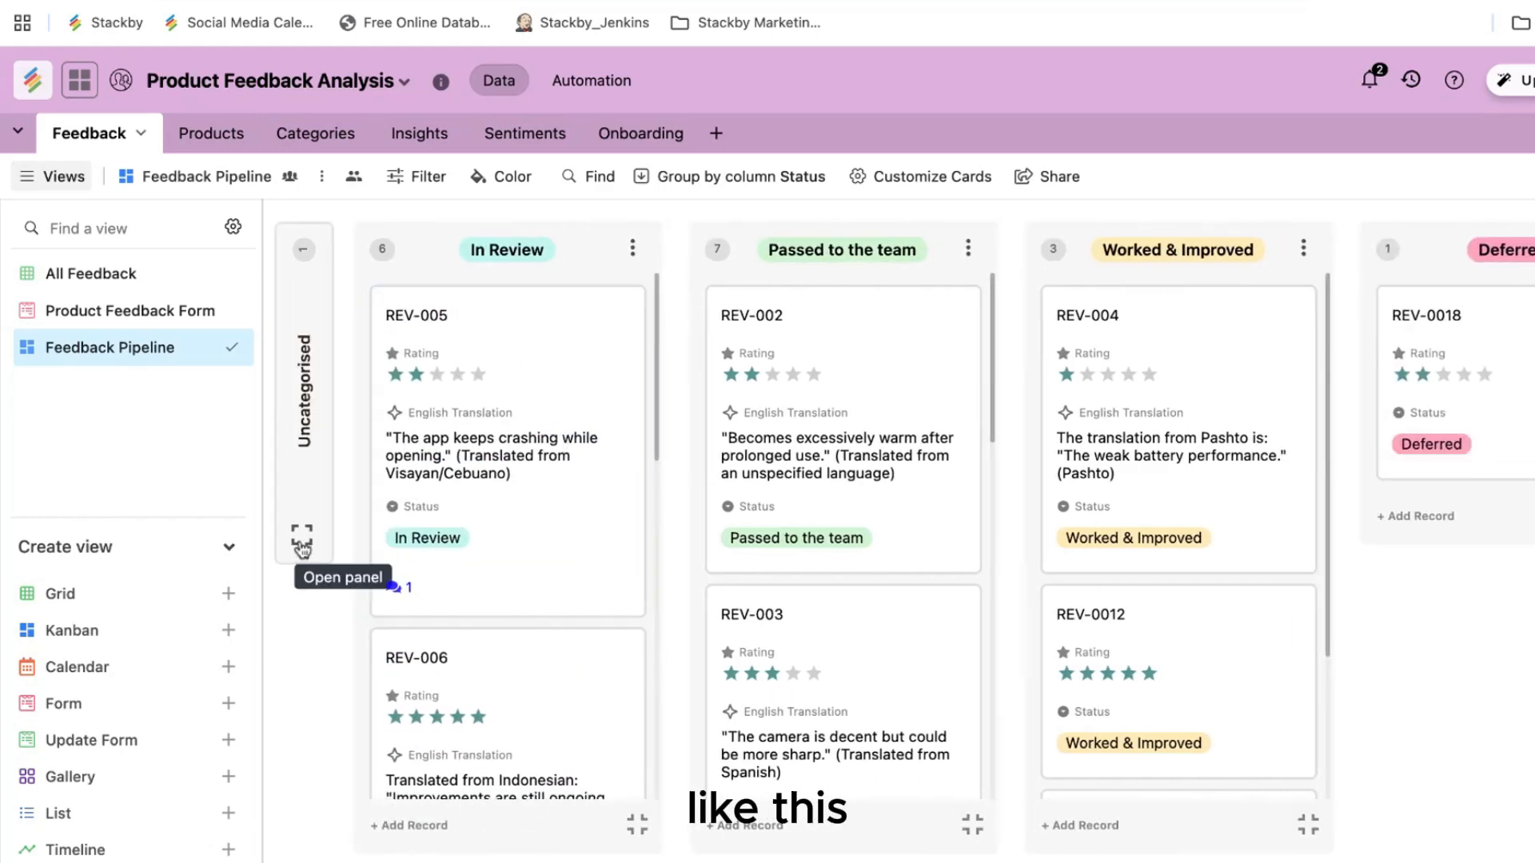
{"action": "left_click", "coordinate": [302, 550]}
Step: Create a Calendar view on the Date field and open record REV-0011 in August 2025
{"action": "left_click", "coordinate": [141, 666]}
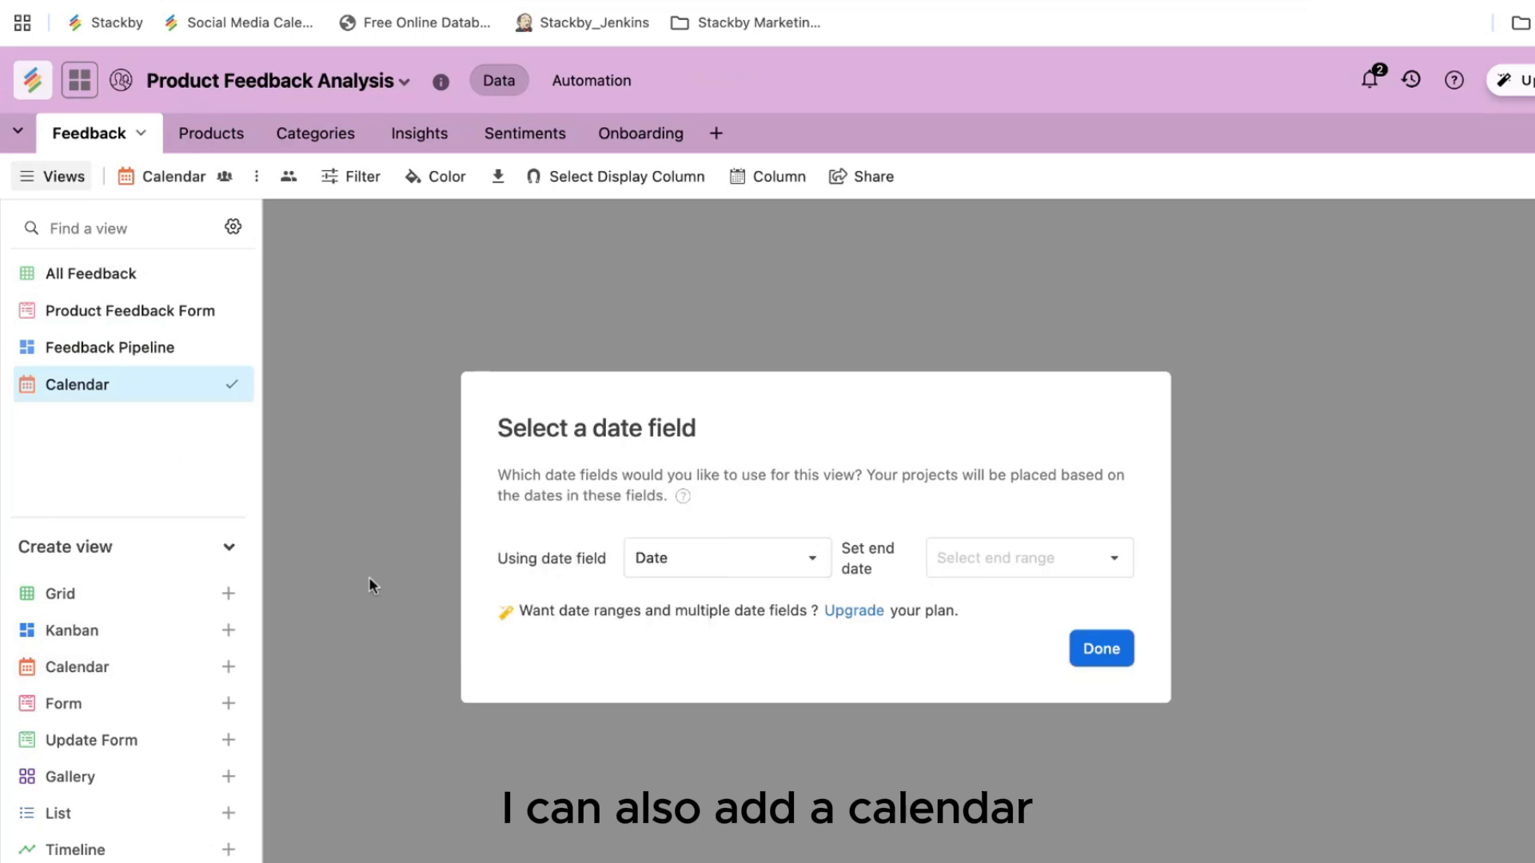
{"action": "left_click", "coordinate": [1099, 648]}
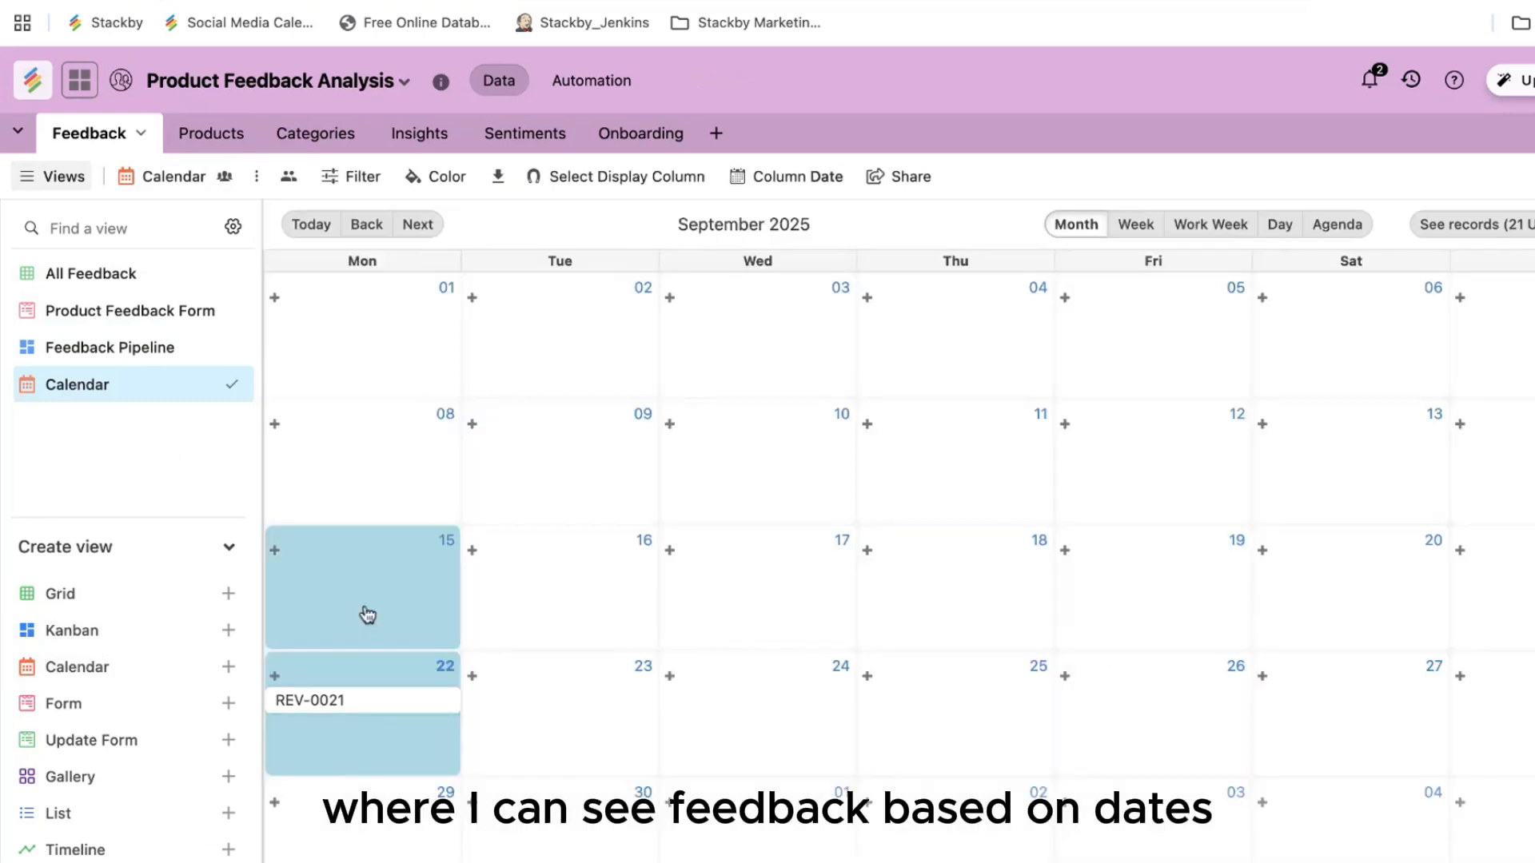
{"action": "left_click", "coordinate": [368, 227]}
{"action": "left_click", "coordinate": [1135, 329]}
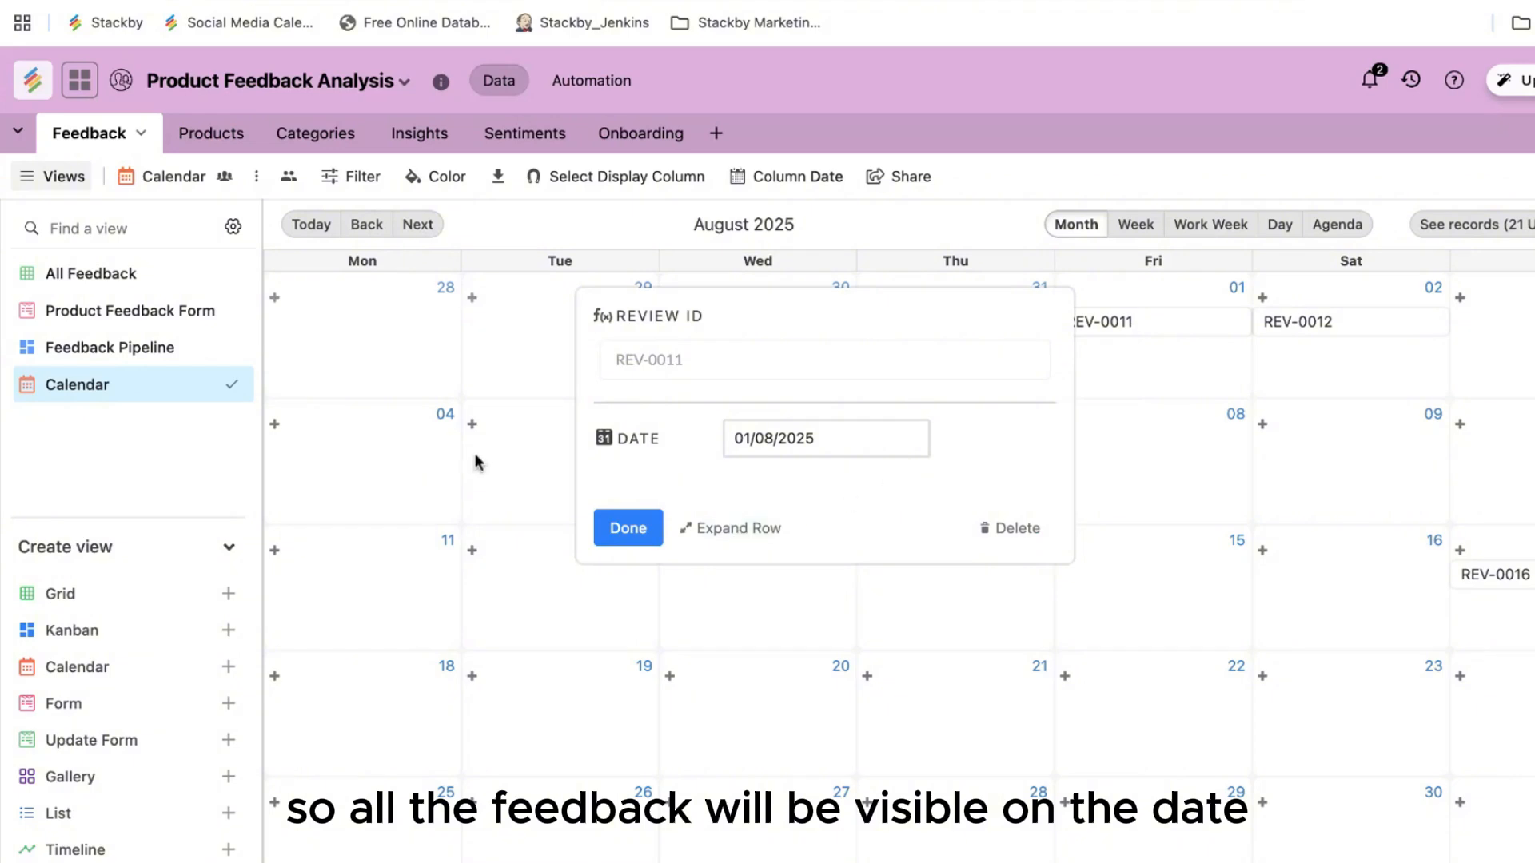
Step: Rename the calendar view to Feedback Calendar and start a new List view
{"action": "double_click", "coordinate": [89, 386]}
{"action": "left_click", "coordinate": [57, 386]}
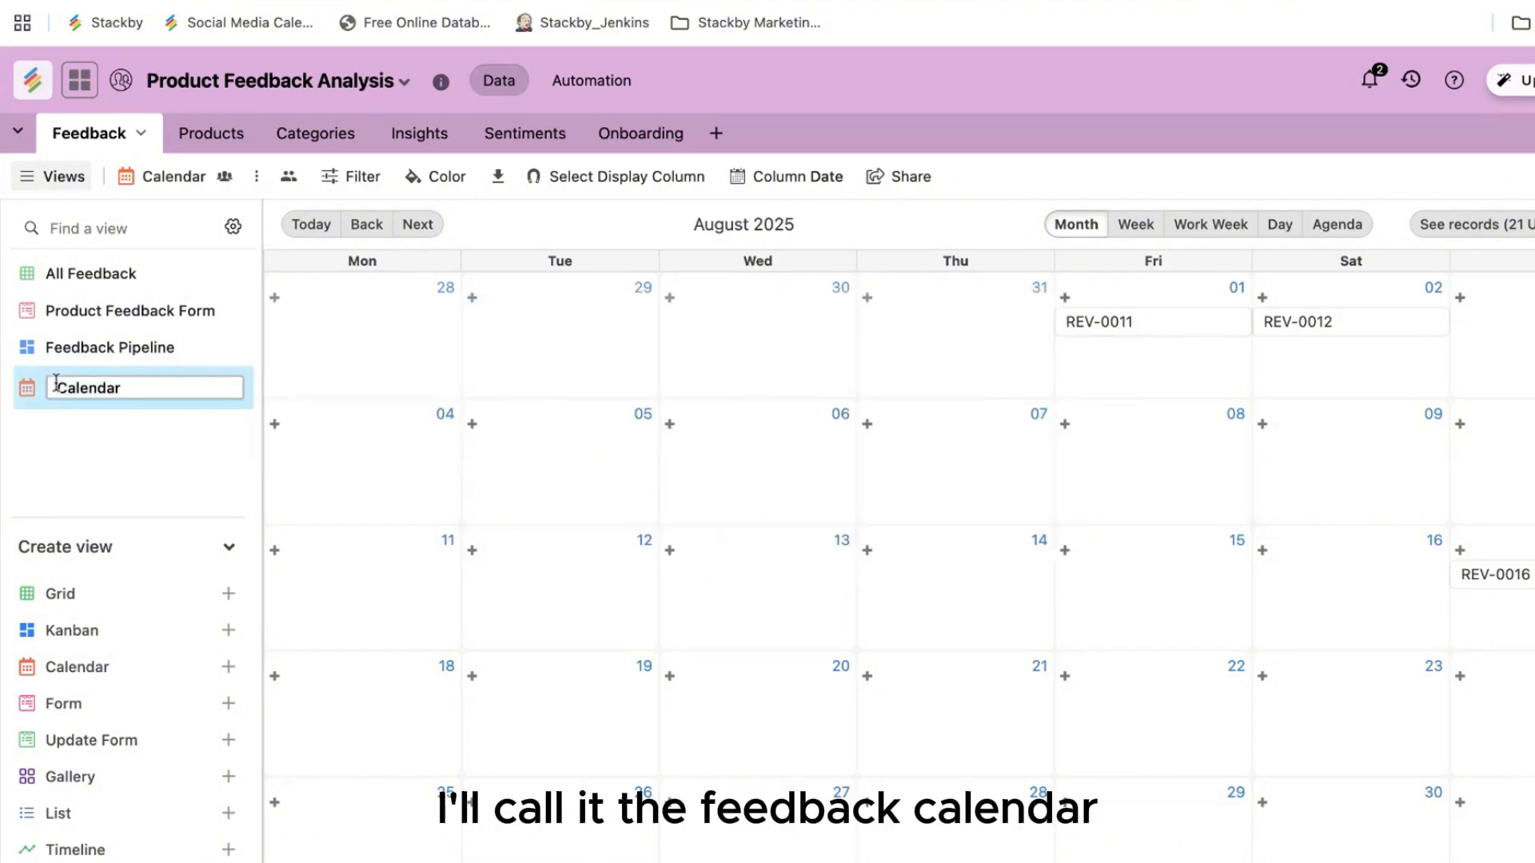
{"action": "type", "text": "Feedback"}
{"action": "key", "text": "Return"}
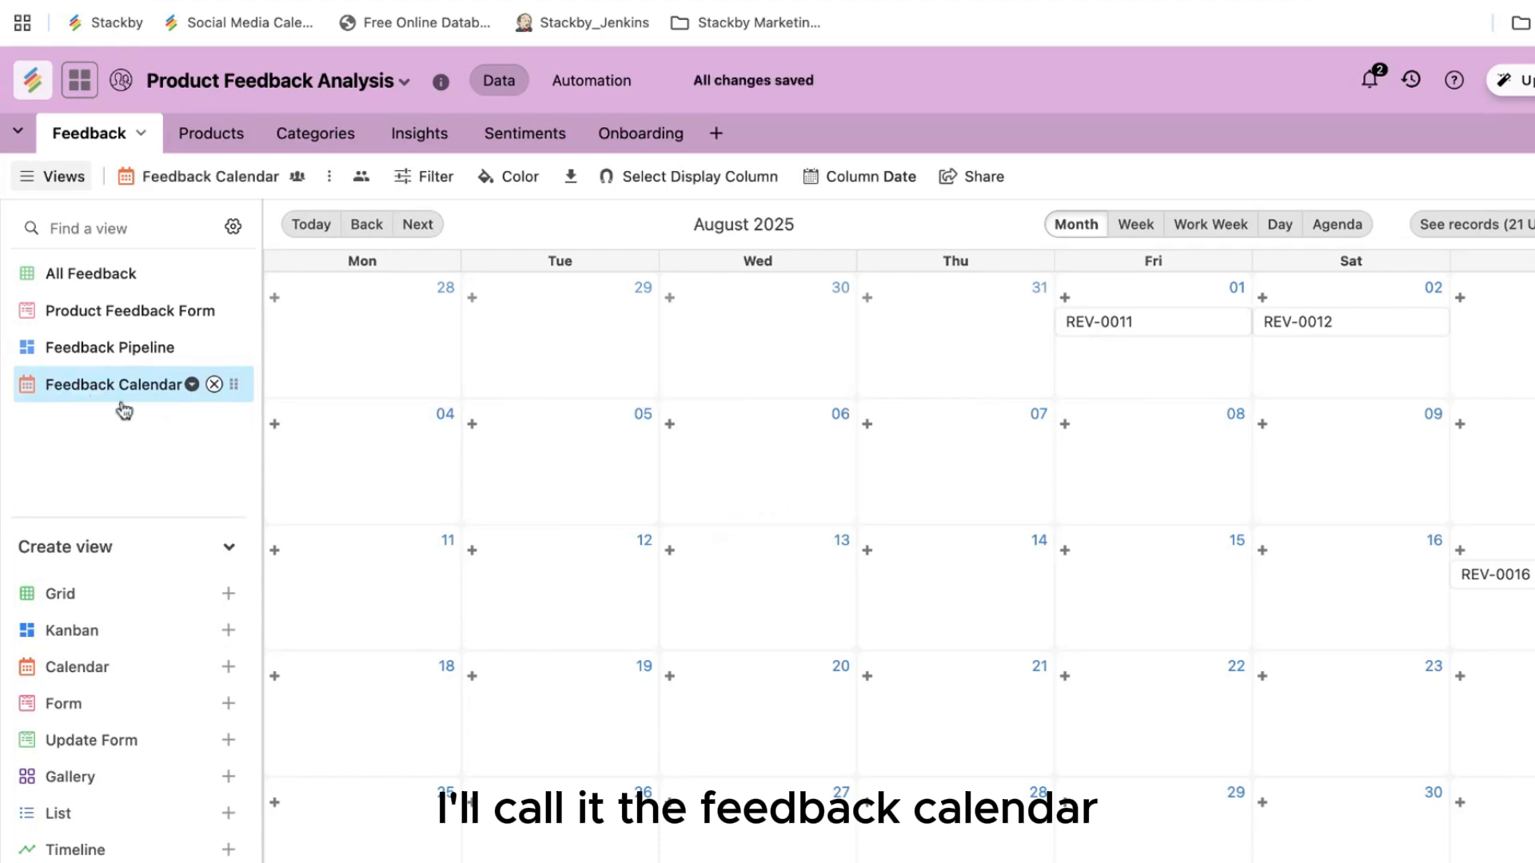
{"action": "left_click", "coordinate": [136, 824]}
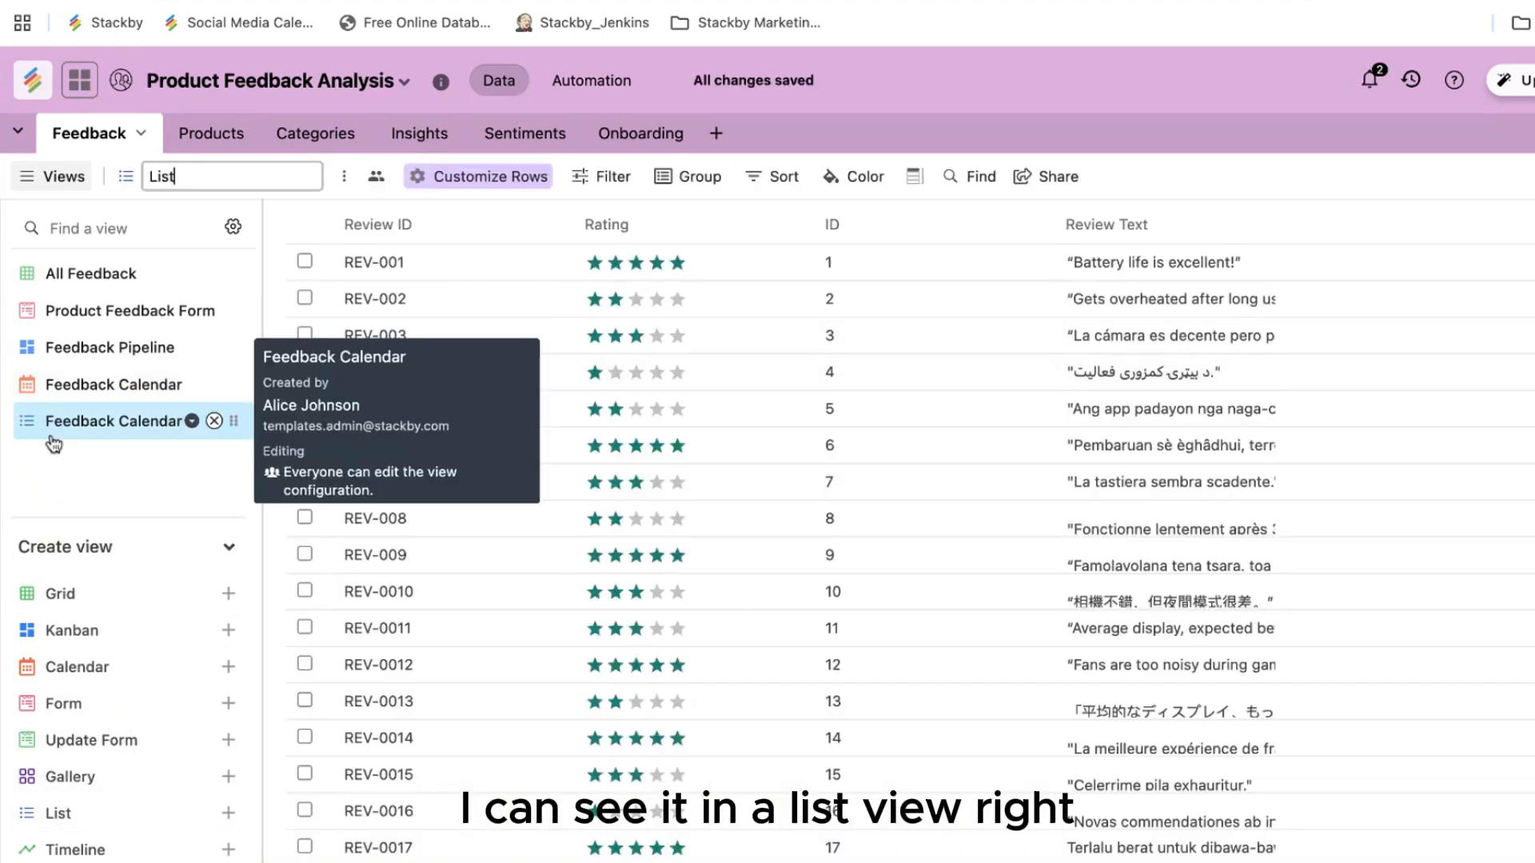
Step: Finish creating the list view and name it Feedback List
{"action": "left_click", "coordinate": [113, 435]}
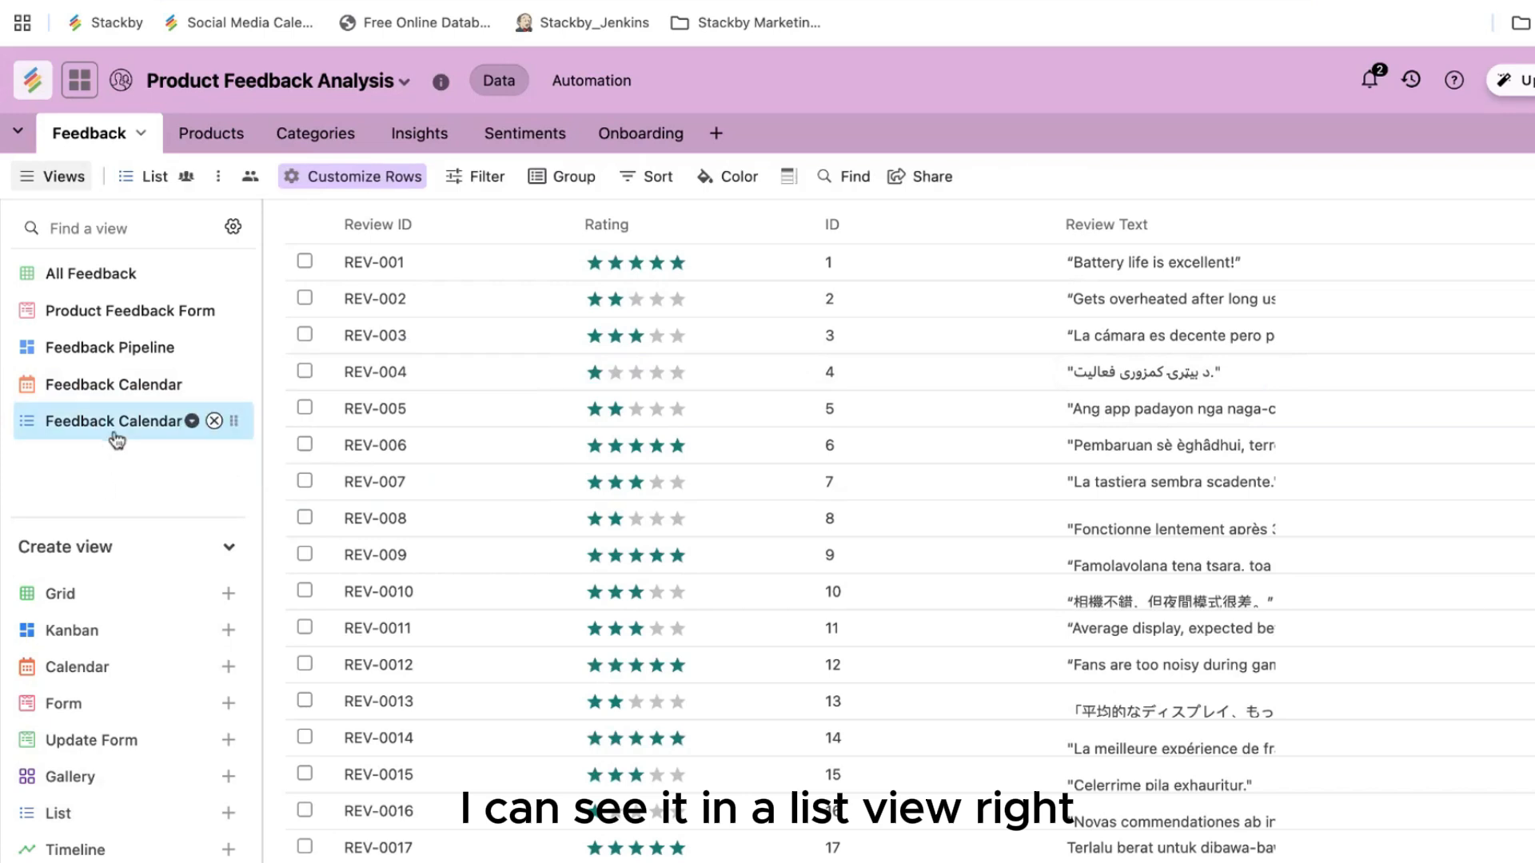
{"action": "double_click", "coordinate": [148, 179]}
{"action": "type", "text": "F"}
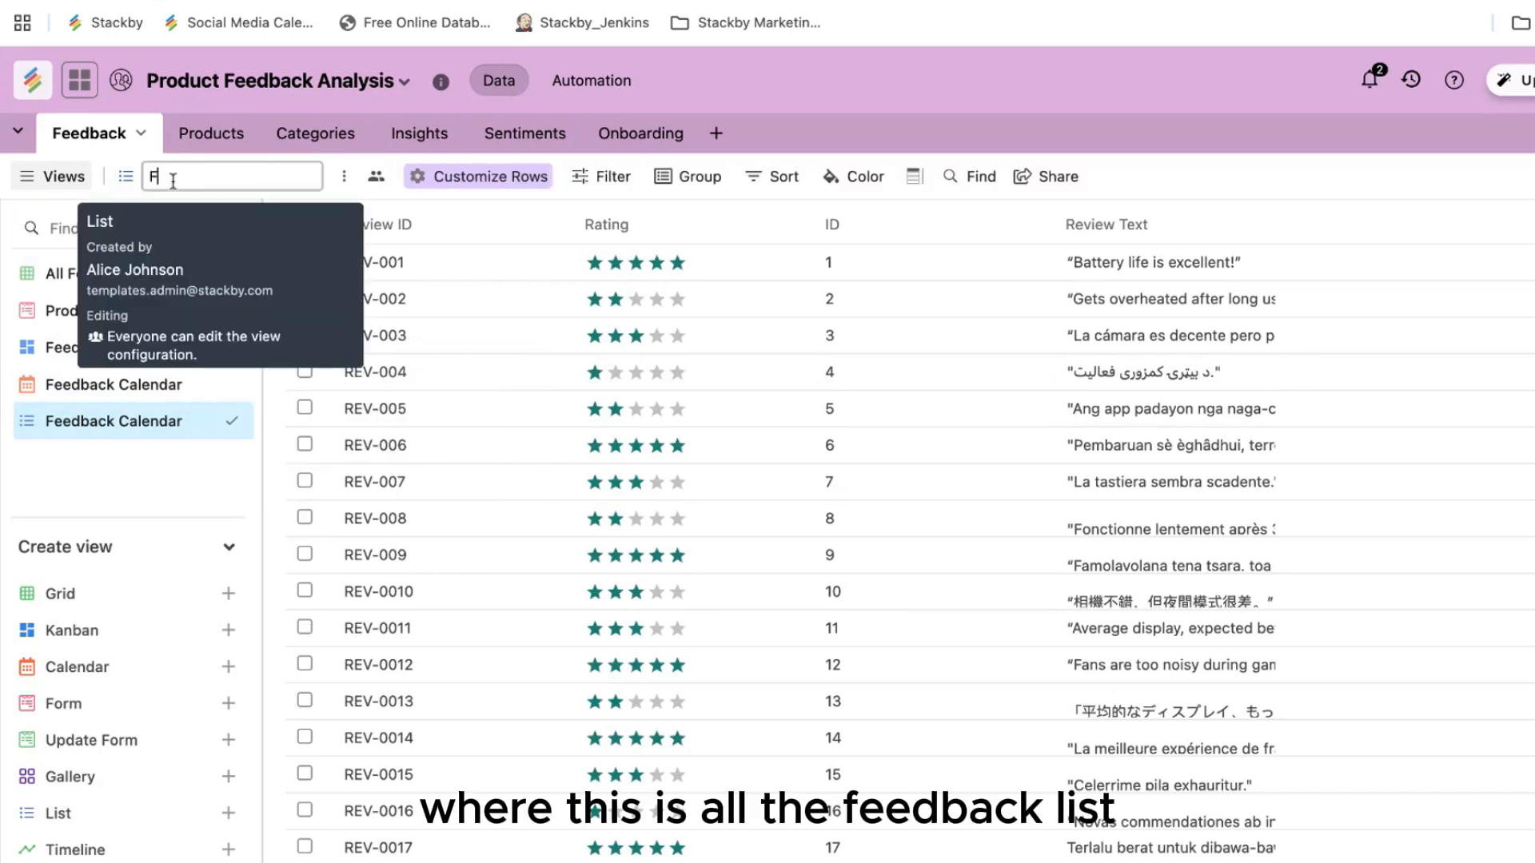
{"action": "type", "text": "eedback List"}
{"action": "key", "text": "Return"}
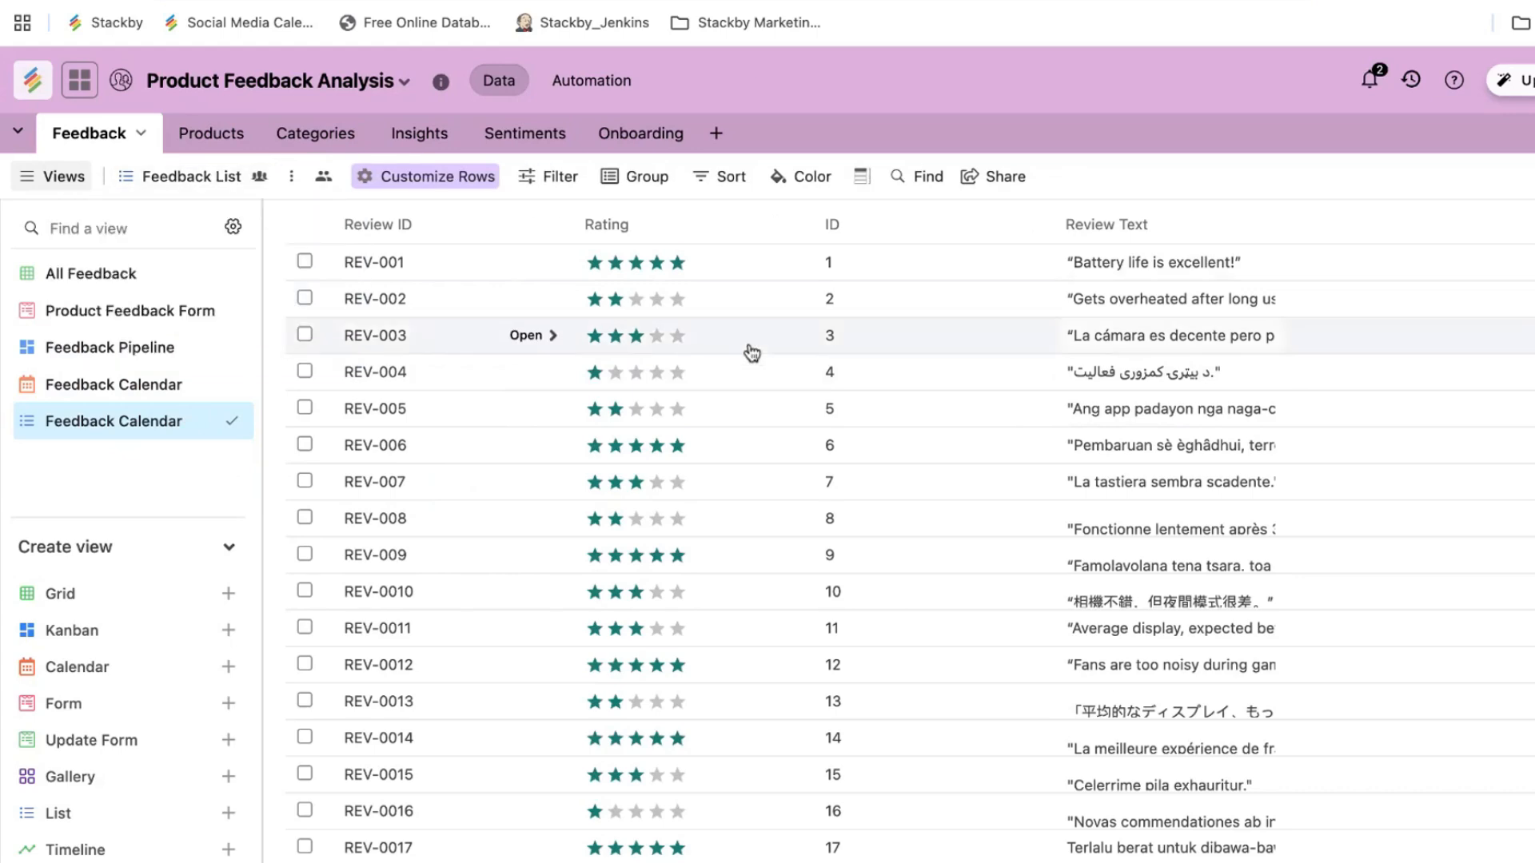
{"action": "scroll", "coordinate": [861, 472], "scroll_direction": "down", "scroll_amount": 3}
{"action": "scroll", "coordinate": [863, 472], "scroll_direction": "up", "scroll_amount": 3}
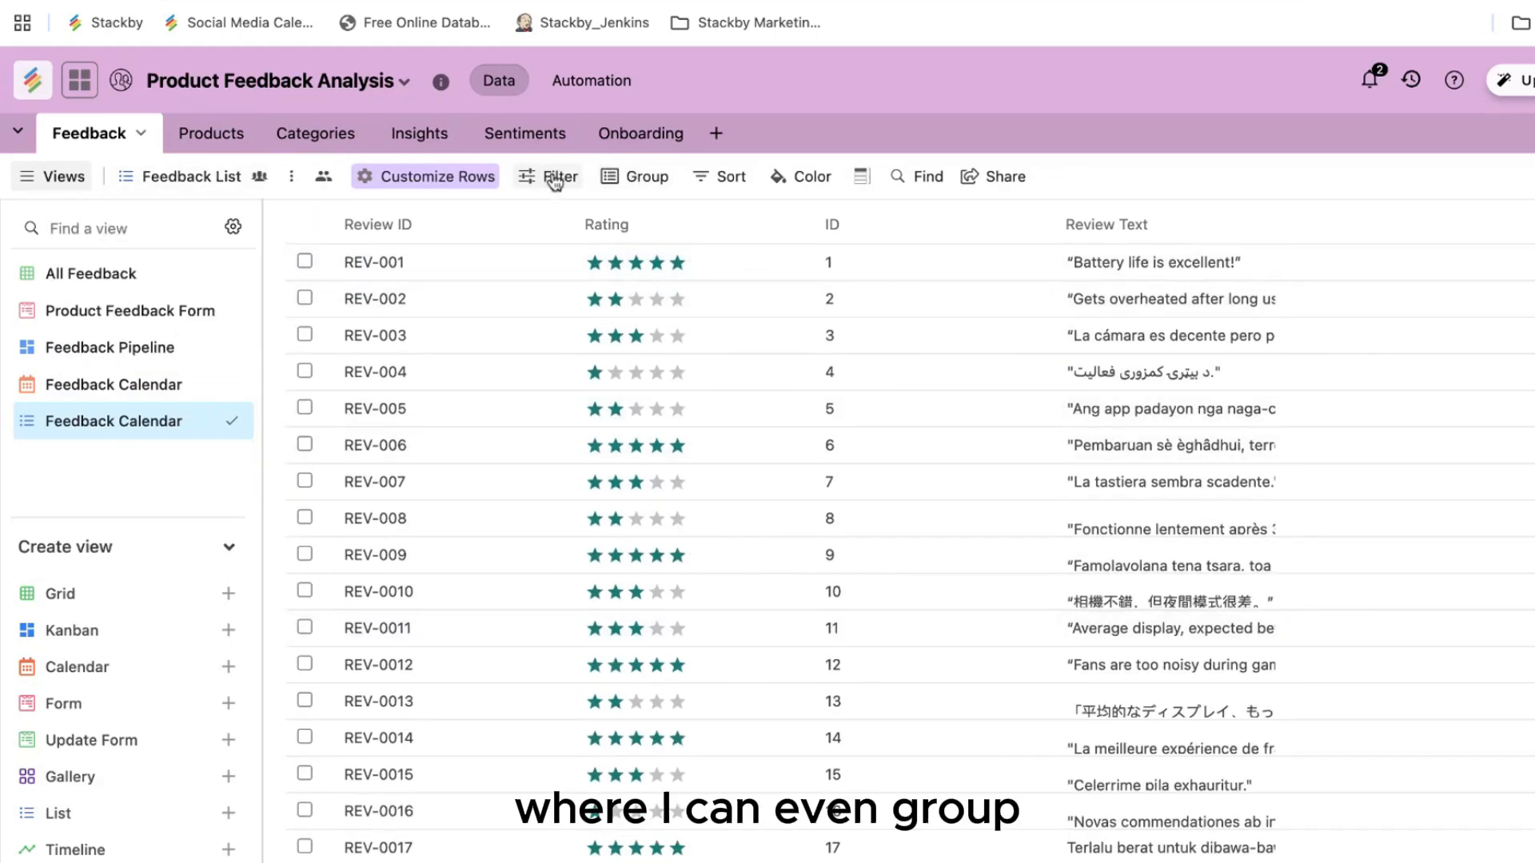
Step: Group the list by Status and collapse the (Empty), Deferred and In Review groups
{"action": "left_click", "coordinate": [650, 179]}
{"action": "left_click", "coordinate": [659, 369]}
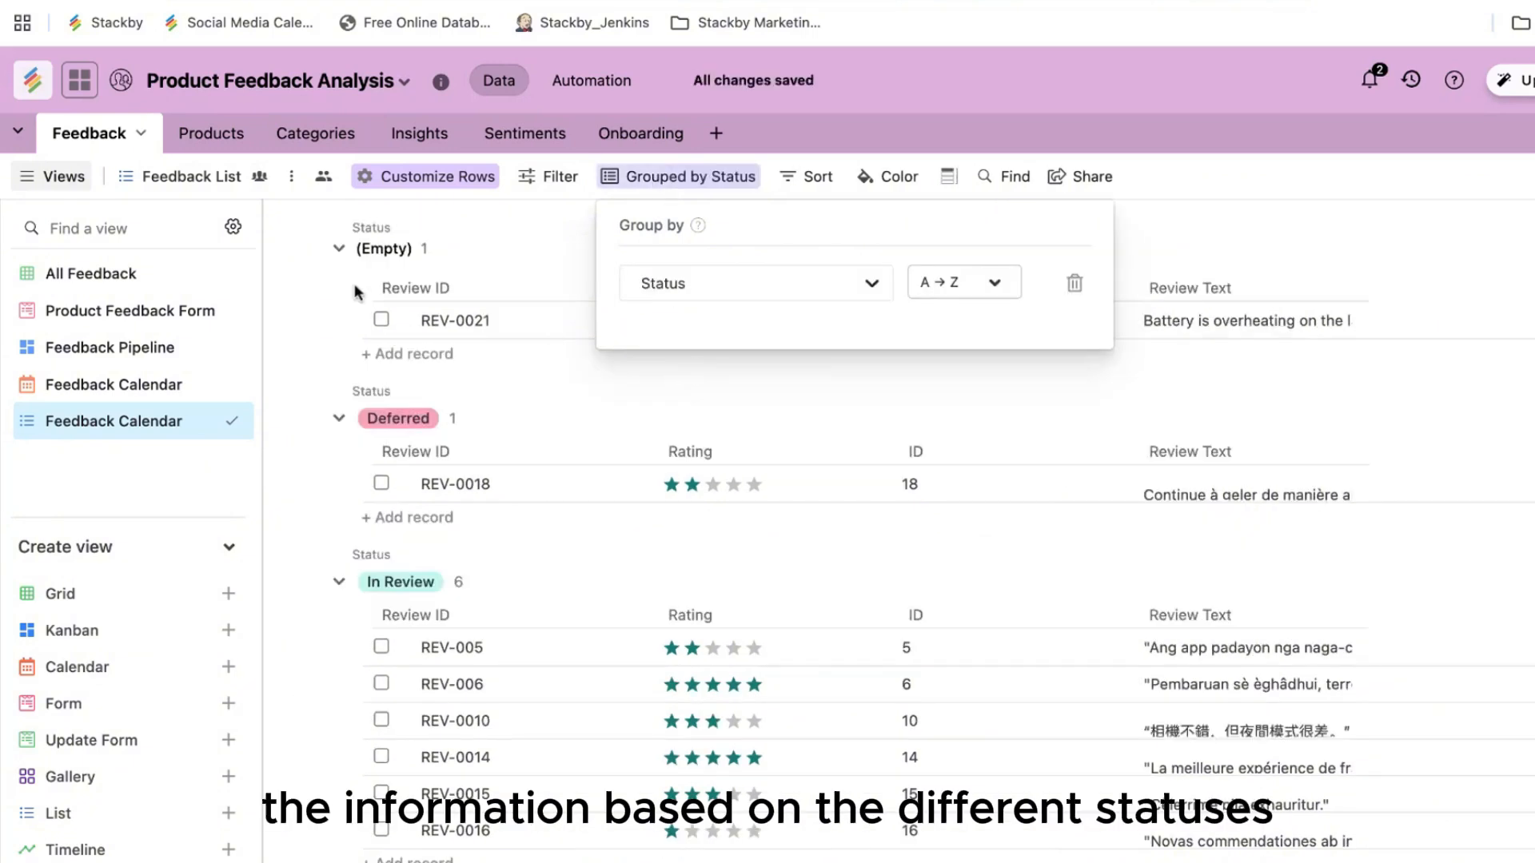
{"action": "left_click", "coordinate": [339, 245]}
{"action": "left_click", "coordinate": [339, 243]}
{"action": "left_click", "coordinate": [338, 339]}
{"action": "left_click", "coordinate": [339, 424]}
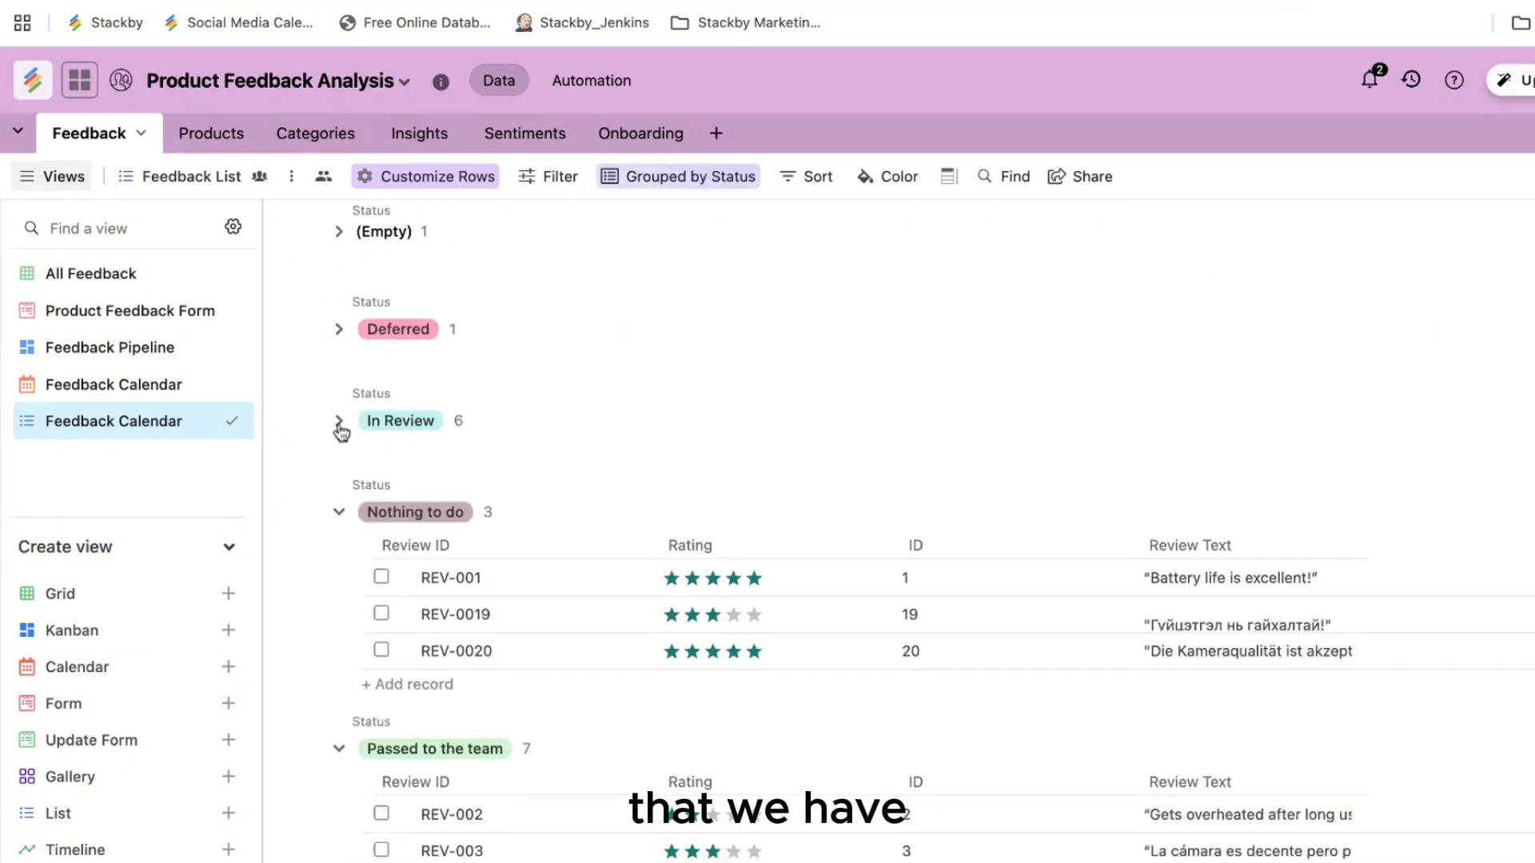
Step: Return to the All Feedback grid, scroll through it, then switch to the Products table
{"action": "scroll", "coordinate": [563, 633], "scroll_direction": "down", "scroll_amount": 1}
{"action": "scroll", "coordinate": [563, 633], "scroll_direction": "up", "scroll_amount": 1}
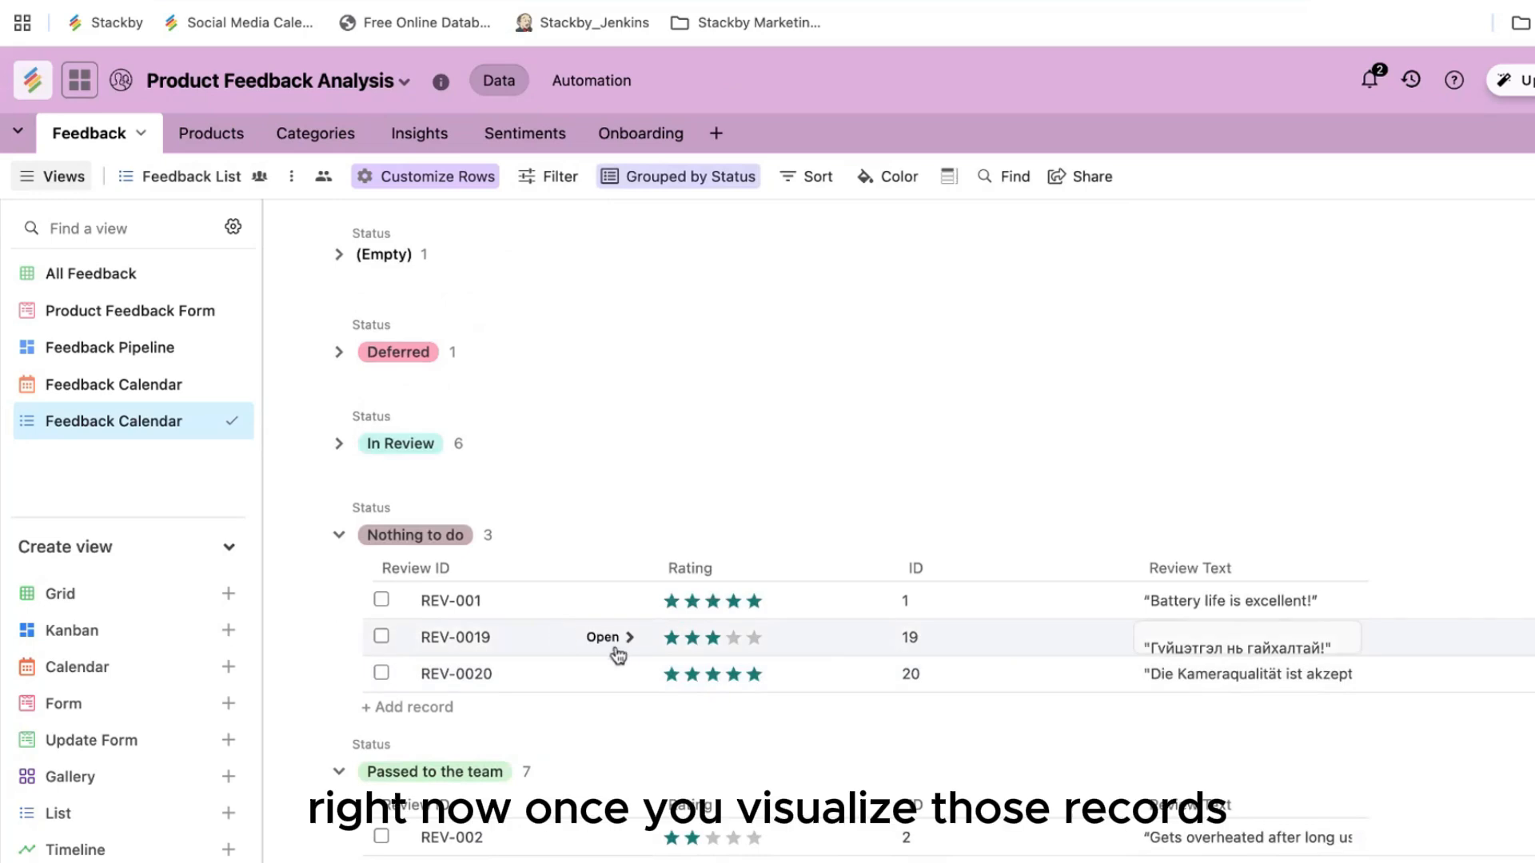
{"action": "left_click", "coordinate": [105, 277]}
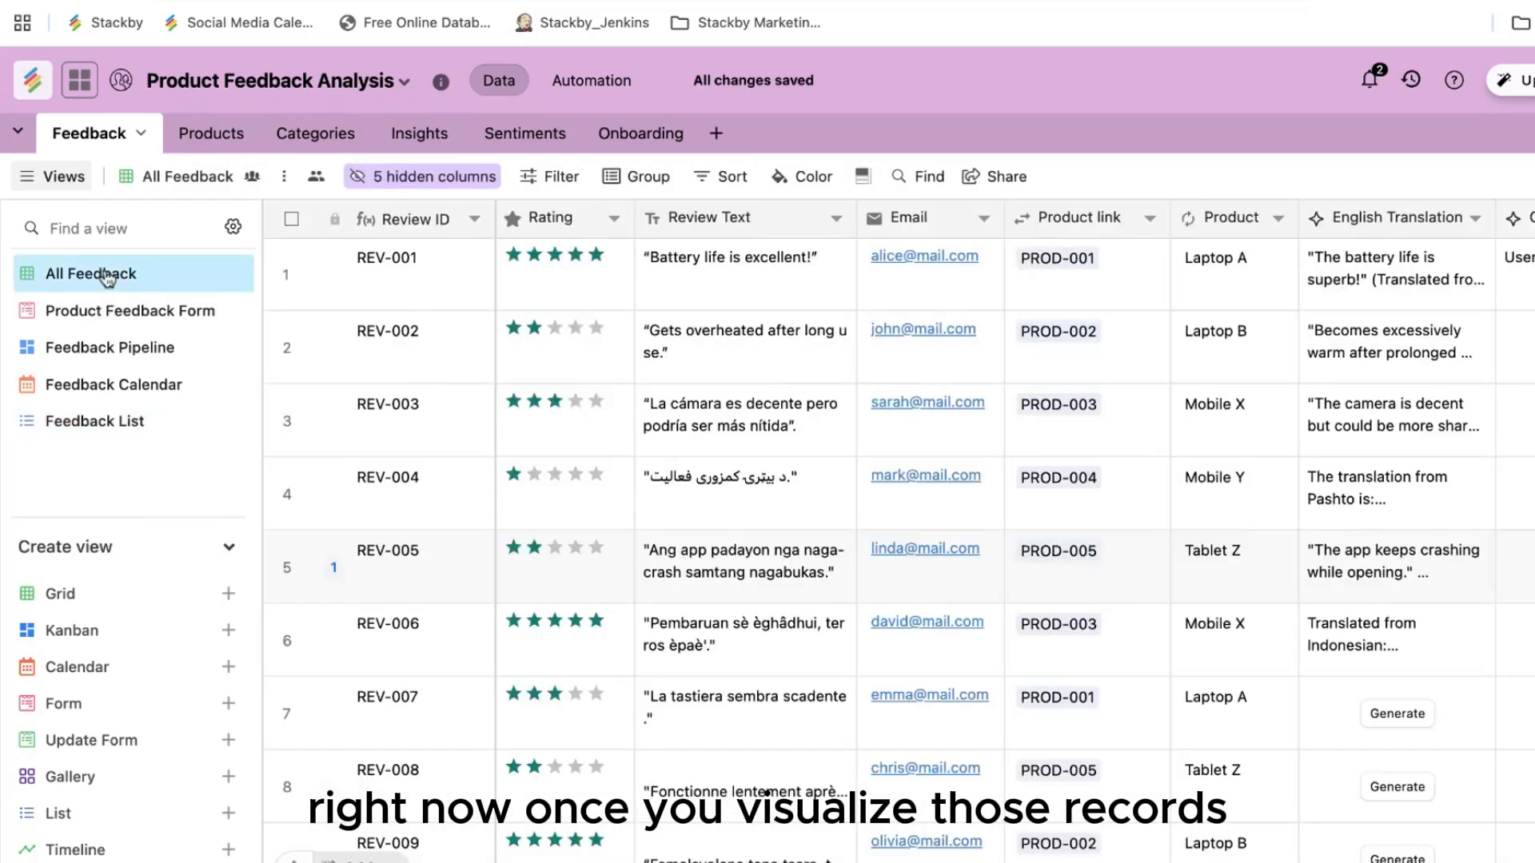
{"action": "scroll", "coordinate": [755, 477], "scroll_direction": "down", "scroll_amount": 2}
{"action": "scroll", "coordinate": [755, 476], "scroll_direction": "up", "scroll_amount": 2}
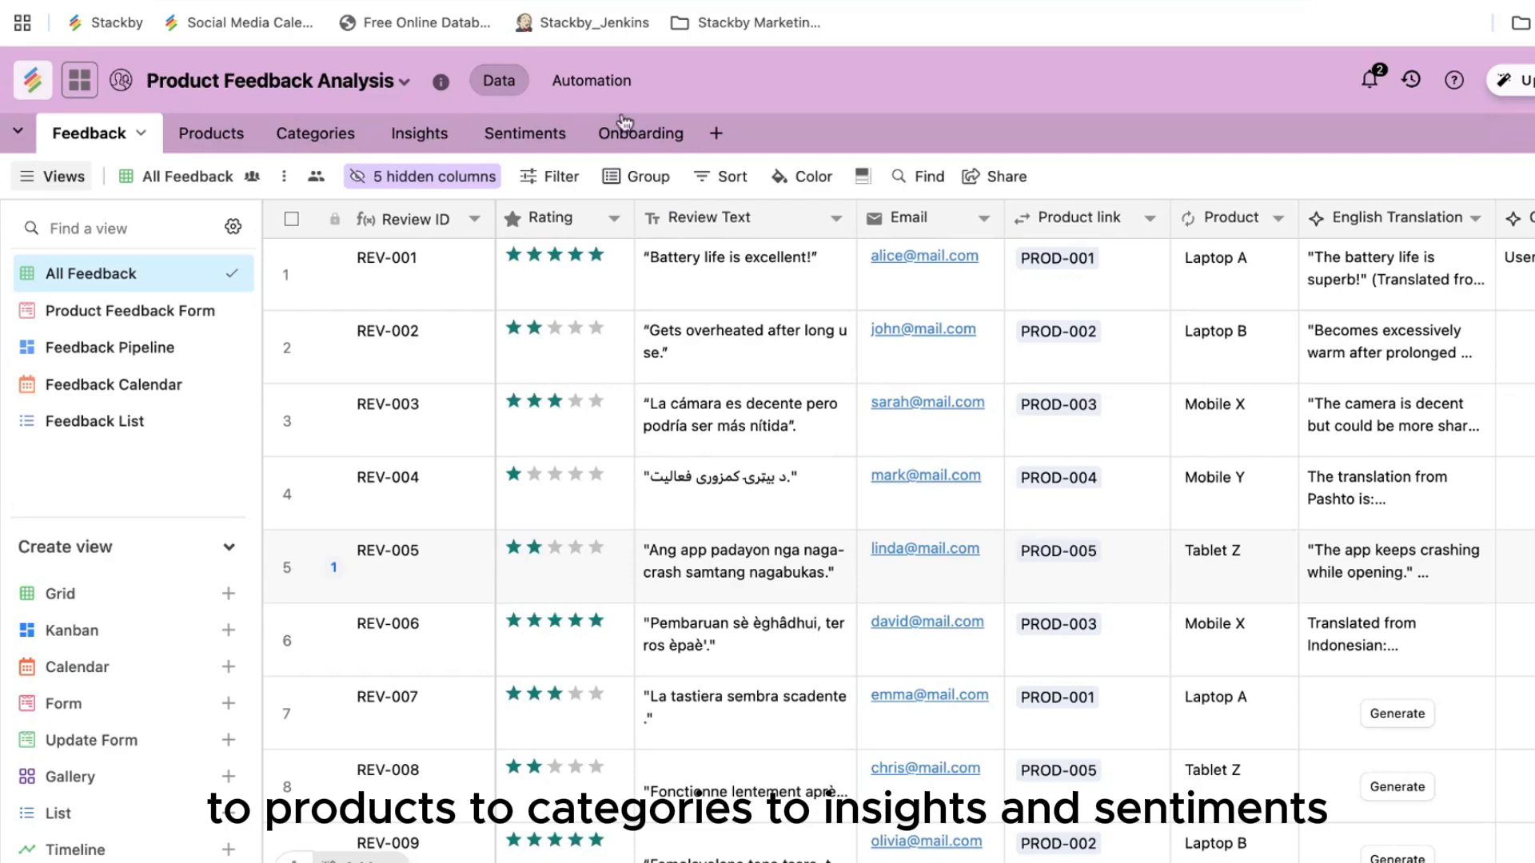
{"action": "scroll", "coordinate": [764, 495], "scroll_direction": "down", "scroll_amount": 10}
{"action": "scroll", "coordinate": [764, 496], "scroll_direction": "up", "scroll_amount": 10}
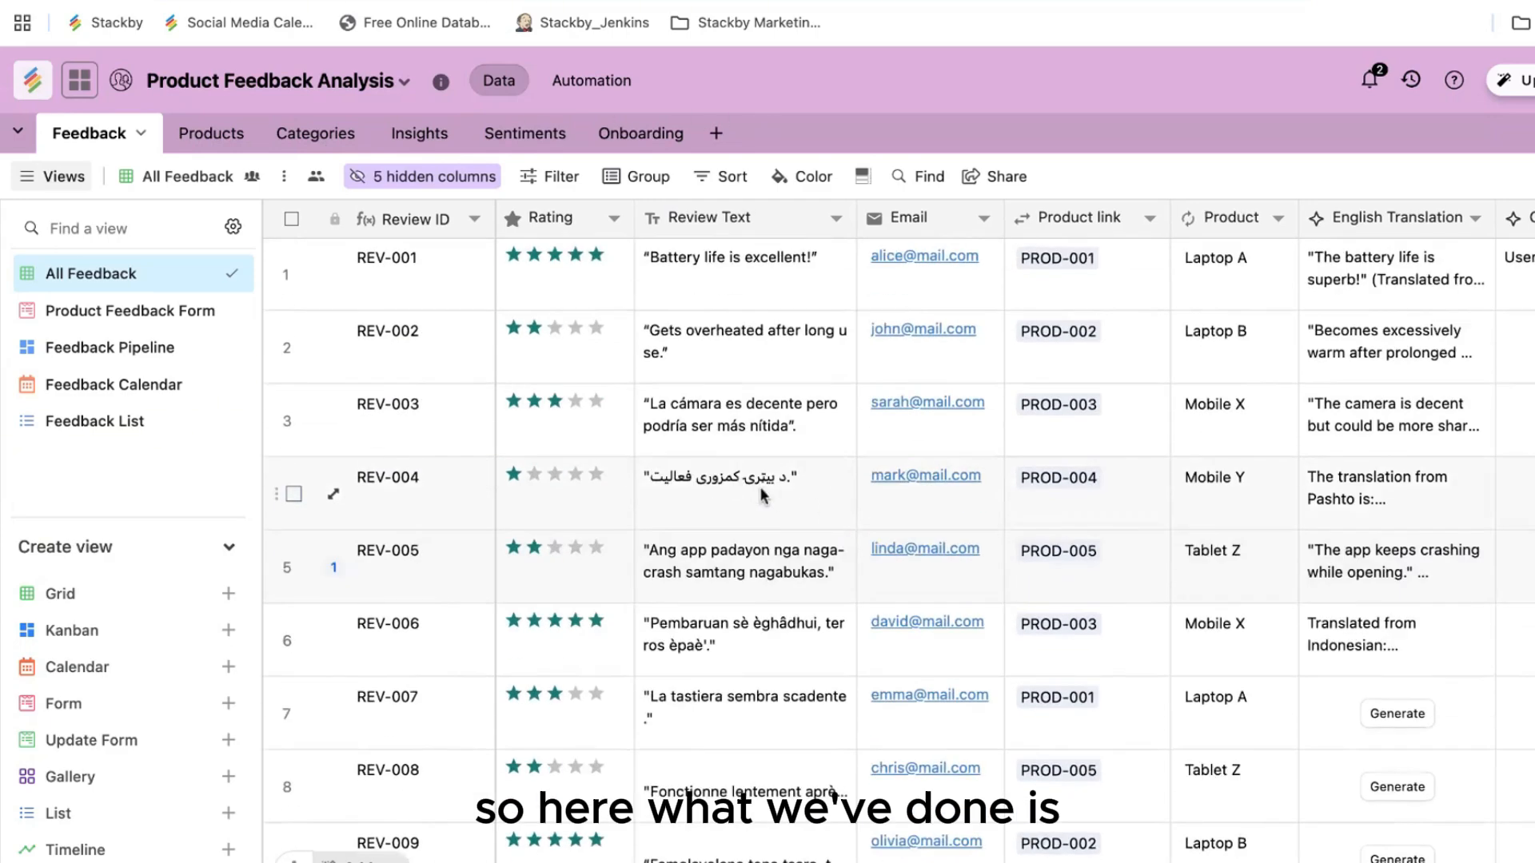
{"action": "scroll", "coordinate": [764, 495], "scroll_direction": "right", "scroll_amount": 5}
{"action": "scroll", "coordinate": [763, 496], "scroll_direction": "left", "scroll_amount": 5}
{"action": "left_click", "coordinate": [168, 133]}
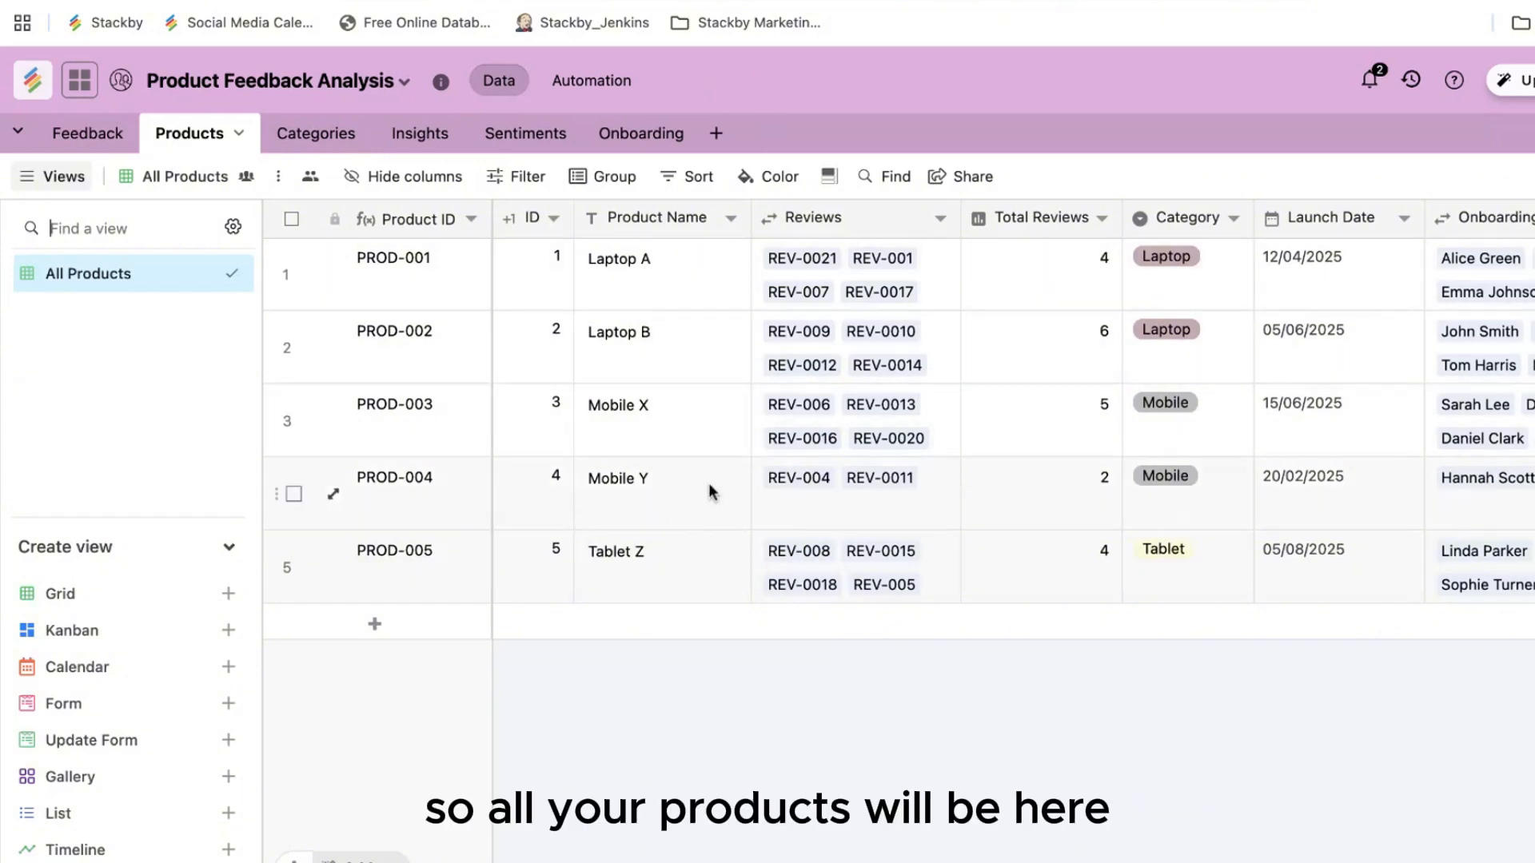
Step: Inspect the Total Reviews field settings without changes, view Categories, then return to Feedback
{"action": "scroll", "coordinate": [708, 483], "scroll_direction": "right", "scroll_amount": 1}
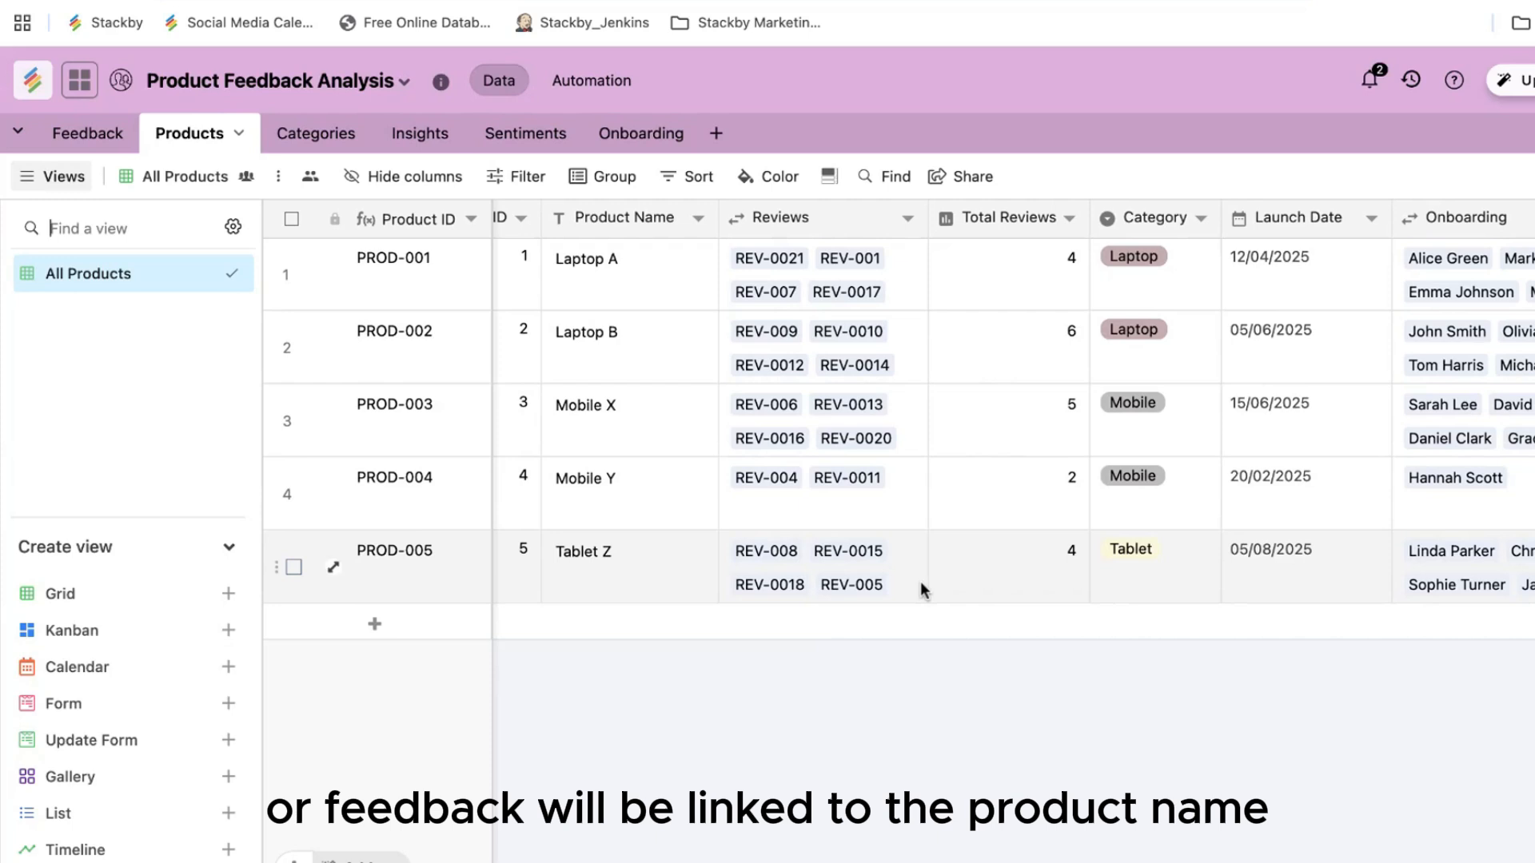
{"action": "scroll", "coordinate": [710, 473], "scroll_direction": "right", "scroll_amount": 2}
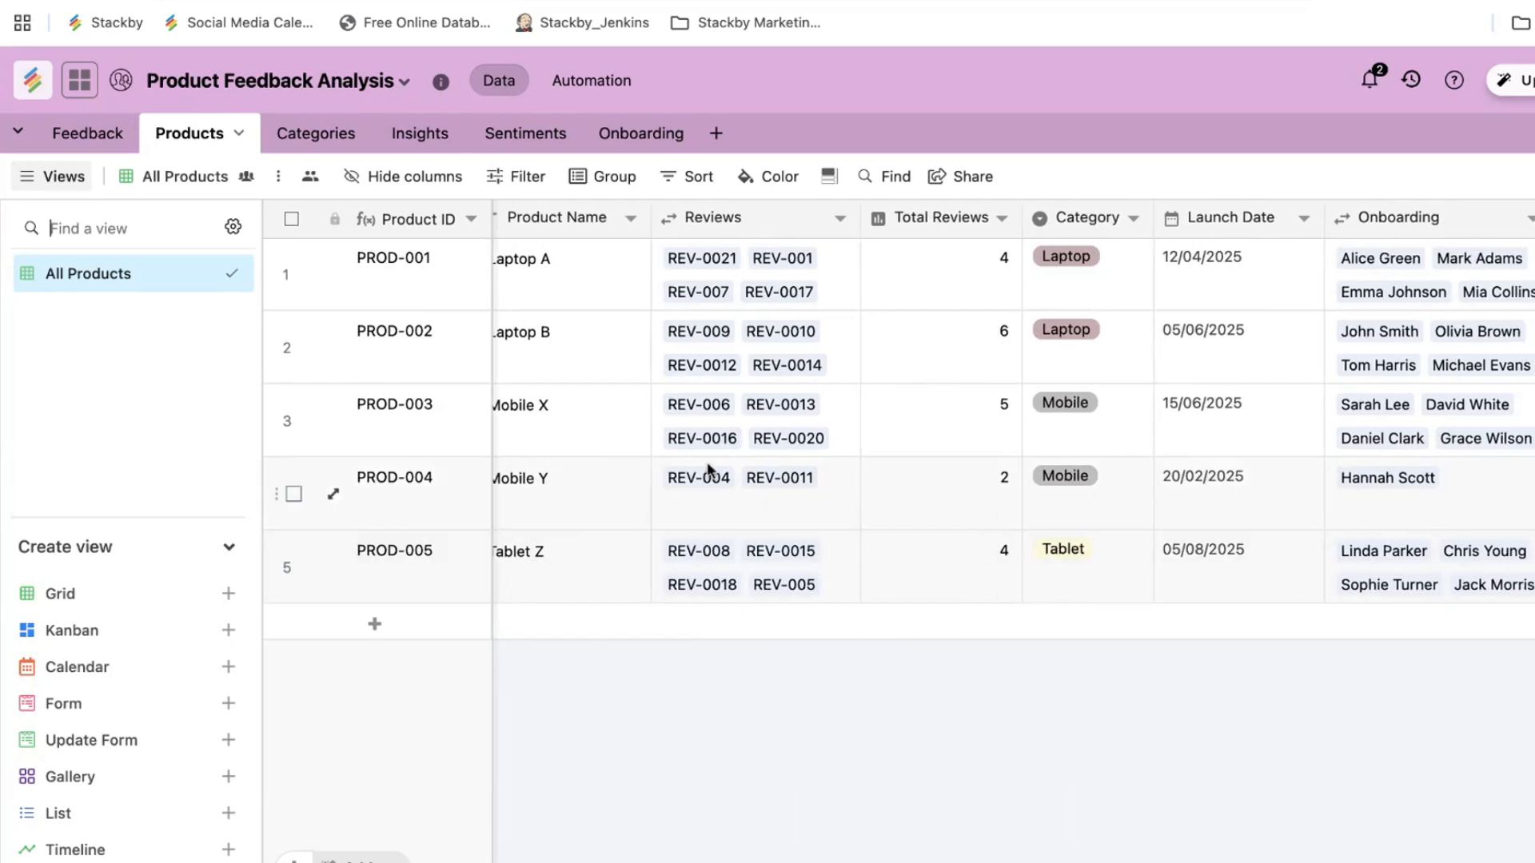
{"action": "double_click", "coordinate": [969, 227]}
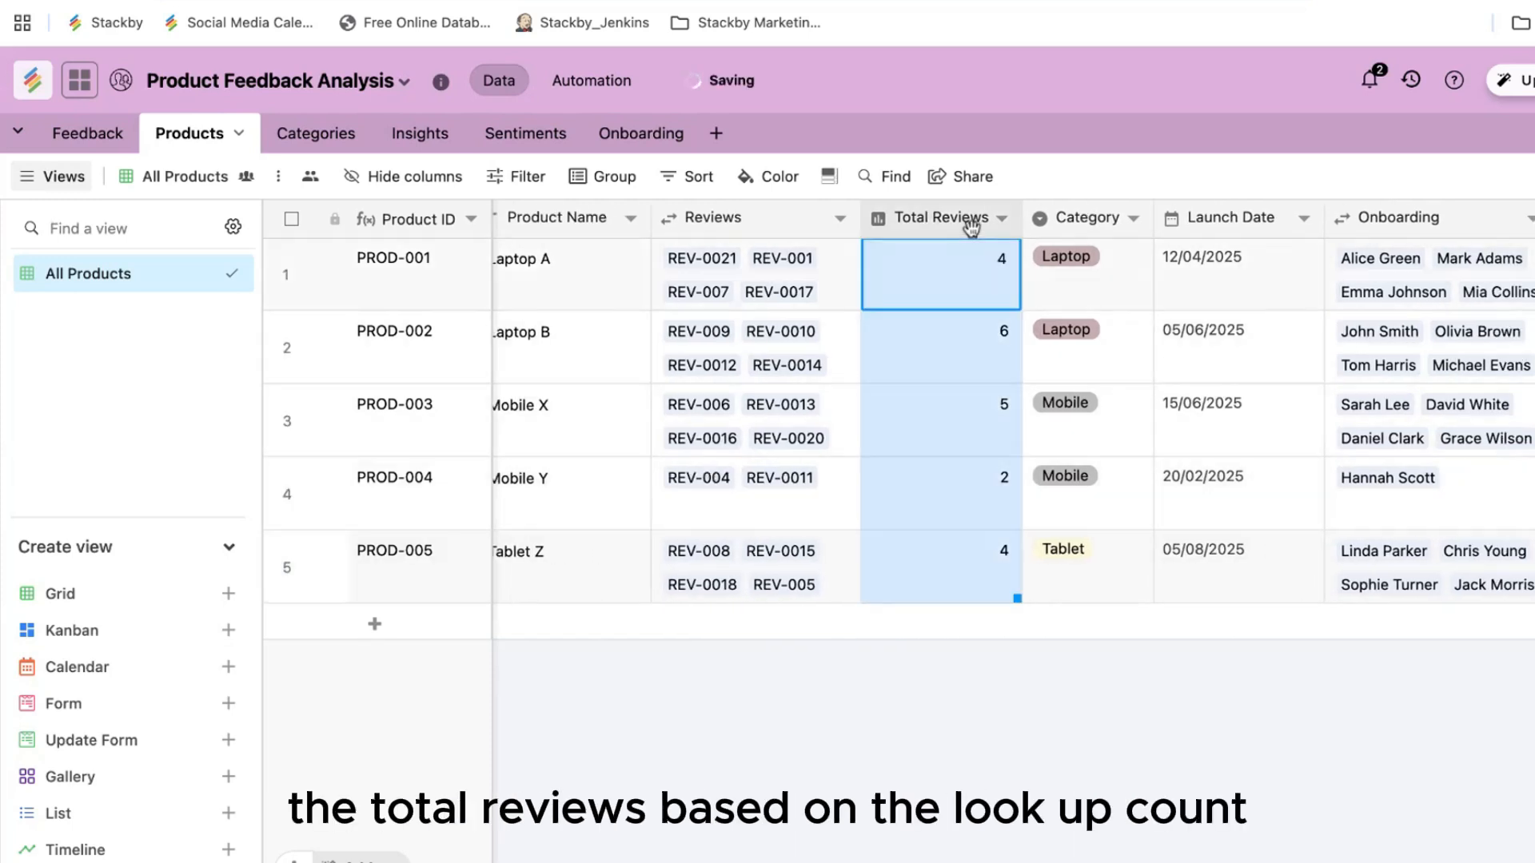
{"action": "left_click", "coordinate": [496, 529]}
{"action": "scroll", "coordinate": [903, 287], "scroll_direction": "right", "scroll_amount": 6}
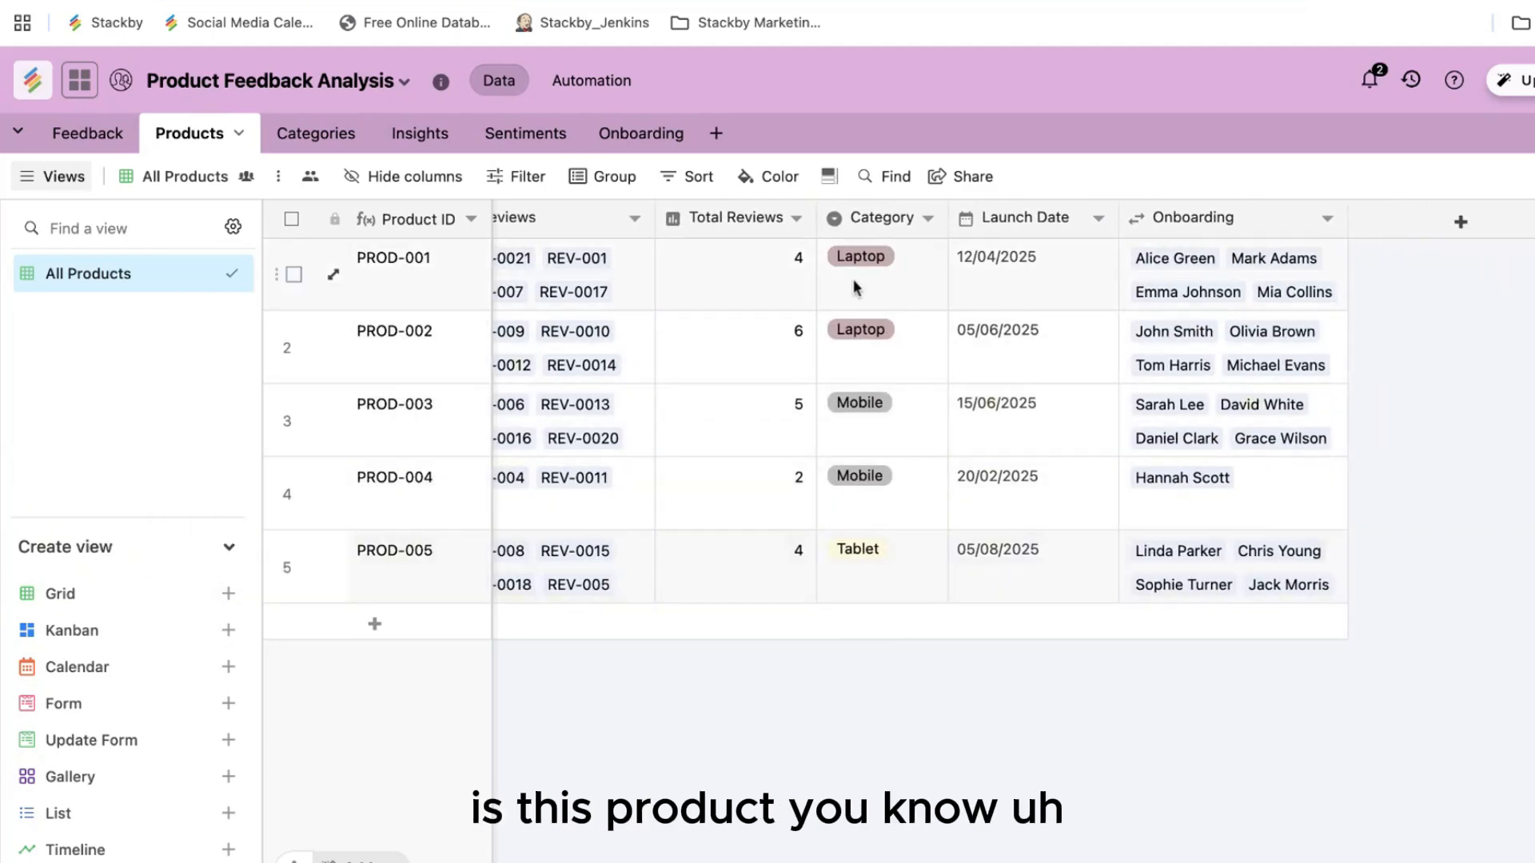
{"action": "scroll", "coordinate": [823, 550], "scroll_direction": "left", "scroll_amount": 6}
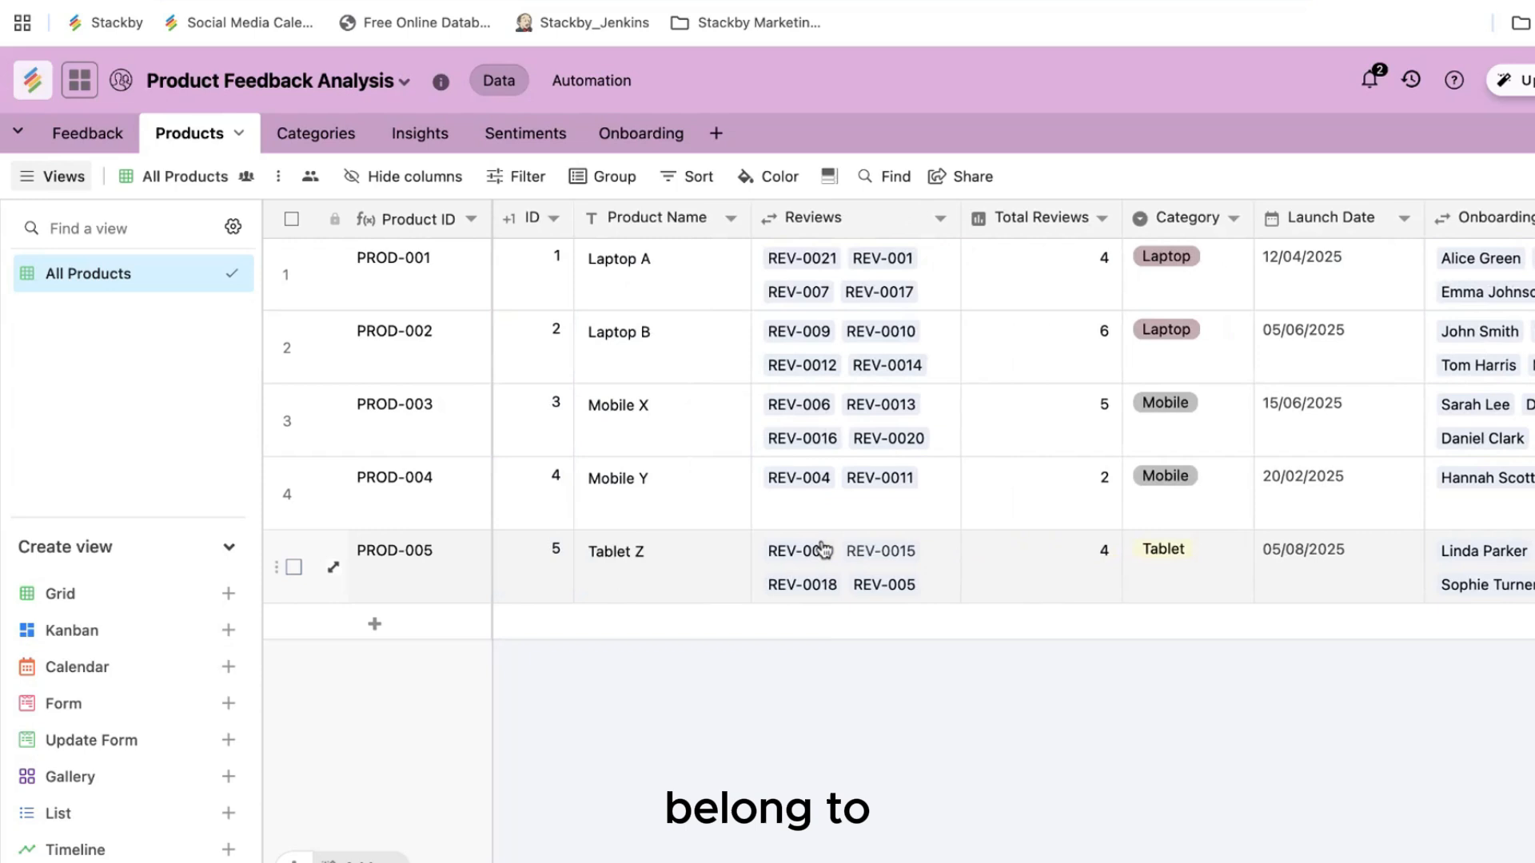
{"action": "left_click", "coordinate": [328, 138]}
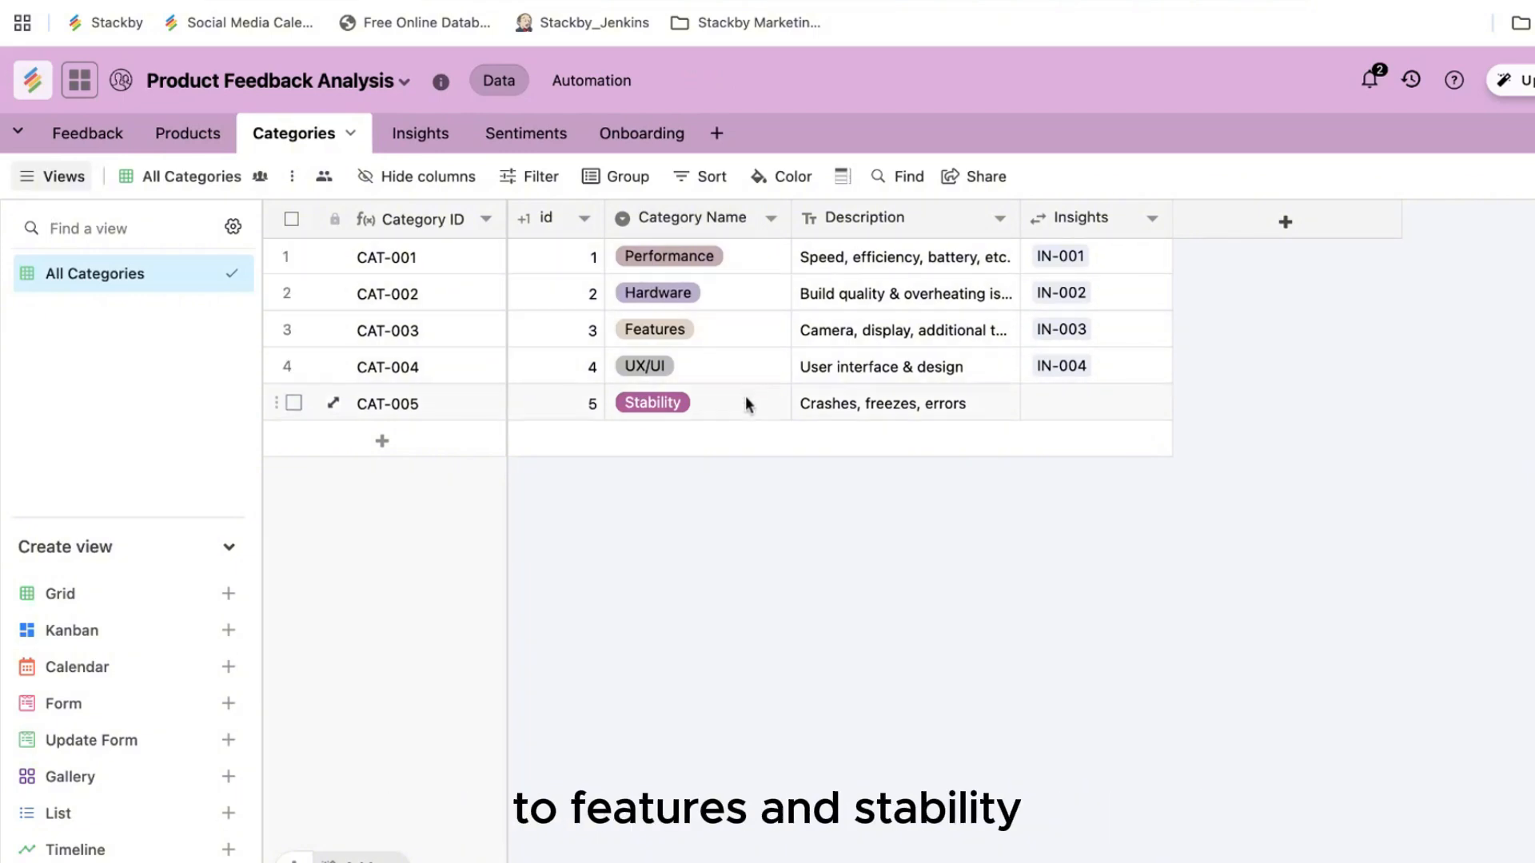
{"action": "left_click", "coordinate": [534, 137]}
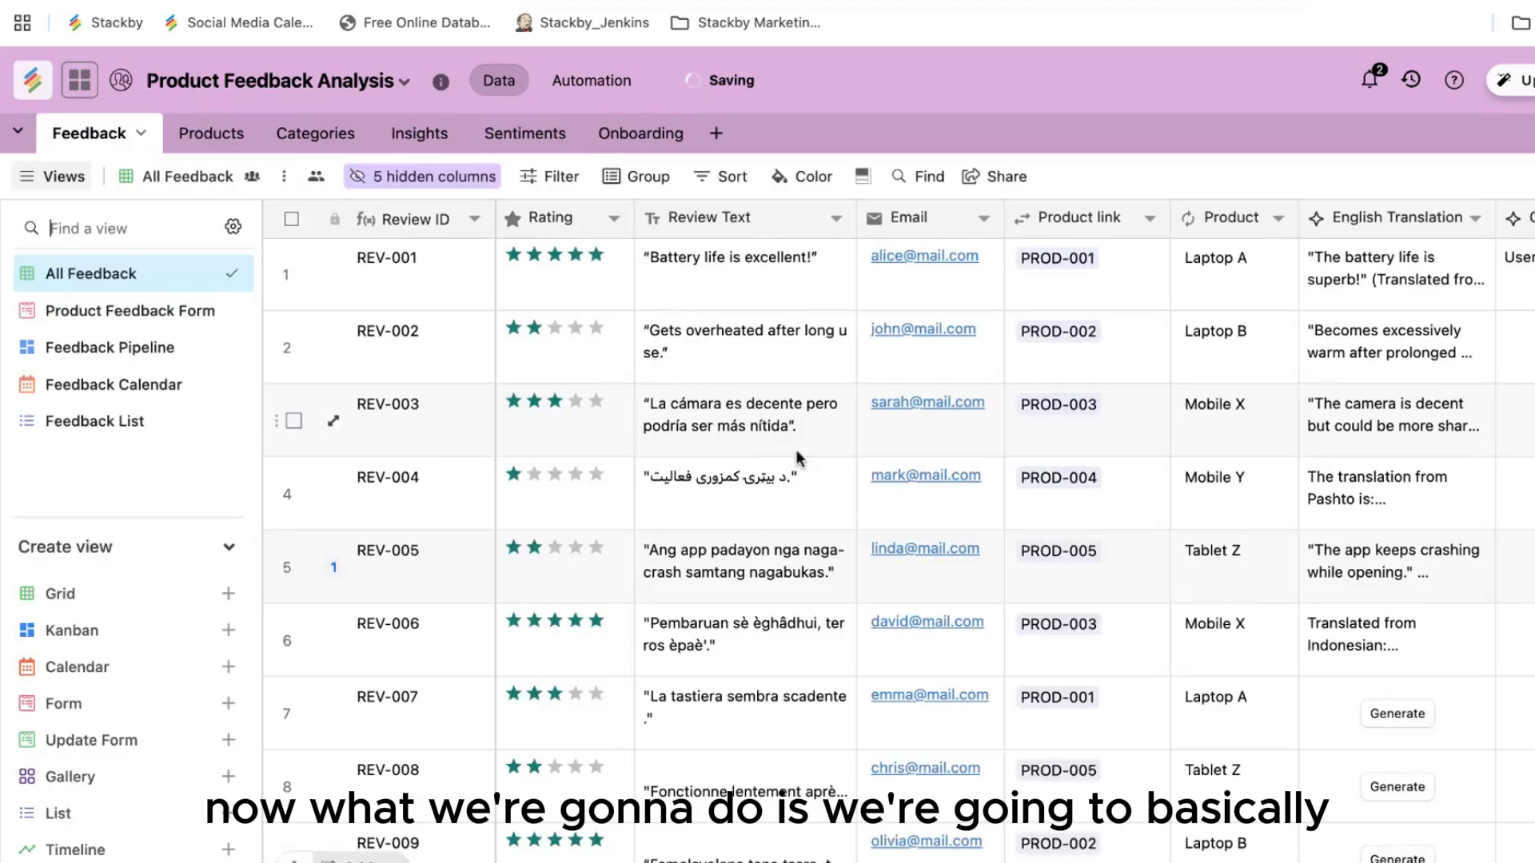
Step: Hide the views sidebar and scroll the Feedback grid to review the AI columns
{"action": "scroll", "coordinate": [797, 458], "scroll_direction": "right", "scroll_amount": 2}
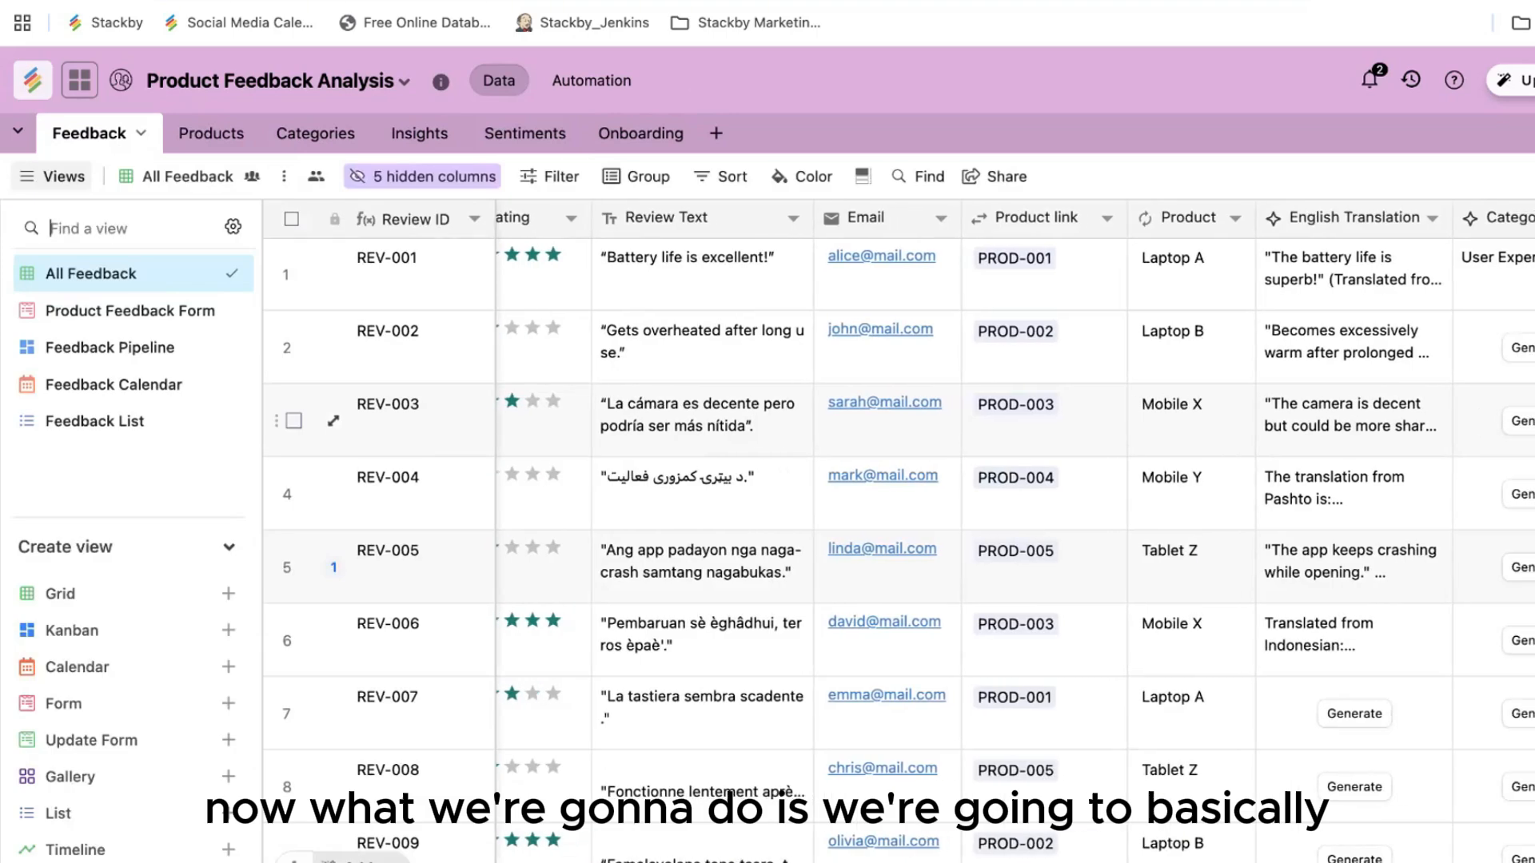
{"action": "left_click", "coordinate": [54, 177]}
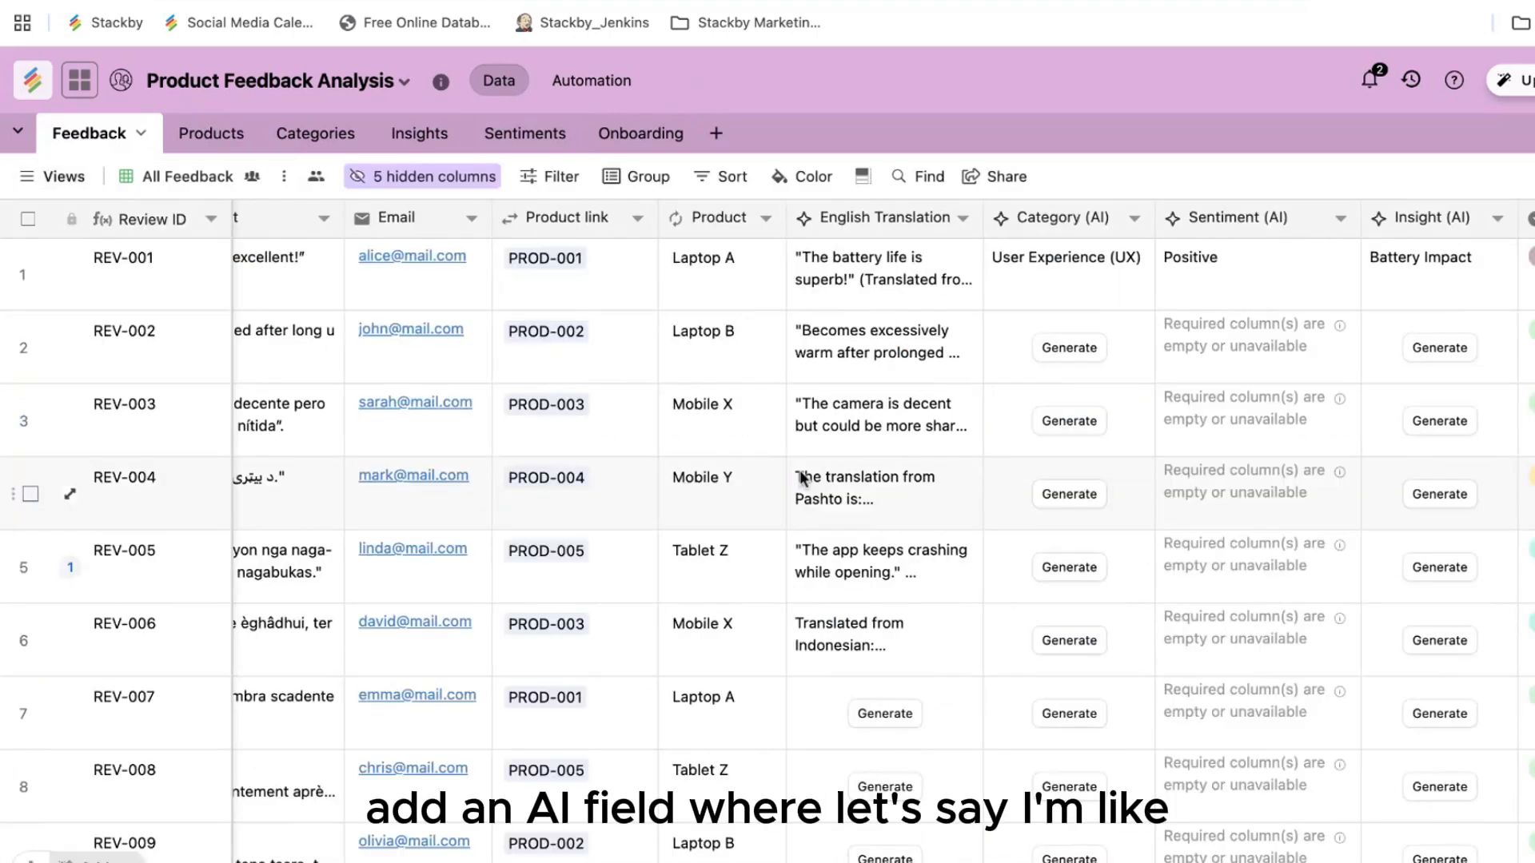
{"action": "scroll", "coordinate": [480, 494], "scroll_direction": "left", "scroll_amount": 5}
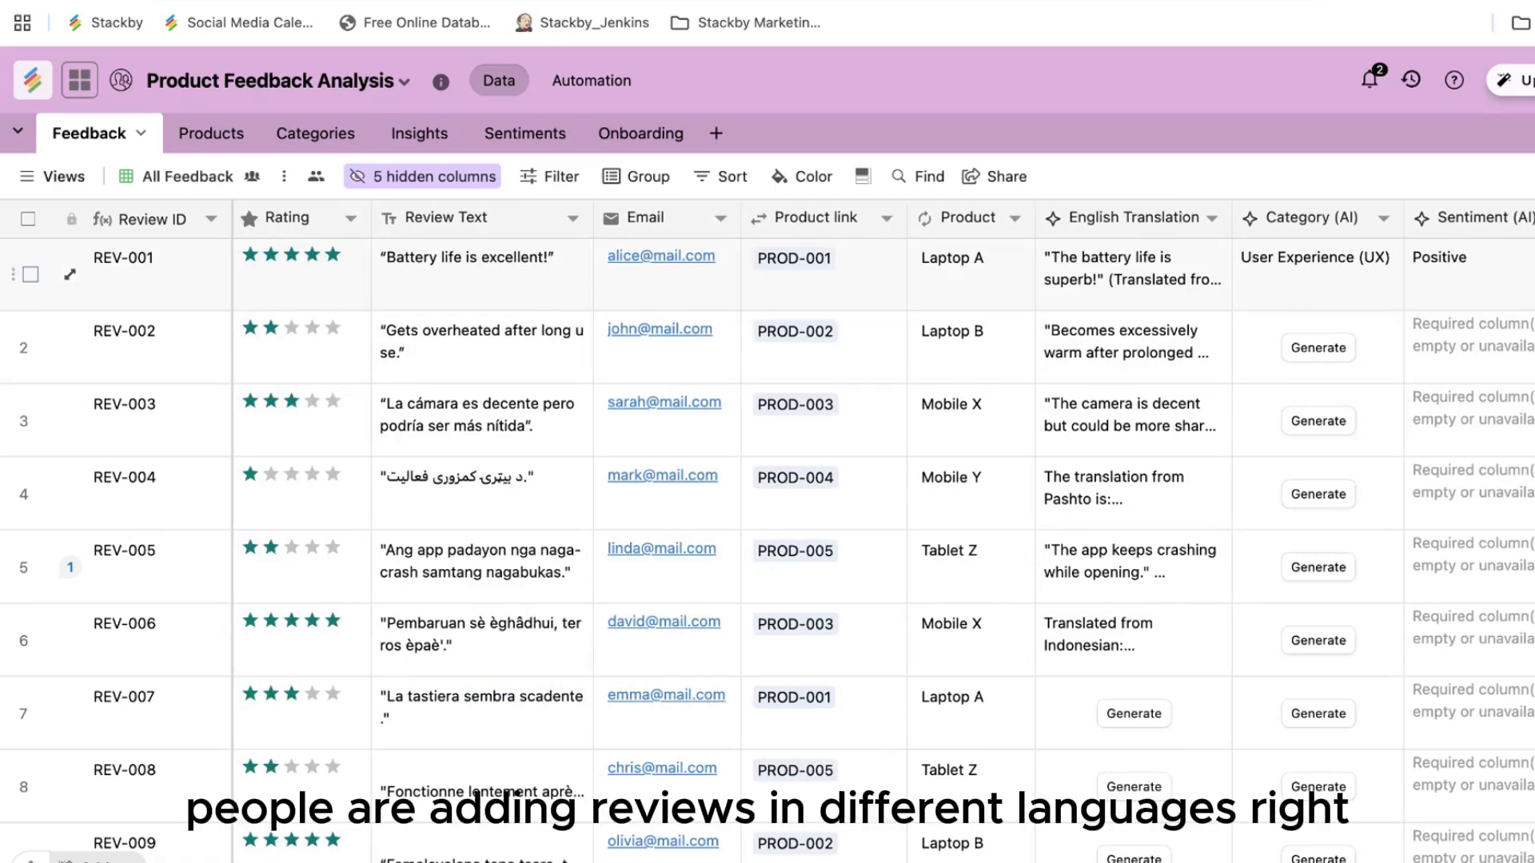
{"action": "scroll", "coordinate": [525, 462], "scroll_direction": "down", "scroll_amount": 3}
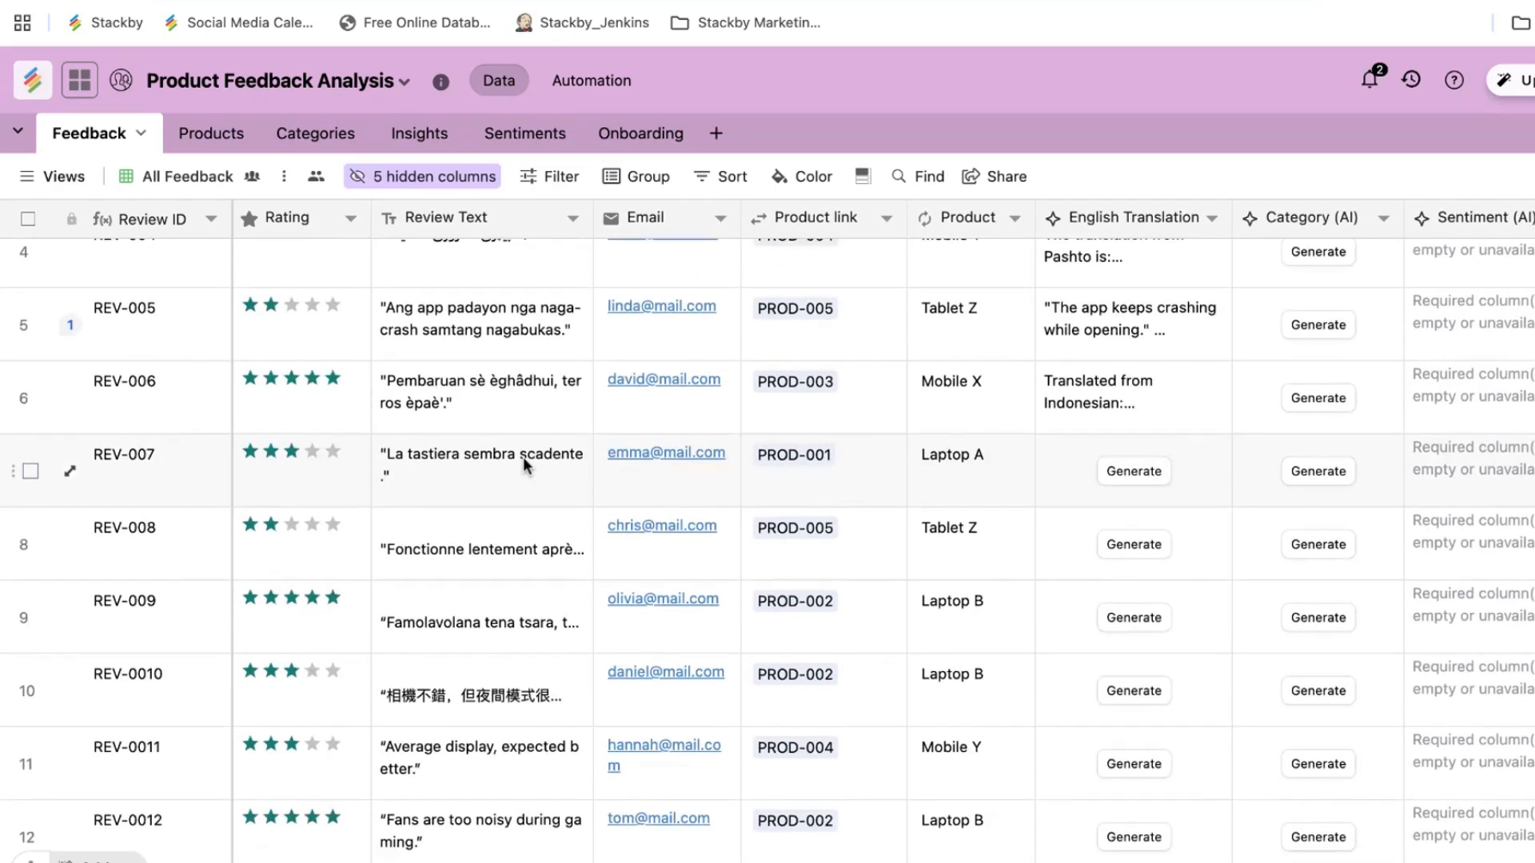
{"action": "scroll", "coordinate": [524, 462], "scroll_direction": "up", "scroll_amount": 3}
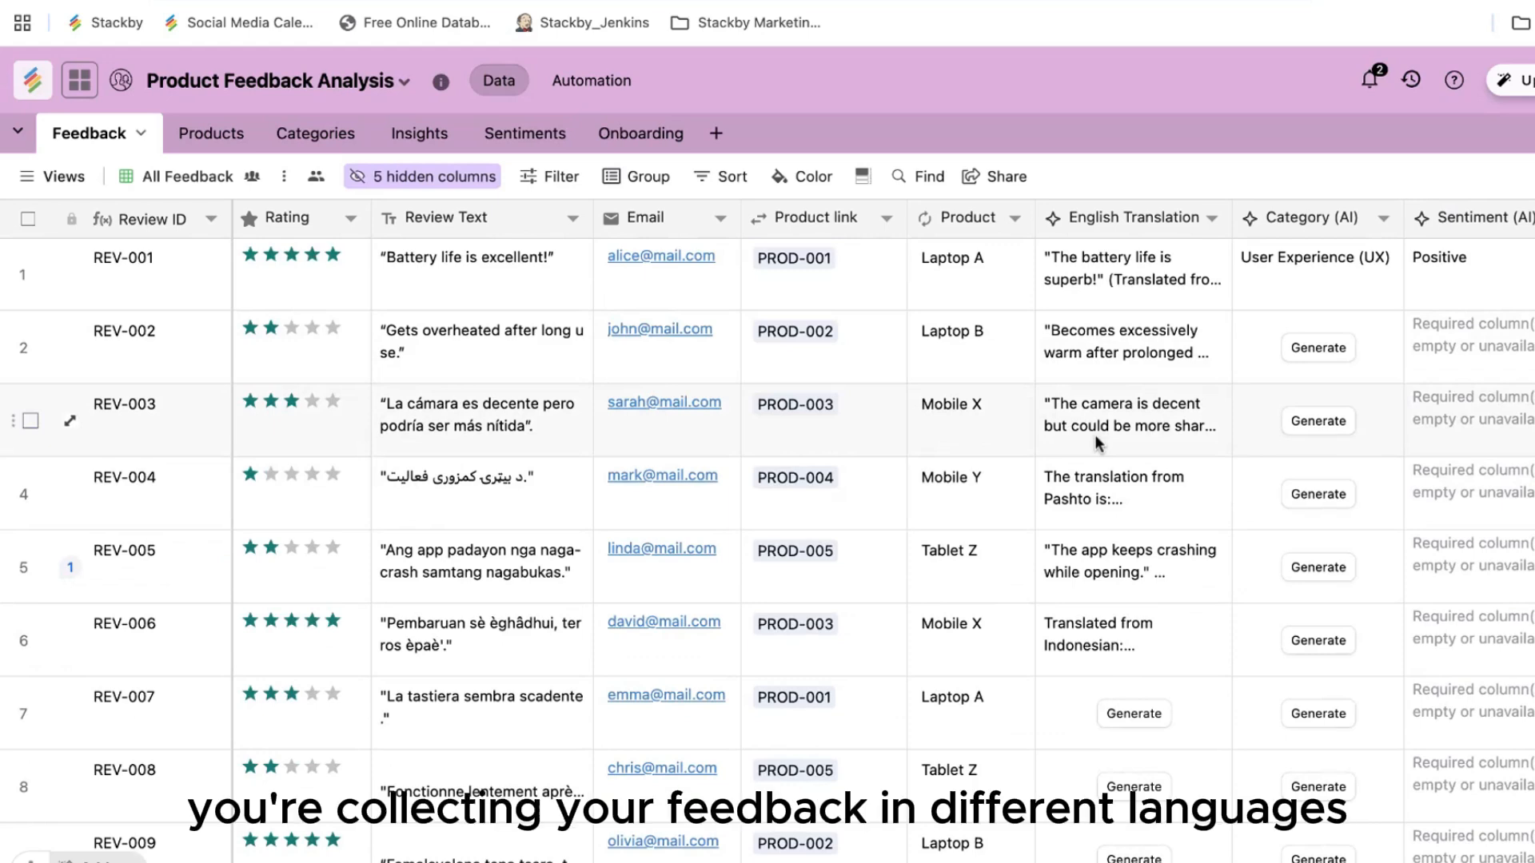
{"action": "scroll", "coordinate": [966, 420], "scroll_direction": "right", "scroll_amount": 4}
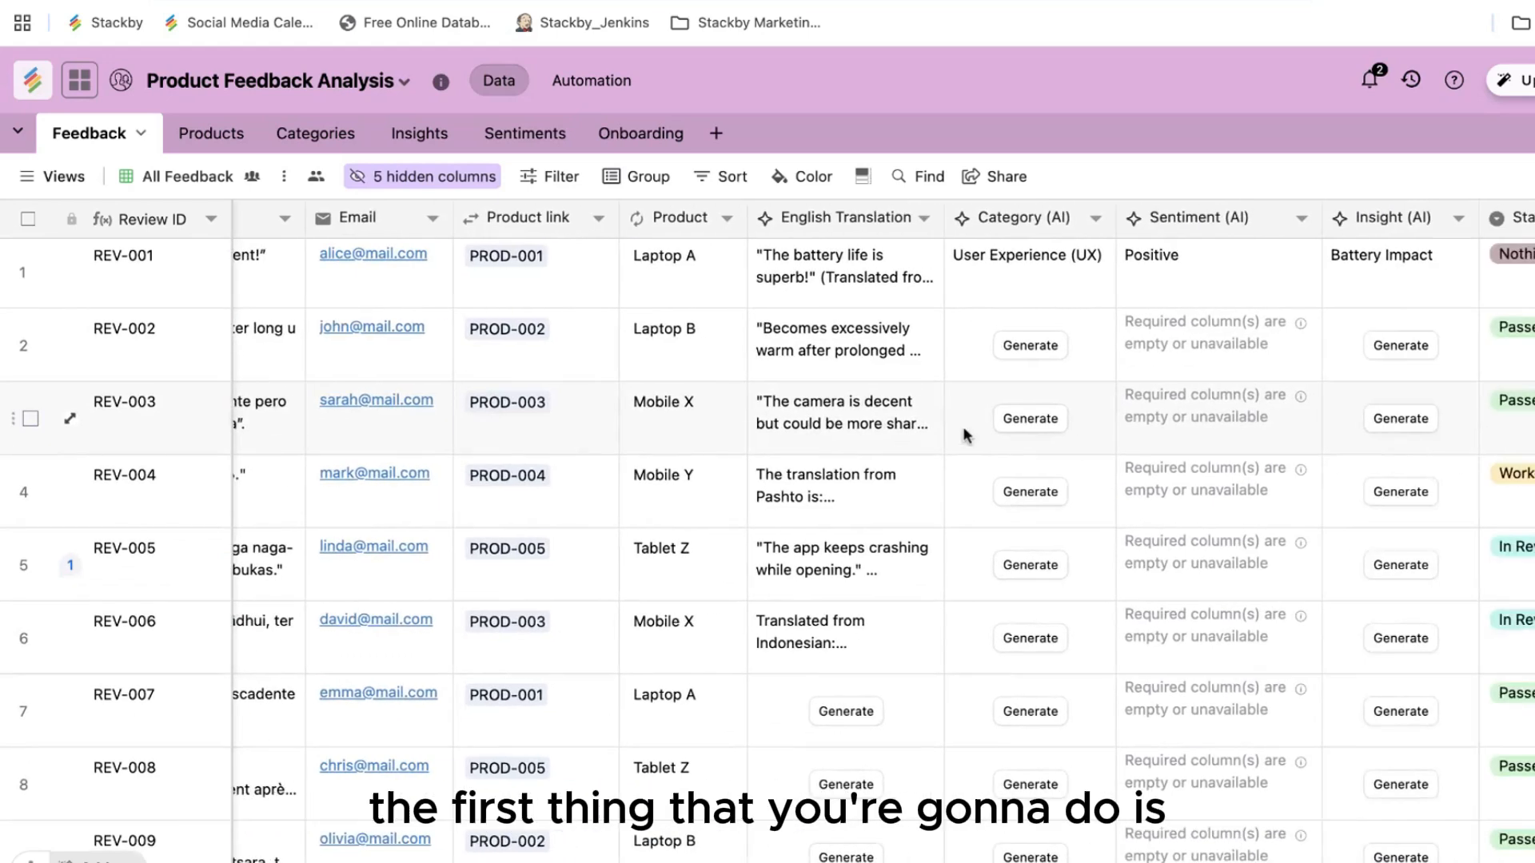
Step: From the English Translation field settings, go to the Anthropic integration page to add an API key
{"action": "double_click", "coordinate": [846, 218]}
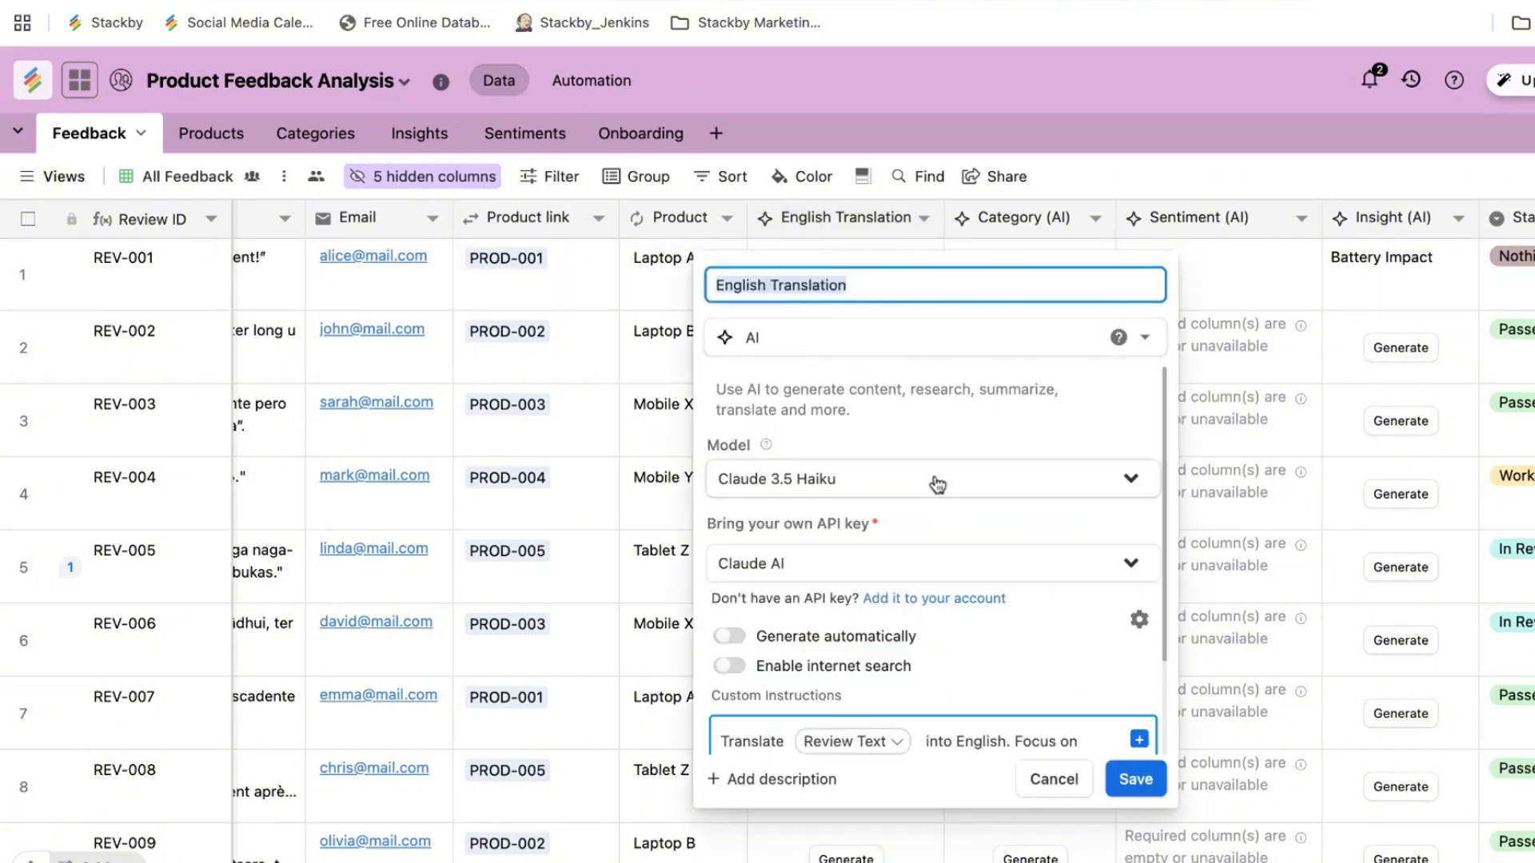
{"action": "scroll", "coordinate": [879, 479], "scroll_direction": "down", "scroll_amount": 1}
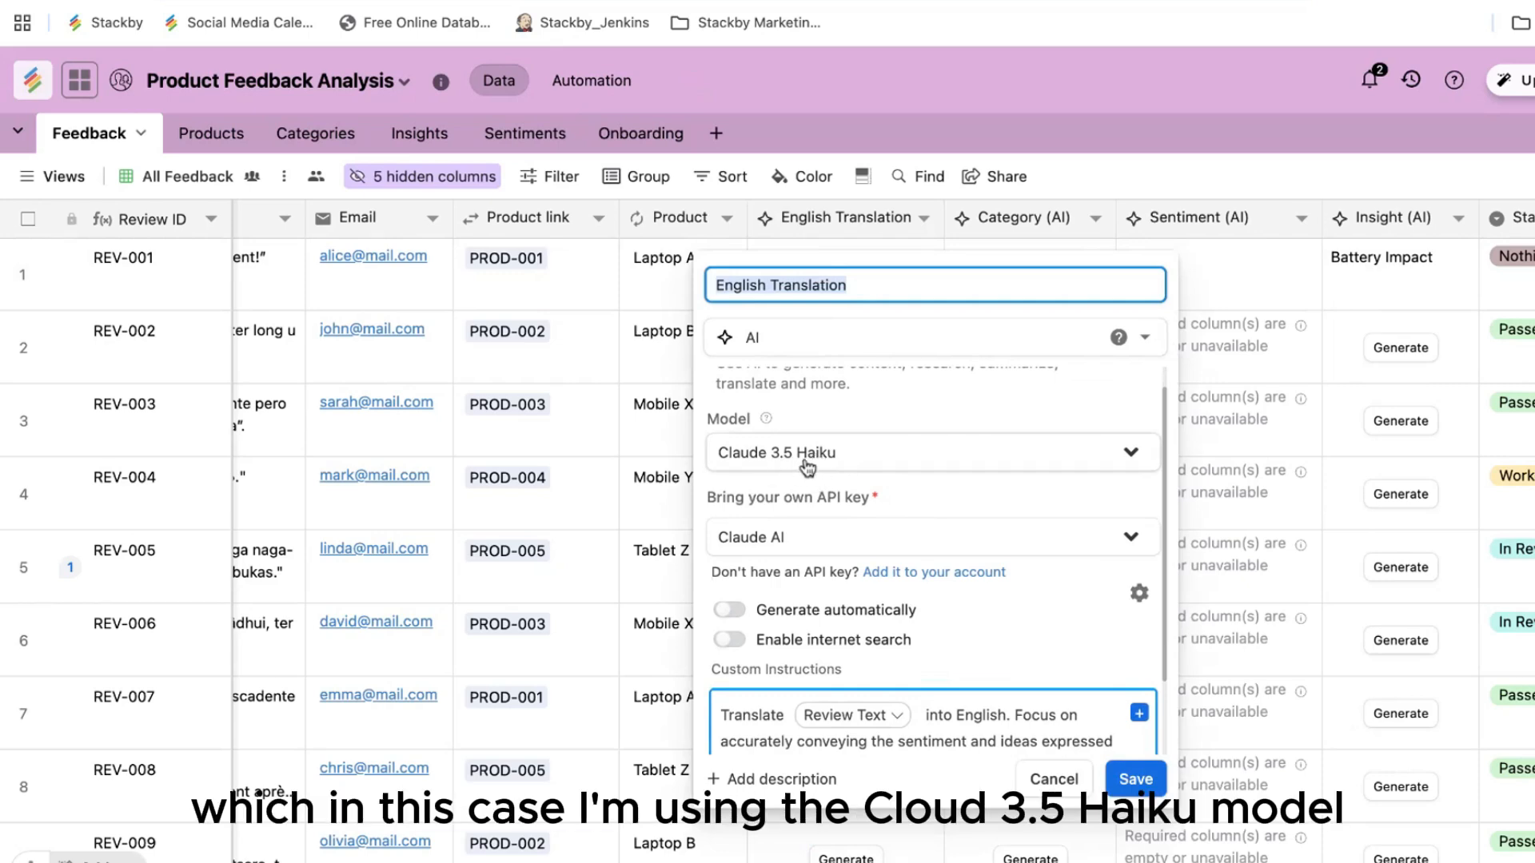
{"action": "scroll", "coordinate": [809, 512], "scroll_direction": "down", "scroll_amount": 2}
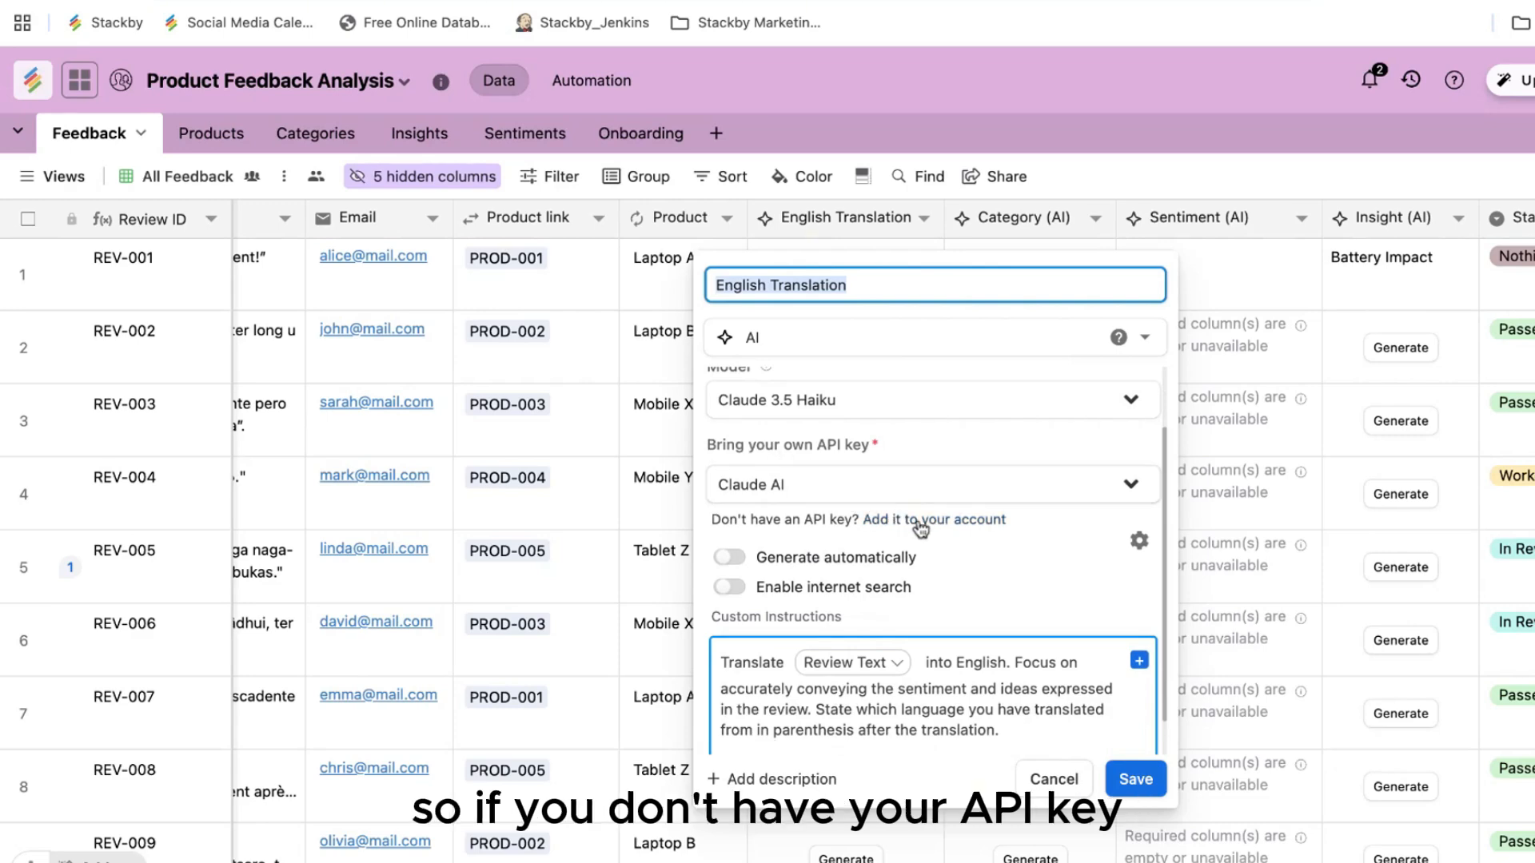
{"action": "left_click", "coordinate": [943, 526]}
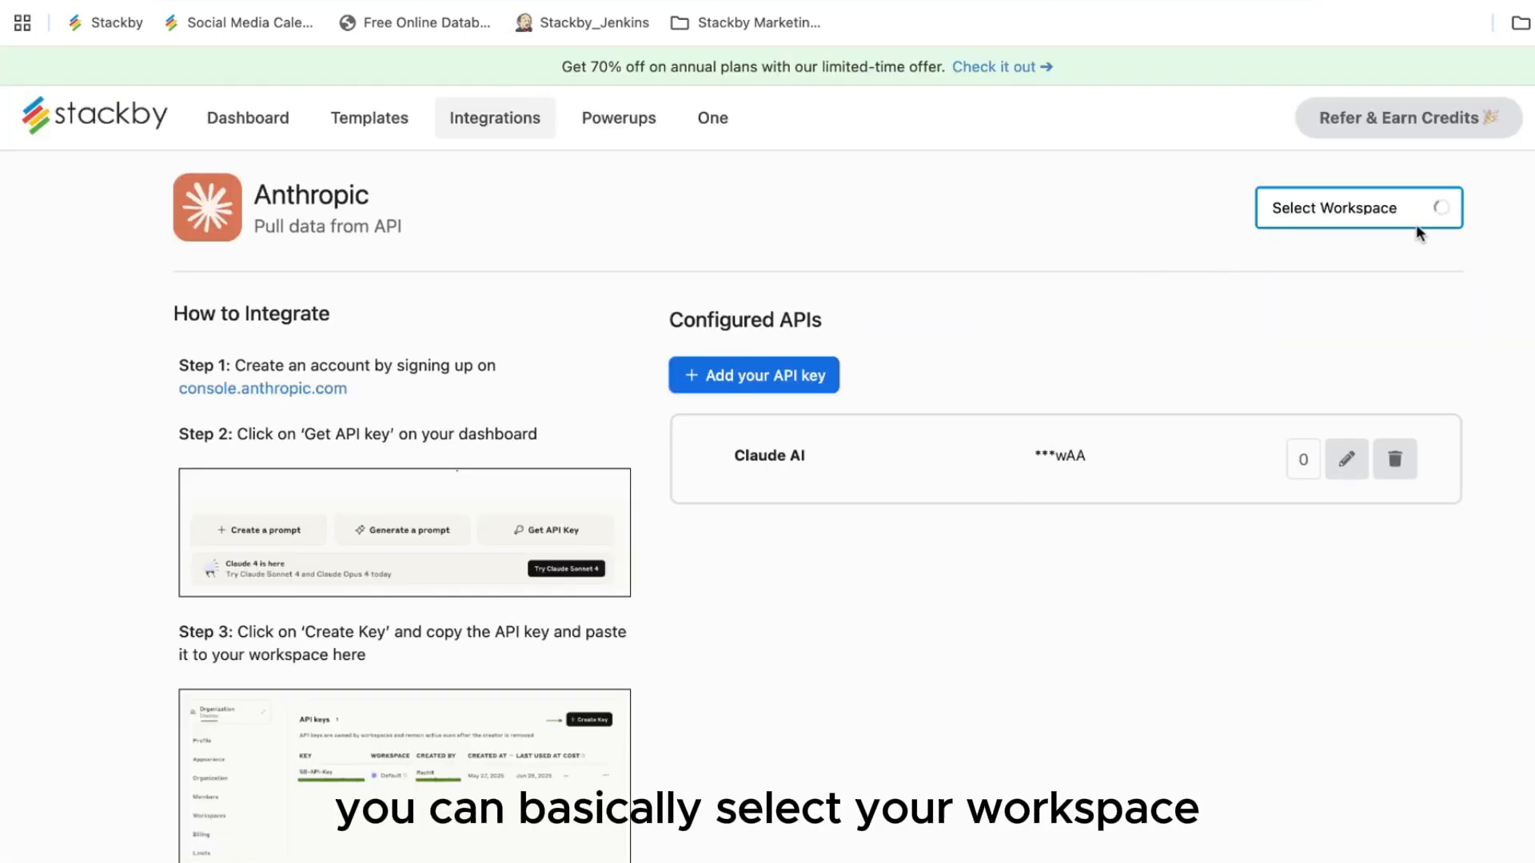
Step: Start a new API key connection for the English Translation field and select the API key field
{"action": "left_click", "coordinate": [798, 375]}
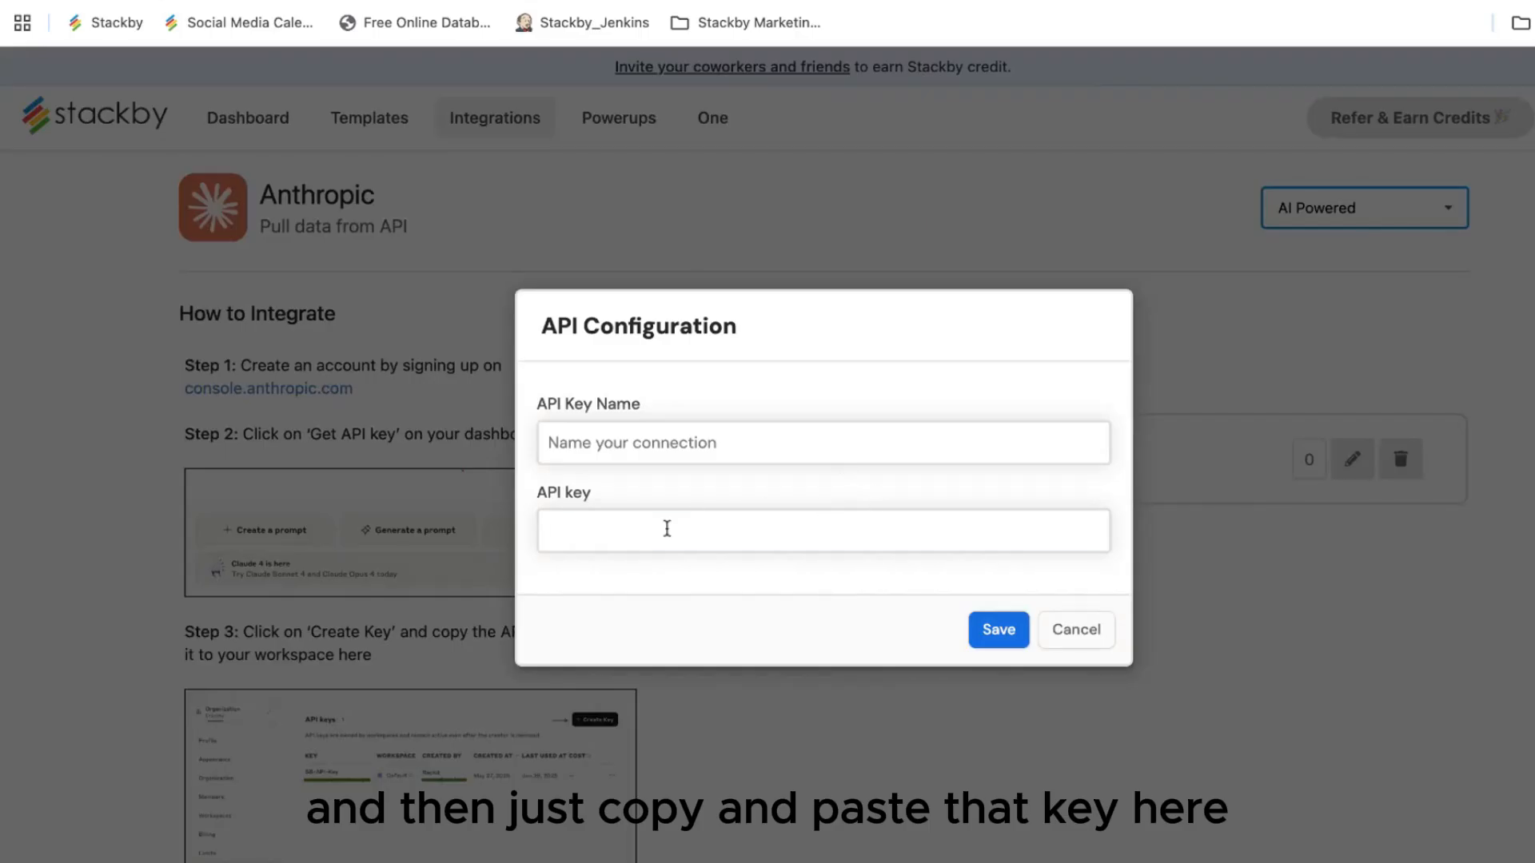
{"action": "left_click", "coordinate": [667, 528]}
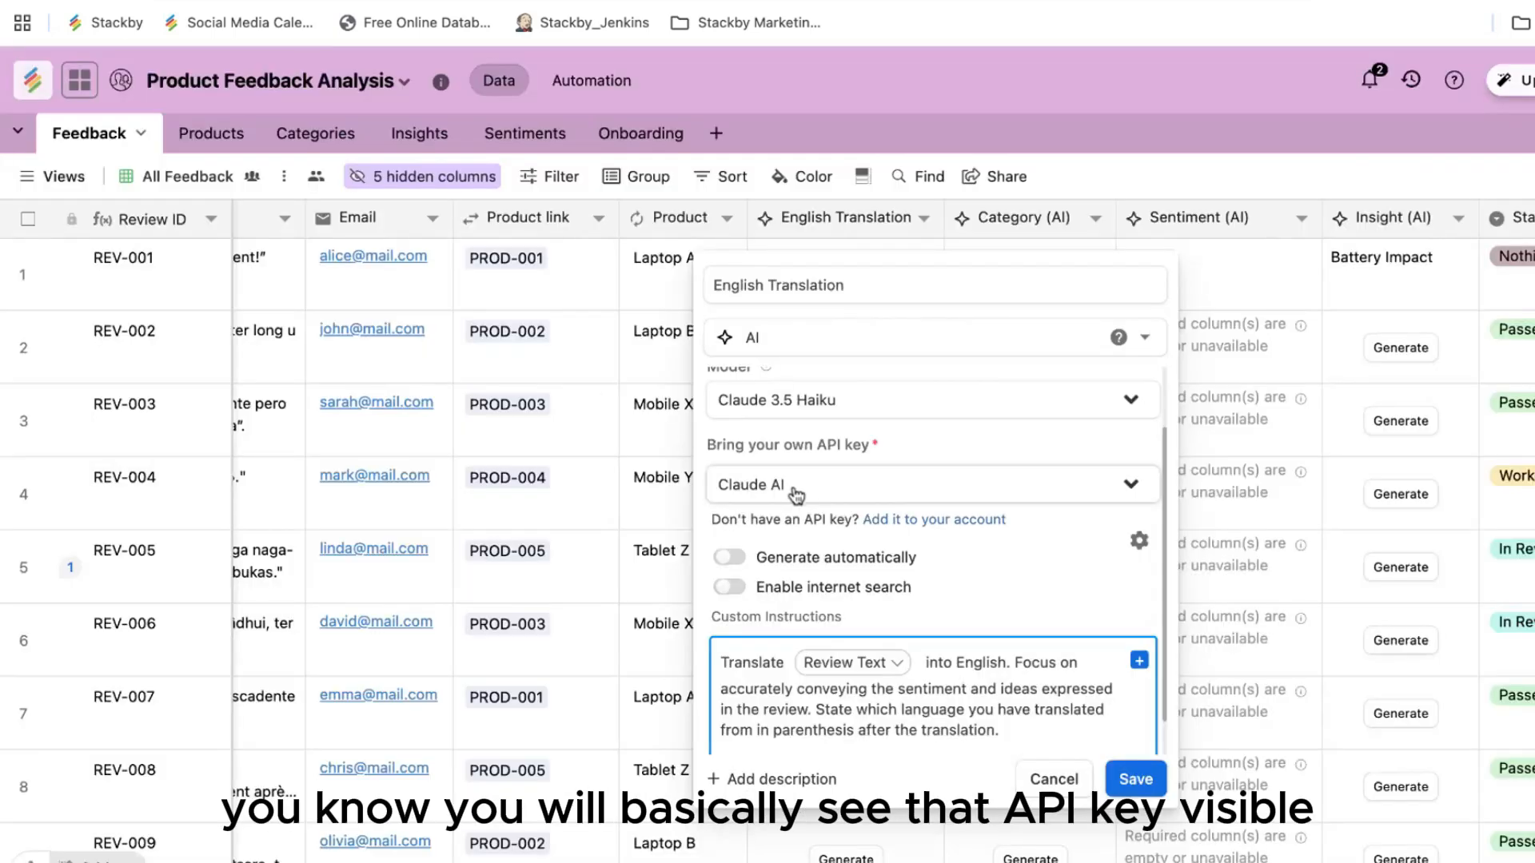
Step: Switch the English Translation field's API key to Claude AI and save the settings
{"action": "left_click", "coordinate": [815, 486]}
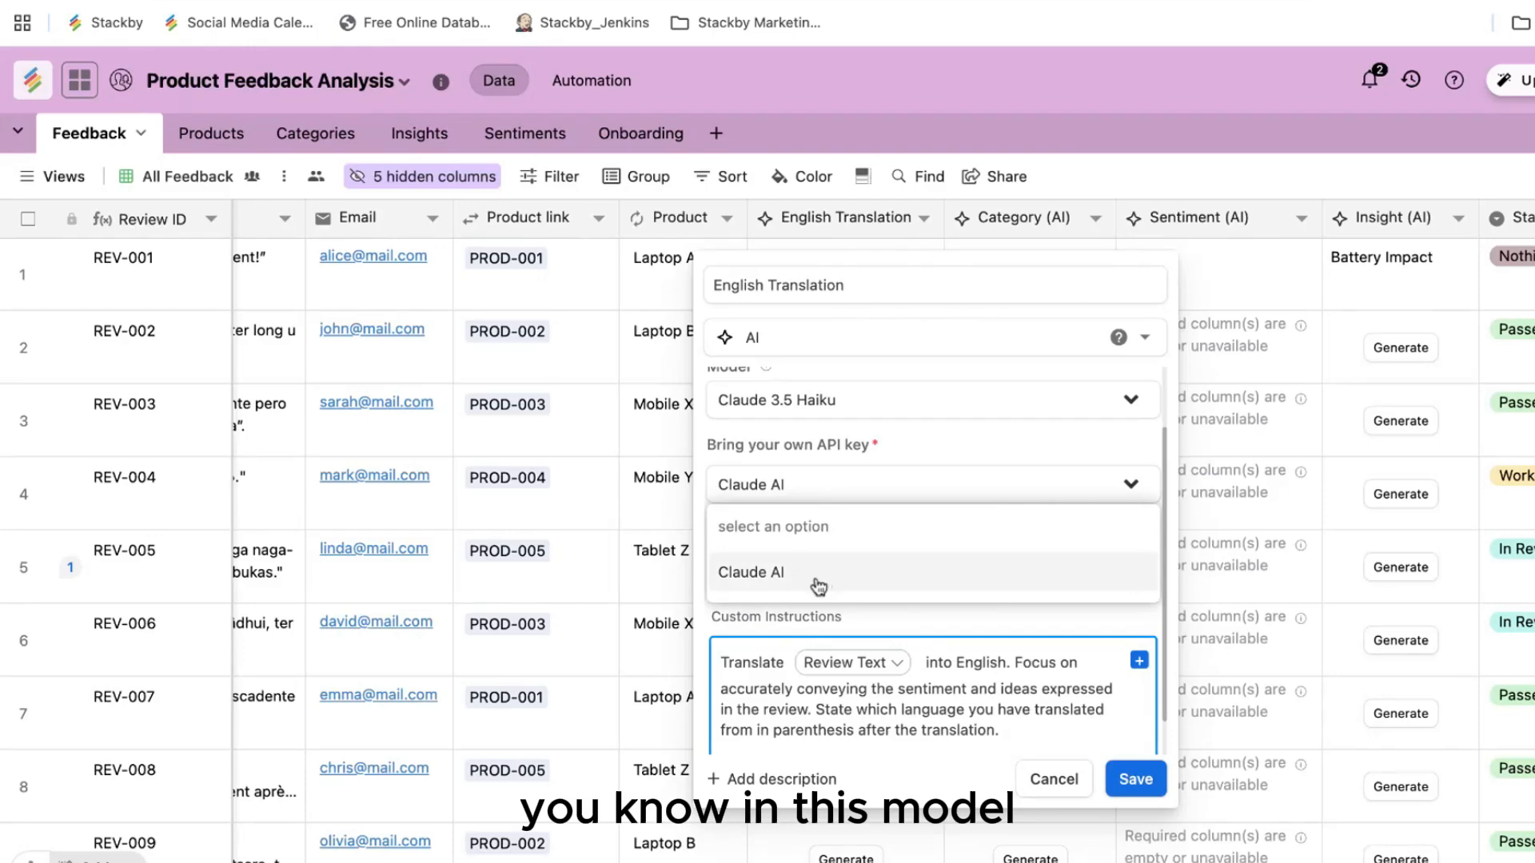
{"action": "left_click", "coordinate": [945, 484]}
{"action": "scroll", "coordinate": [983, 560], "scroll_direction": "down", "scroll_amount": 1}
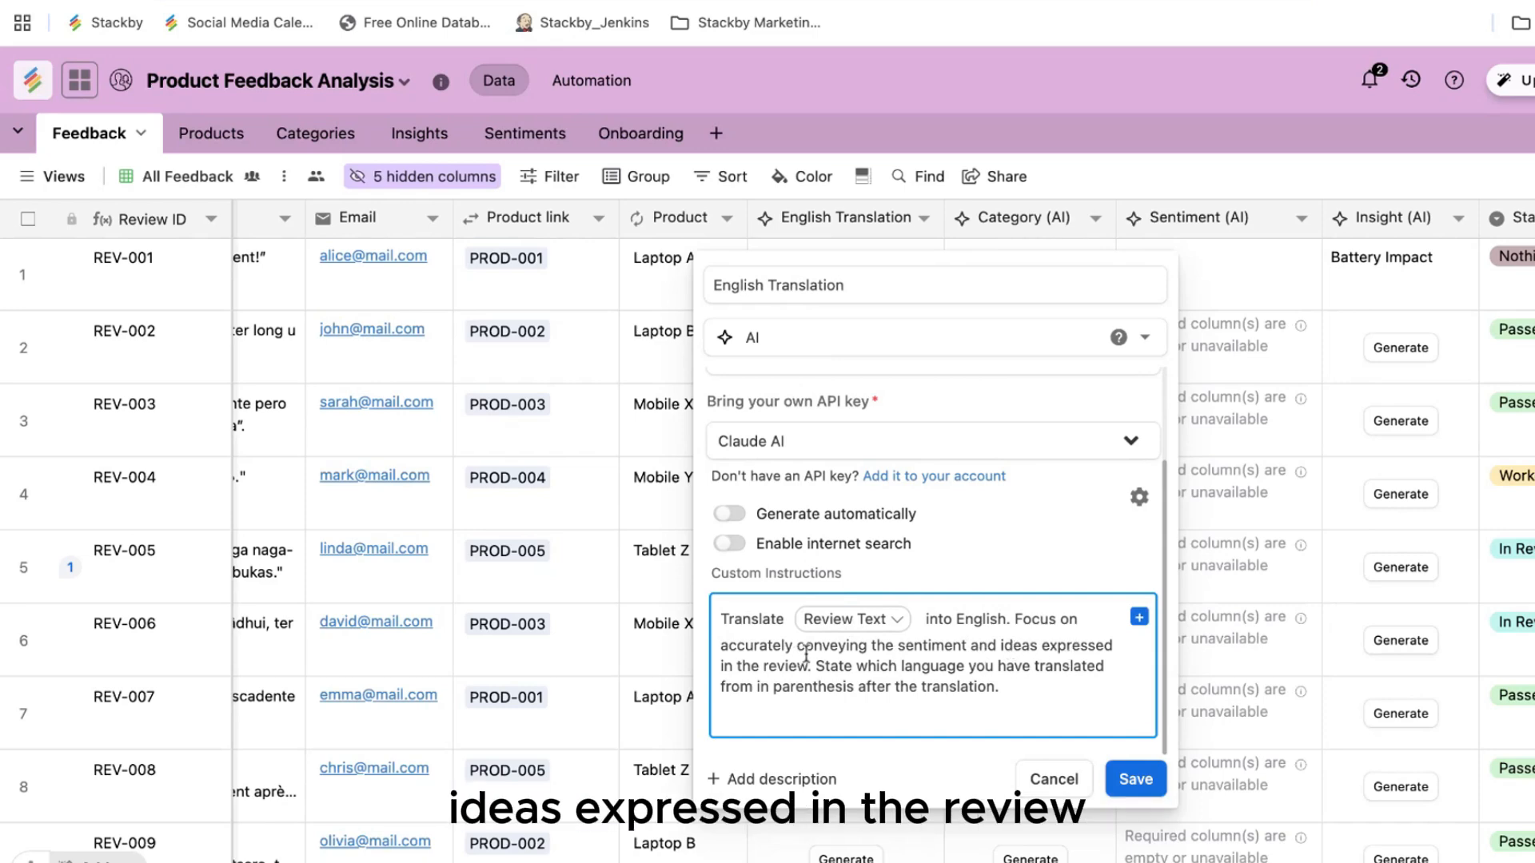
{"action": "left_click", "coordinate": [1136, 779]}
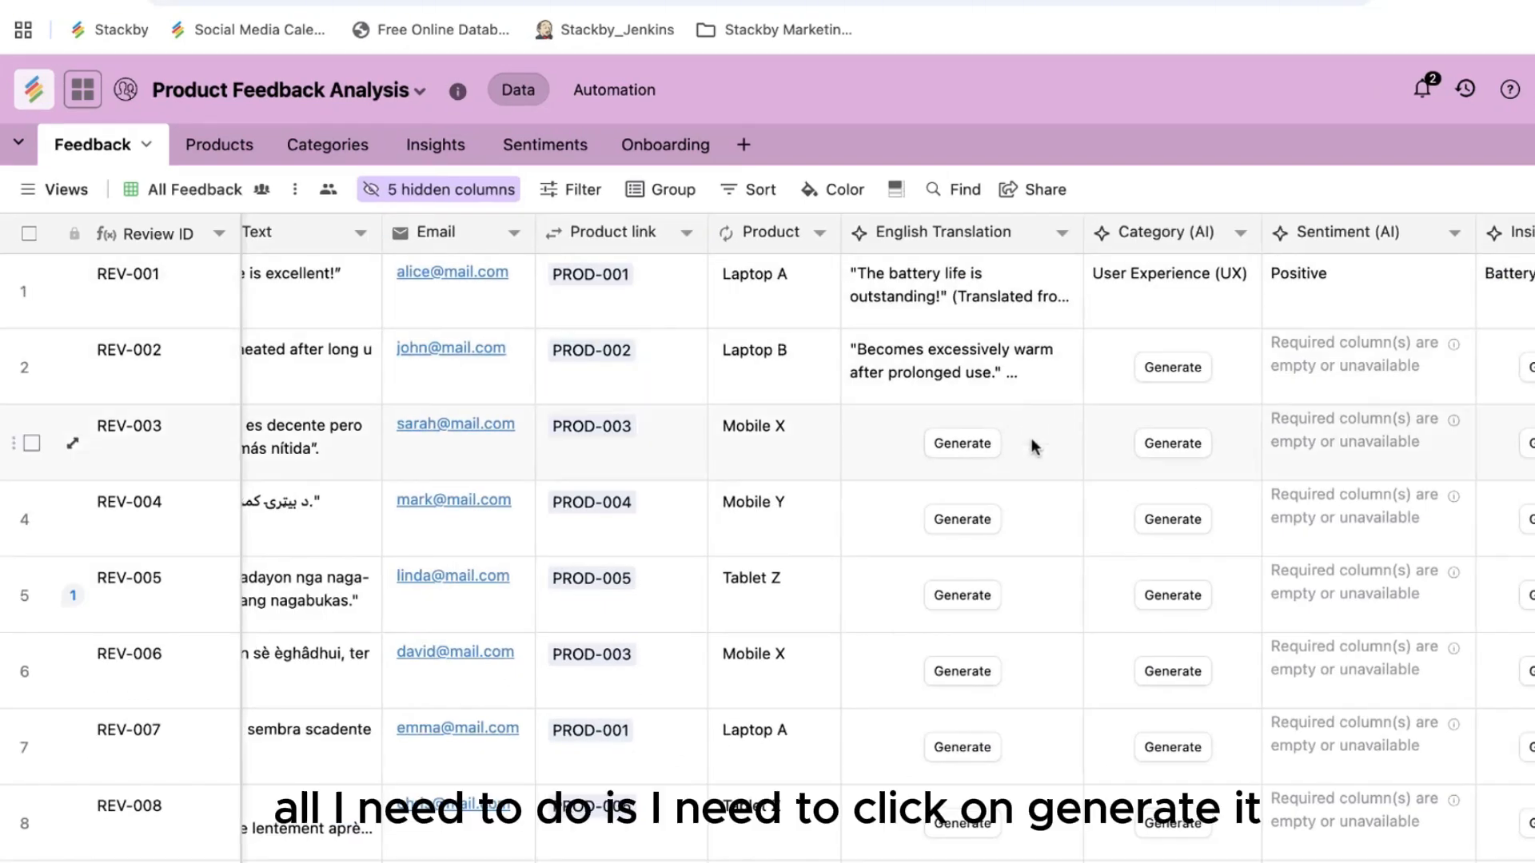
Step: Generate English translations for REV-003 and REV-004, expanding REV-004's to read it
{"action": "scroll", "coordinate": [1031, 439], "scroll_direction": "right", "scroll_amount": 1}
{"action": "left_click", "coordinate": [918, 452]}
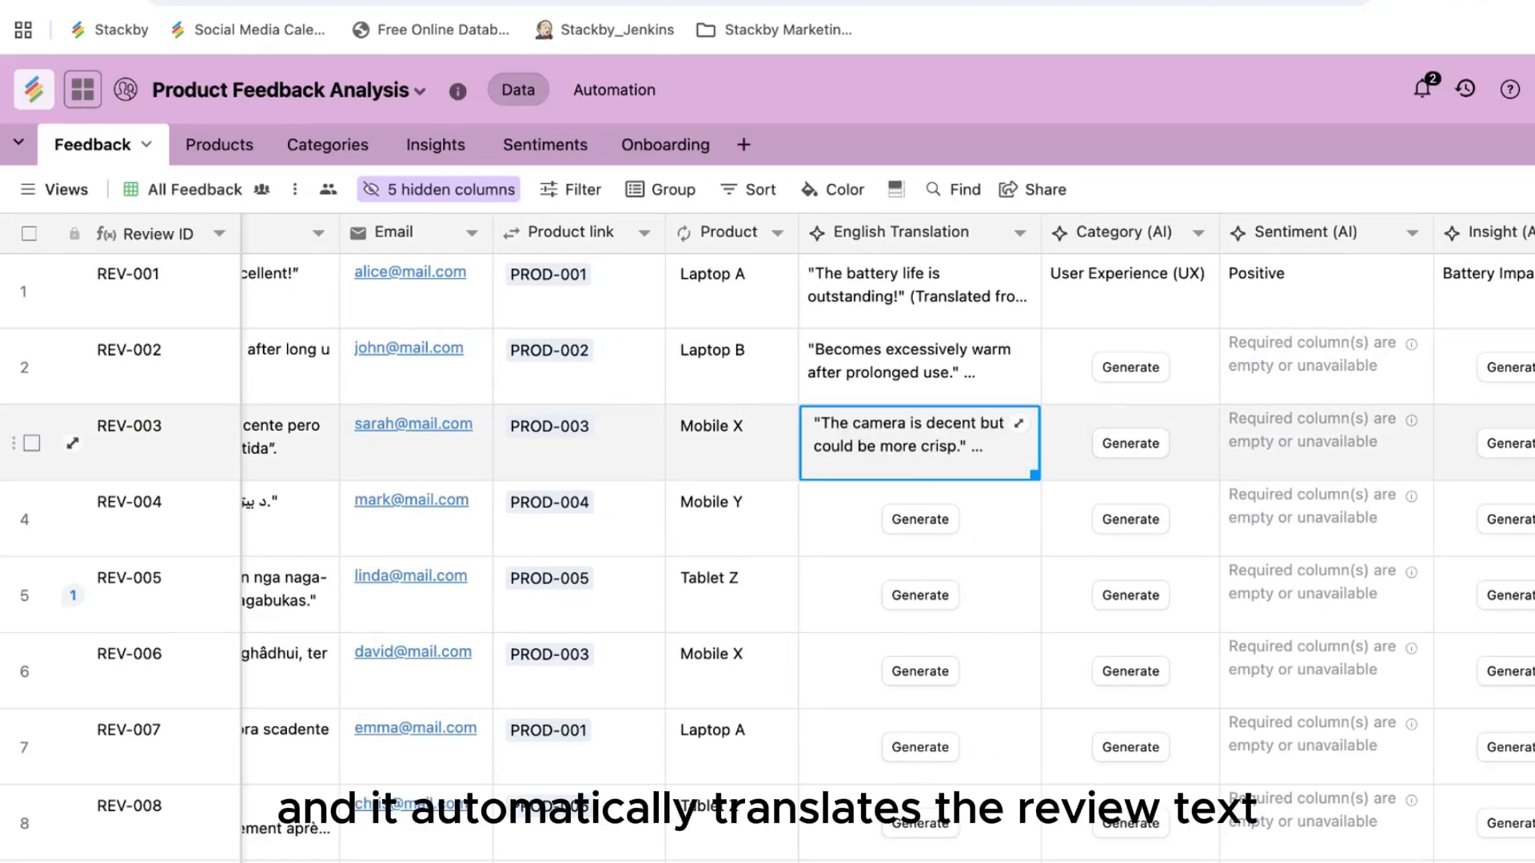
{"action": "scroll", "coordinate": [411, 448], "scroll_direction": "left", "scroll_amount": 5}
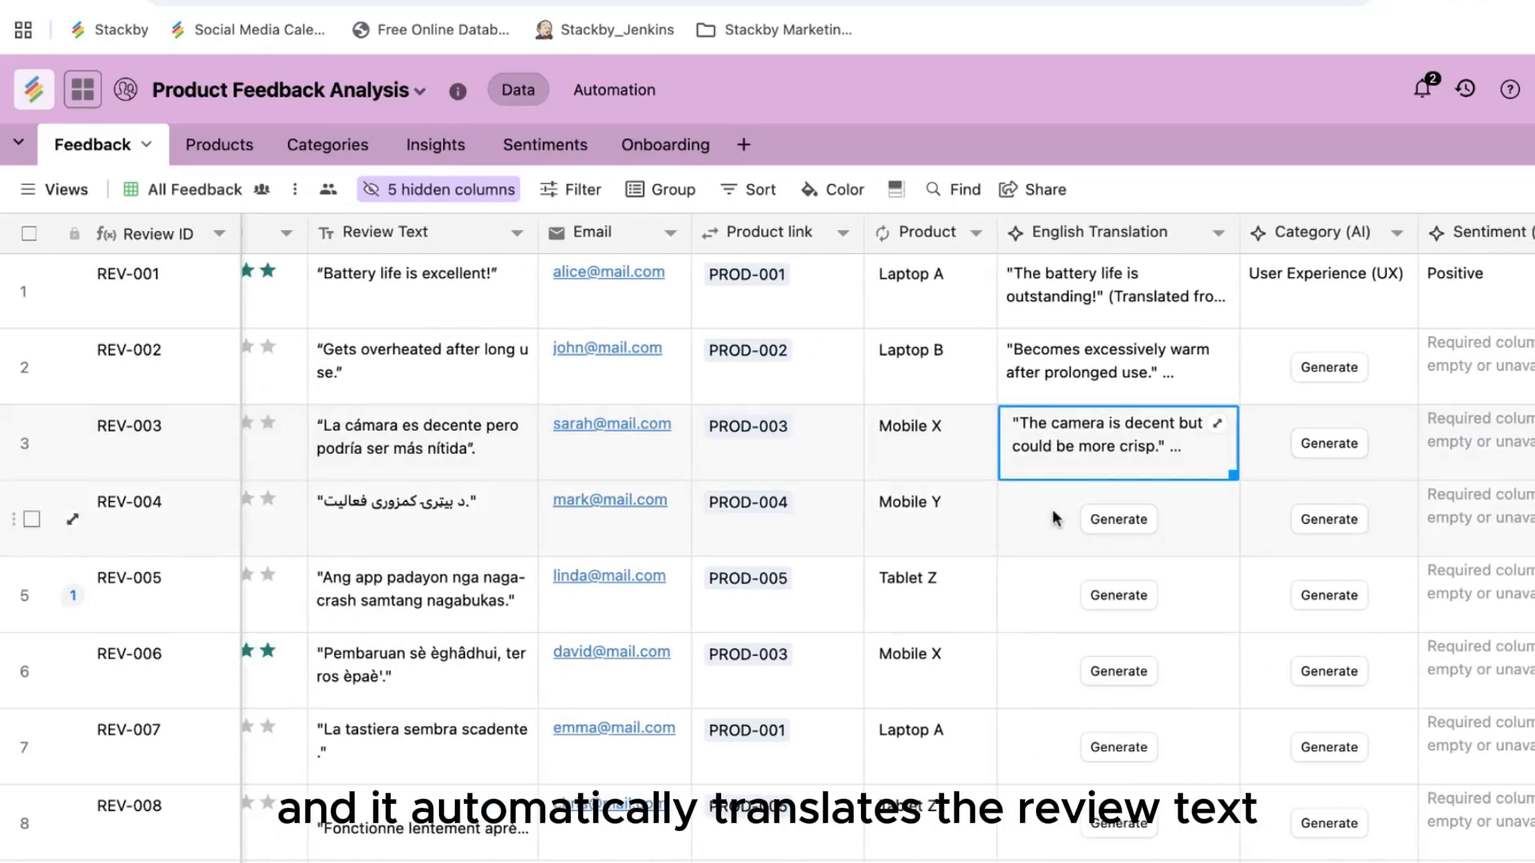
{"action": "scroll", "coordinate": [1039, 516], "scroll_direction": "right", "scroll_amount": 2}
{"action": "left_click", "coordinate": [1028, 524]}
{"action": "left_click", "coordinate": [1030, 528]}
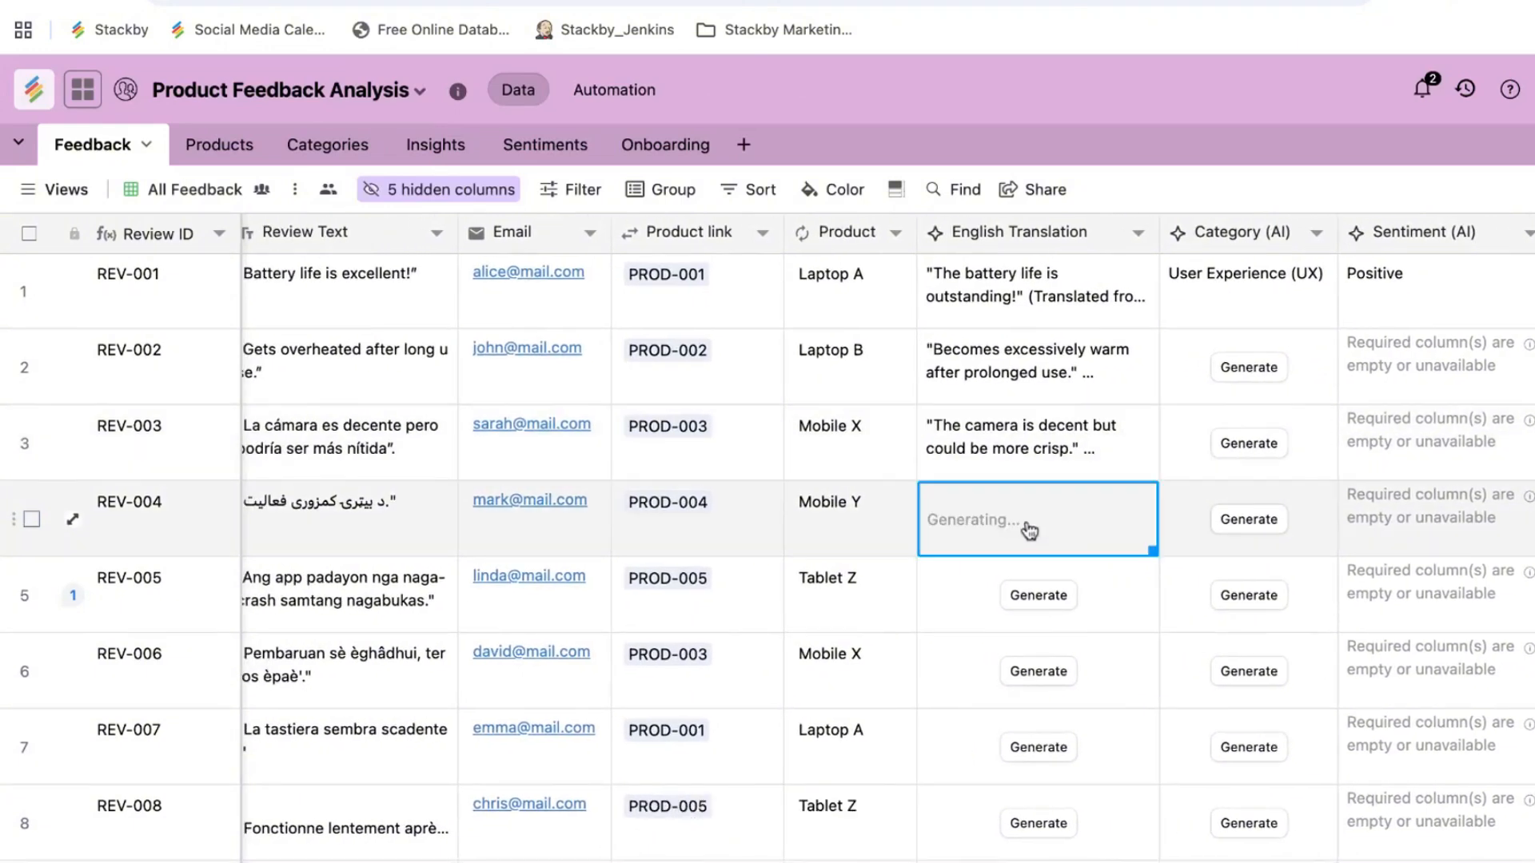
{"action": "scroll", "coordinate": [1039, 637], "scroll_direction": "left", "scroll_amount": 2}
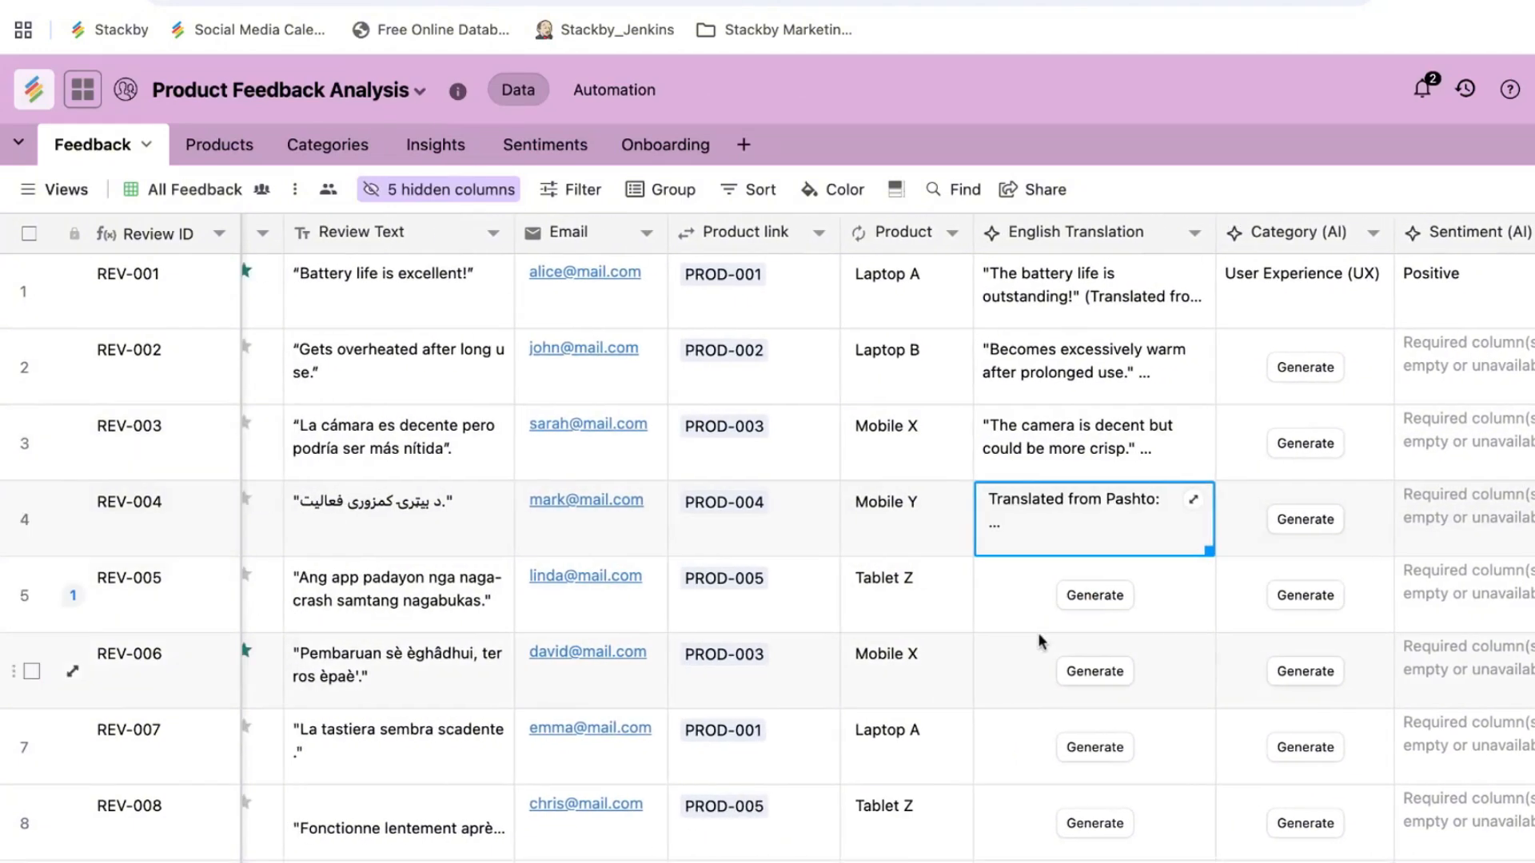
{"action": "left_click", "coordinate": [1198, 502]}
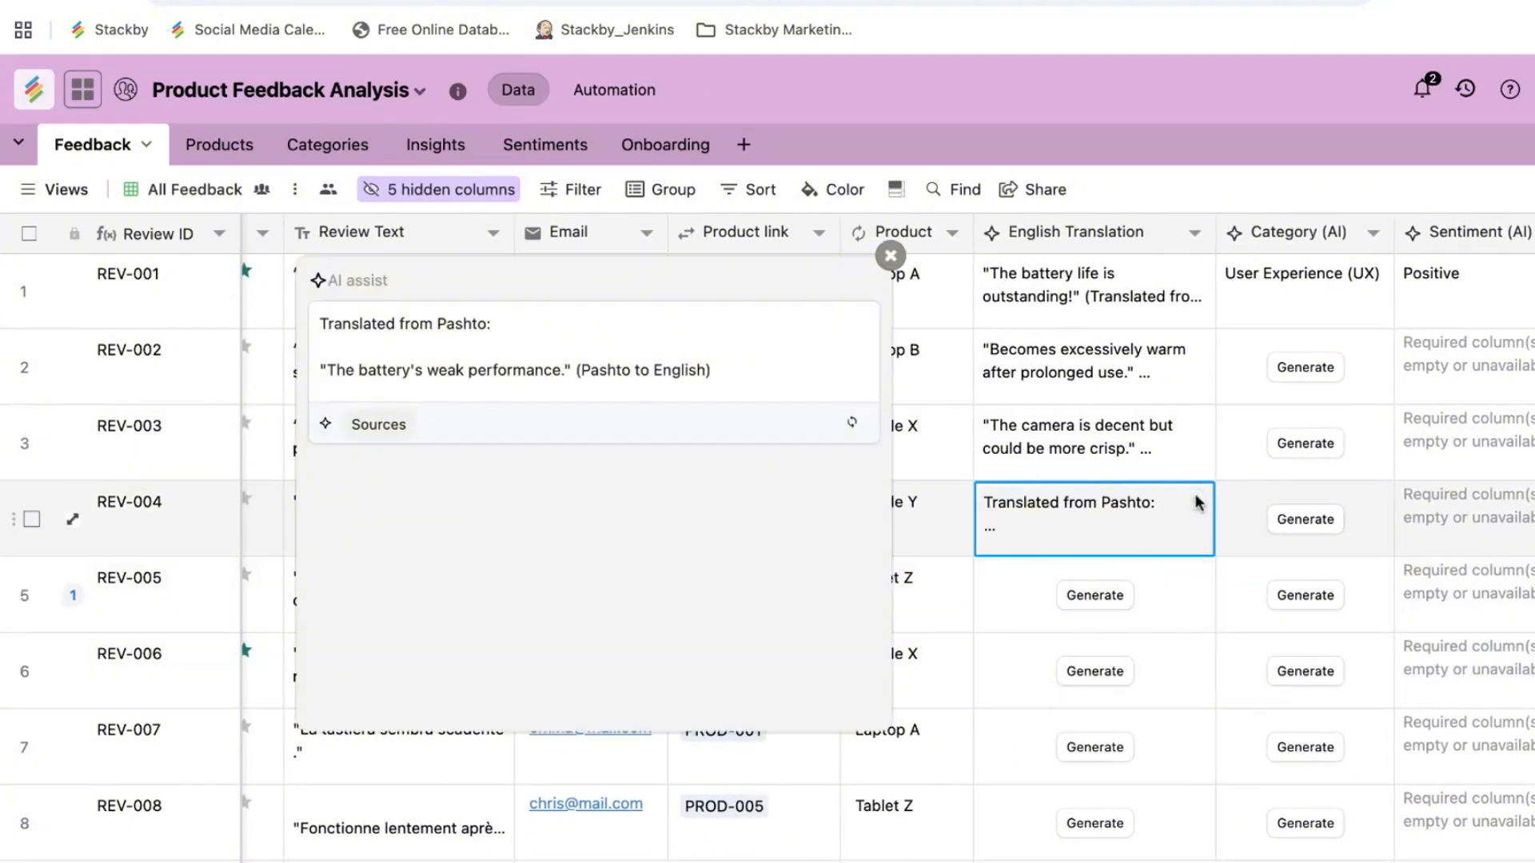
{"action": "left_click", "coordinate": [890, 255]}
Step: Generate translations for REV-005 and REV-006, then bulk-generate the remaining selected cells through REV-008
{"action": "scroll", "coordinate": [1070, 528], "scroll_direction": "right", "scroll_amount": 1}
{"action": "scroll", "coordinate": [1070, 528], "scroll_direction": "left", "scroll_amount": 3}
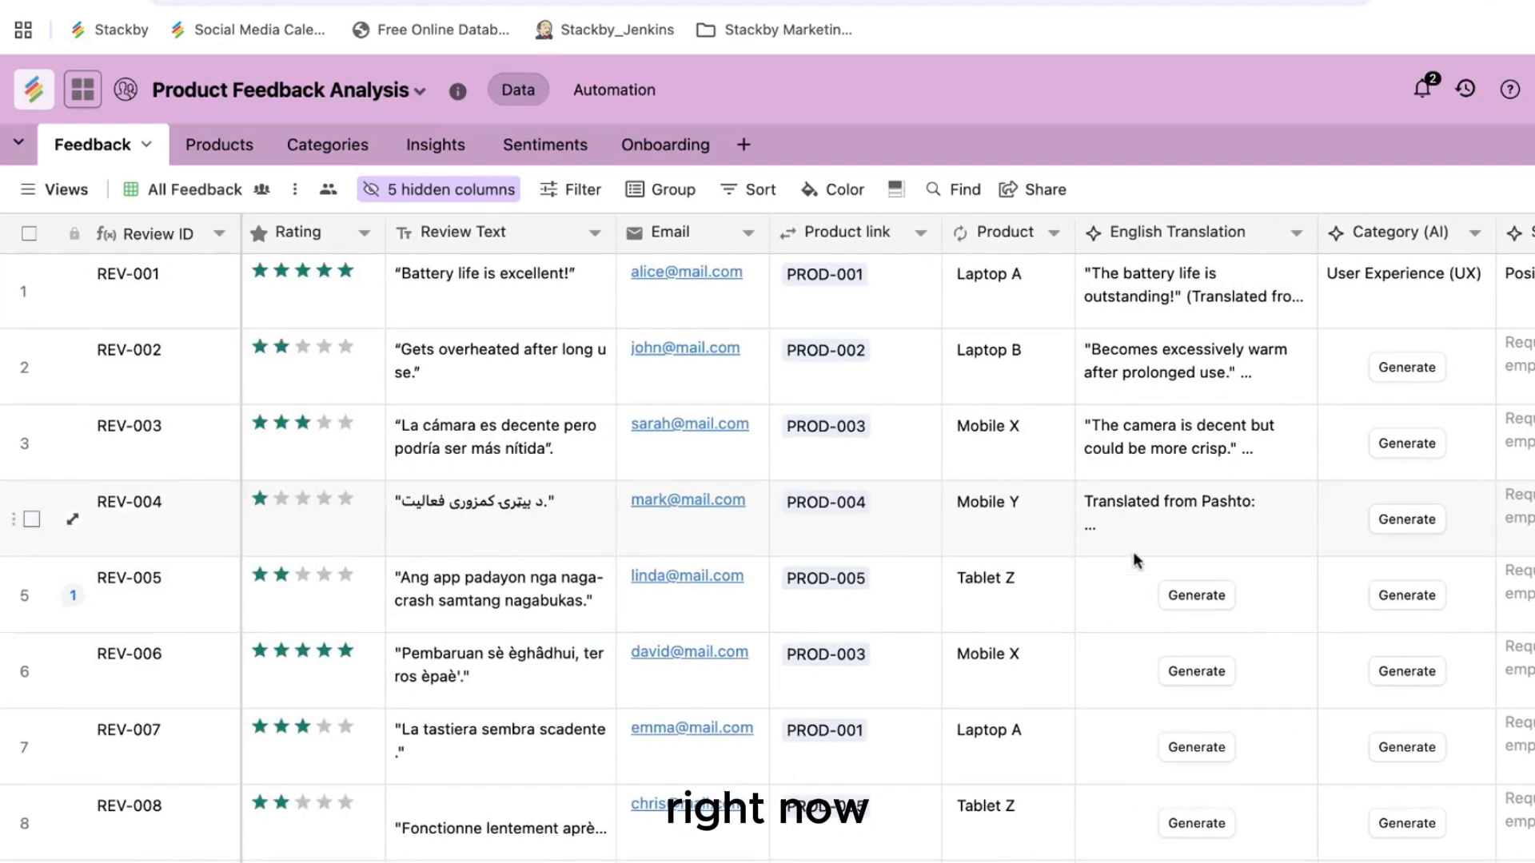
{"action": "left_click", "coordinate": [1195, 595]}
{"action": "left_click", "coordinate": [1198, 676]}
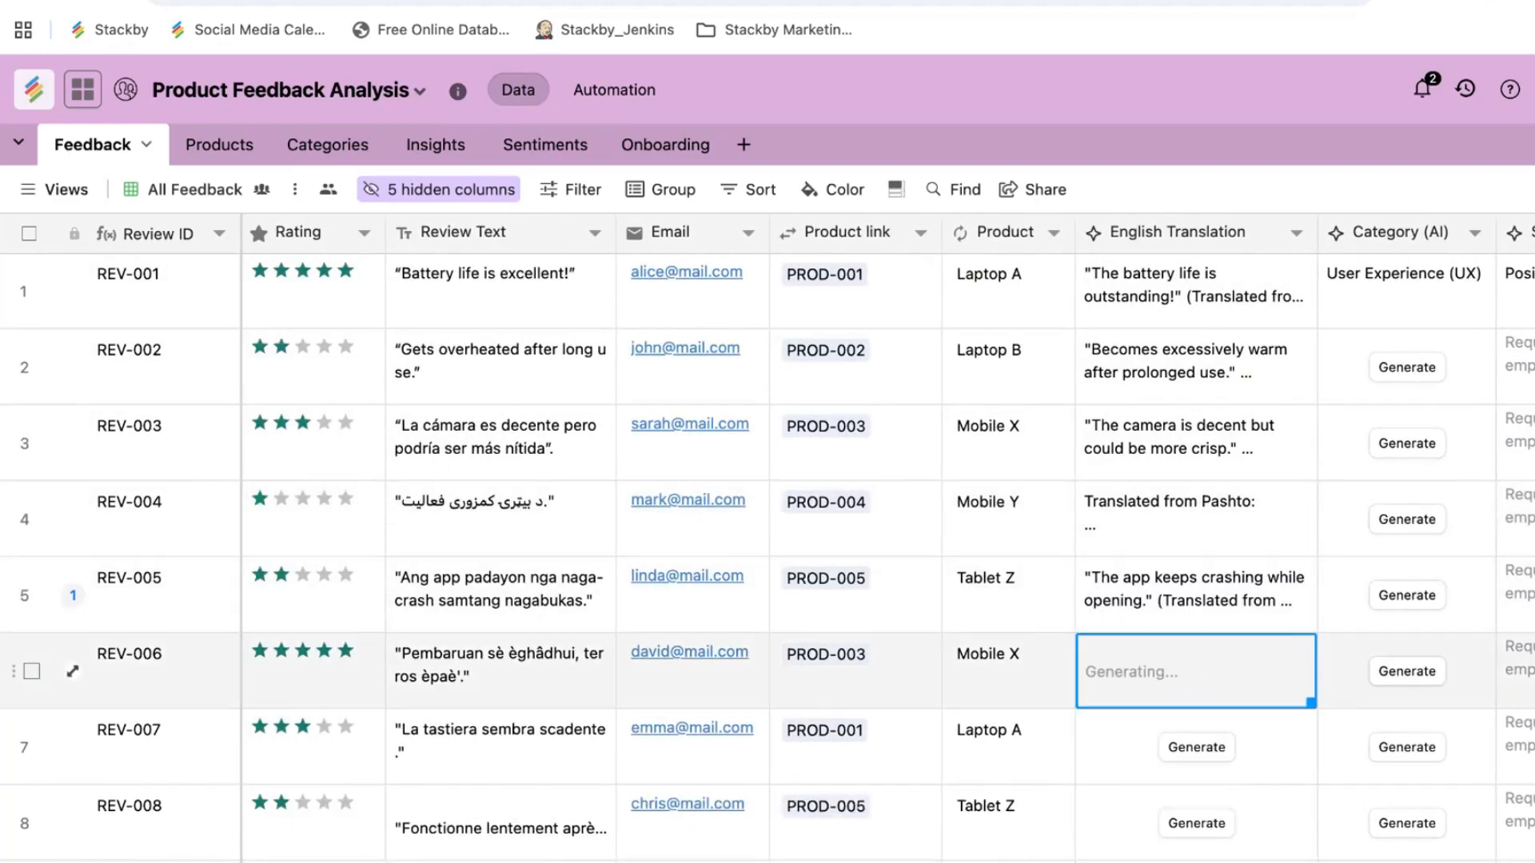
{"action": "scroll", "coordinate": [1197, 636], "scroll_direction": "down", "scroll_amount": 3}
{"action": "left_click_drag", "start_coordinate": [1198, 637], "coordinate": [1251, 555]}
{"action": "scroll", "coordinate": [1268, 554], "scroll_direction": "down", "scroll_amount": 6}
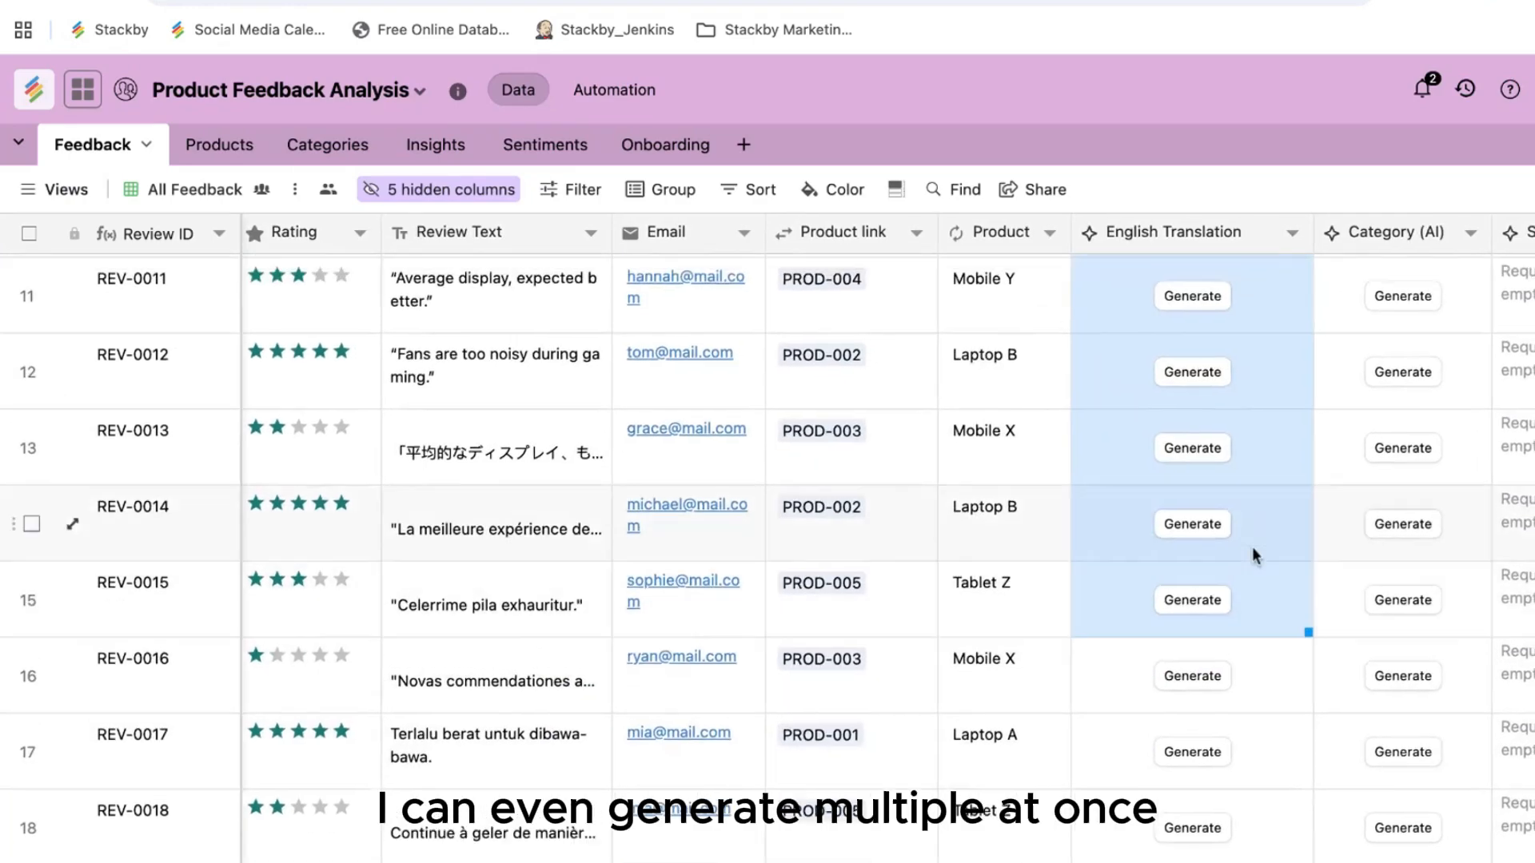
{"action": "scroll", "coordinate": [1252, 547], "scroll_direction": "up", "scroll_amount": 3}
{"action": "right_click", "coordinate": [1252, 503]}
{"action": "left_click", "coordinate": [1271, 521]}
{"action": "scroll", "coordinate": [1263, 448], "scroll_direction": "up", "scroll_amount": 3}
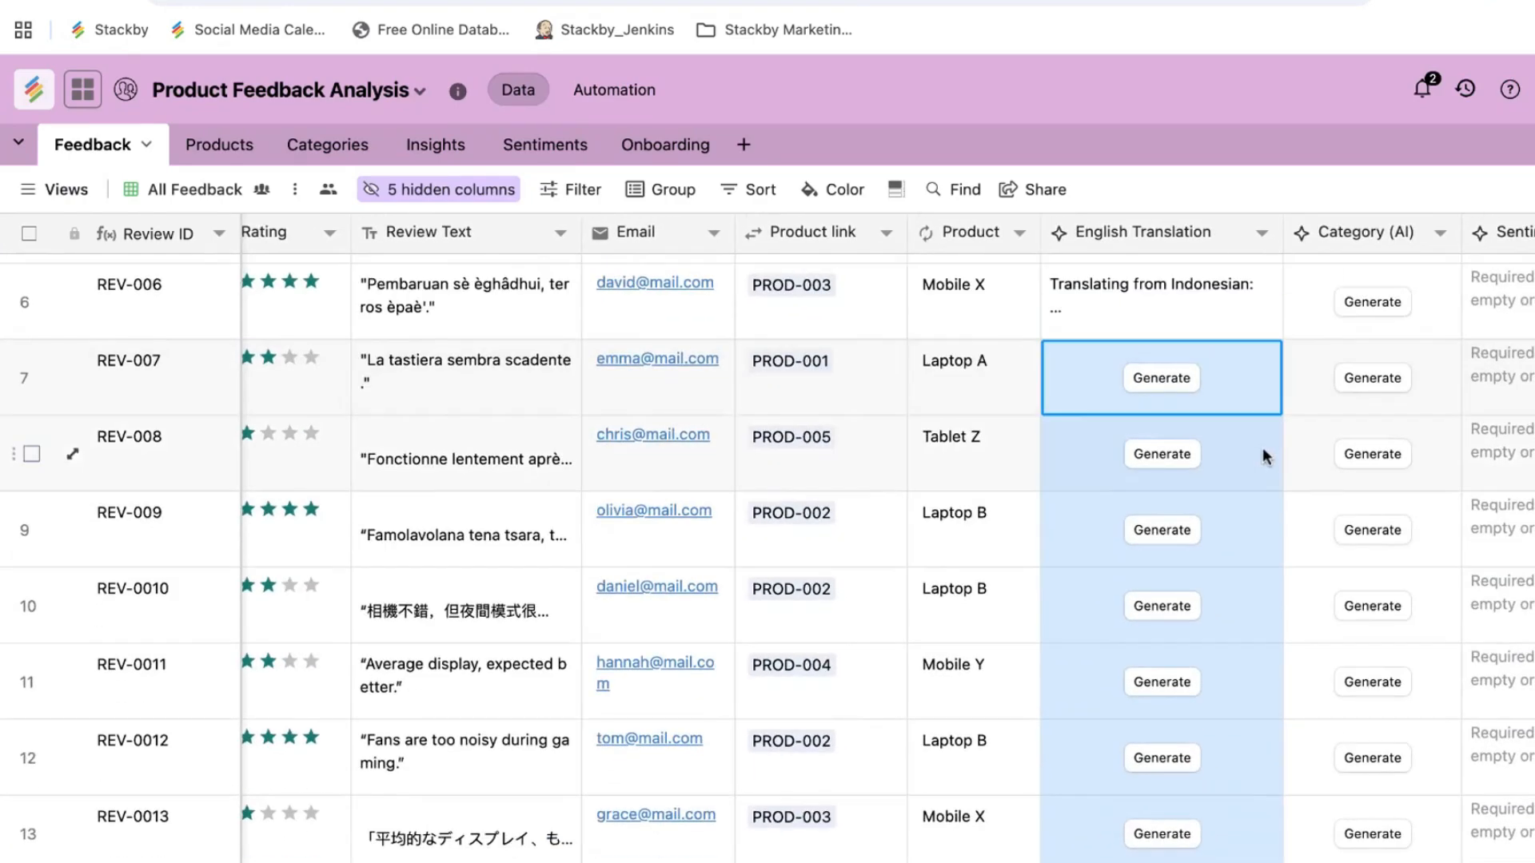
{"action": "scroll", "coordinate": [1263, 448], "scroll_direction": "right", "scroll_amount": 4}
{"action": "scroll", "coordinate": [942, 530], "scroll_direction": "down", "scroll_amount": 2}
{"action": "scroll", "coordinate": [942, 531], "scroll_direction": "up", "scroll_amount": 5}
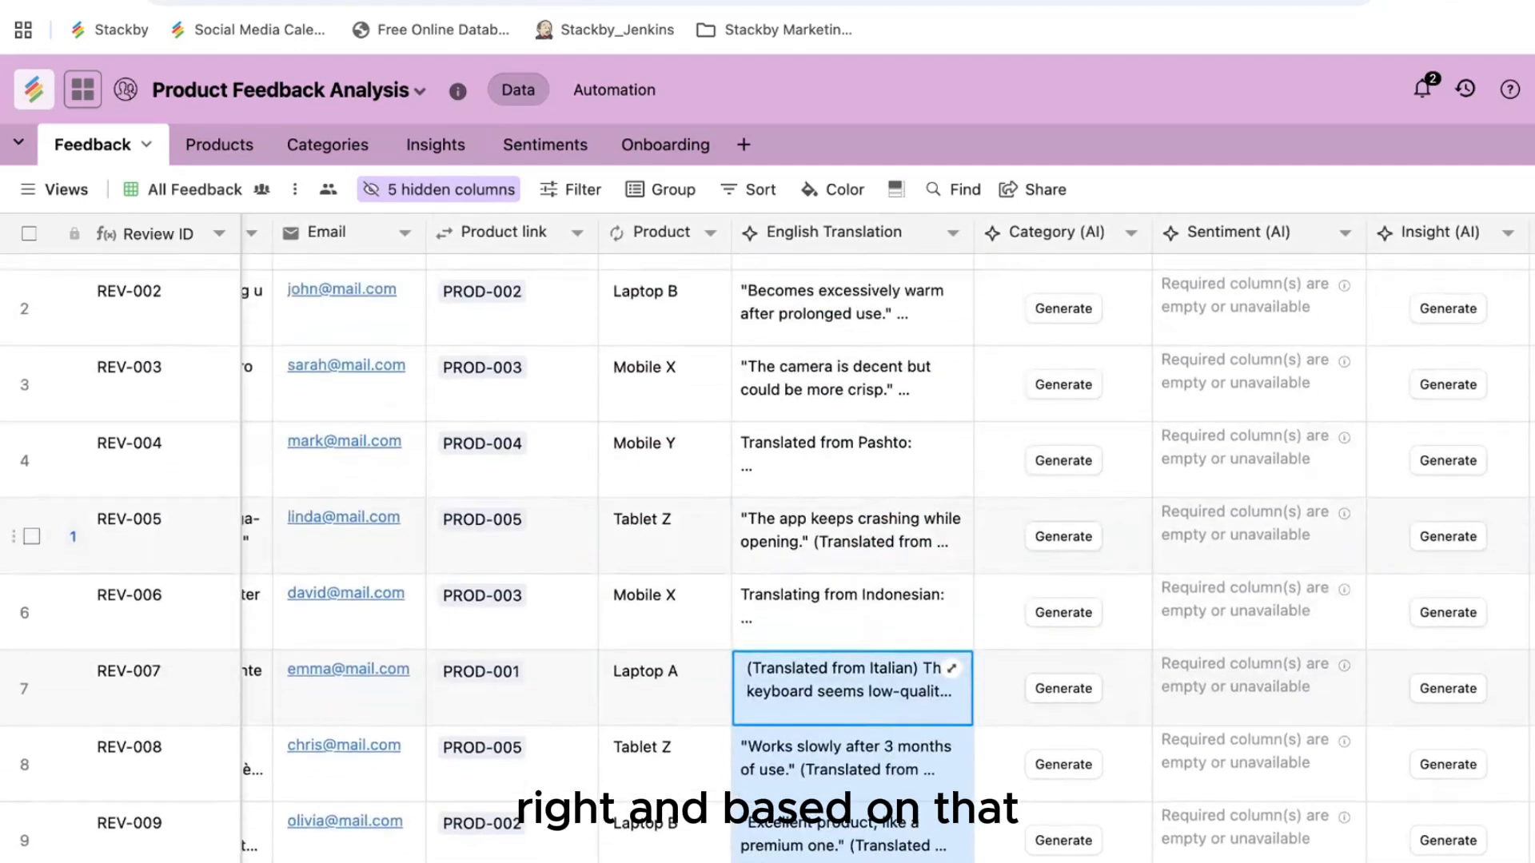
{"action": "scroll", "coordinate": [932, 507], "scroll_direction": "up", "scroll_amount": 1}
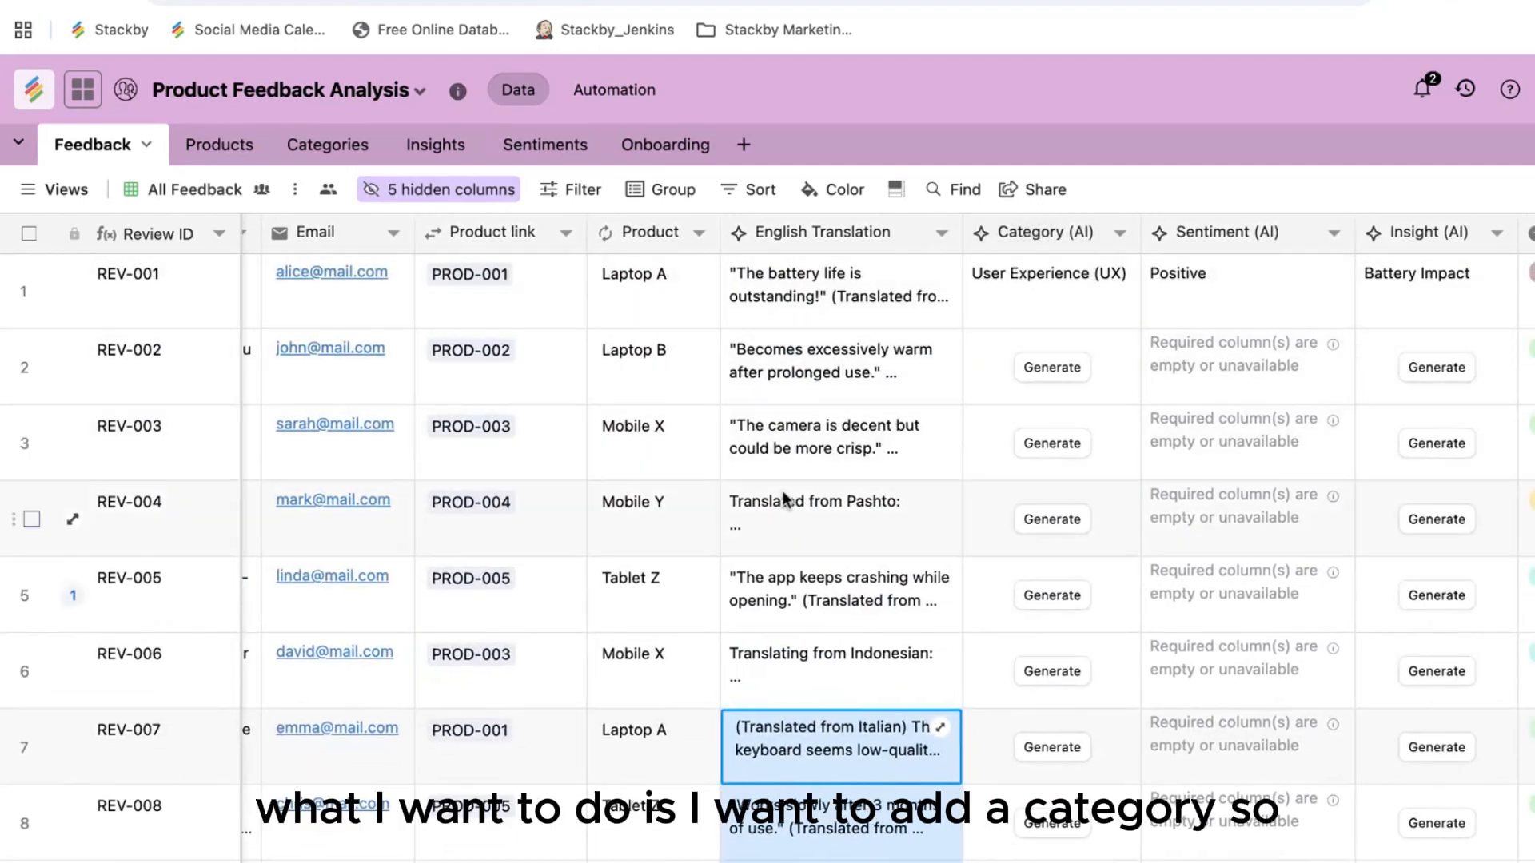
Step: Review the Category (AI) field's settings and cancel without making changes
{"action": "double_click", "coordinate": [1045, 233]}
{"action": "scroll", "coordinate": [982, 625], "scroll_direction": "down", "scroll_amount": 2}
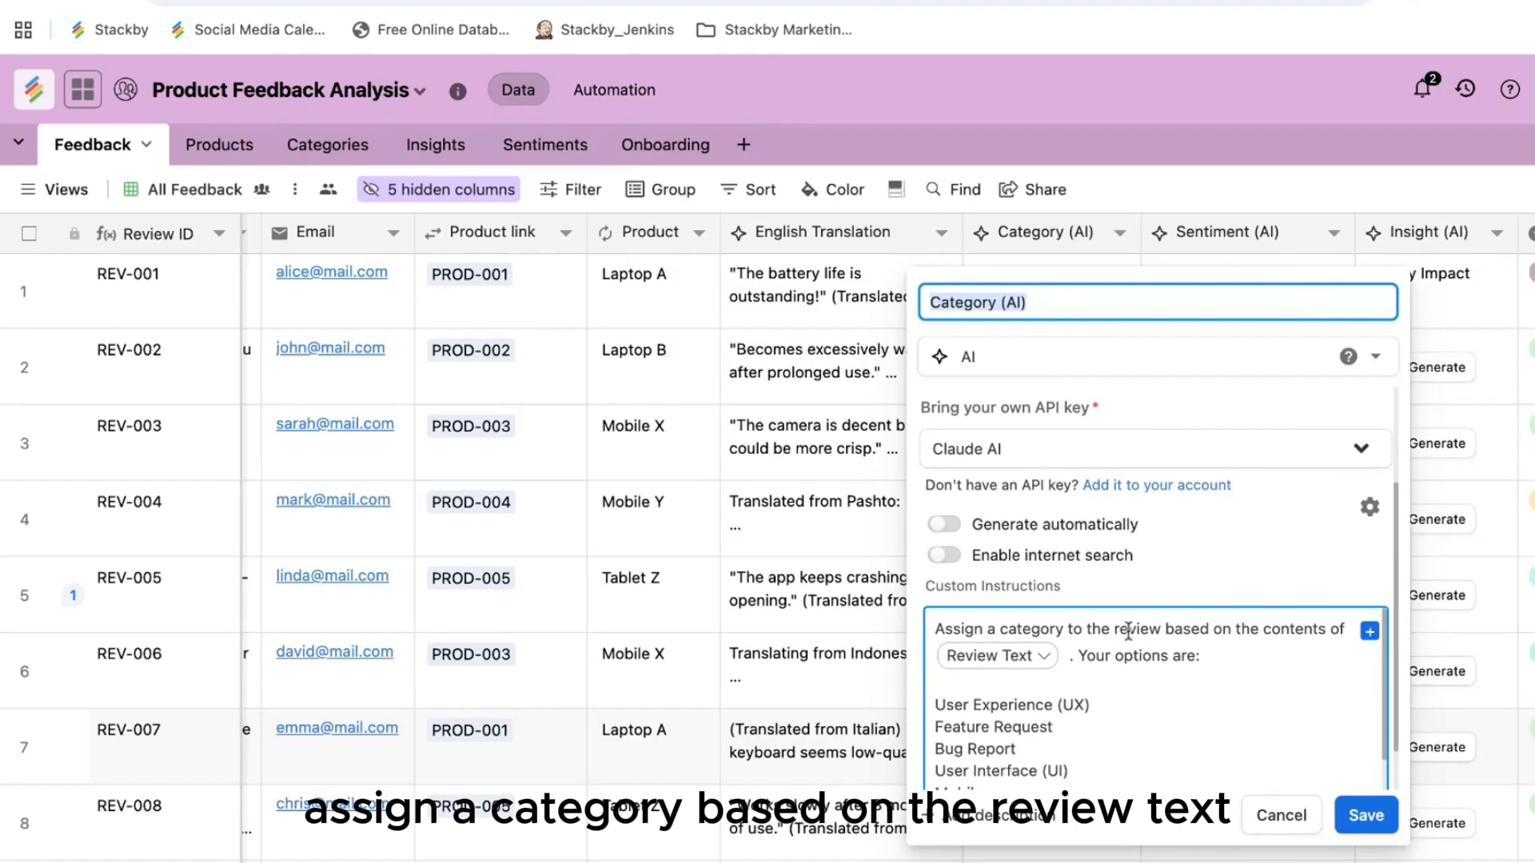
{"action": "scroll", "coordinate": [1094, 687], "scroll_direction": "down", "scroll_amount": 5}
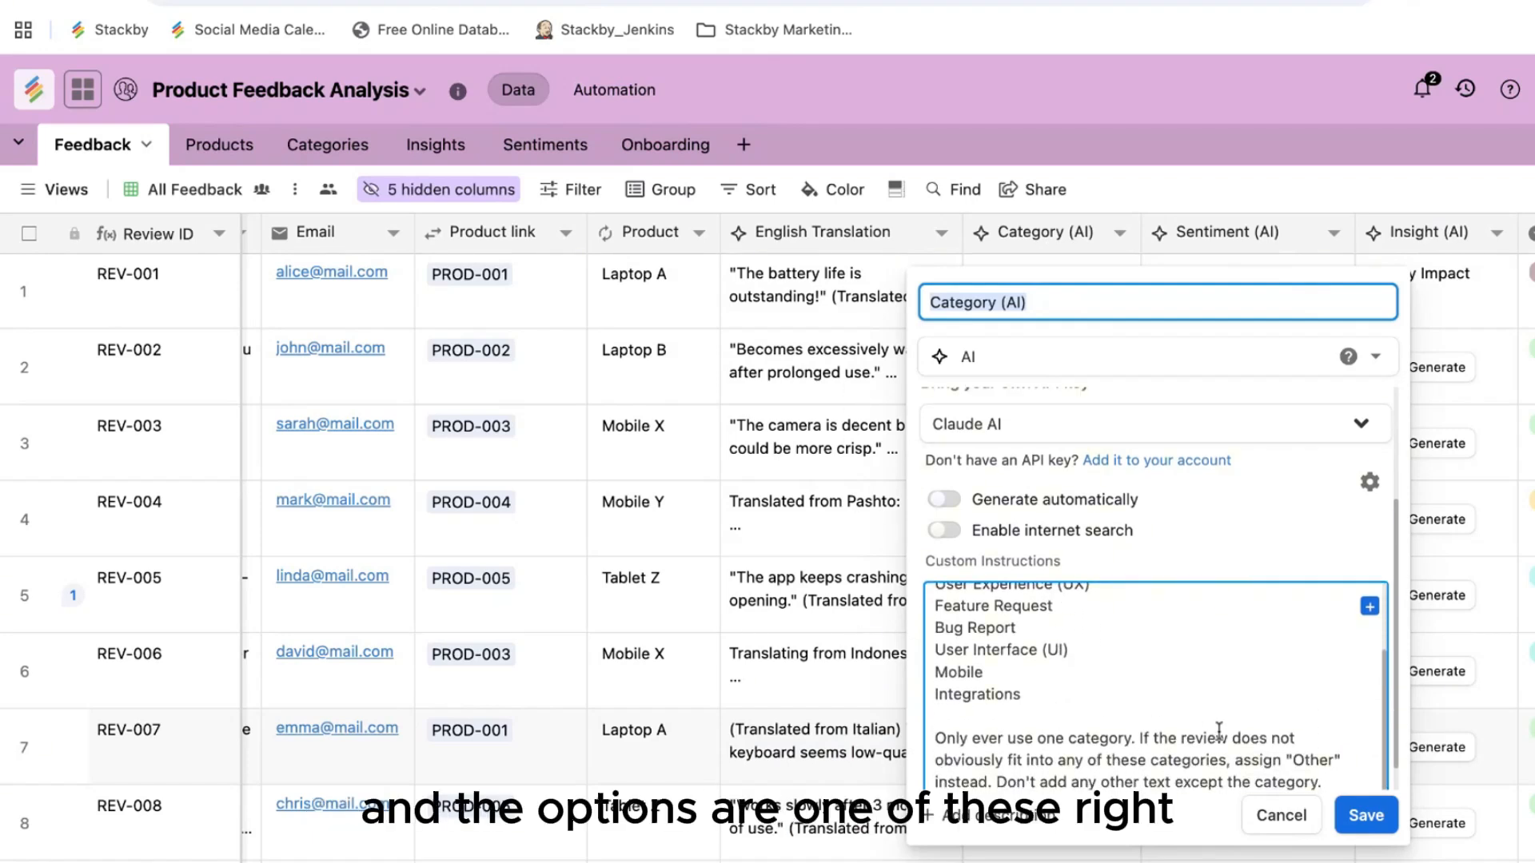
{"action": "left_click", "coordinate": [1283, 815]}
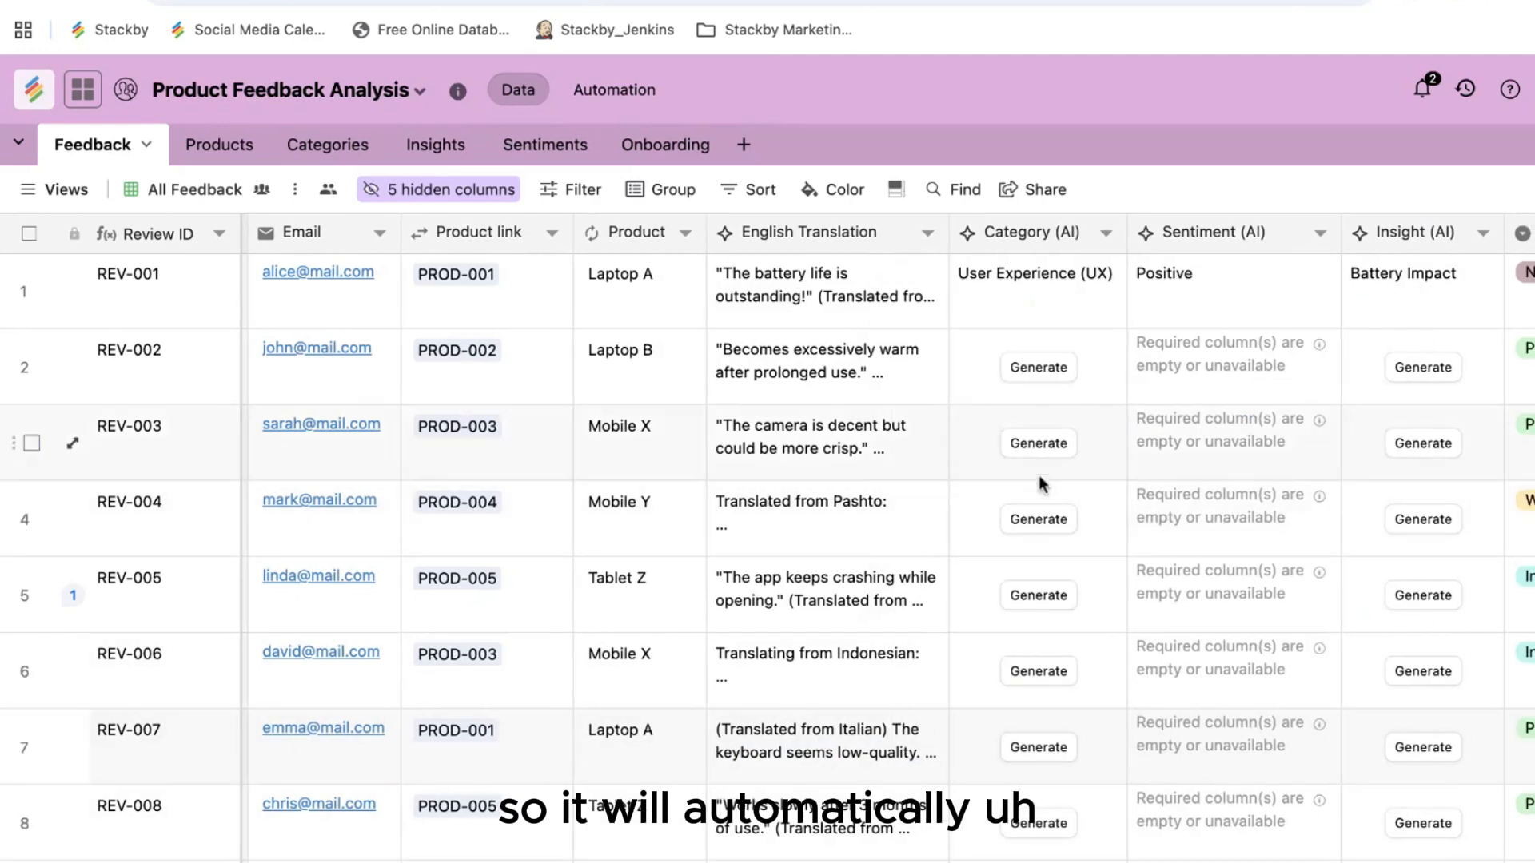
Step: Generate Category (AI) values for REV-002 through REV-007, e.g. Bug Report and User Interface (UI)
{"action": "left_click", "coordinate": [1042, 377]}
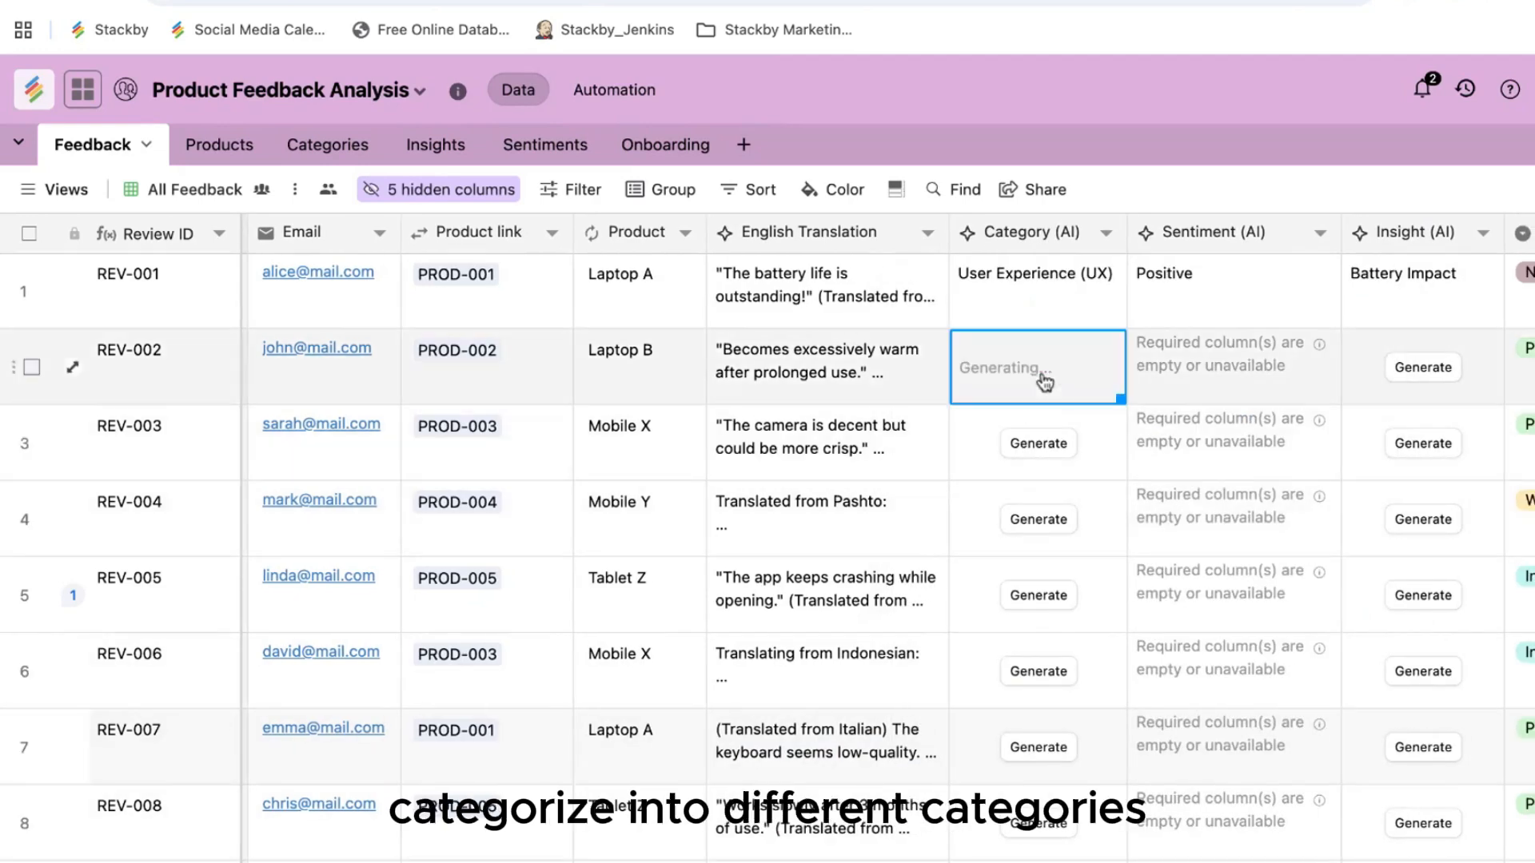
{"action": "left_click", "coordinate": [1038, 441]}
{"action": "left_click", "coordinate": [1038, 520]}
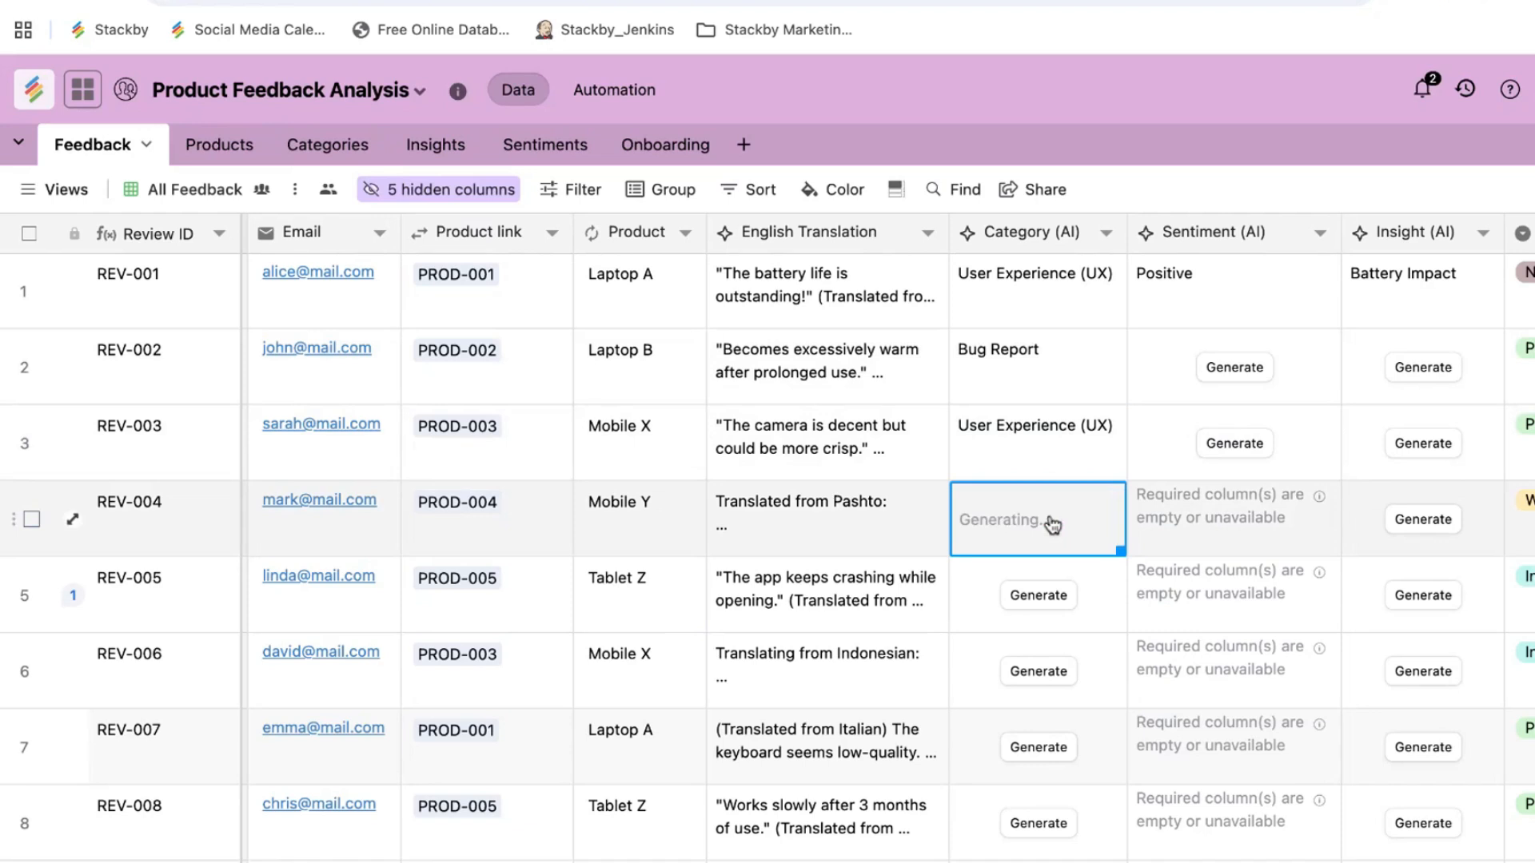
{"action": "left_click", "coordinate": [1039, 595]}
{"action": "left_click", "coordinate": [1041, 670]}
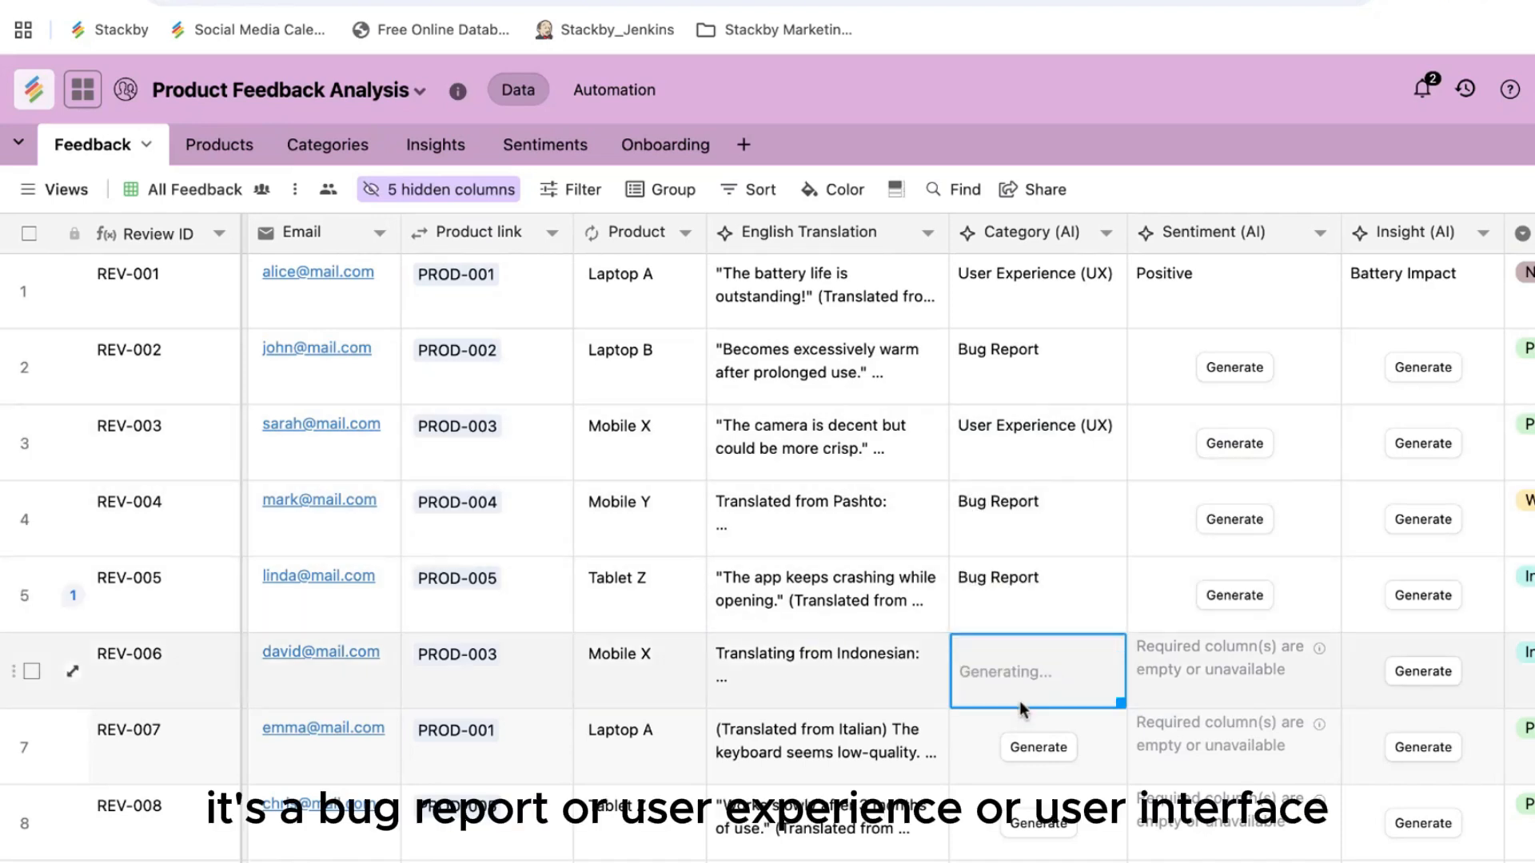
{"action": "left_click", "coordinate": [1031, 745]}
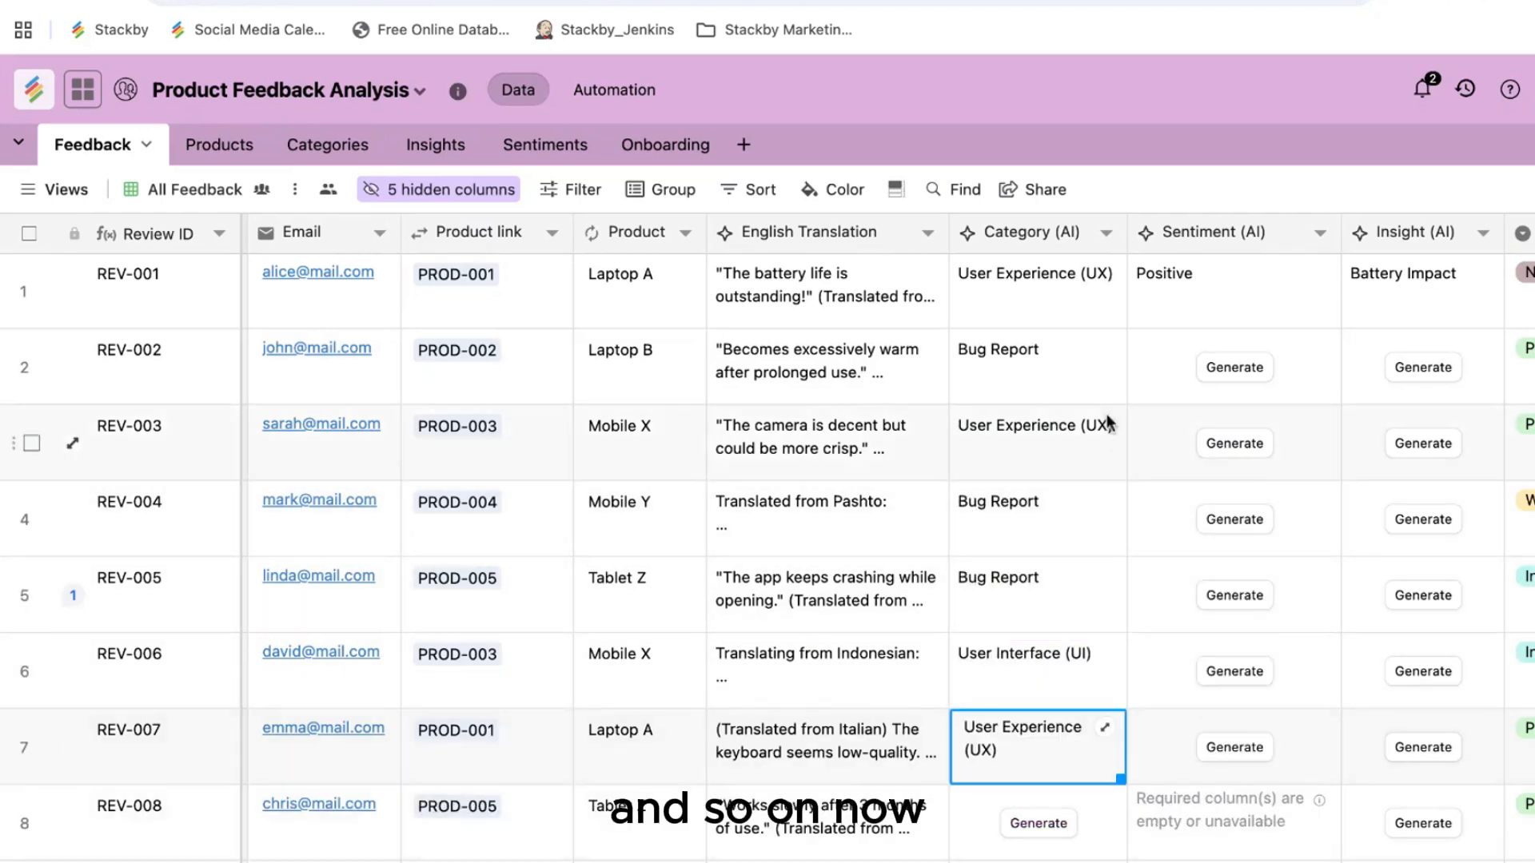
{"action": "left_click", "coordinate": [1196, 192]}
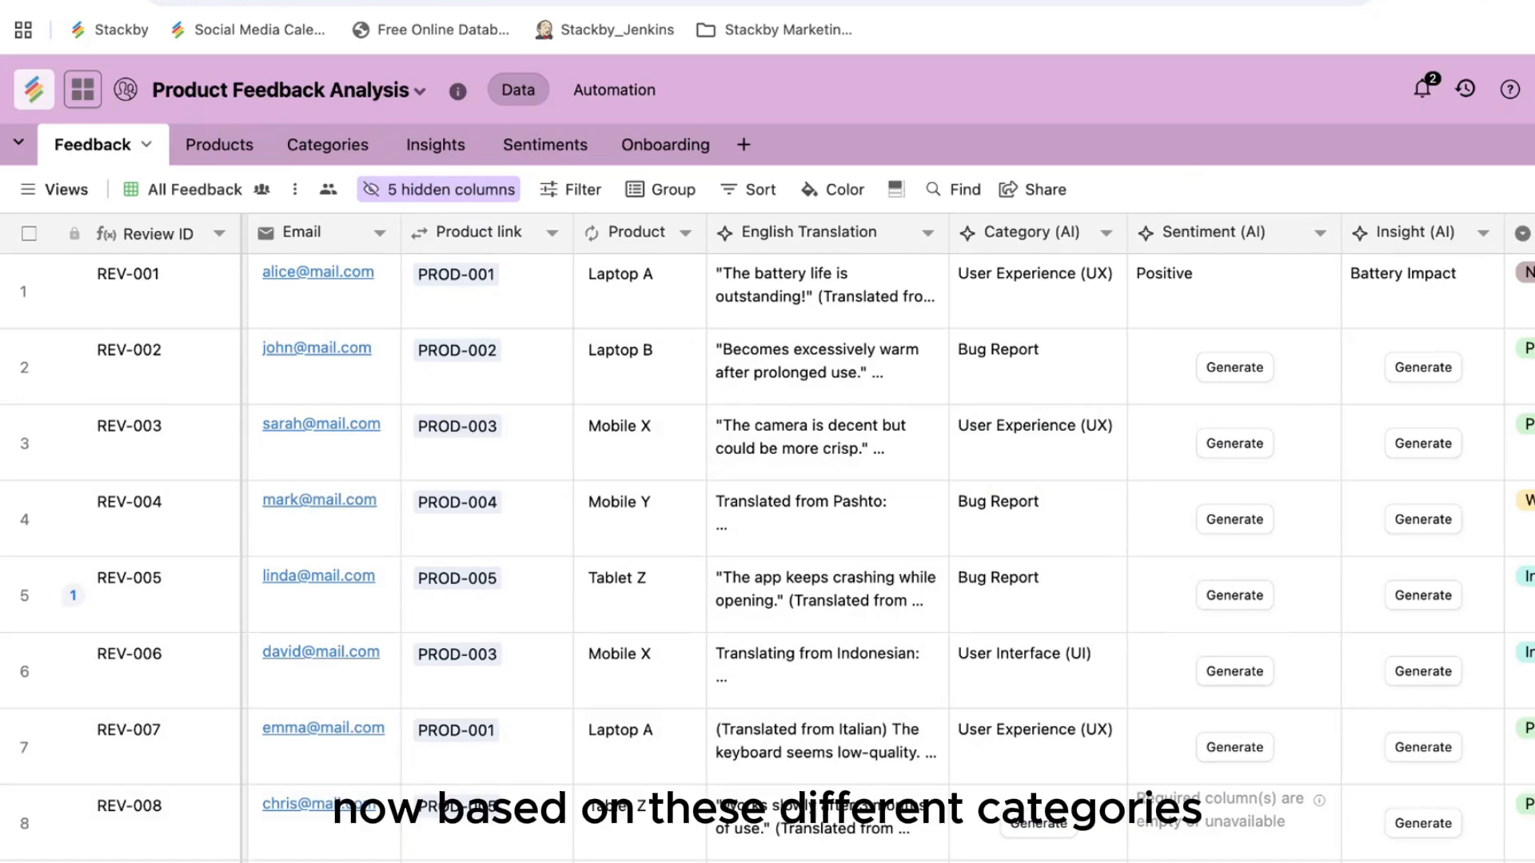
{"action": "double_click", "coordinate": [1193, 234]}
{"action": "scroll", "coordinate": [717, 664], "scroll_direction": "down", "scroll_amount": 2}
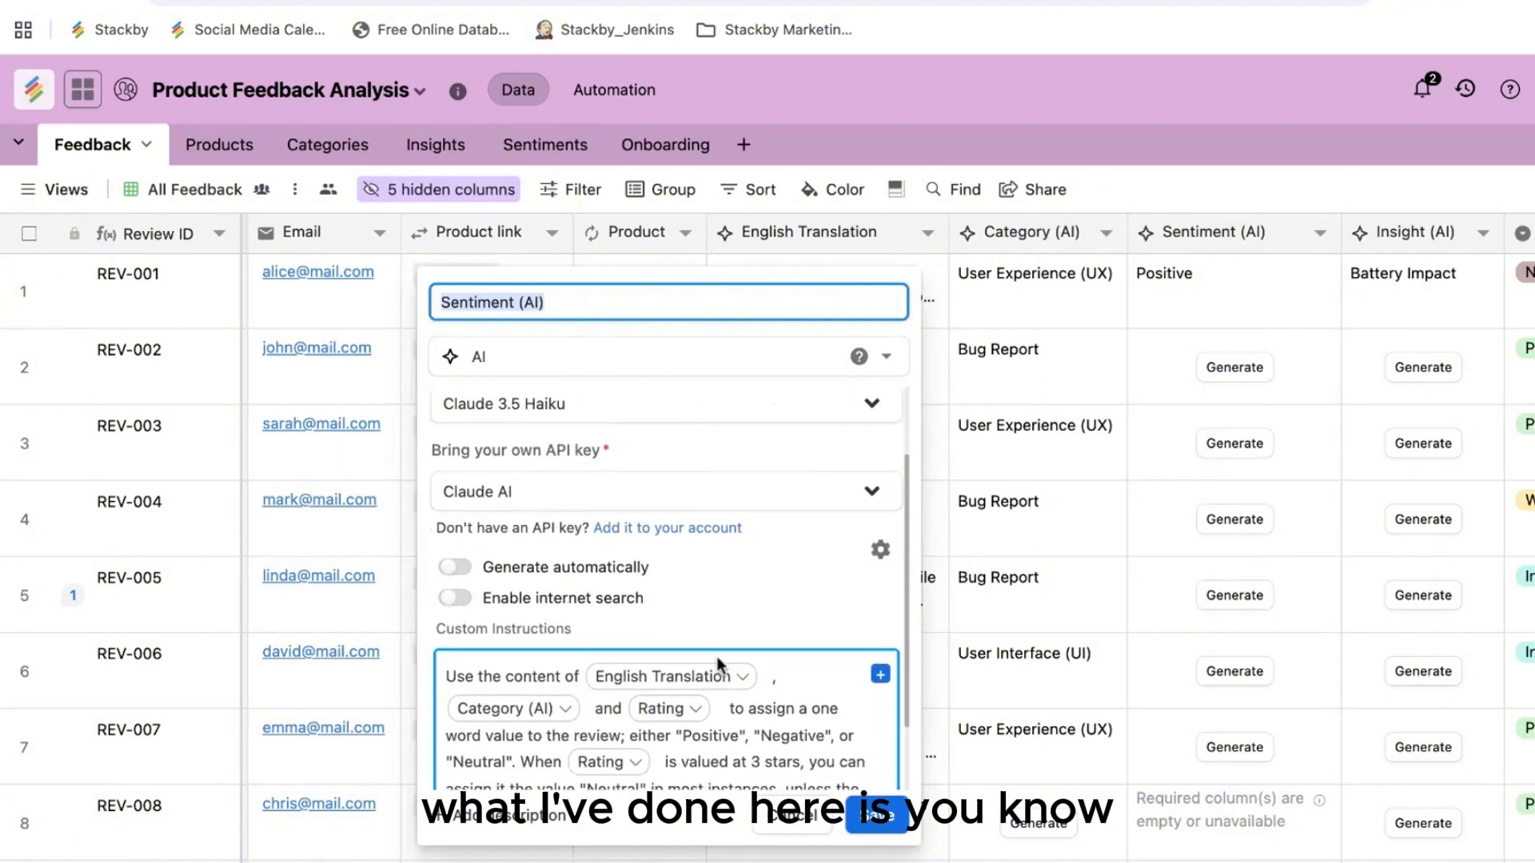
{"action": "scroll", "coordinate": [717, 664], "scroll_direction": "down", "scroll_amount": 1}
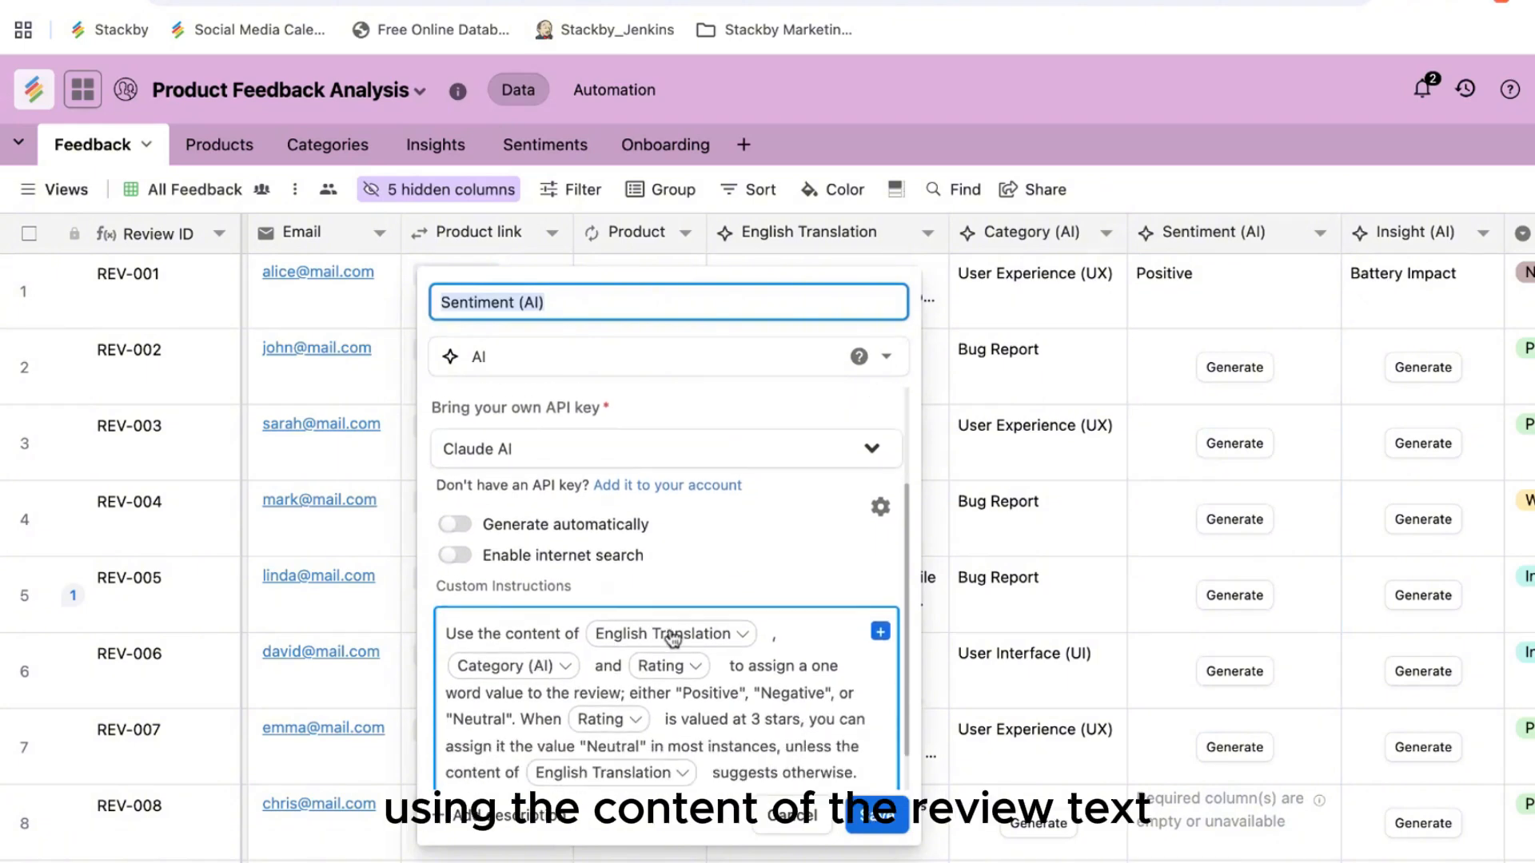
{"action": "scroll", "coordinate": [673, 639], "scroll_direction": "down", "scroll_amount": 2}
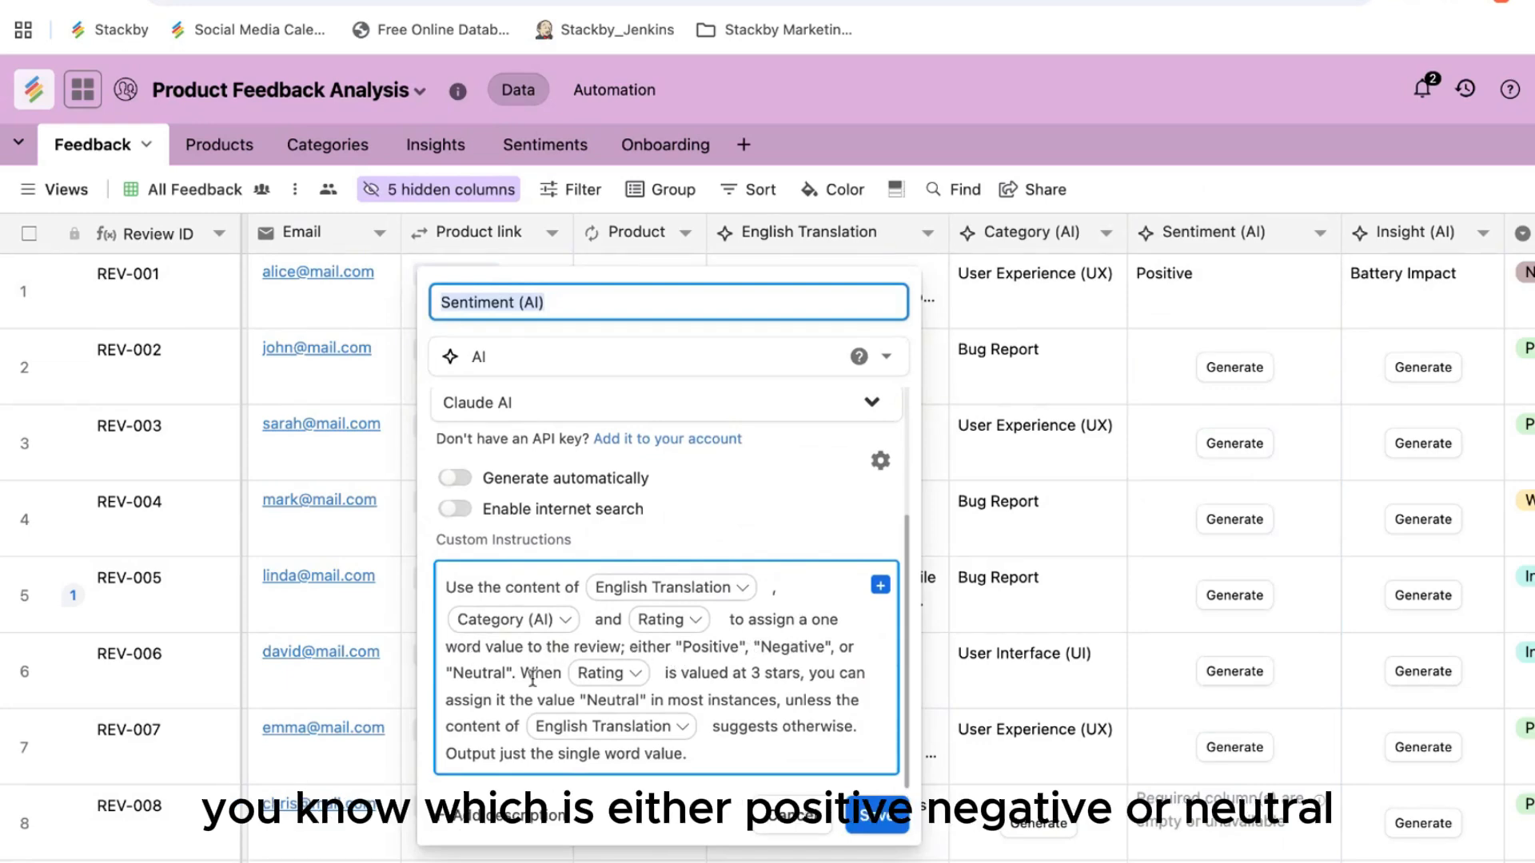
{"action": "scroll", "coordinate": [716, 707], "scroll_direction": "down", "scroll_amount": 1}
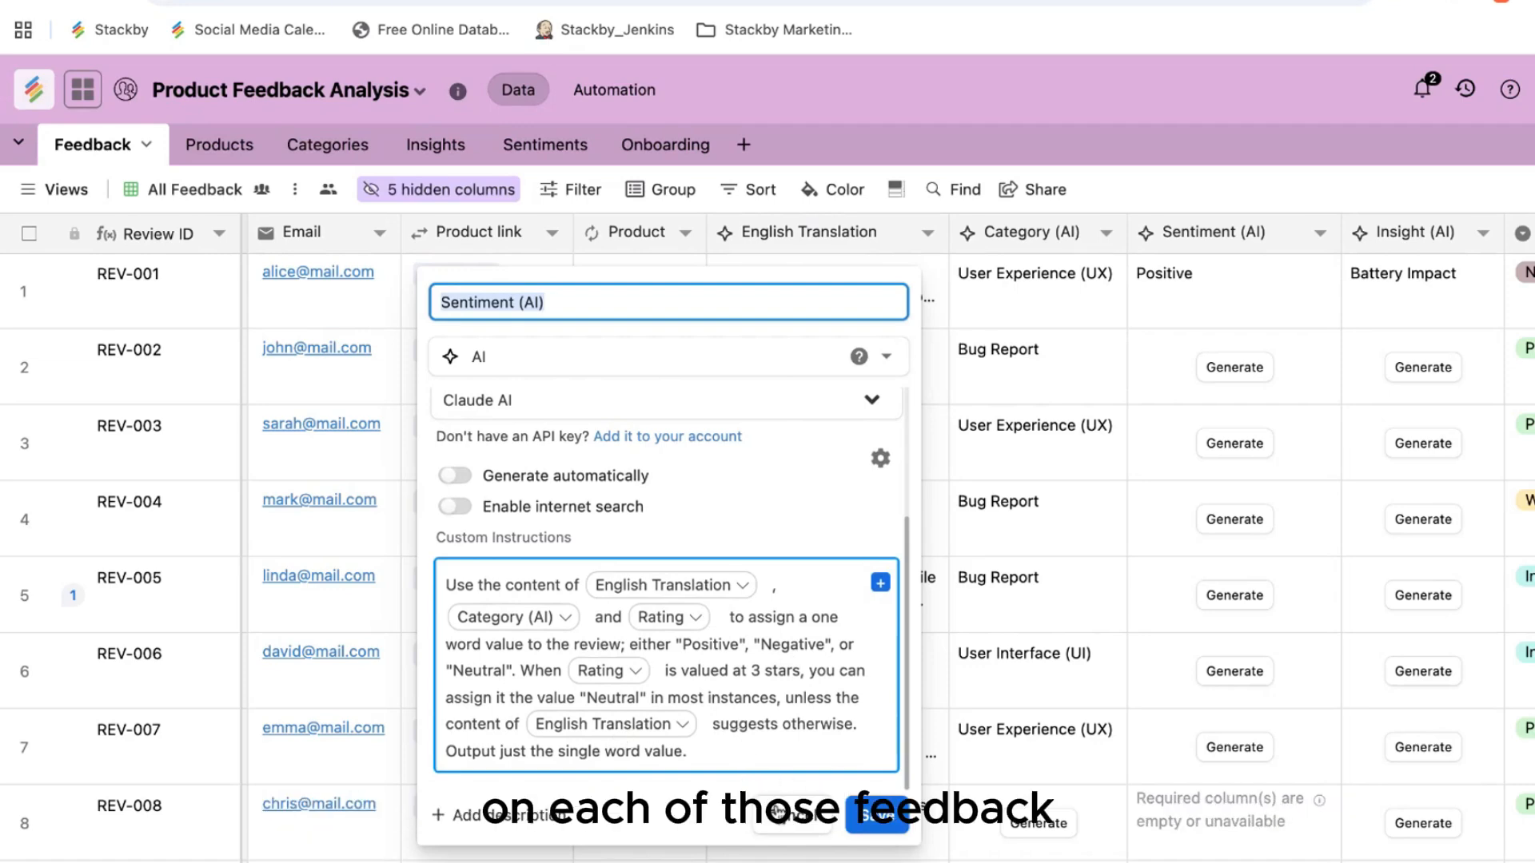
{"action": "left_click", "coordinate": [782, 813]}
{"action": "scroll", "coordinate": [1020, 545], "scroll_direction": "right", "scroll_amount": 2}
{"action": "scroll", "coordinate": [1020, 544], "scroll_direction": "right", "scroll_amount": 1}
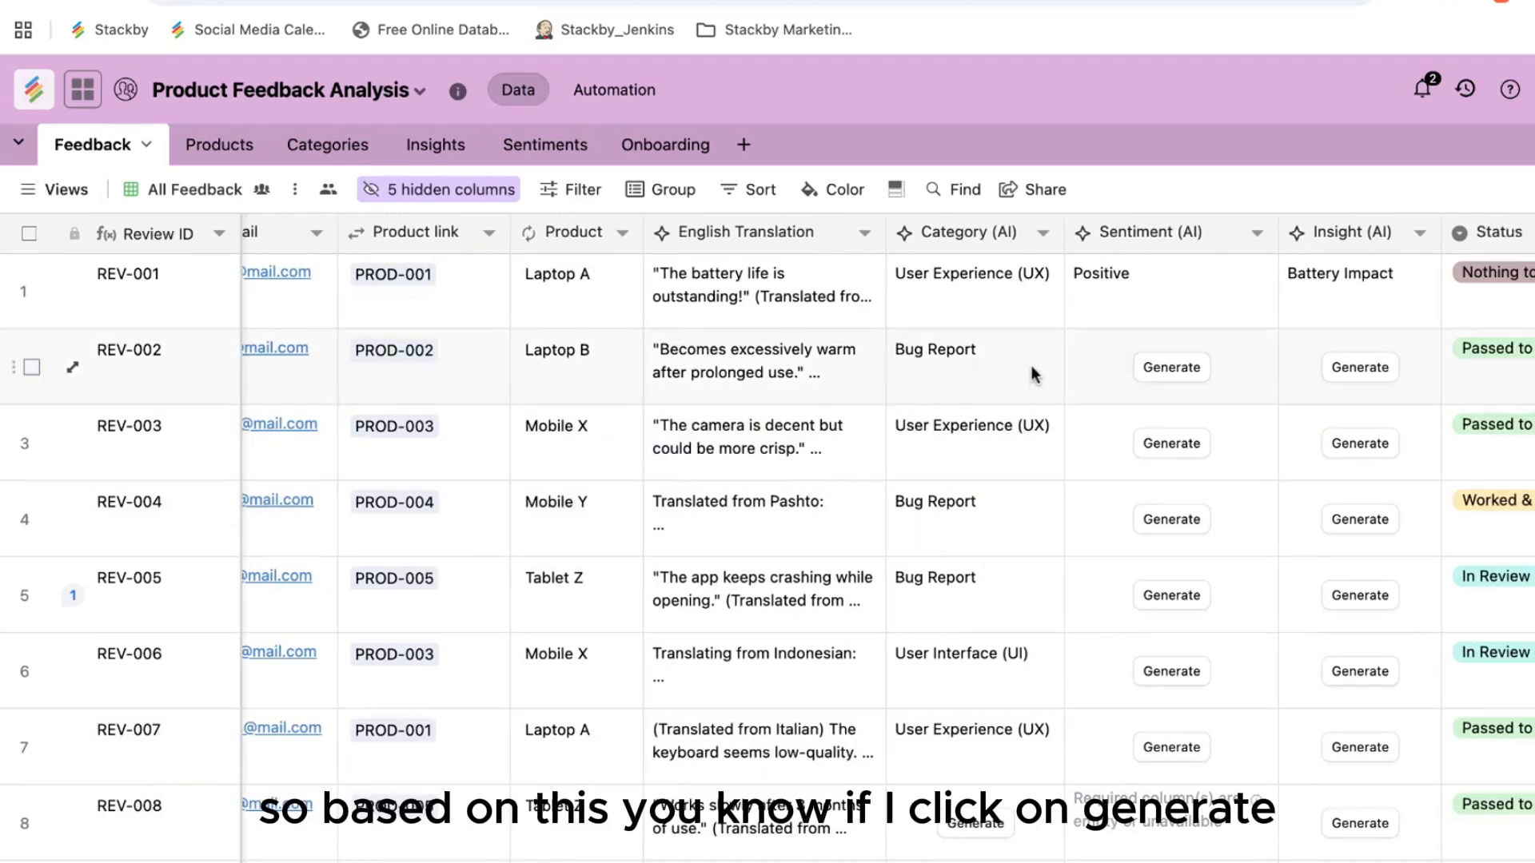
Step: Generate Sentiment (AI) for REV-002 through REV-005, each coming out Negative
{"action": "left_click", "coordinate": [1172, 367]}
{"action": "left_click", "coordinate": [1188, 445]}
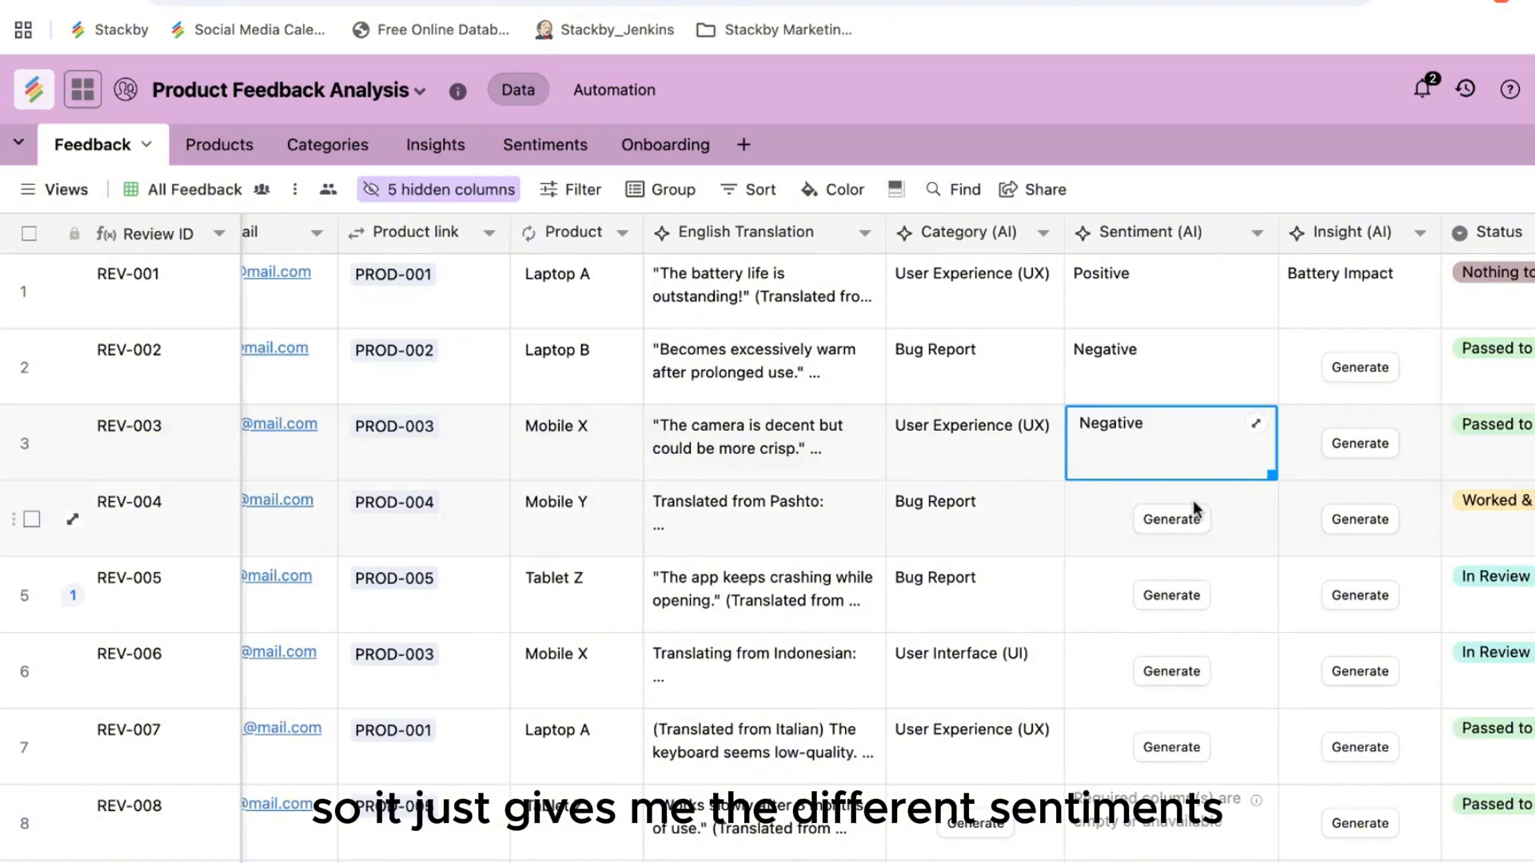
{"action": "left_click", "coordinate": [1189, 521]}
{"action": "left_click", "coordinate": [1180, 596]}
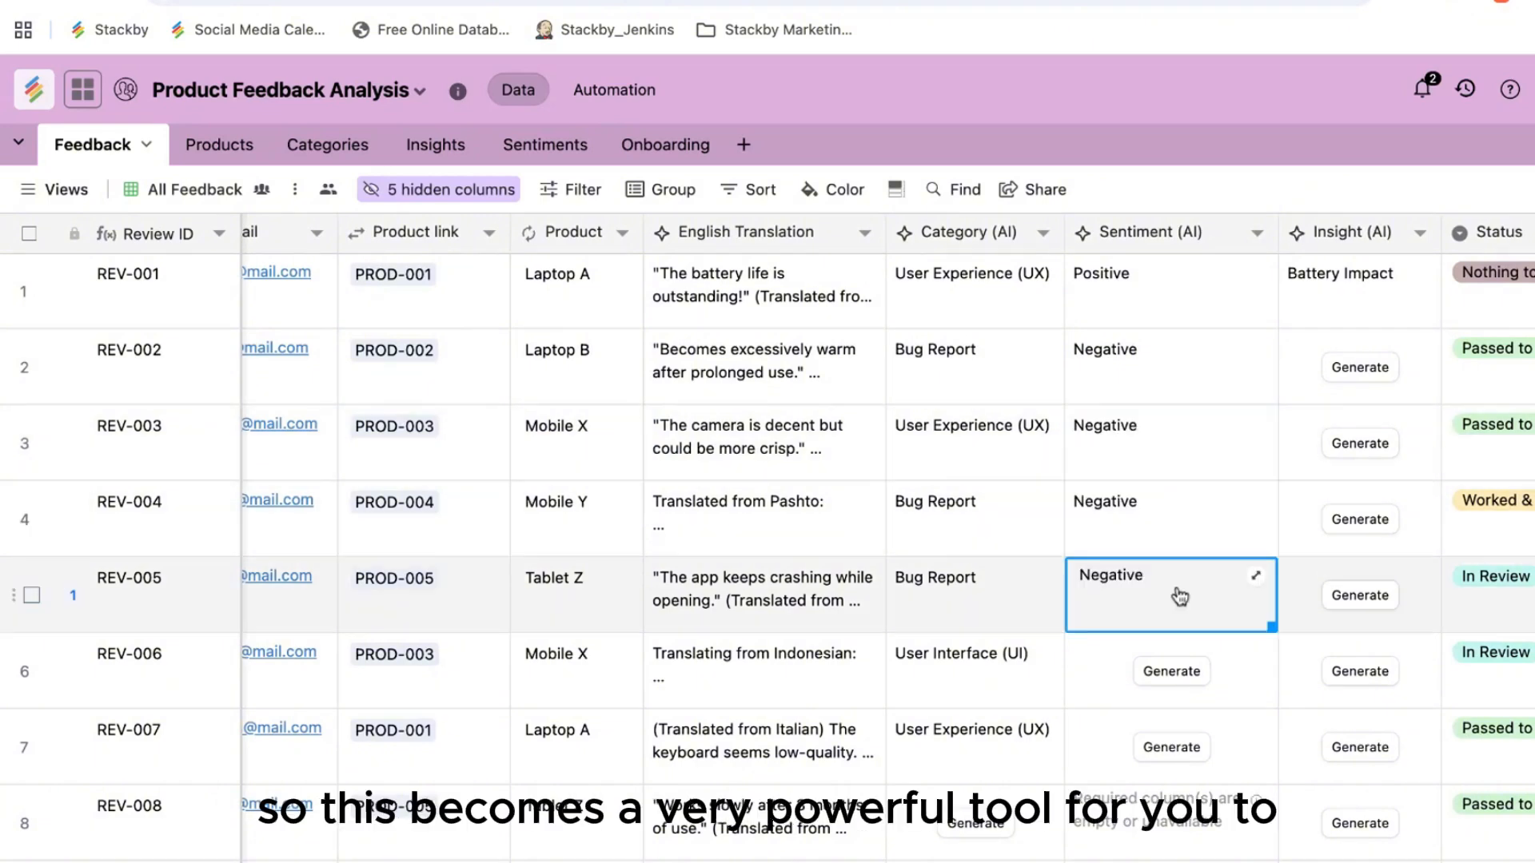
{"action": "scroll", "coordinate": [942, 559], "scroll_direction": "left", "scroll_amount": 1}
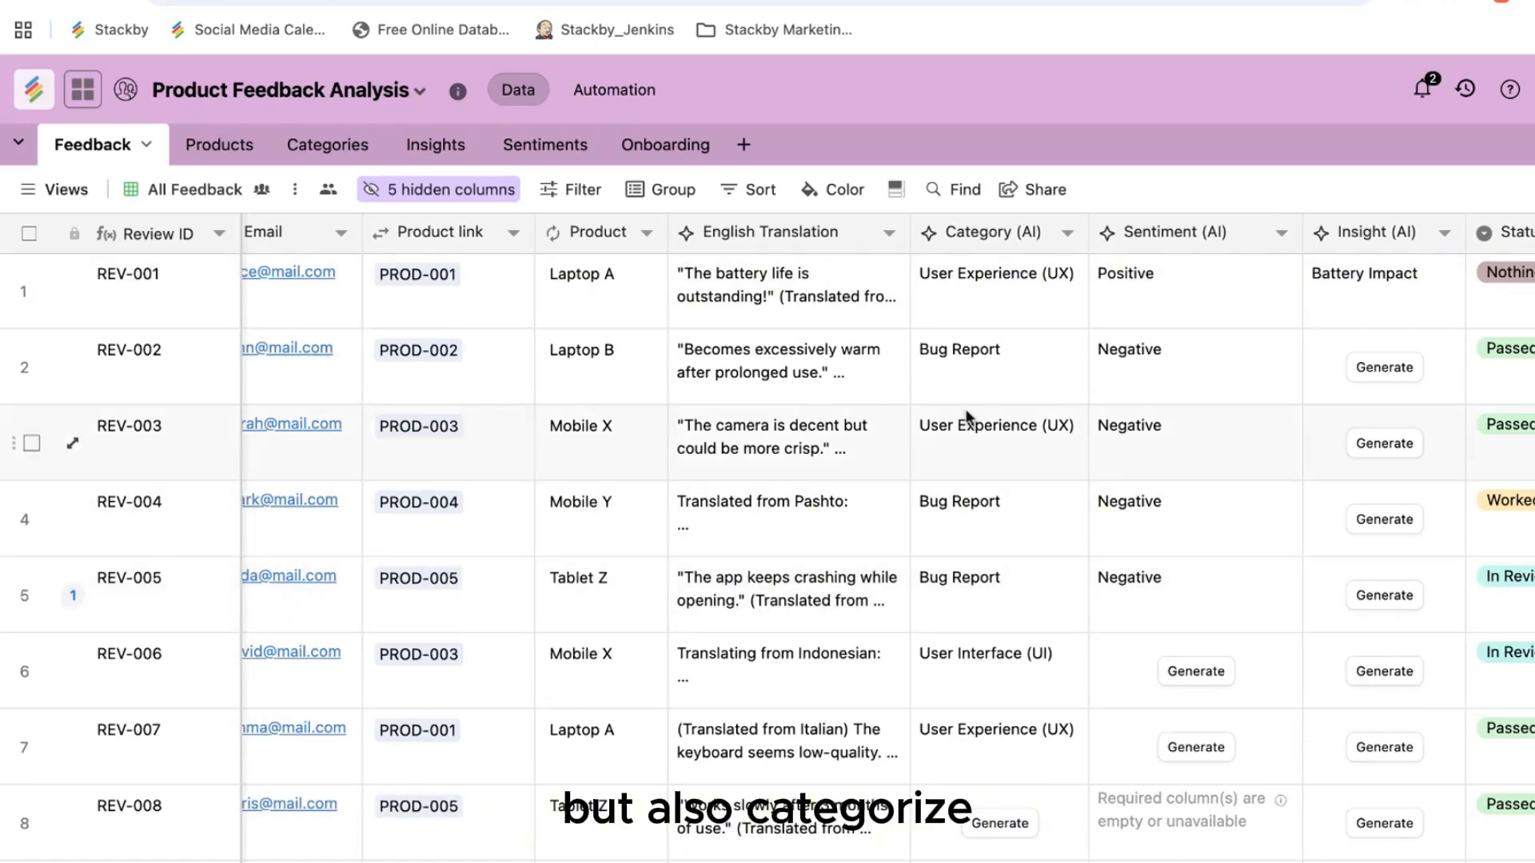
{"action": "scroll", "coordinate": [1107, 572], "scroll_direction": "right", "scroll_amount": 1}
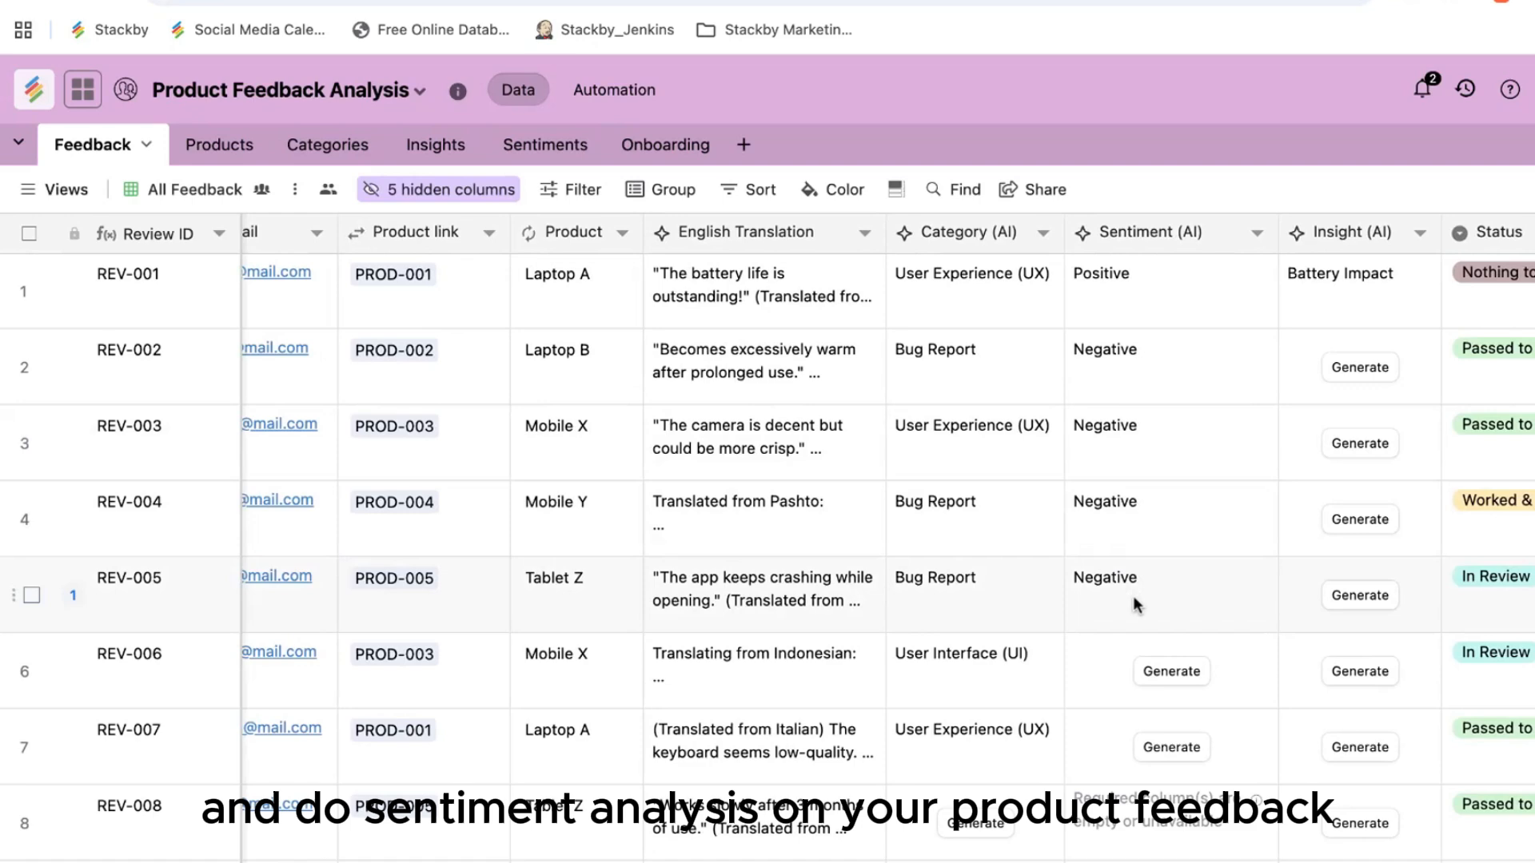
{"action": "scroll", "coordinate": [1133, 597], "scroll_direction": "right", "scroll_amount": 5}
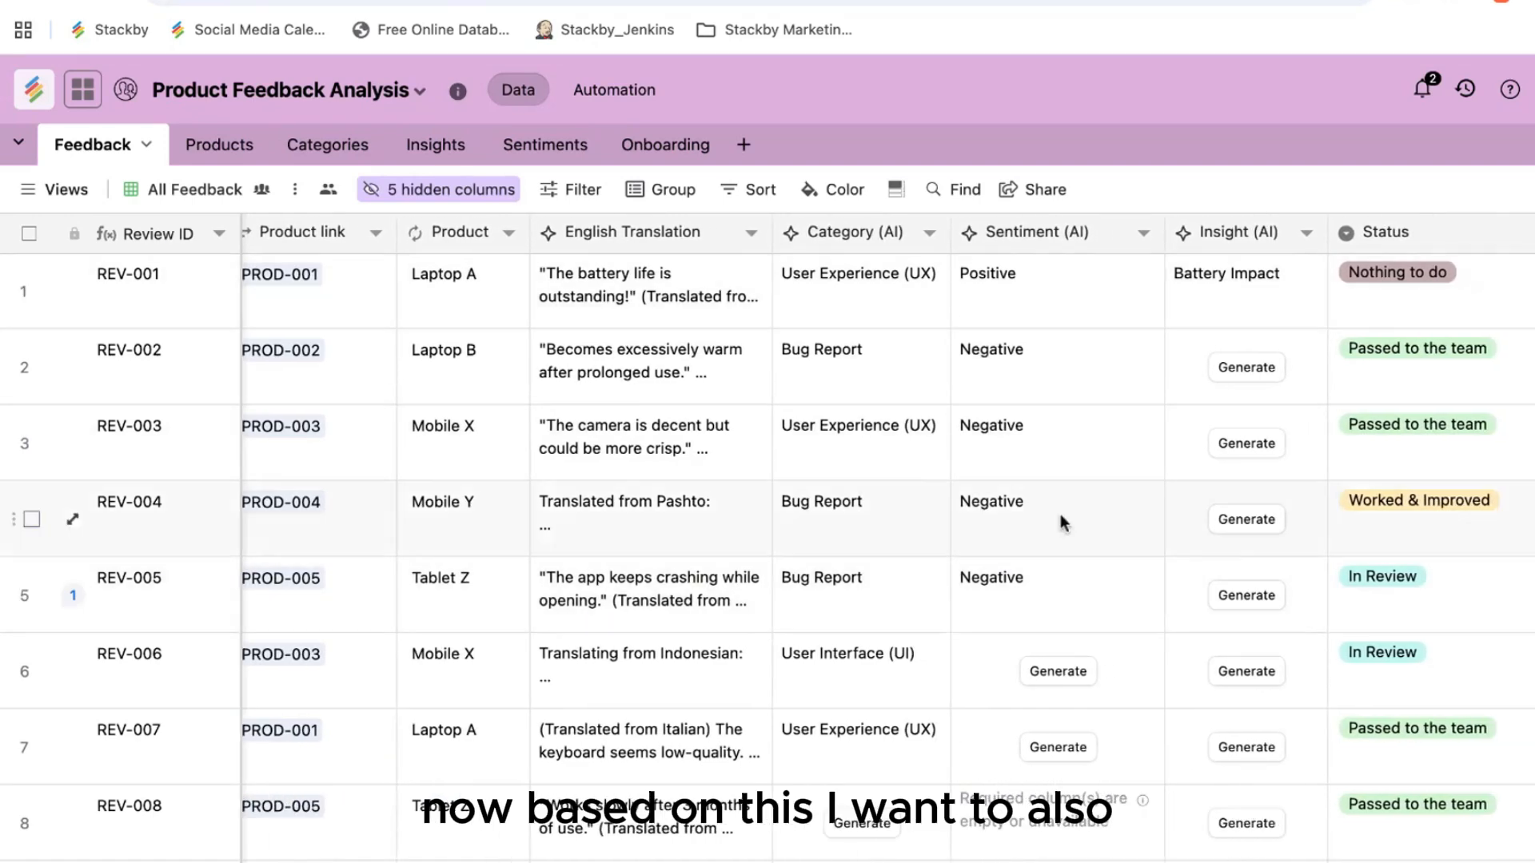
{"action": "double_click", "coordinate": [1225, 234]}
{"action": "scroll", "coordinate": [723, 535], "scroll_direction": "down", "scroll_amount": 5}
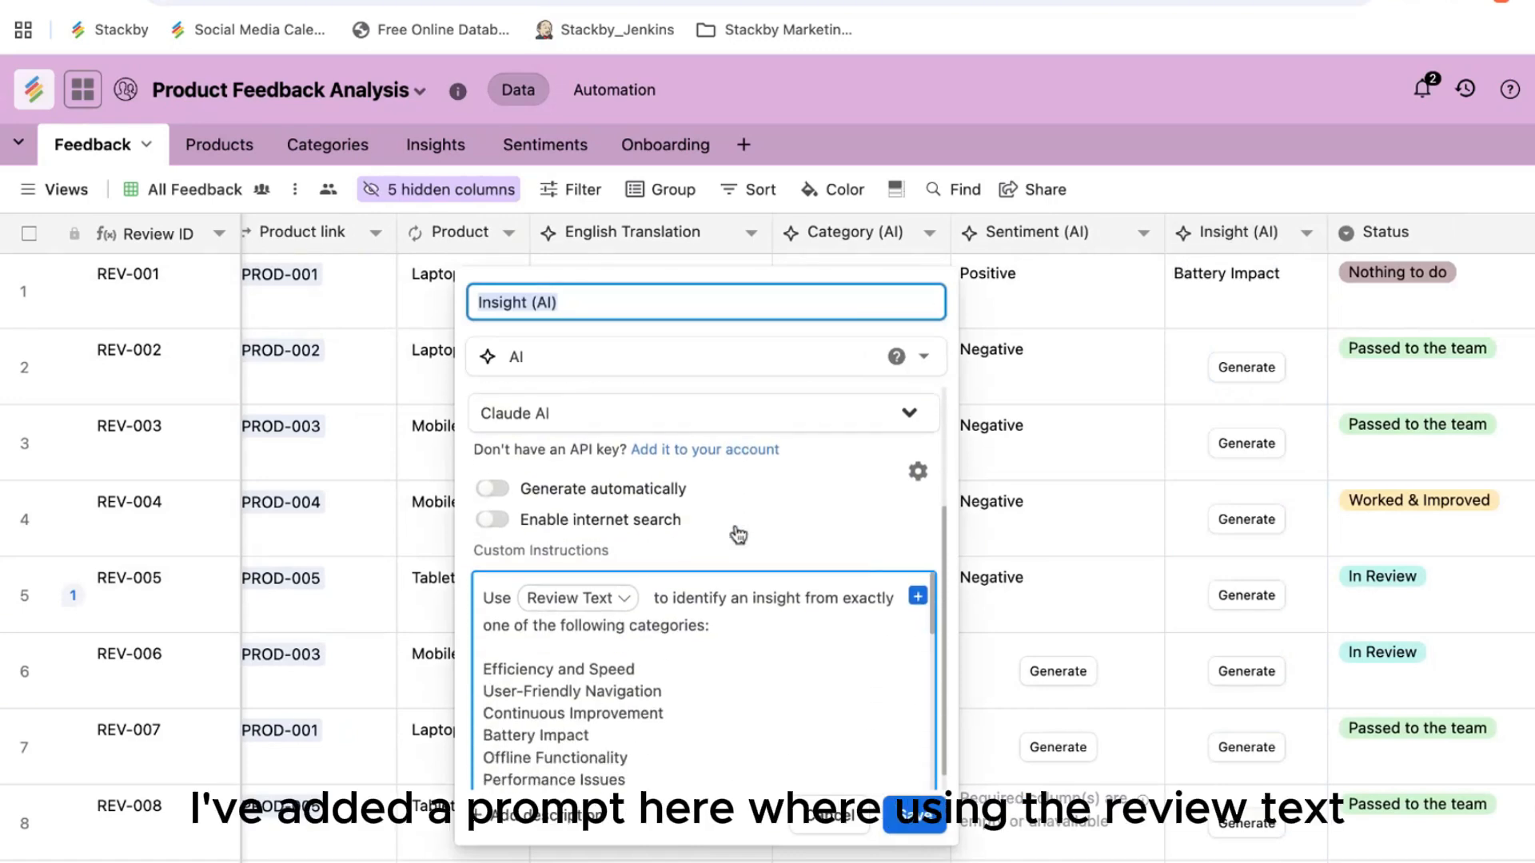
{"action": "scroll", "coordinate": [553, 612], "scroll_direction": "down", "scroll_amount": 2}
{"action": "scroll", "coordinate": [640, 631], "scroll_direction": "up", "scroll_amount": 2}
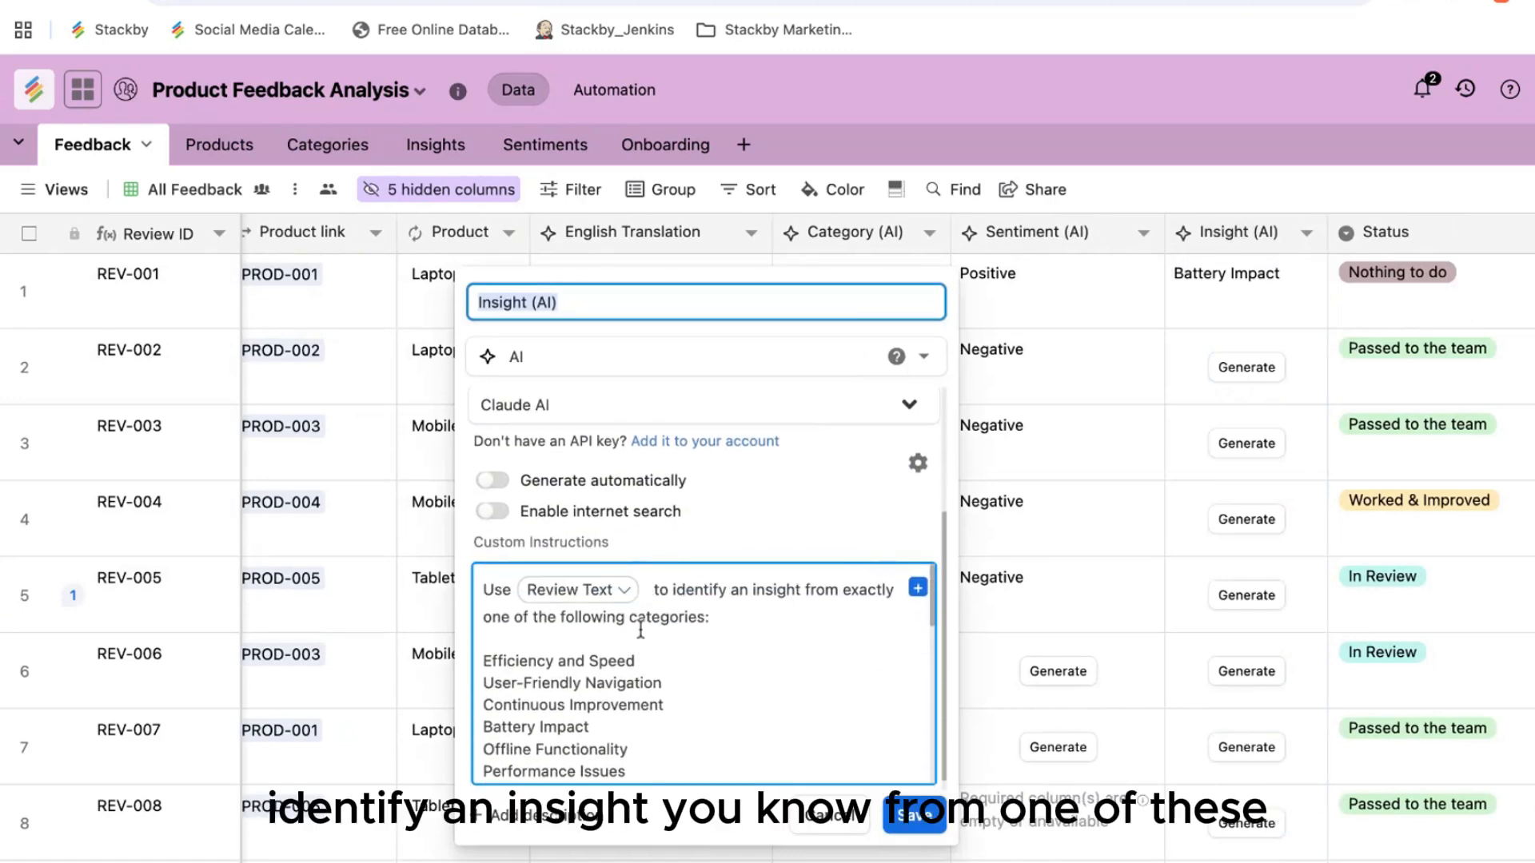
{"action": "scroll", "coordinate": [690, 622], "scroll_direction": "down", "scroll_amount": 5}
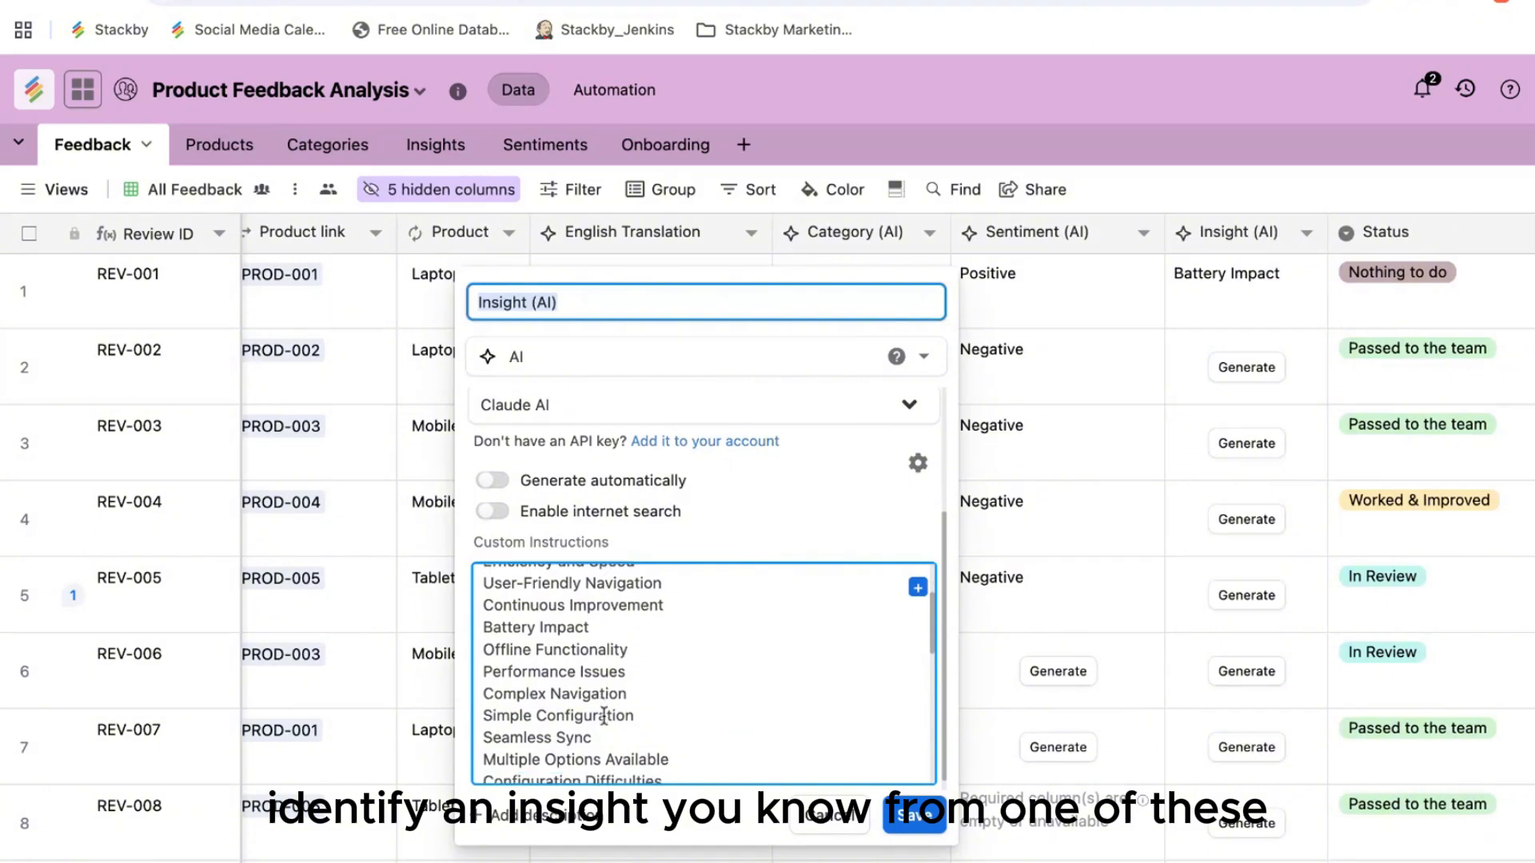
{"action": "scroll", "coordinate": [604, 714], "scroll_direction": "down", "scroll_amount": 8}
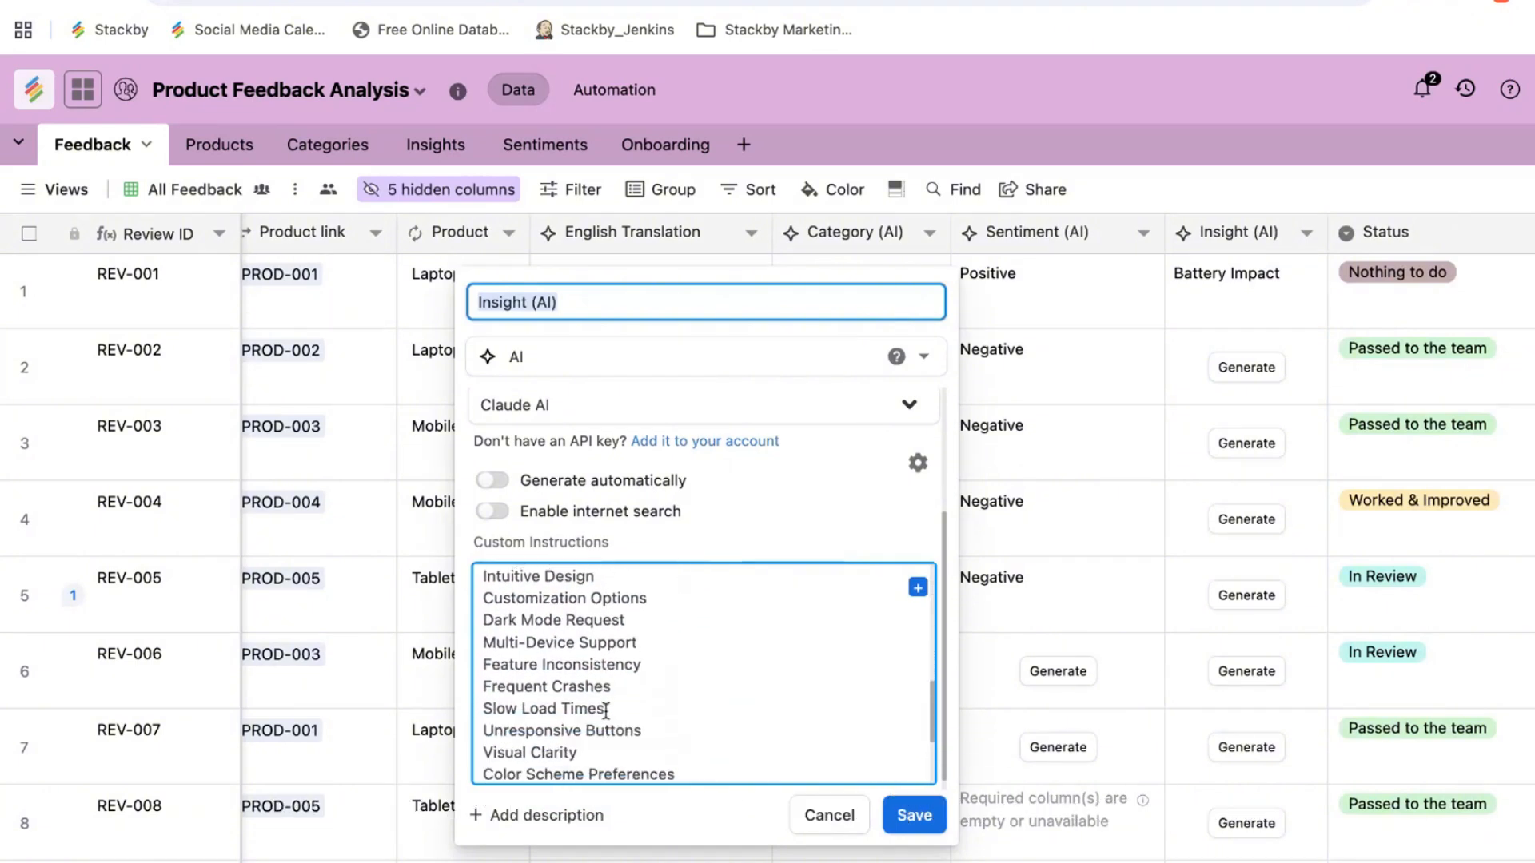
{"action": "scroll", "coordinate": [606, 711], "scroll_direction": "down", "scroll_amount": 1}
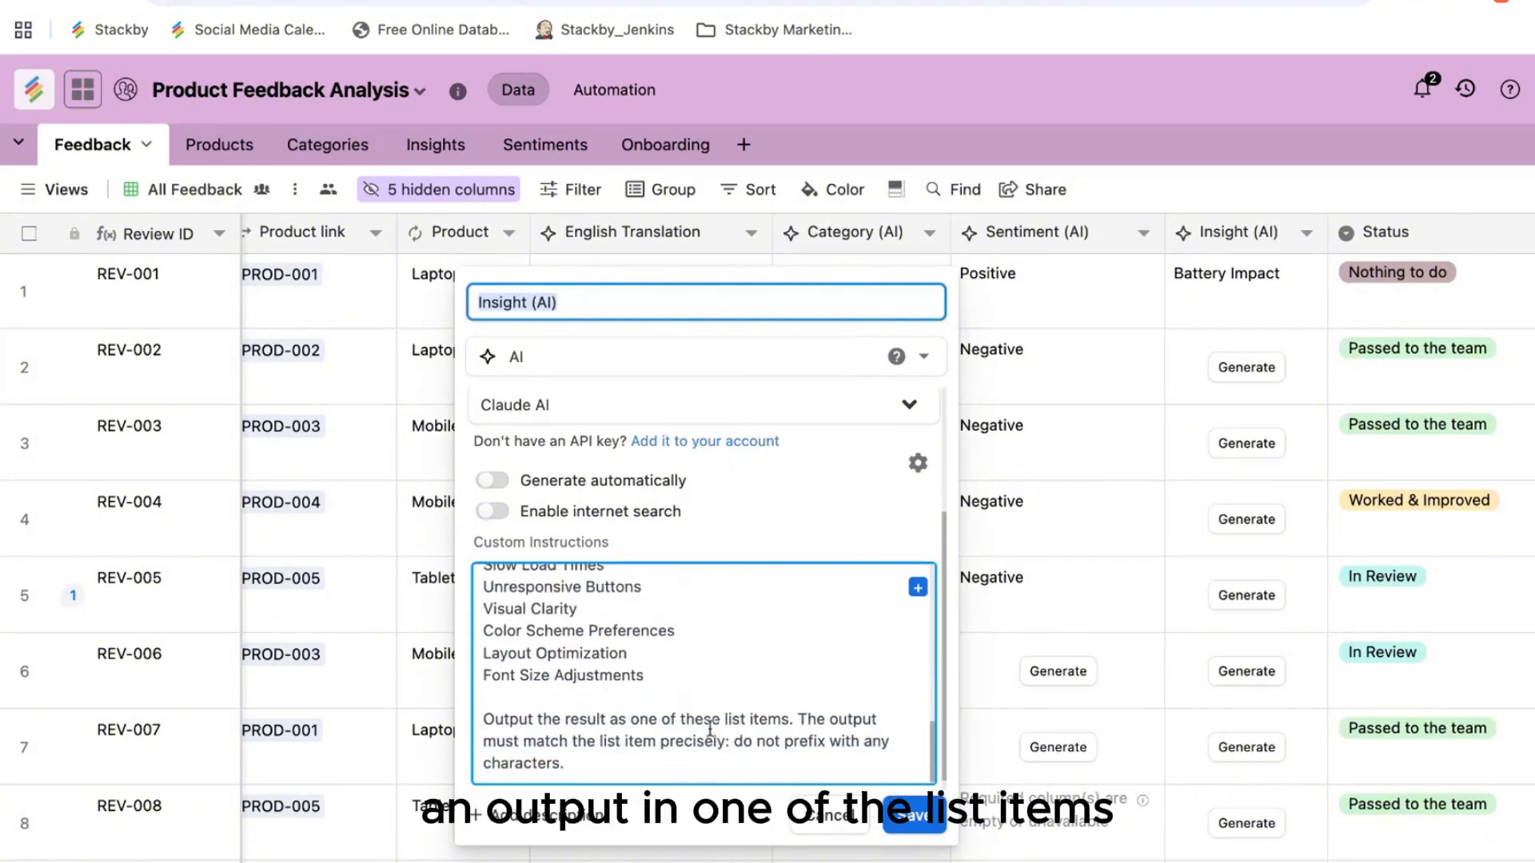
{"action": "left_click", "coordinate": [914, 815]}
{"action": "scroll", "coordinate": [1076, 569], "scroll_direction": "right", "scroll_amount": 2}
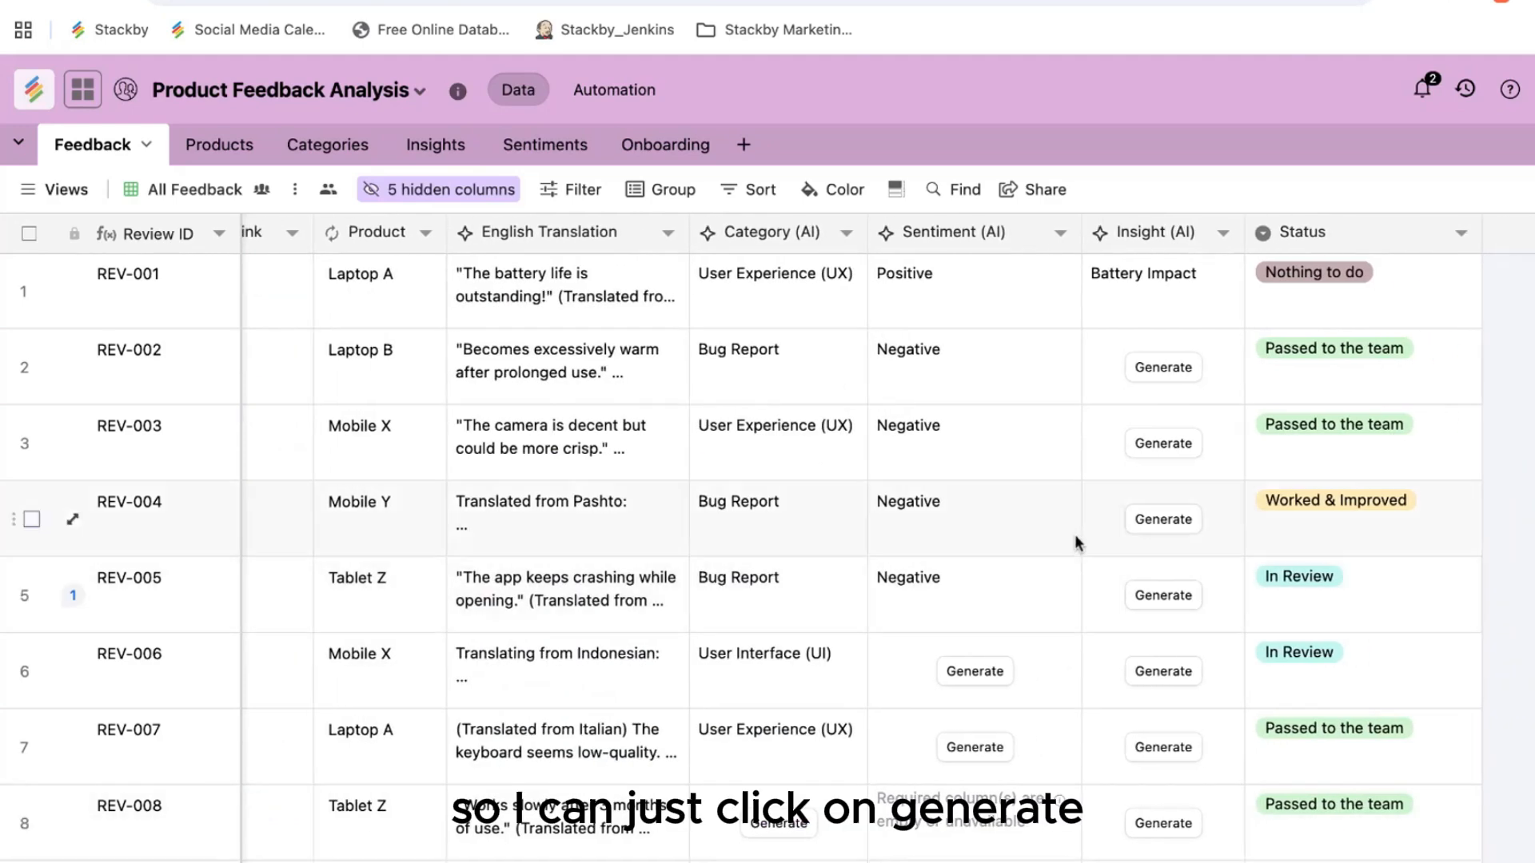
{"action": "left_click", "coordinate": [1180, 376]}
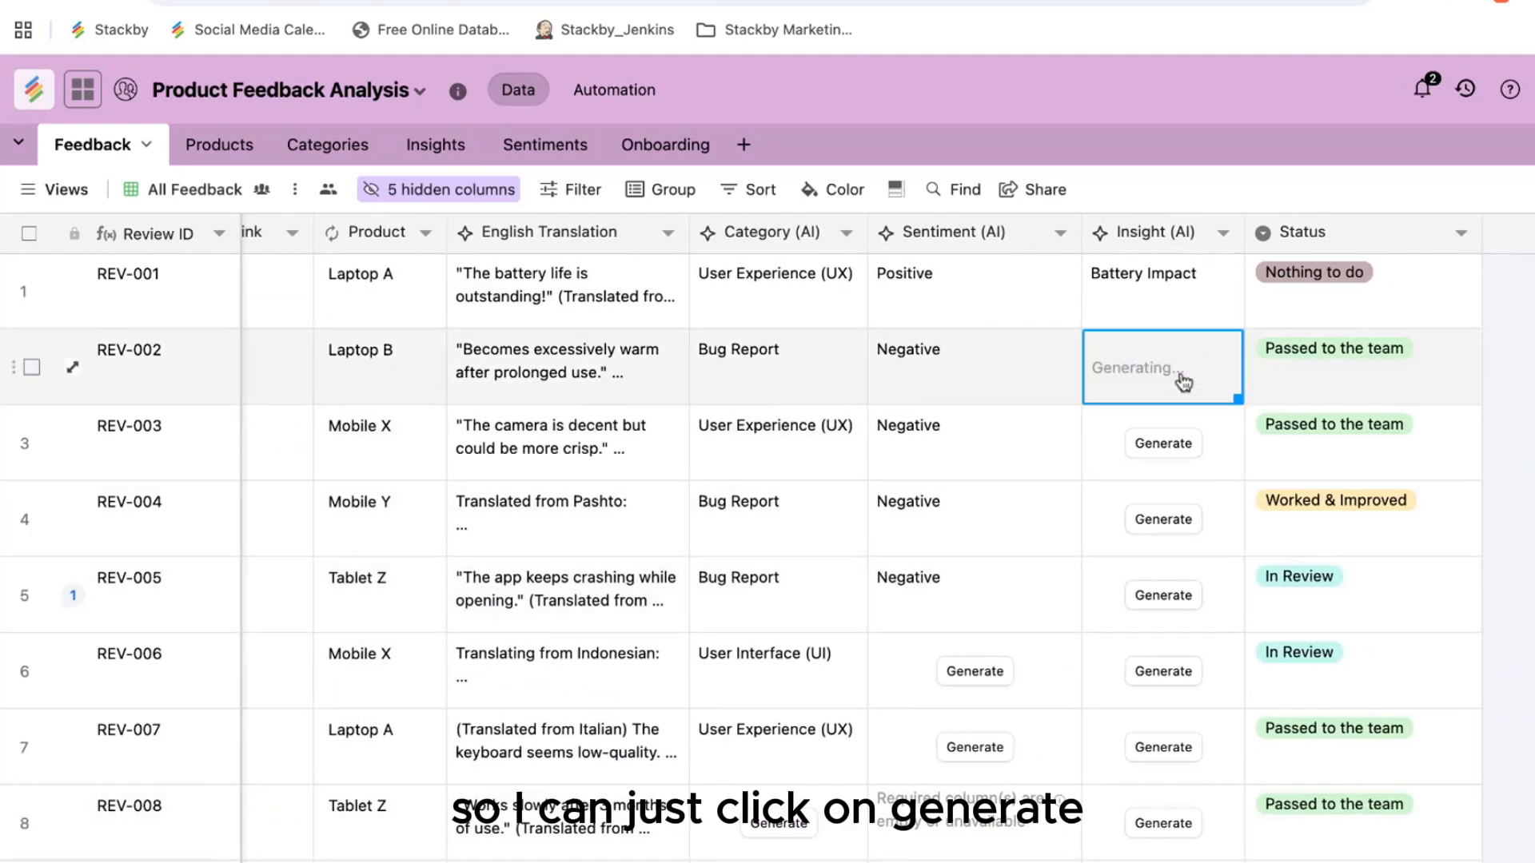
{"action": "left_click", "coordinate": [1175, 446]}
{"action": "left_click", "coordinate": [1169, 524]}
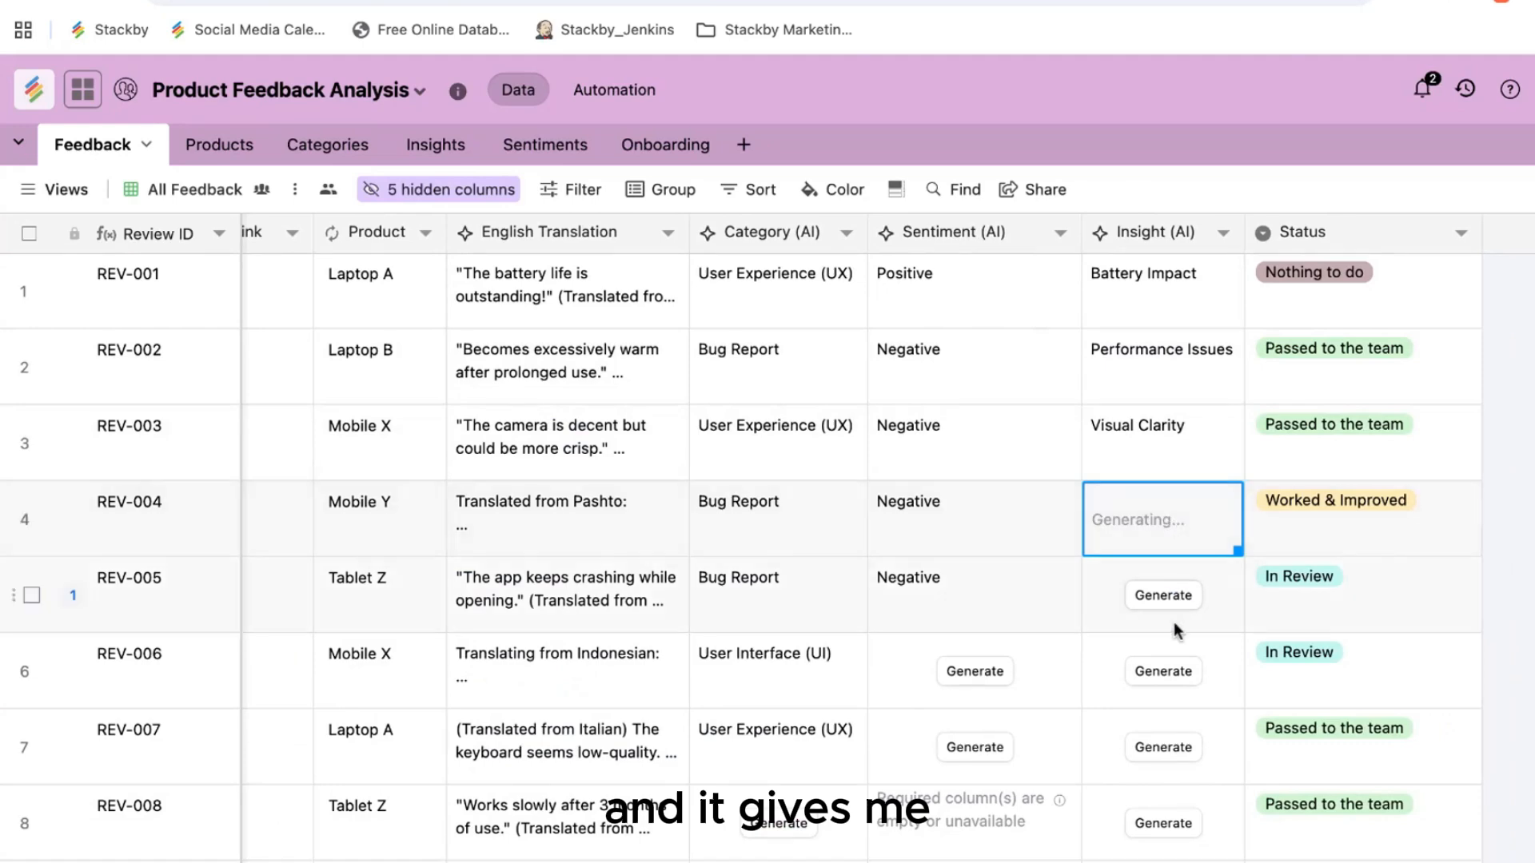
{"action": "left_click", "coordinate": [1172, 598]}
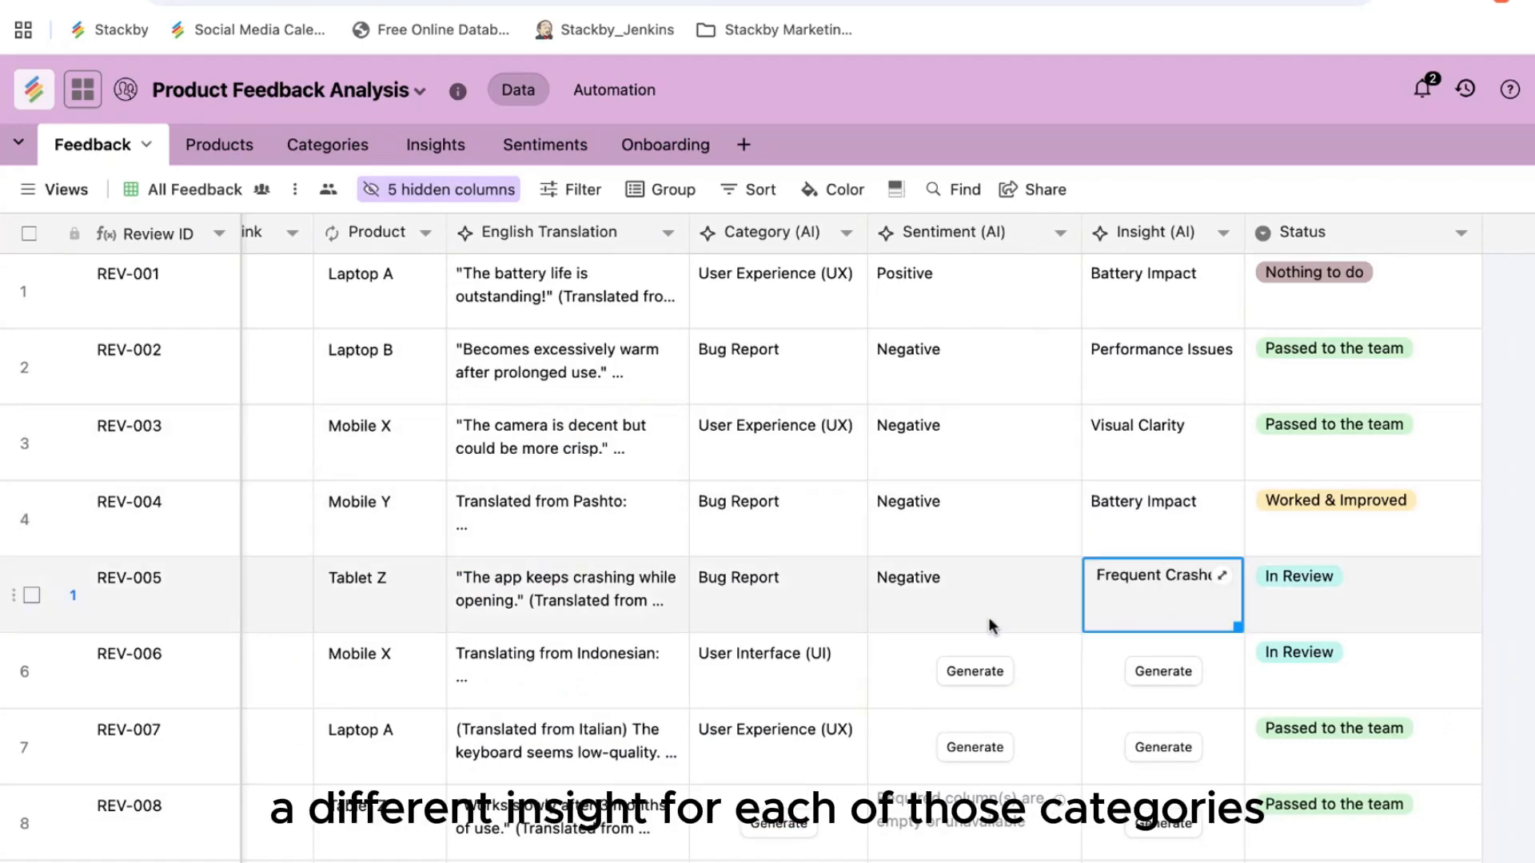
{"action": "scroll", "coordinate": [989, 626], "scroll_direction": "left", "scroll_amount": 10}
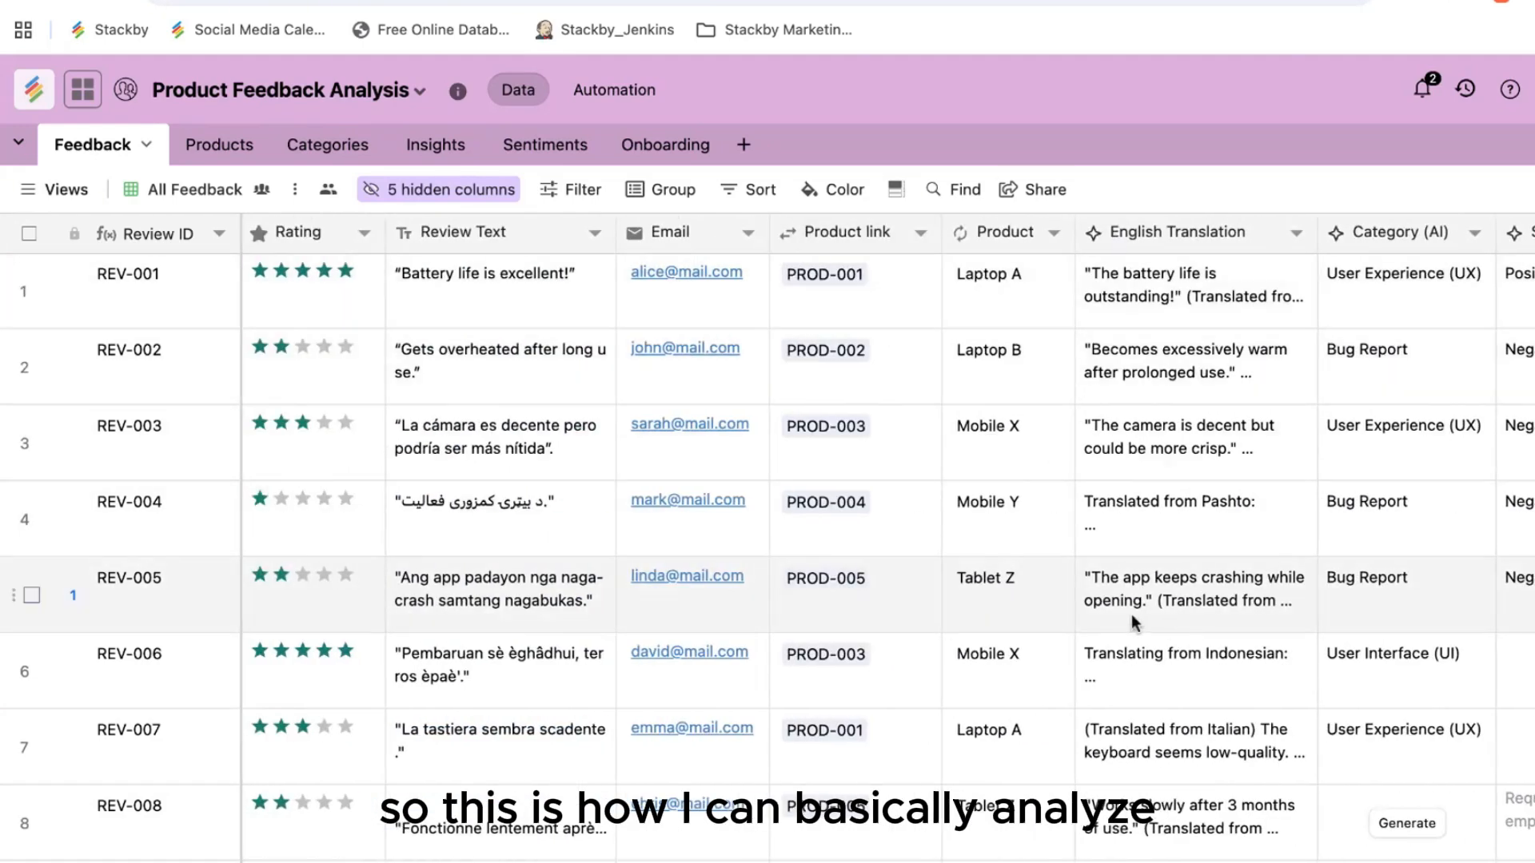
{"action": "scroll", "coordinate": [1131, 614], "scroll_direction": "right", "scroll_amount": 4}
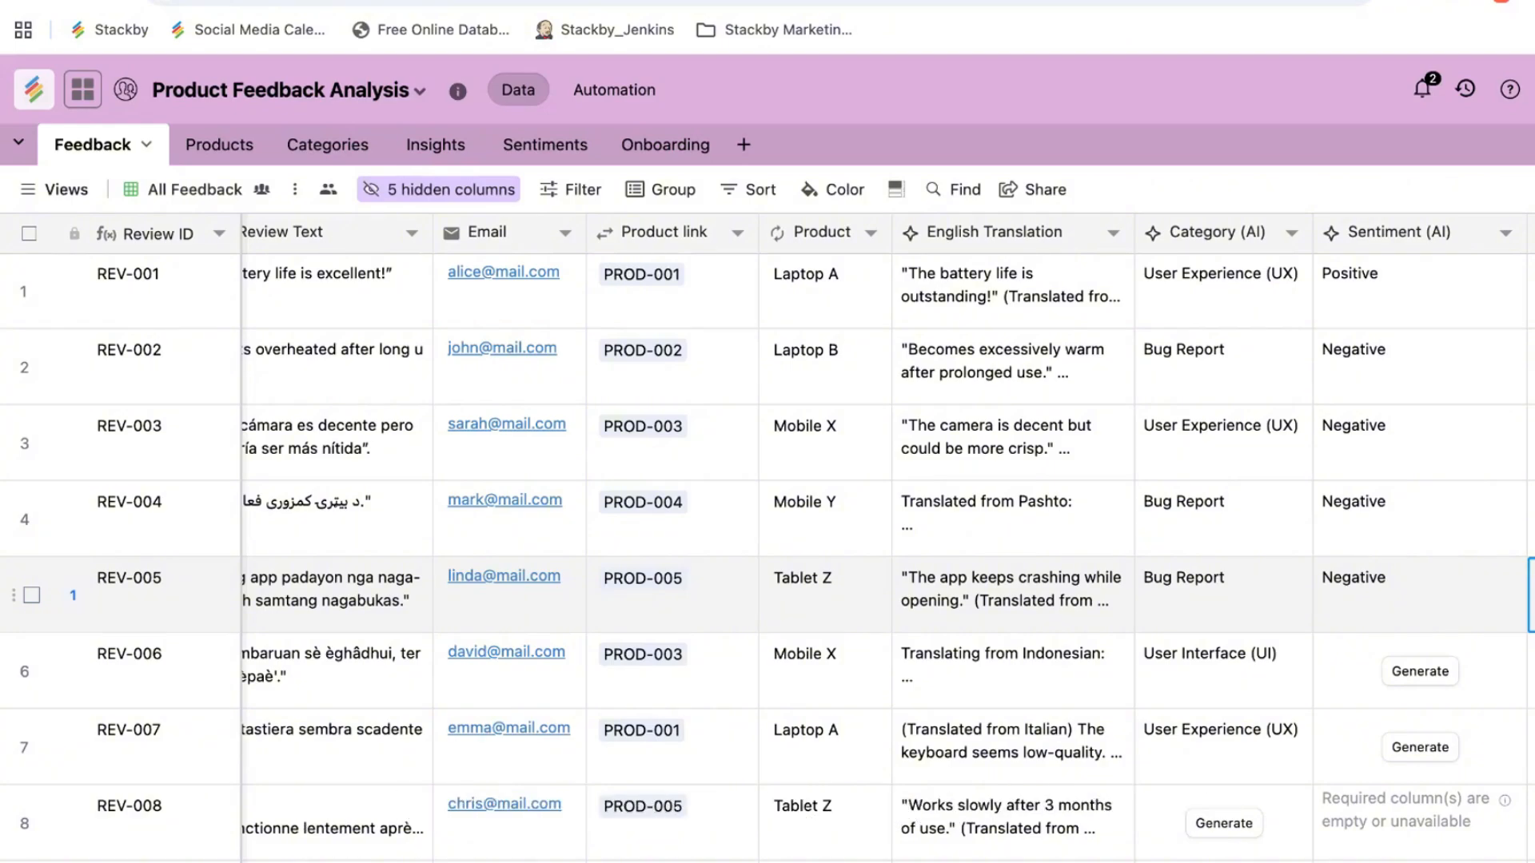
{"action": "scroll", "coordinate": [1029, 660], "scroll_direction": "left", "scroll_amount": 3}
{"action": "scroll", "coordinate": [1030, 660], "scroll_direction": "down", "scroll_amount": 10}
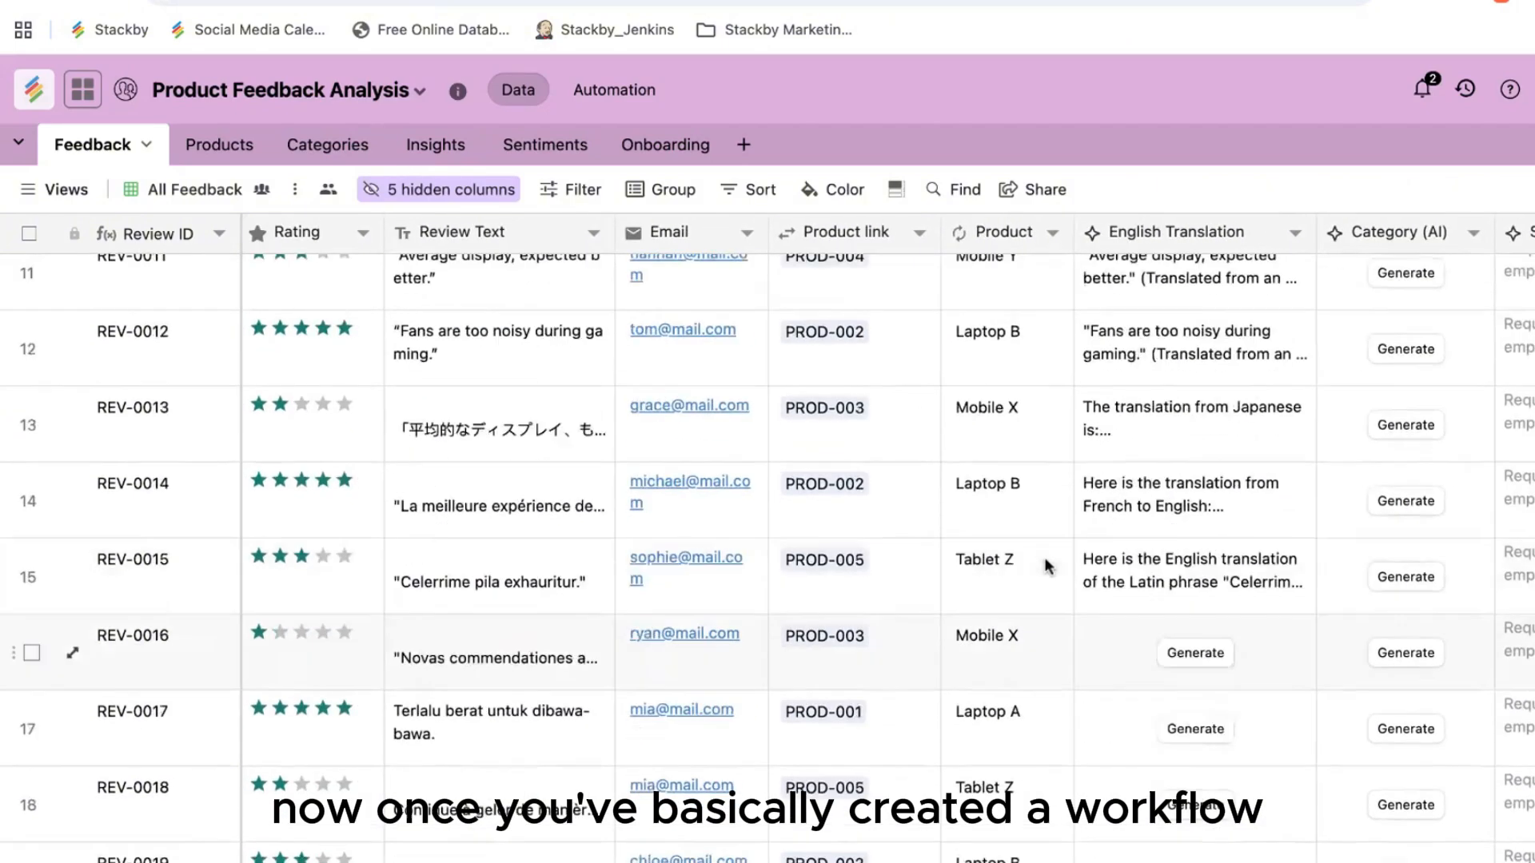
{"action": "scroll", "coordinate": [1029, 660], "scroll_direction": "up", "scroll_amount": 10}
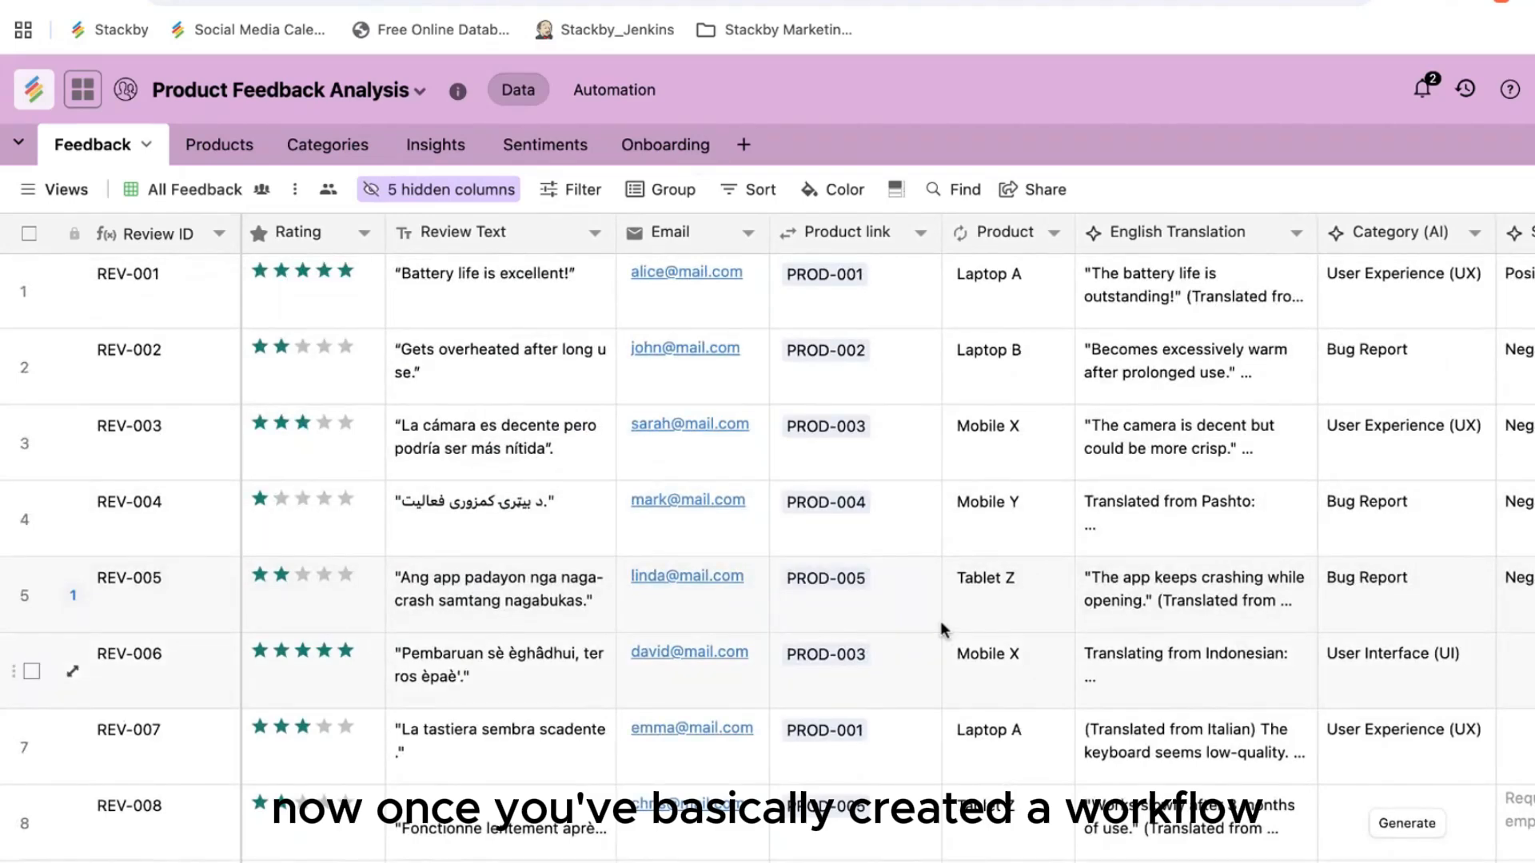
{"action": "left_click", "coordinate": [238, 155]}
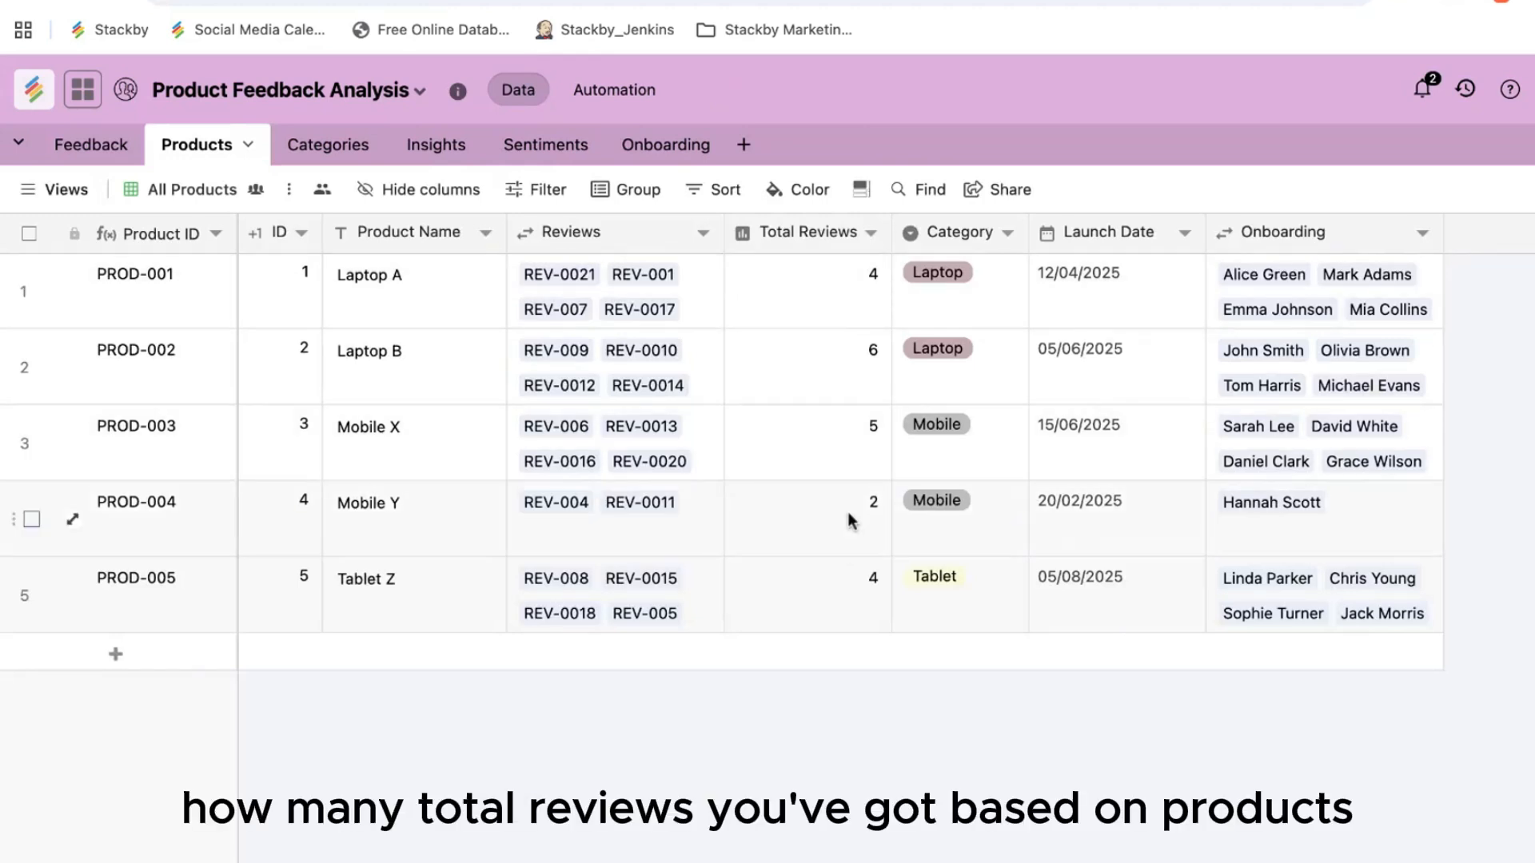
{"action": "left_click", "coordinate": [560, 158]}
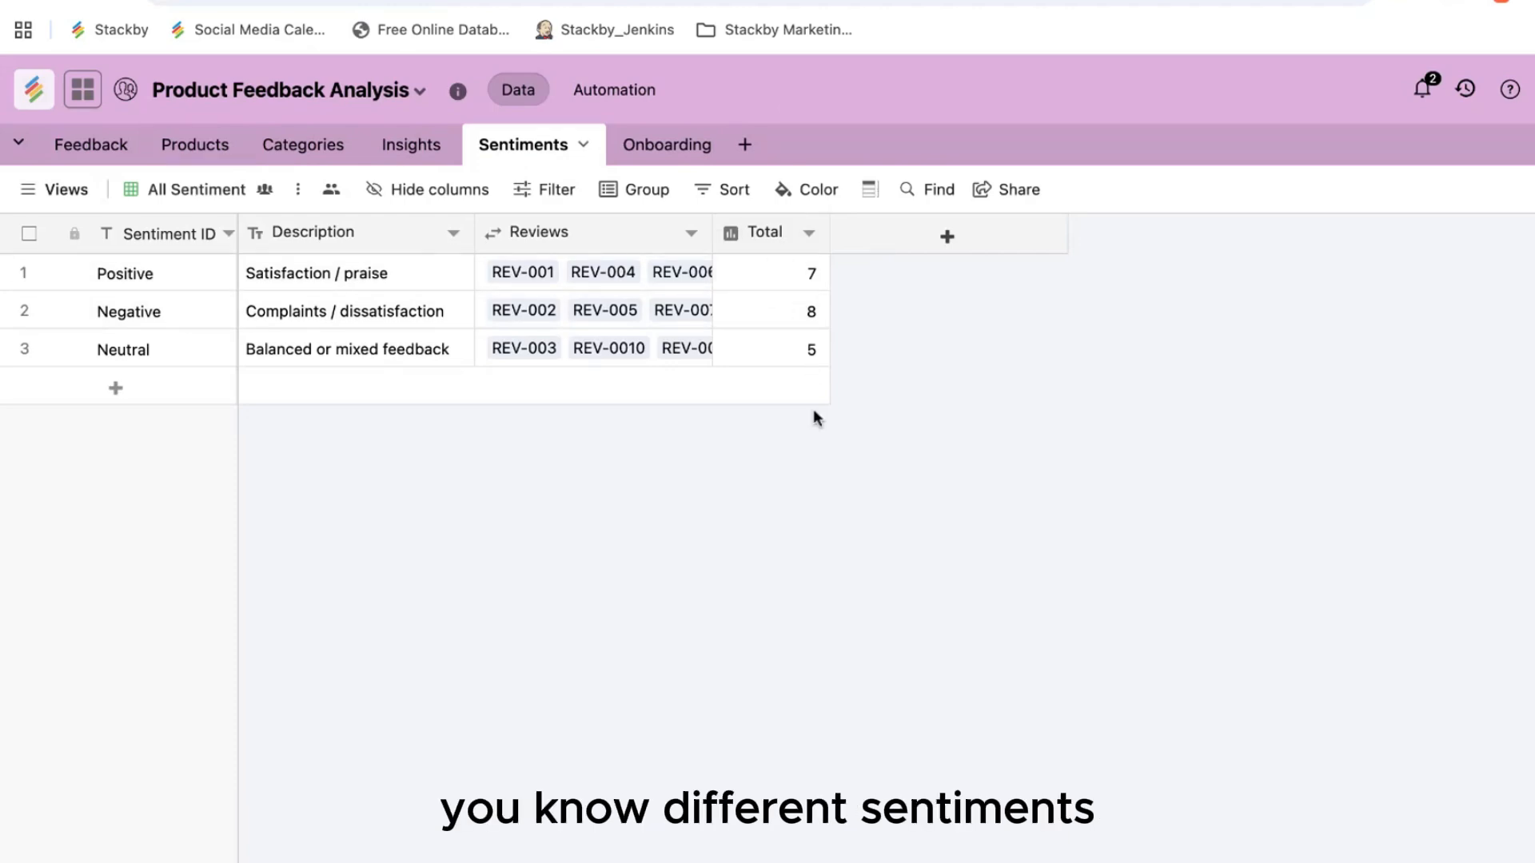
{"action": "left_click", "coordinate": [102, 148]}
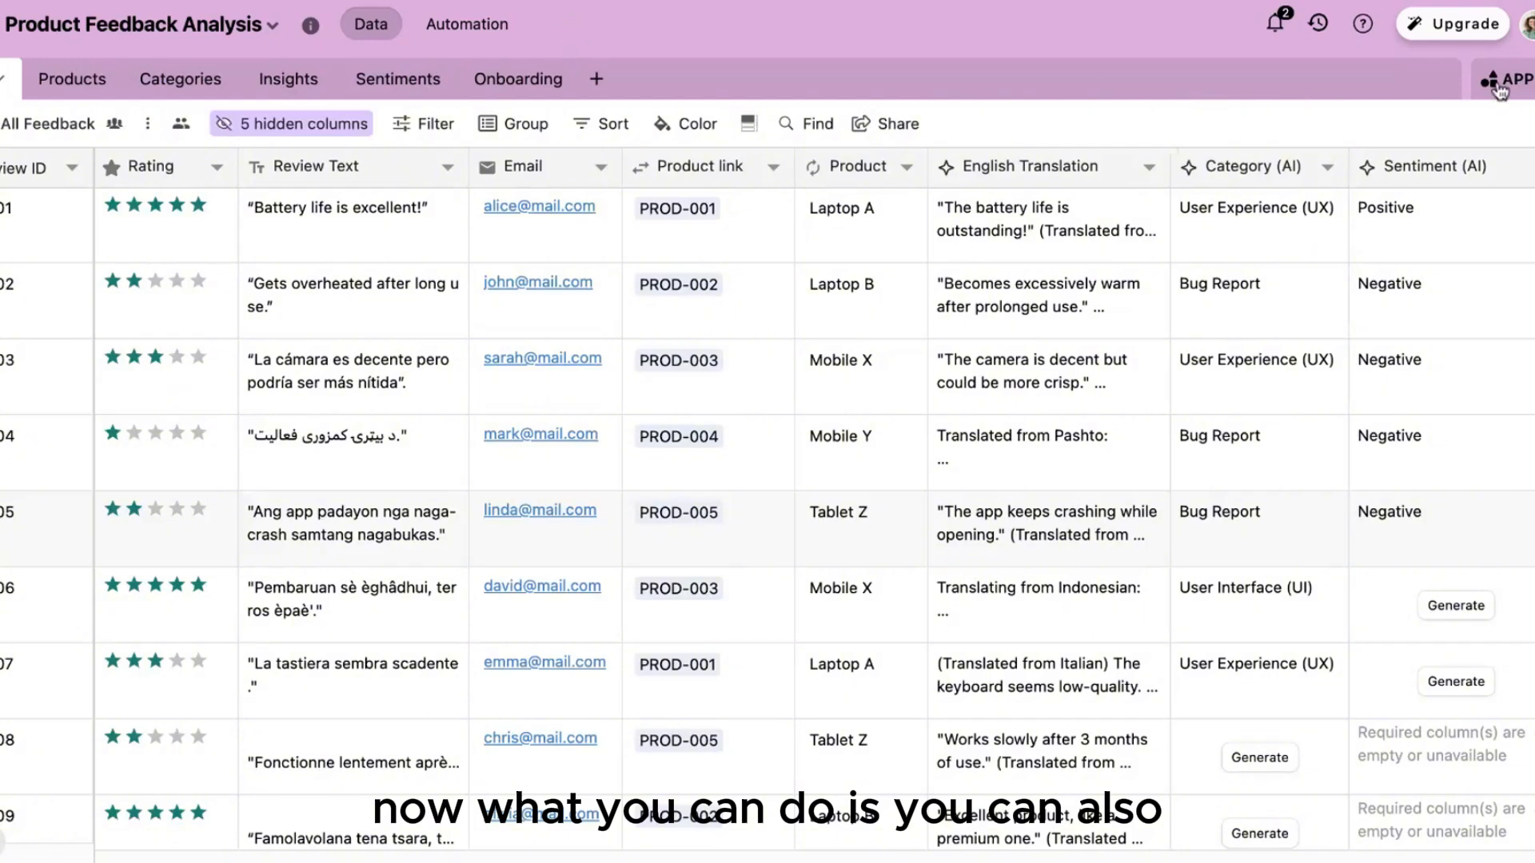
{"action": "left_click", "coordinate": [1500, 83]}
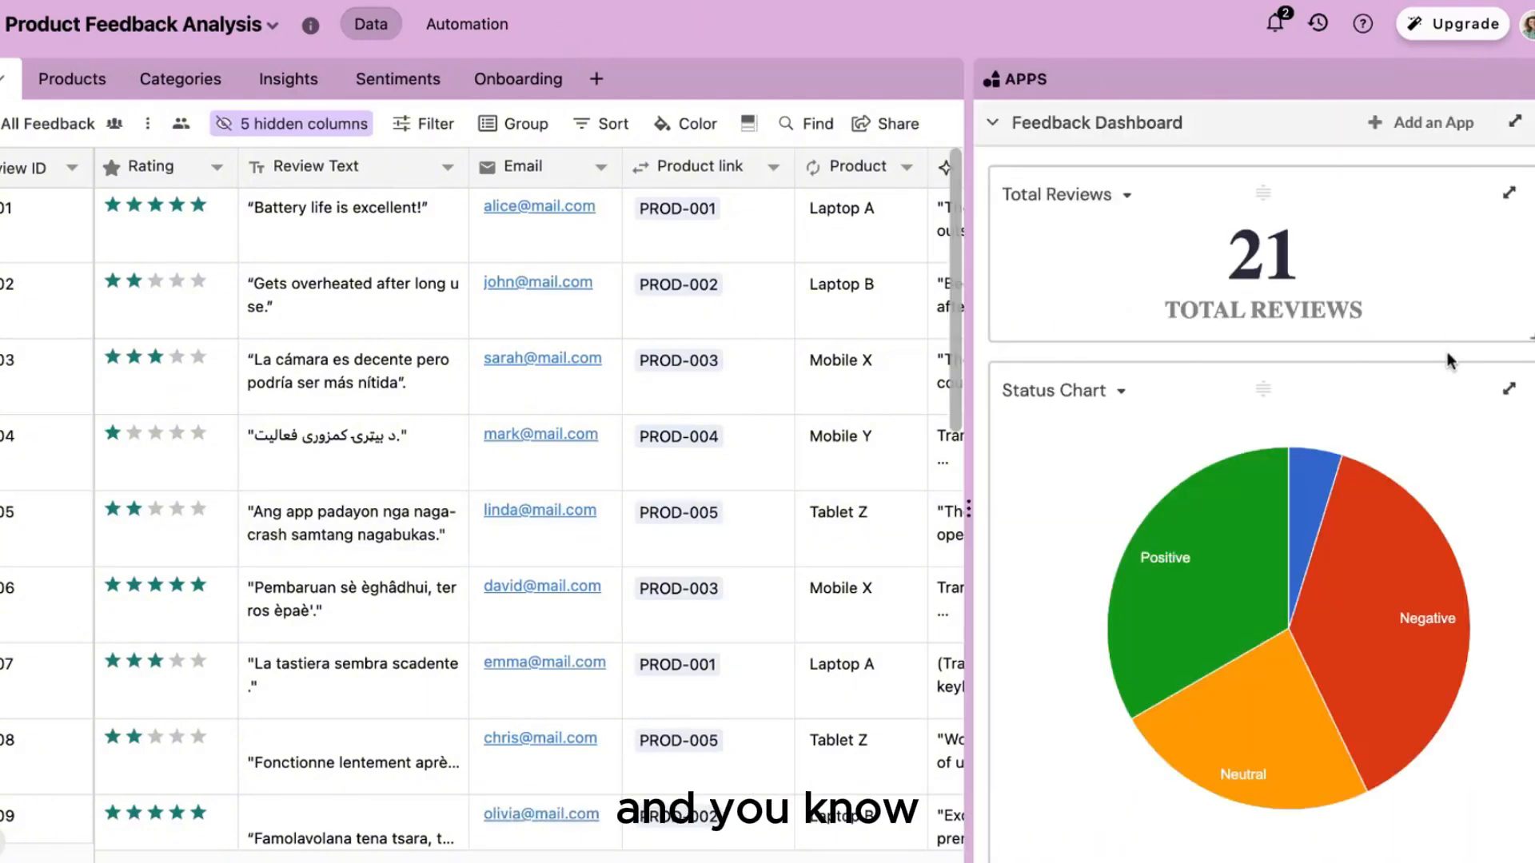
{"action": "scroll", "coordinate": [1300, 276], "scroll_direction": "down", "scroll_amount": 1}
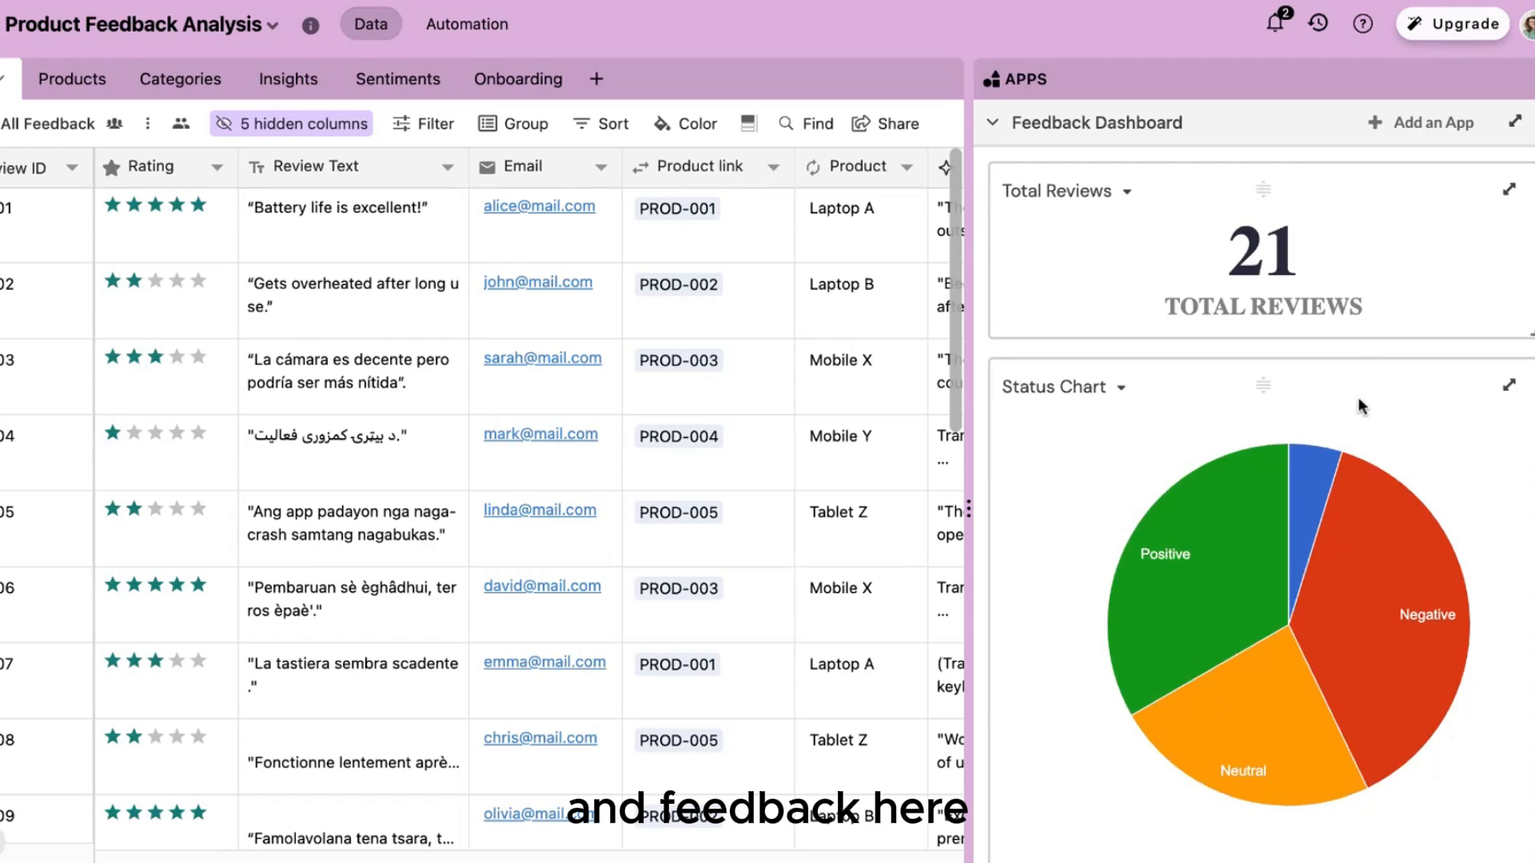
{"action": "scroll", "coordinate": [1273, 262], "scroll_direction": "down", "scroll_amount": 3}
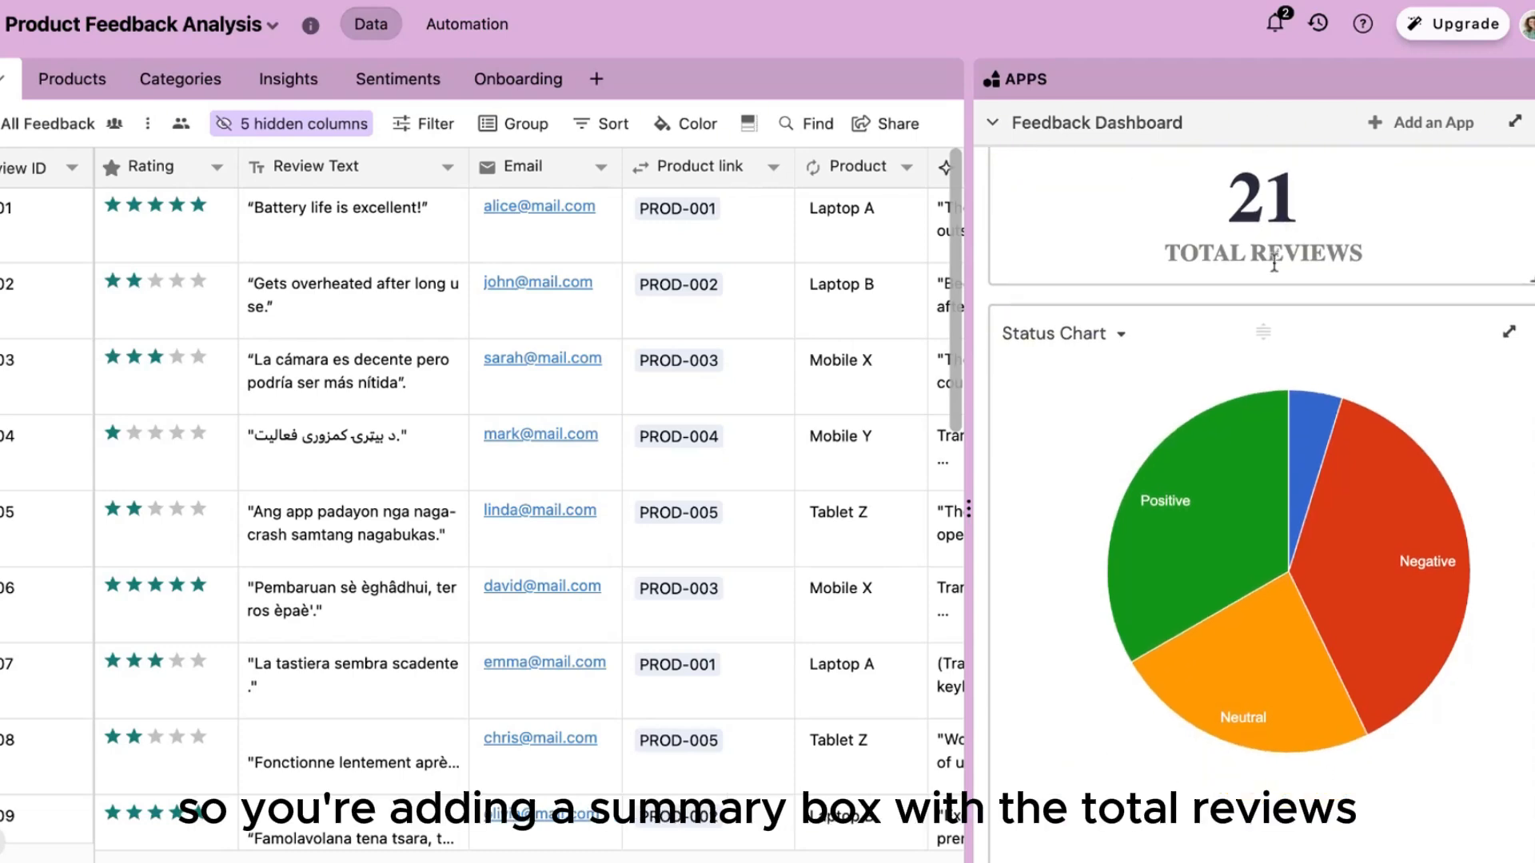
{"action": "mouse_move", "coordinate": [1248, 303]}
{"action": "scroll", "coordinate": [1235, 374], "scroll_direction": "up", "scroll_amount": 1}
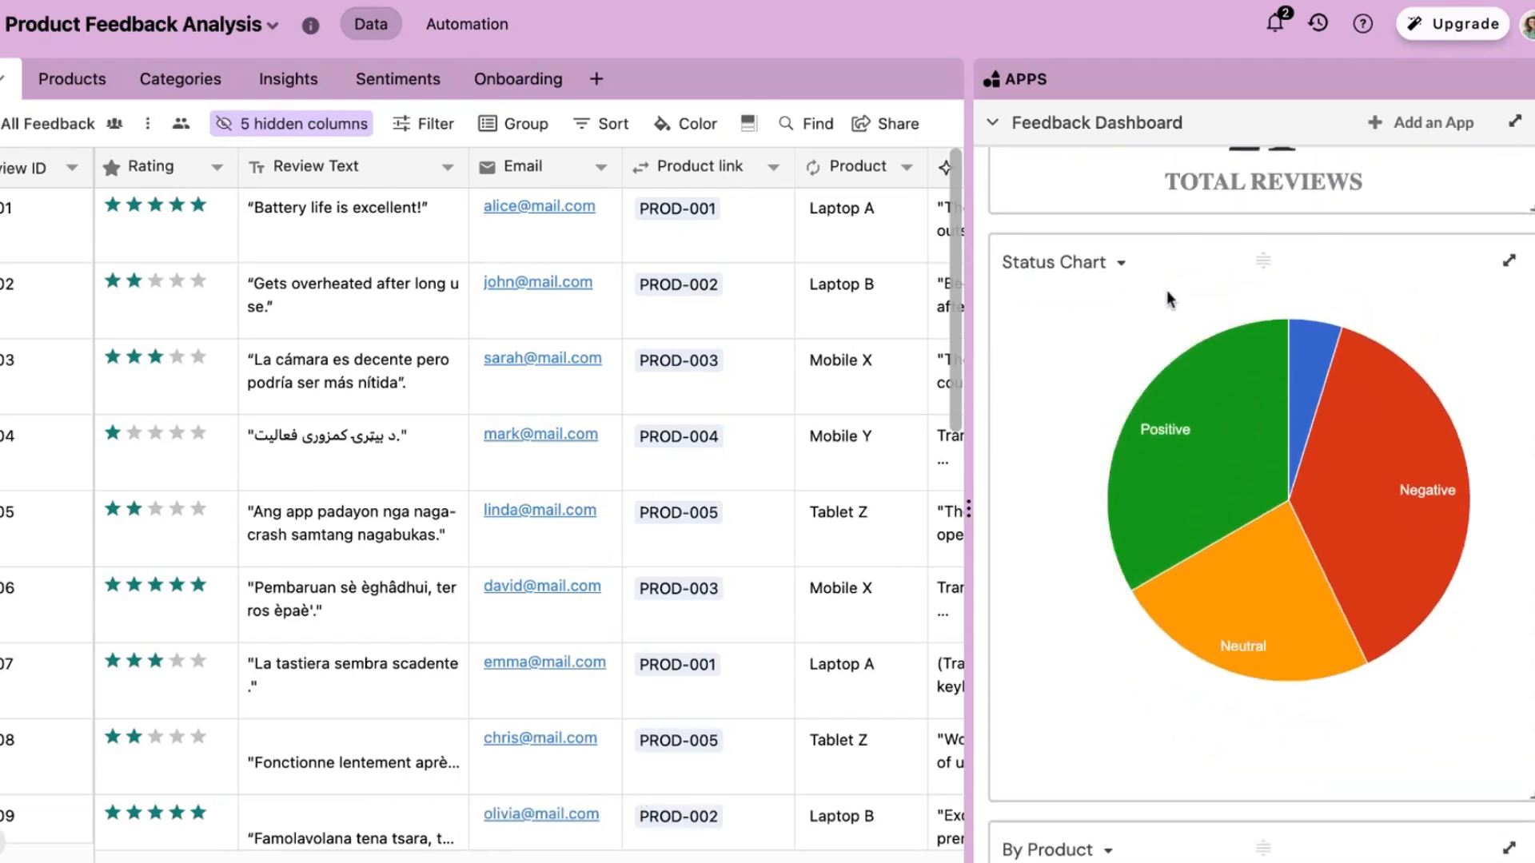
{"action": "mouse_move", "coordinate": [1368, 525]}
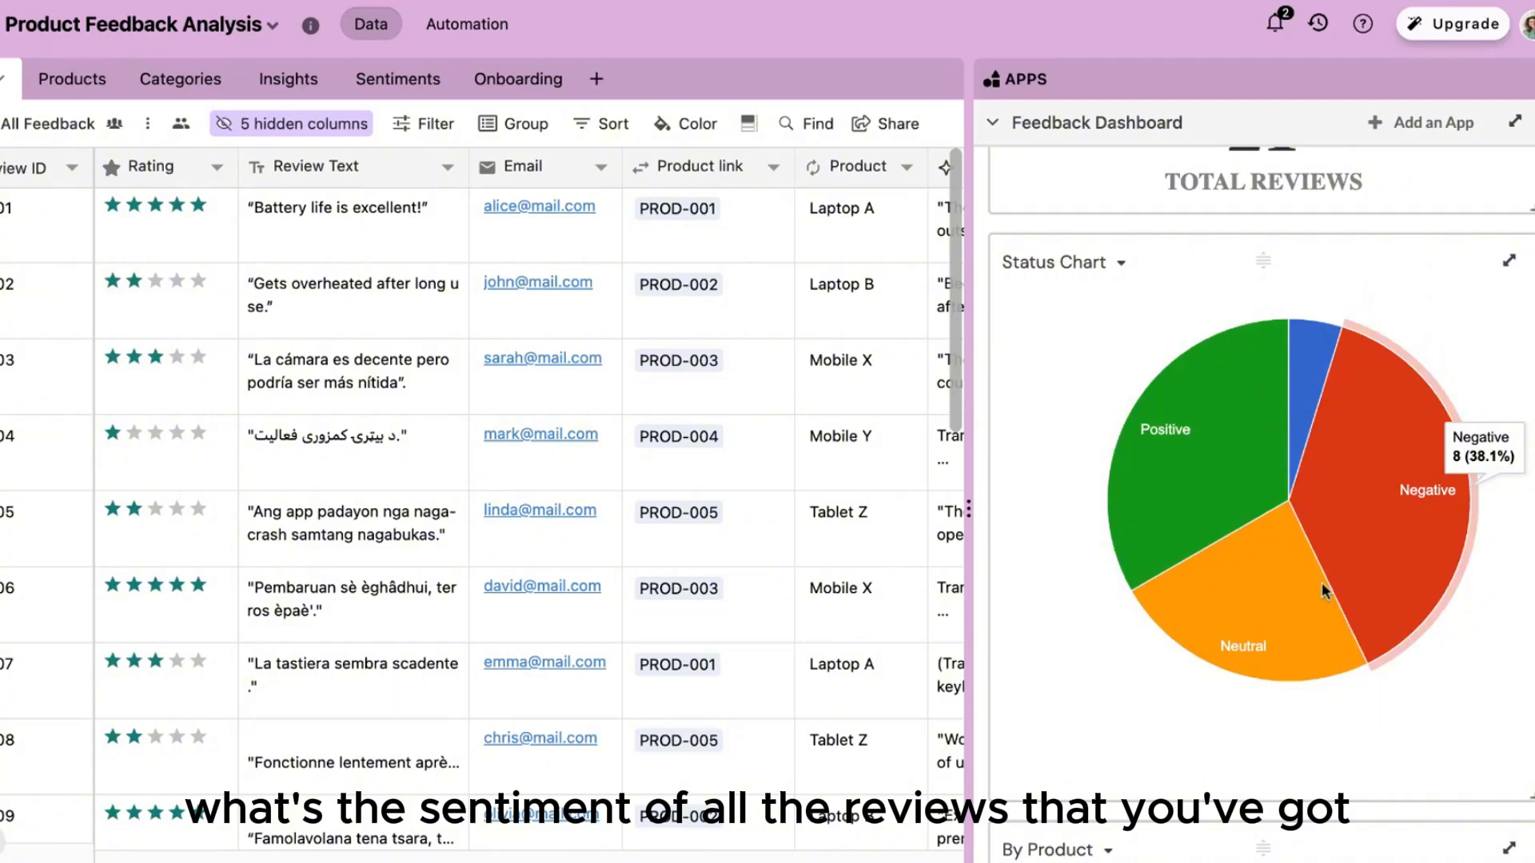
{"action": "left_click", "coordinate": [1210, 465]}
{"action": "scroll", "coordinate": [858, 448], "scroll_direction": "down", "scroll_amount": 1}
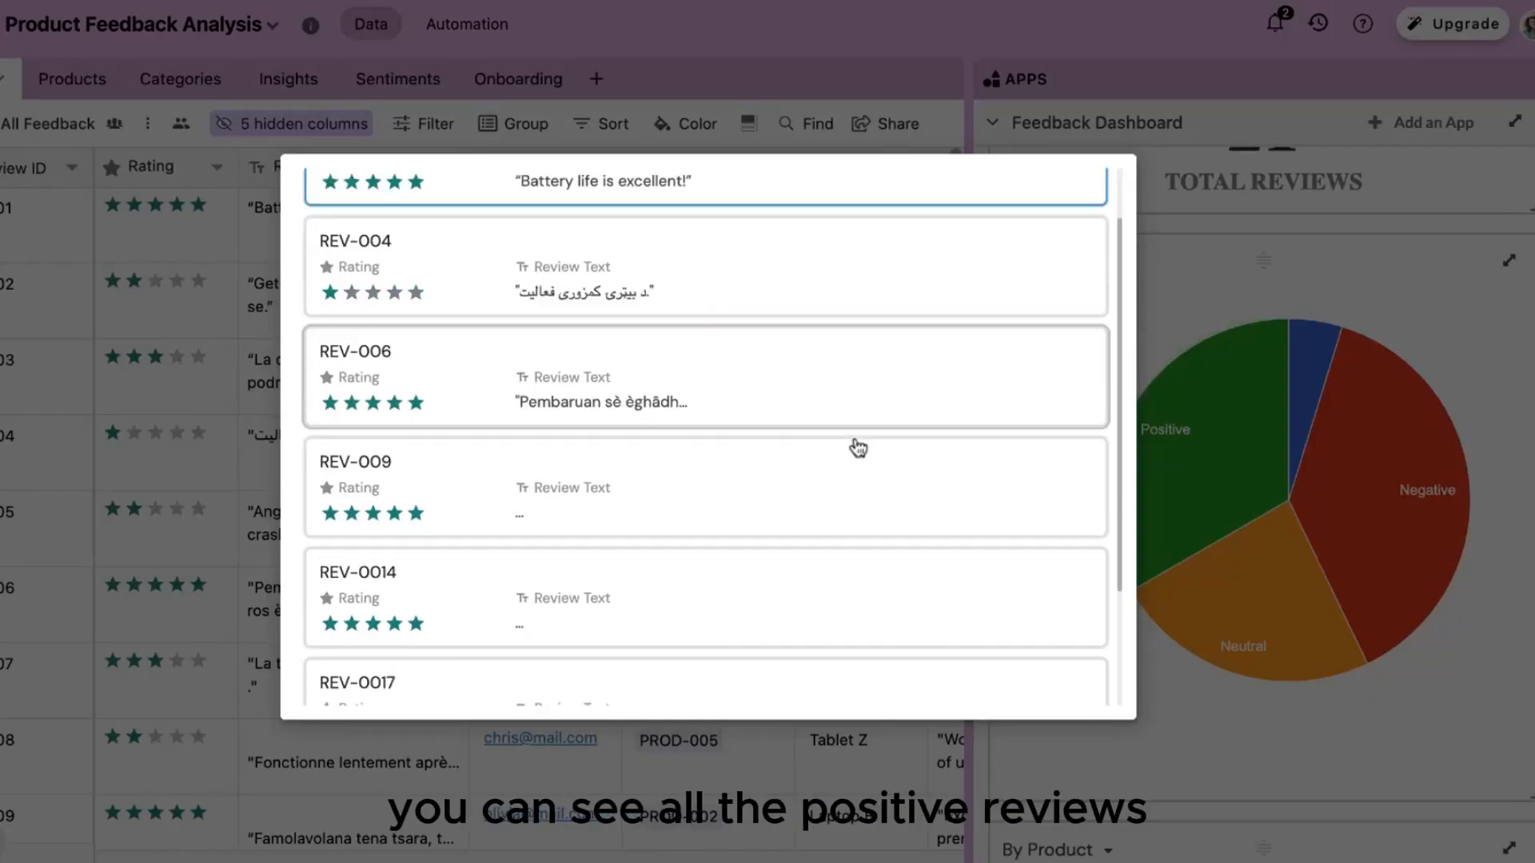
{"action": "scroll", "coordinate": [858, 448], "scroll_direction": "down", "scroll_amount": 3}
{"action": "scroll", "coordinate": [853, 445], "scroll_direction": "up", "scroll_amount": 5}
{"action": "left_click", "coordinate": [1316, 536]}
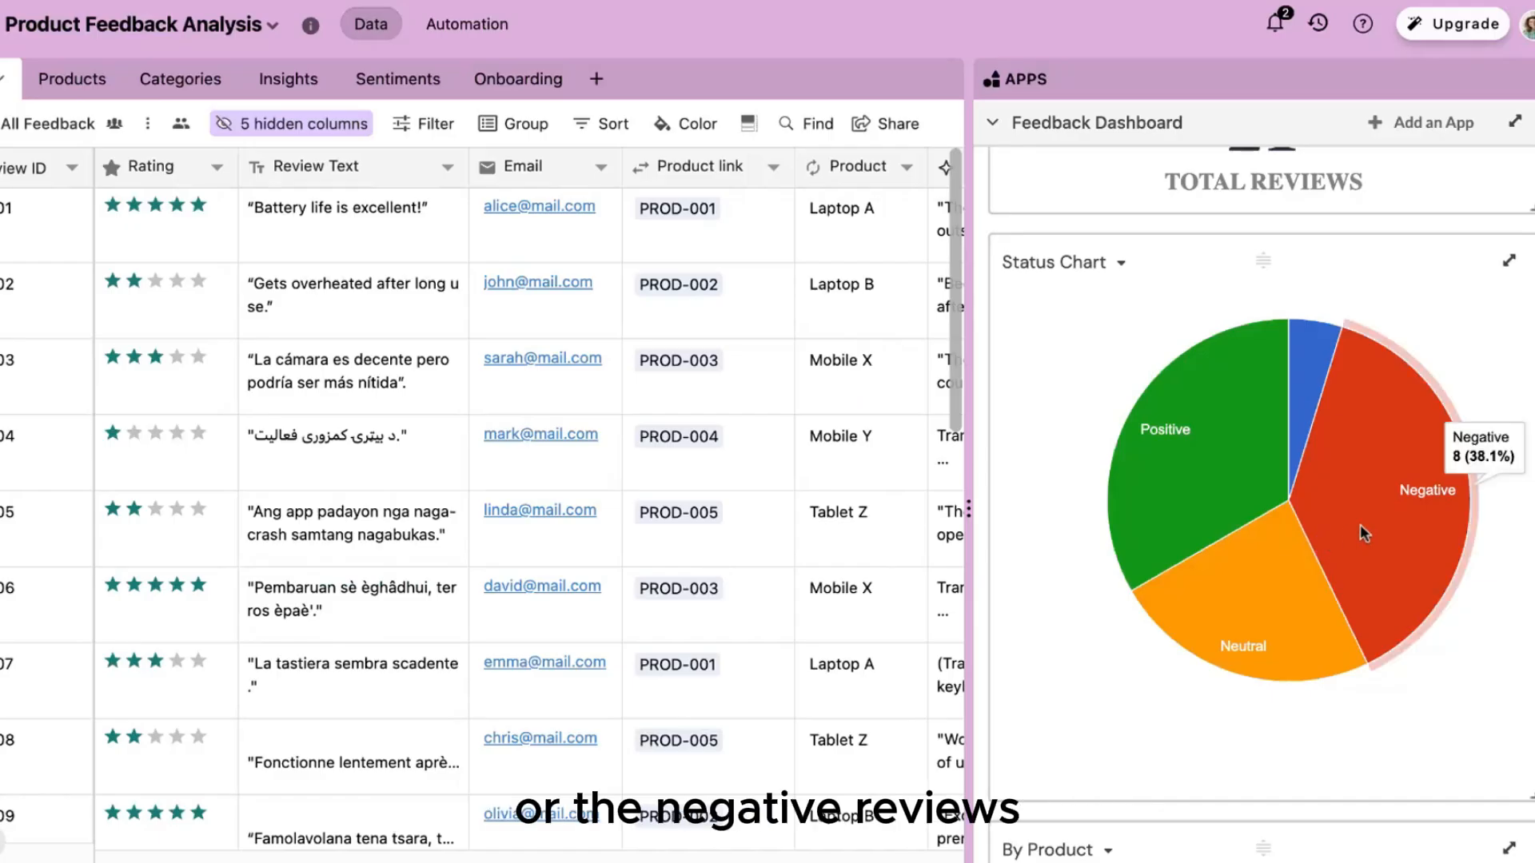
{"action": "left_click", "coordinate": [1360, 524]}
{"action": "left_click", "coordinate": [1318, 576]}
{"action": "scroll", "coordinate": [1317, 576], "scroll_direction": "down", "scroll_amount": 5}
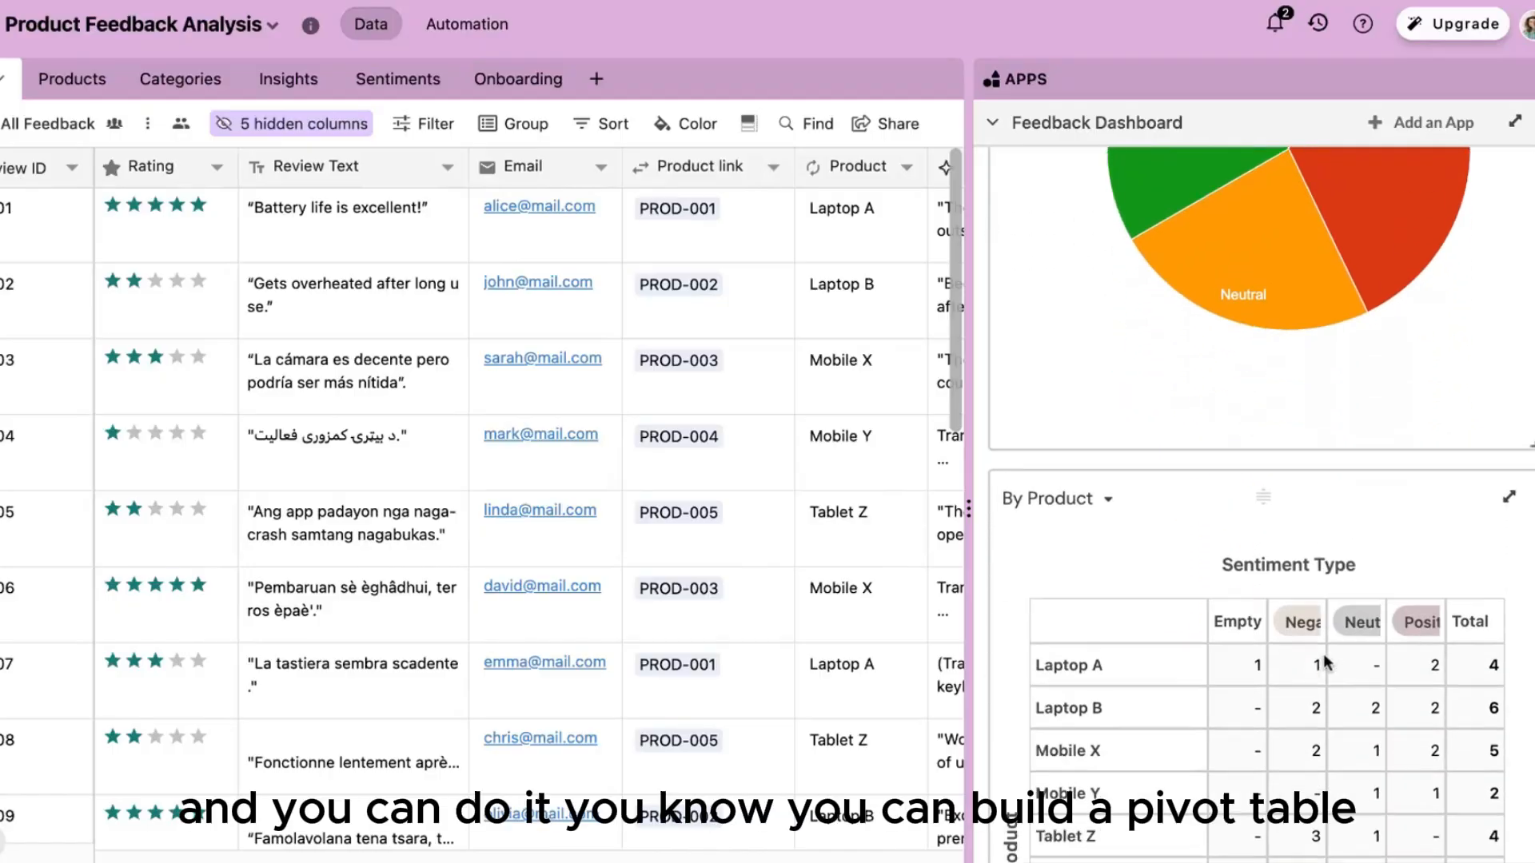
{"action": "scroll", "coordinate": [1323, 657], "scroll_direction": "down", "scroll_amount": 2}
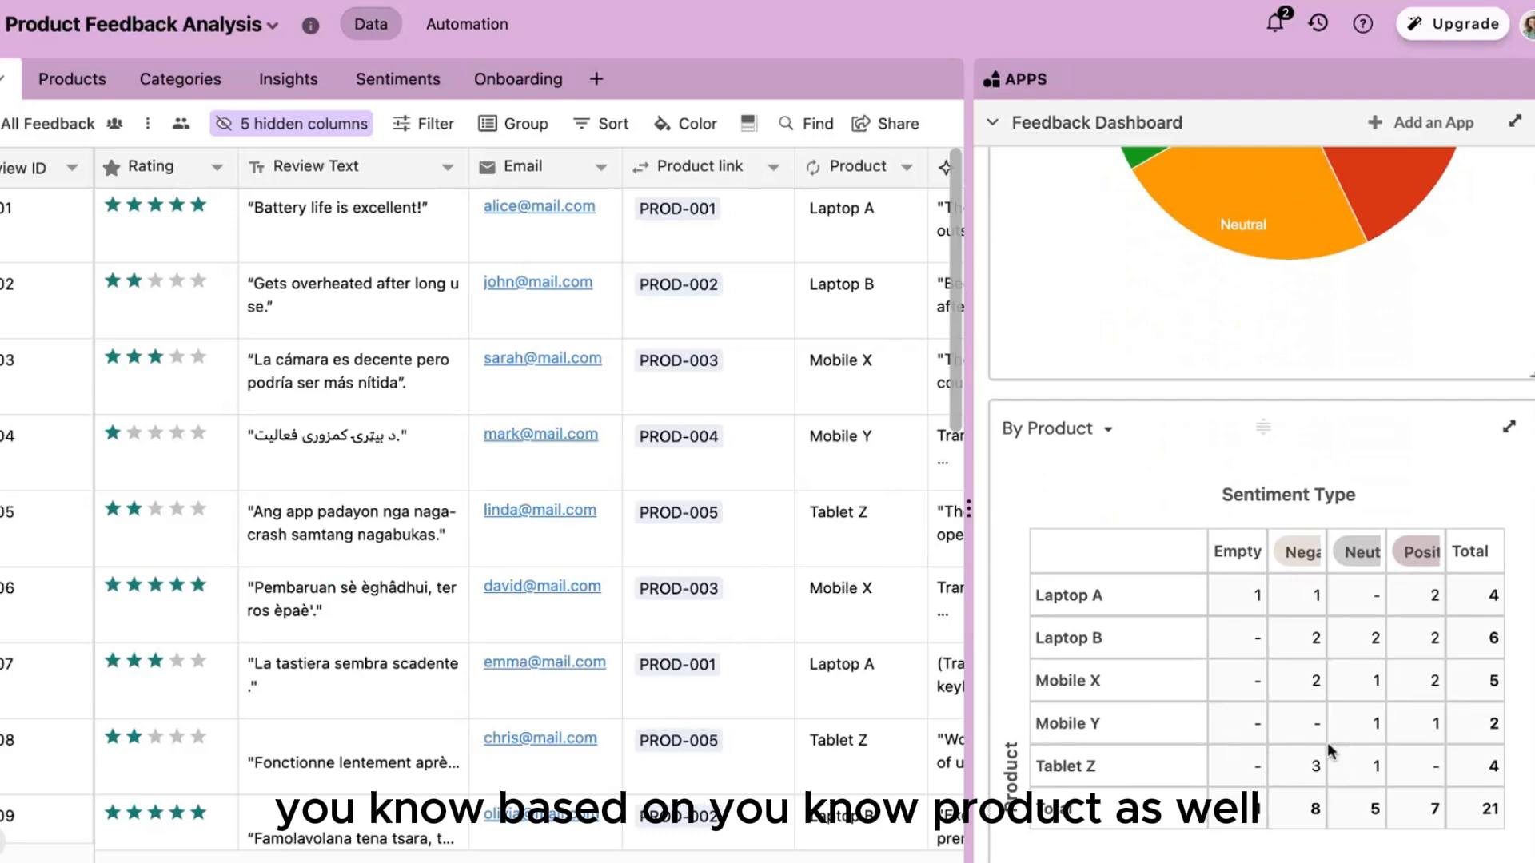
{"action": "scroll", "coordinate": [1327, 742], "scroll_direction": "up", "scroll_amount": 8}
{"action": "left_click", "coordinate": [1516, 126]}
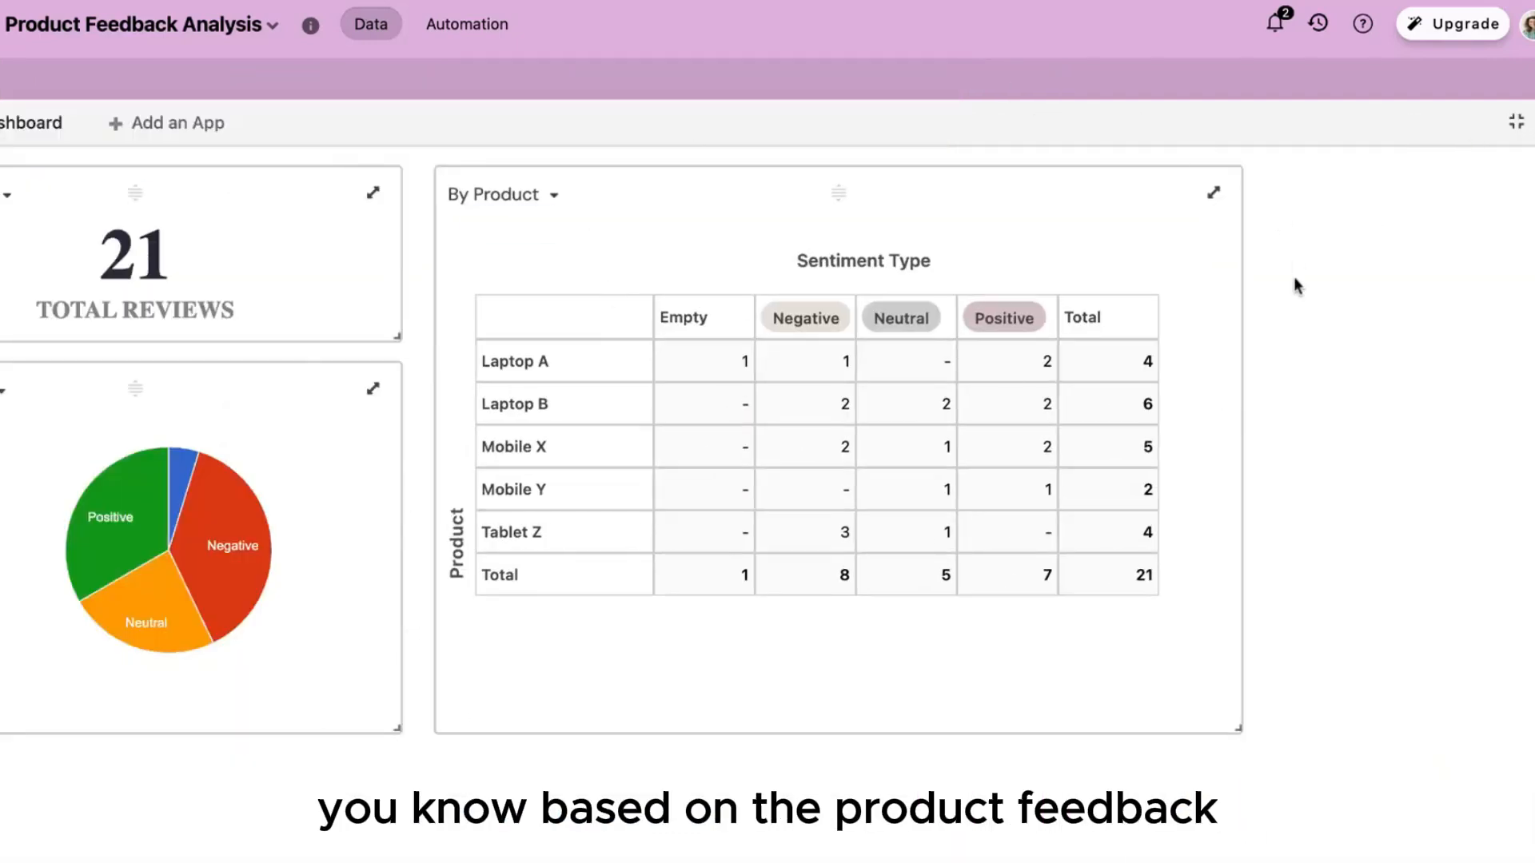
{"action": "left_click", "coordinate": [1516, 127]}
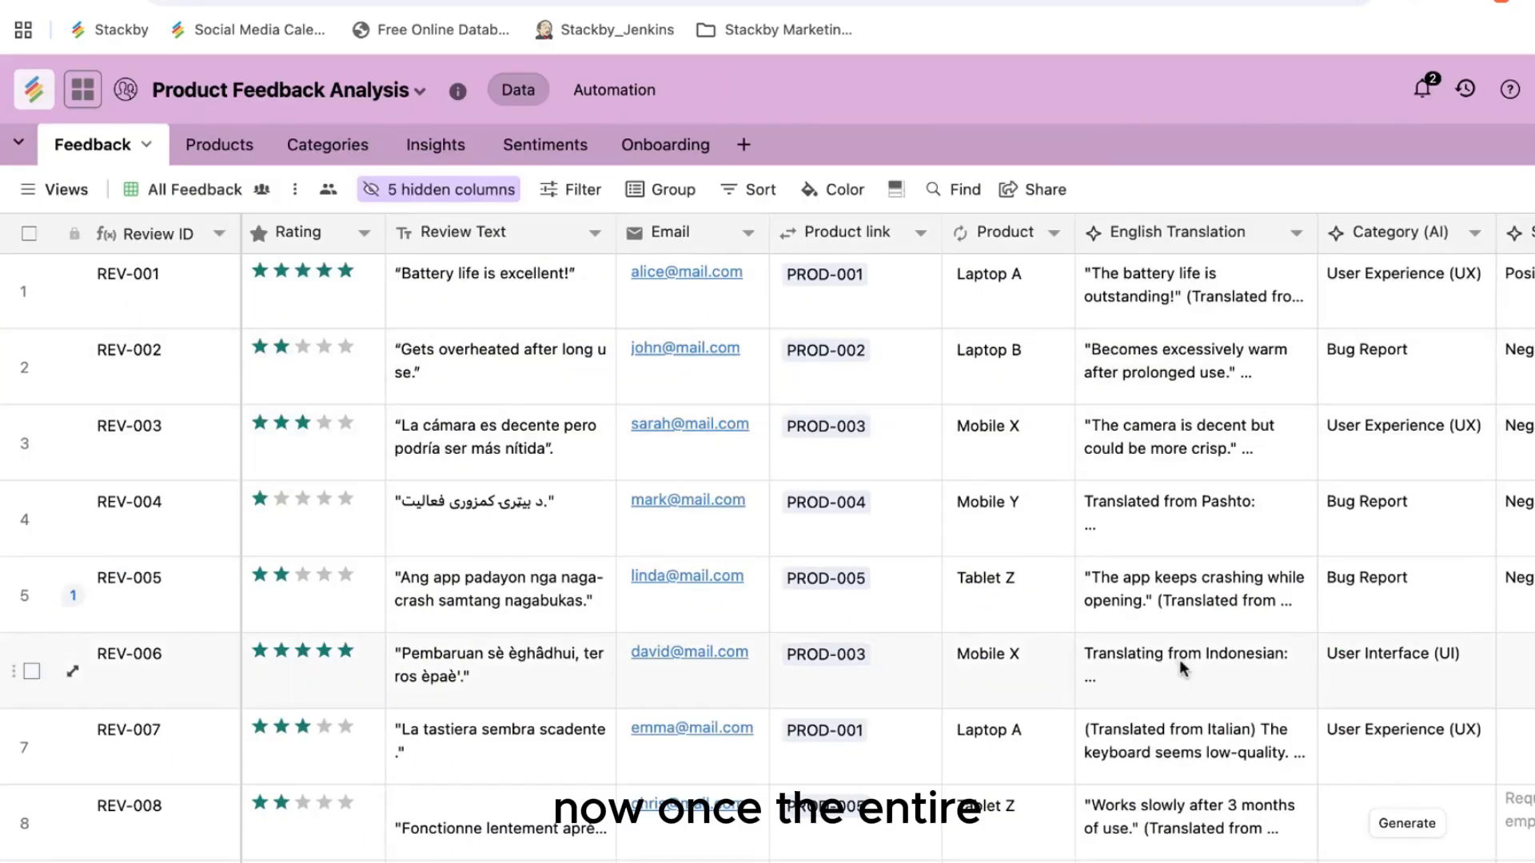
{"action": "scroll", "coordinate": [966, 727], "scroll_direction": "right", "scroll_amount": 1}
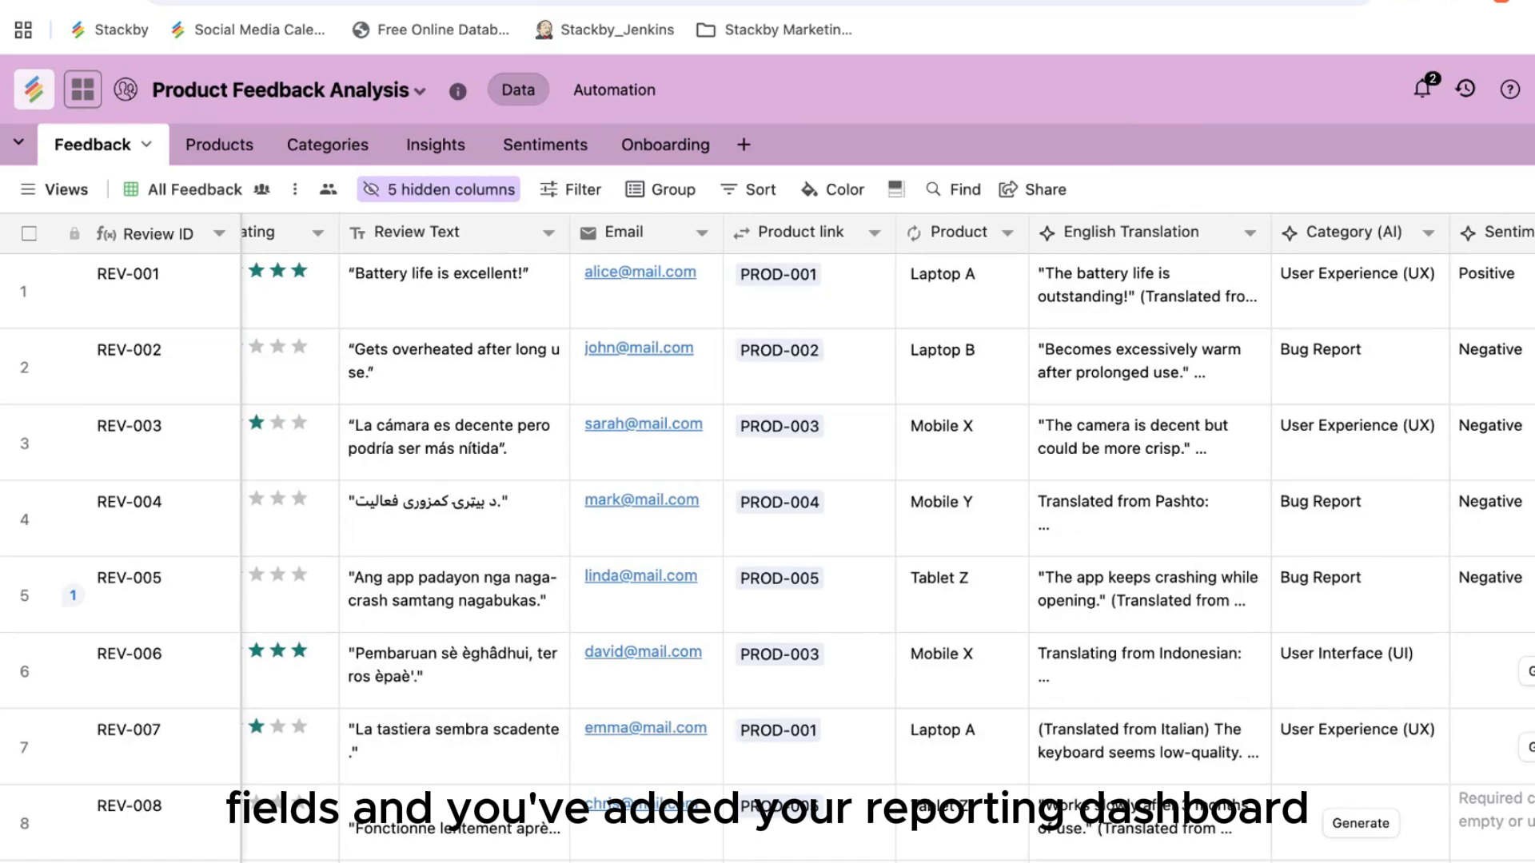
Step: Review the Thank you Email automation's row-created trigger and email, then open Weekly Internal Digest
{"action": "left_click", "coordinate": [657, 94]}
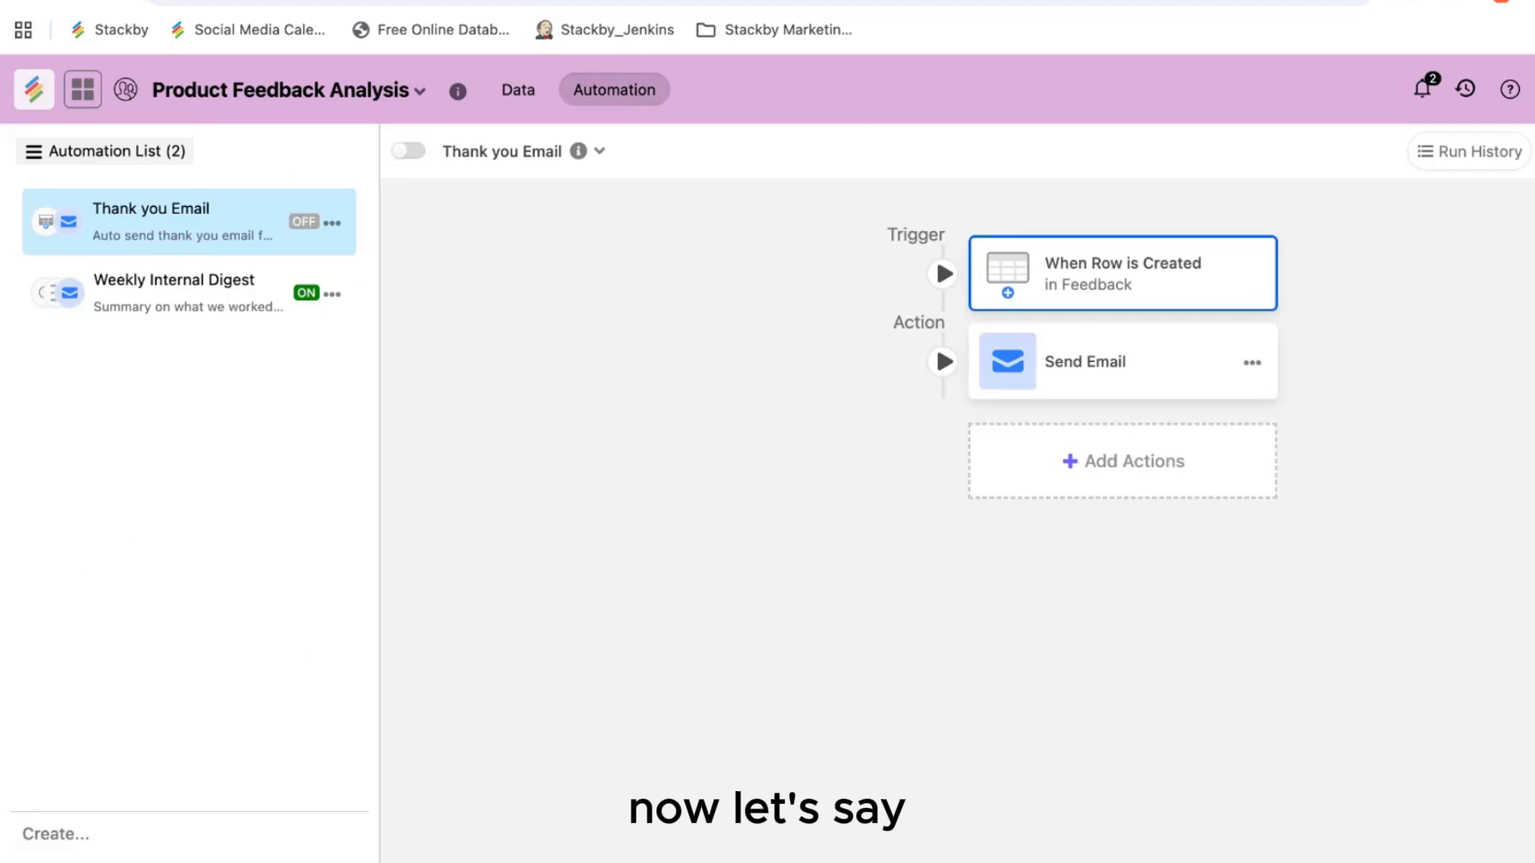
{"action": "left_click", "coordinate": [1071, 284]}
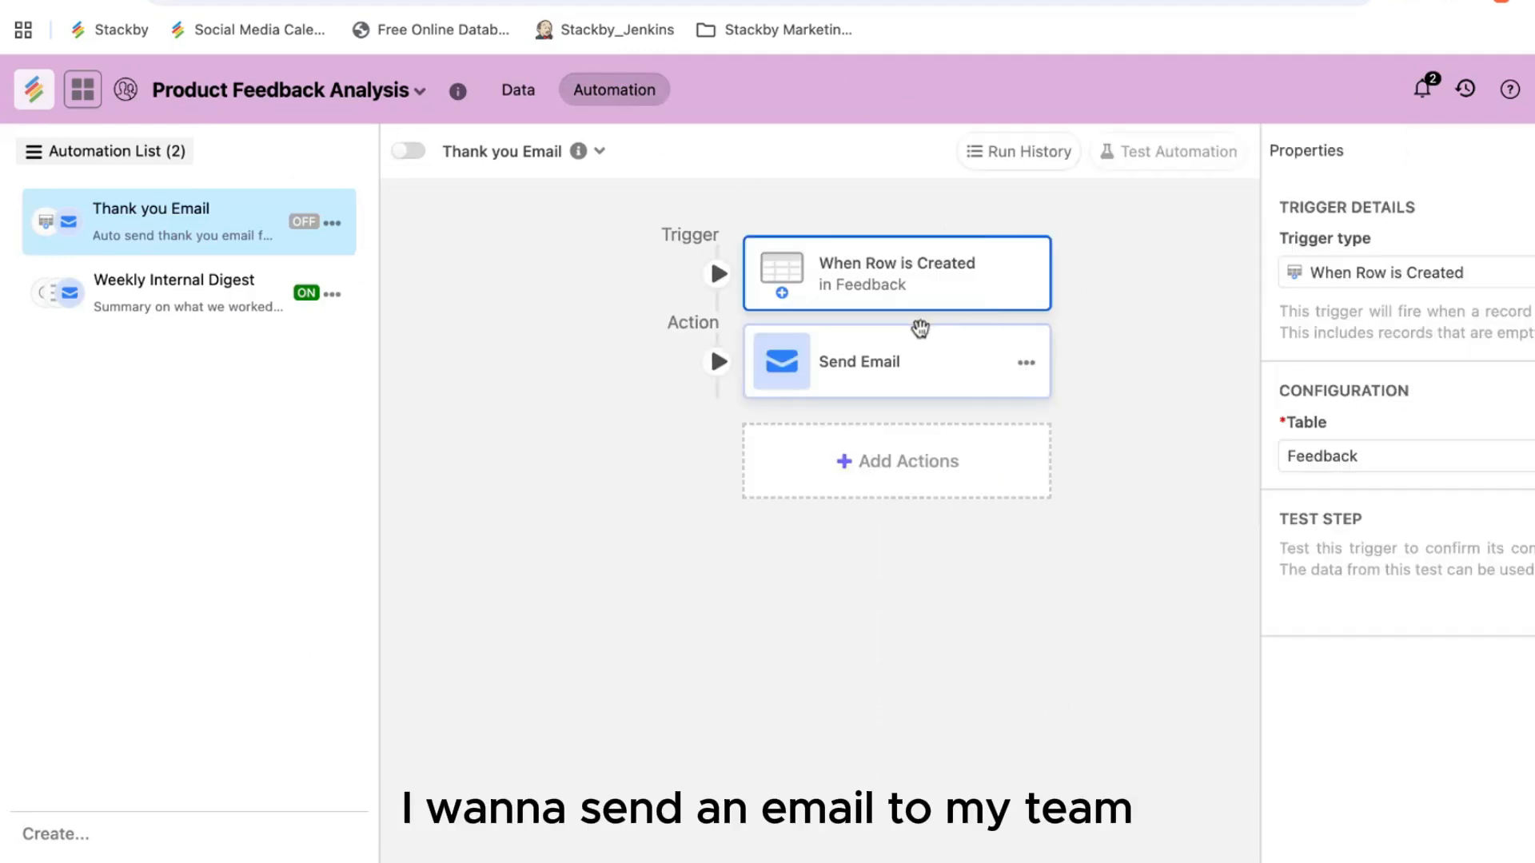
{"action": "left_click", "coordinate": [915, 370]}
{"action": "scroll", "coordinate": [1413, 660], "scroll_direction": "down", "scroll_amount": 3}
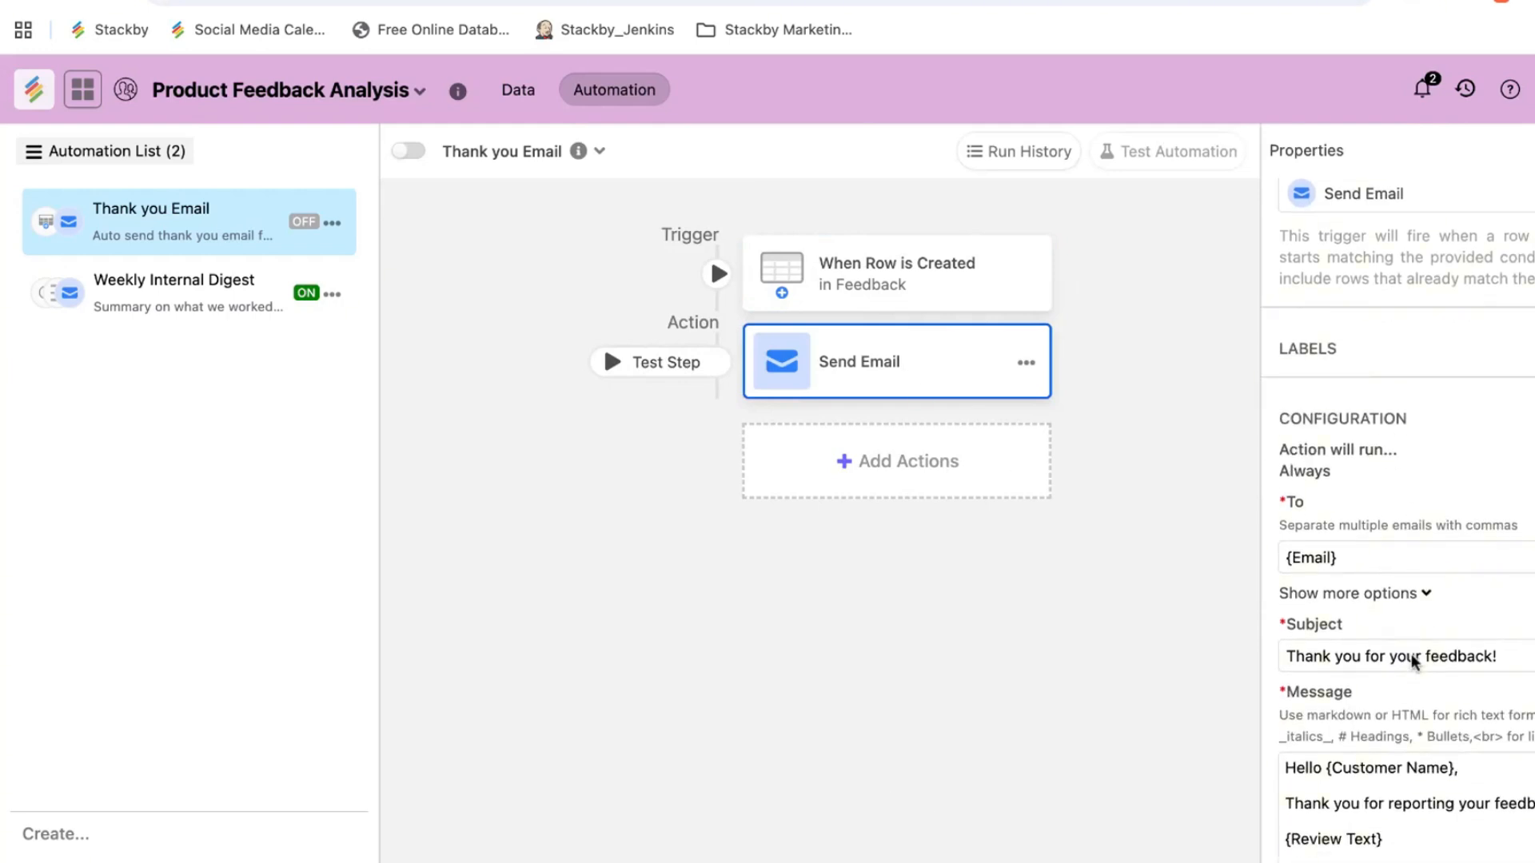
{"action": "scroll", "coordinate": [1410, 729], "scroll_direction": "down", "scroll_amount": 3}
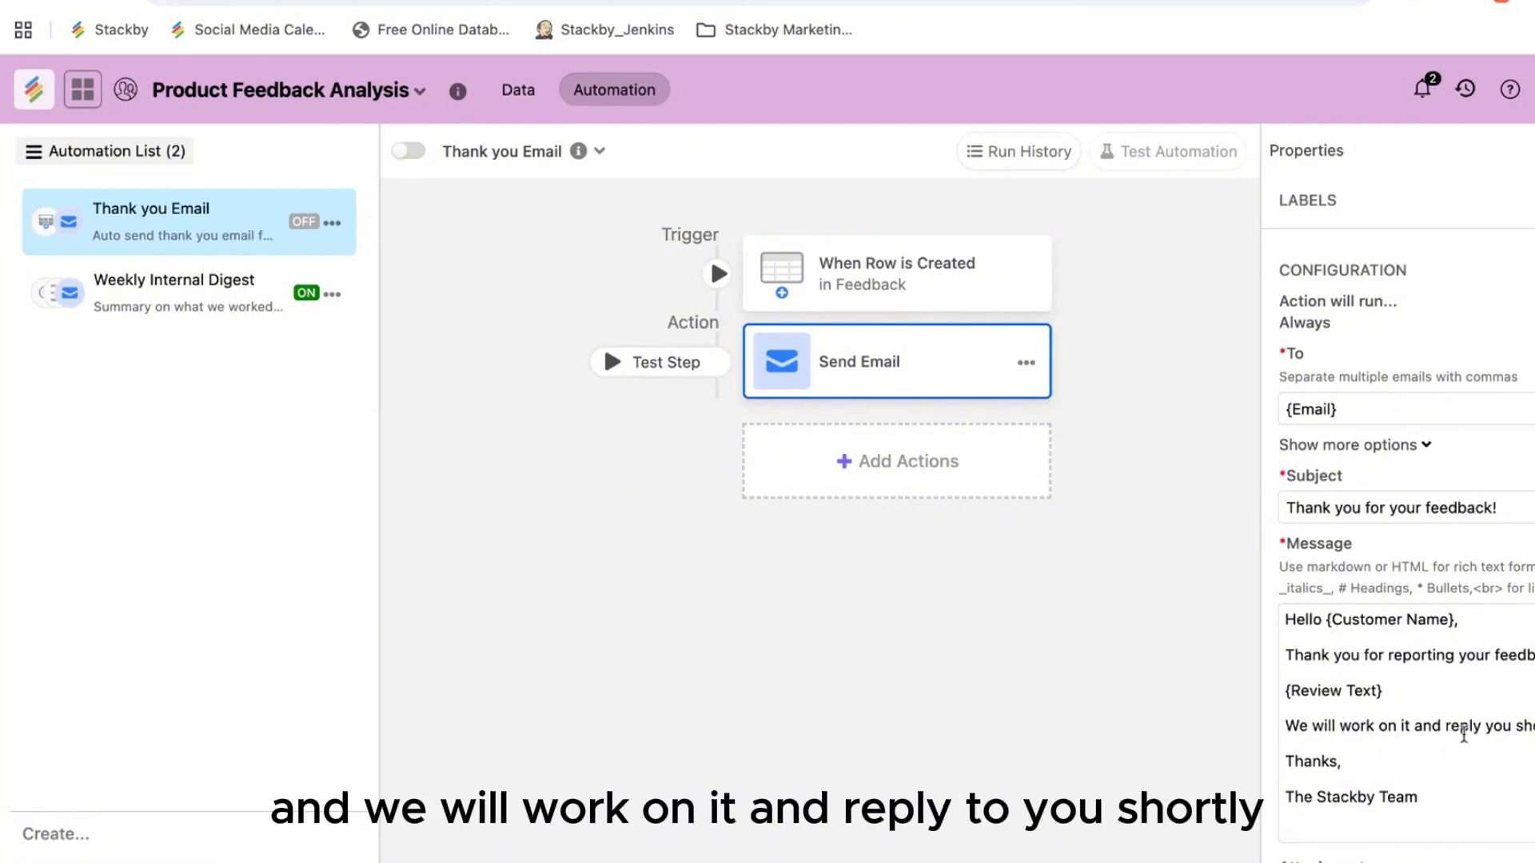
{"action": "left_click", "coordinate": [951, 291]}
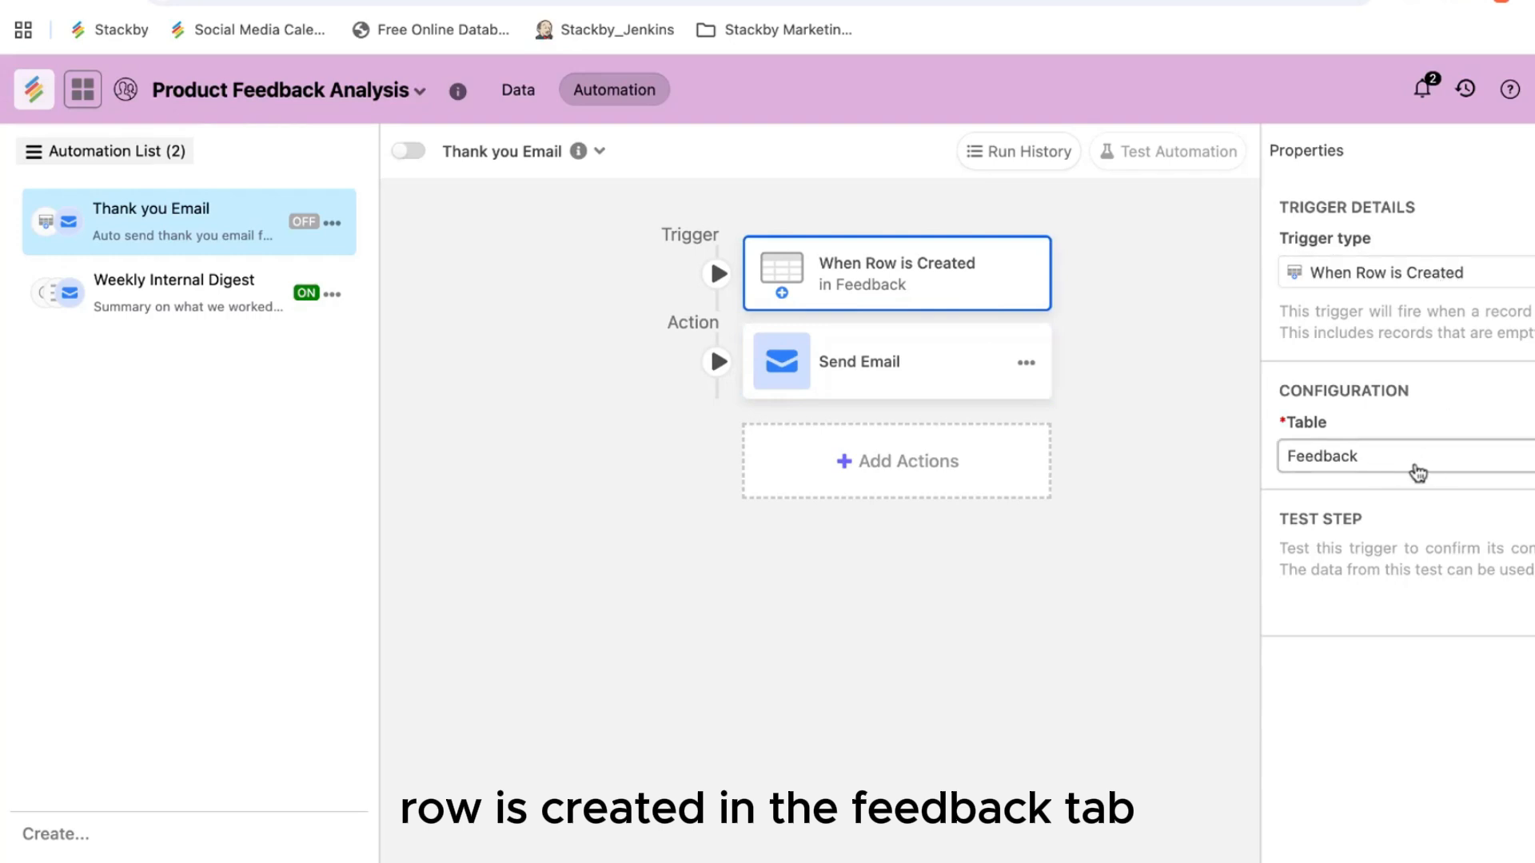
{"action": "left_click", "coordinate": [930, 351]}
{"action": "scroll", "coordinate": [1483, 760], "scroll_direction": "down", "scroll_amount": 3}
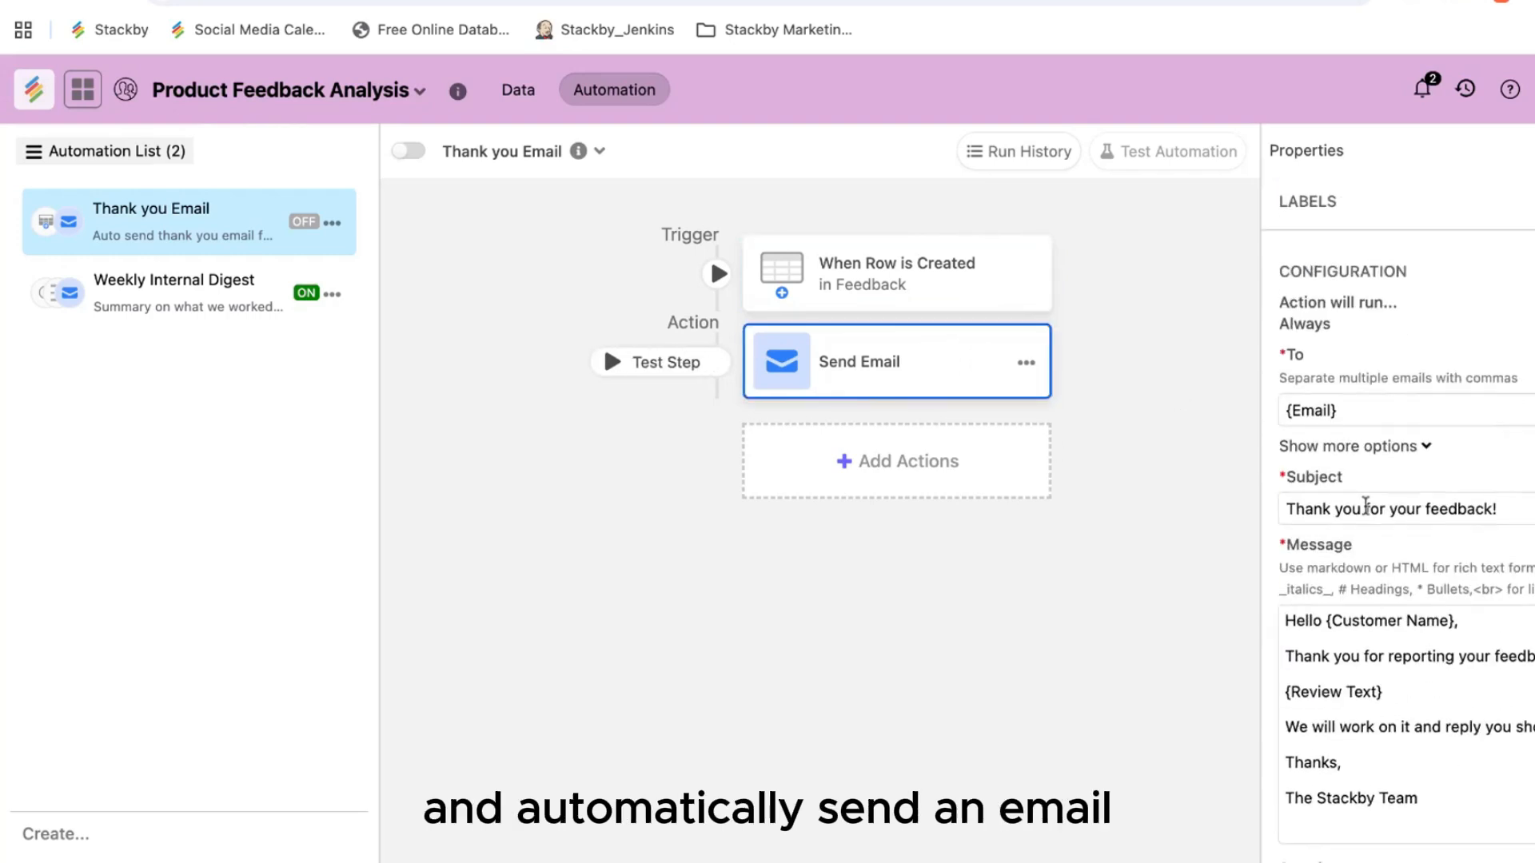
{"action": "left_click", "coordinate": [205, 310]}
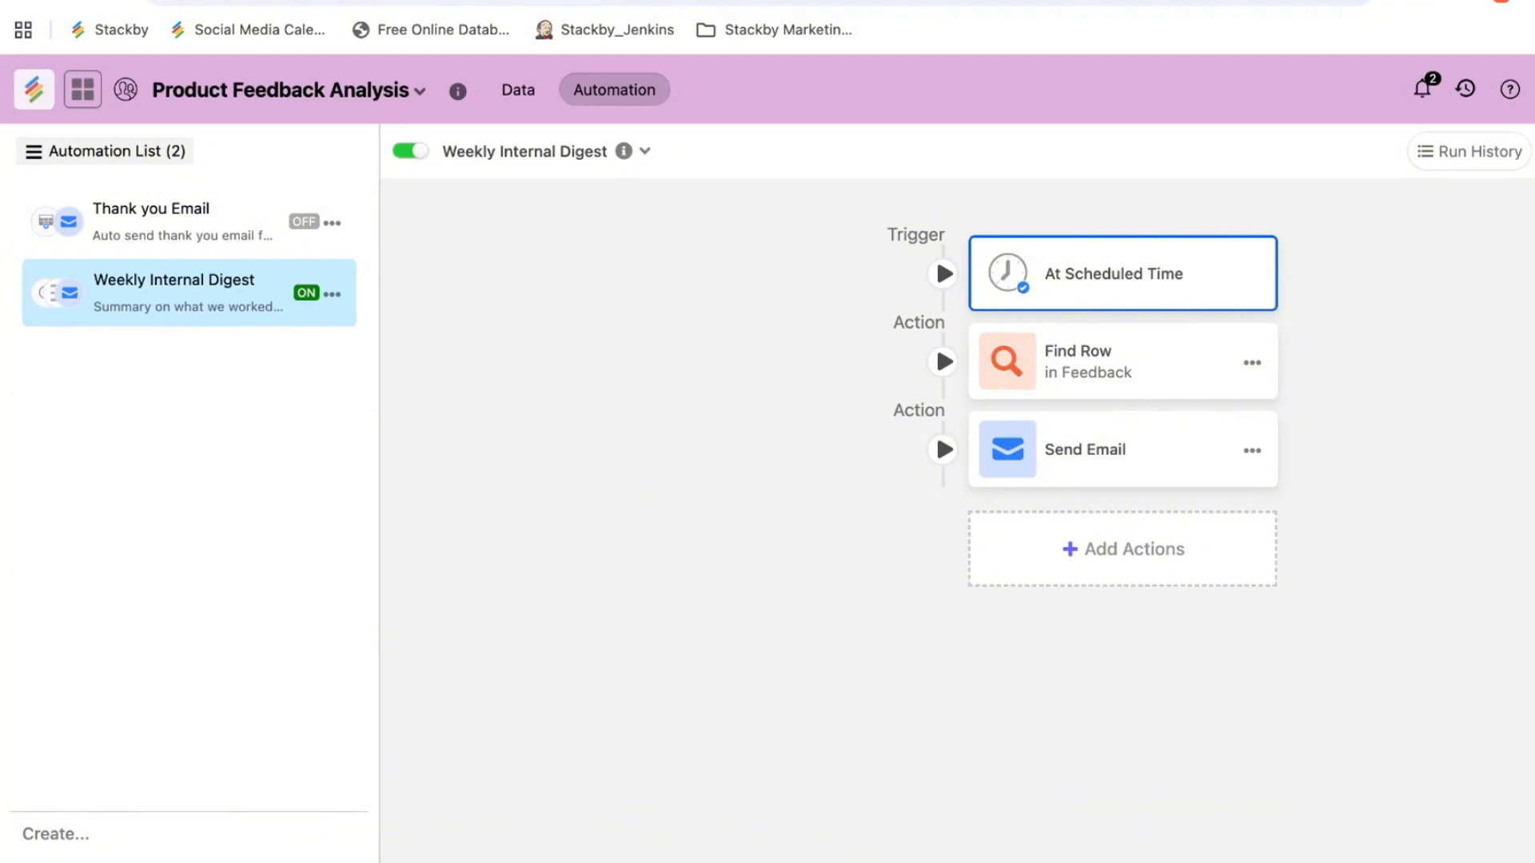
Step: Review the digest's schedule timing, Find Row conditions and Send Email settings
{"action": "left_click", "coordinate": [1147, 282]}
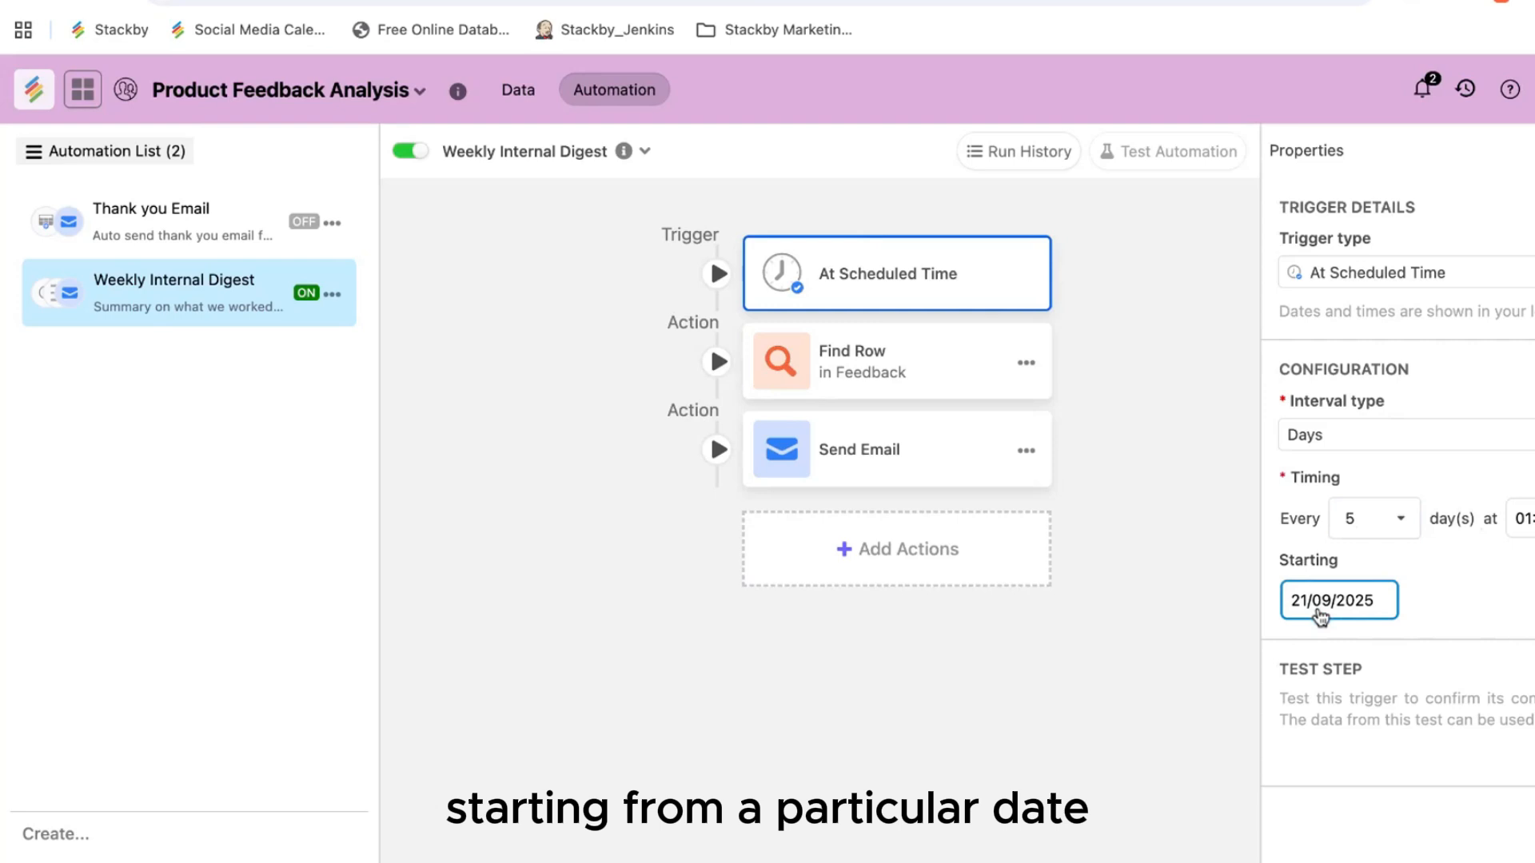
{"action": "left_click", "coordinate": [918, 363]}
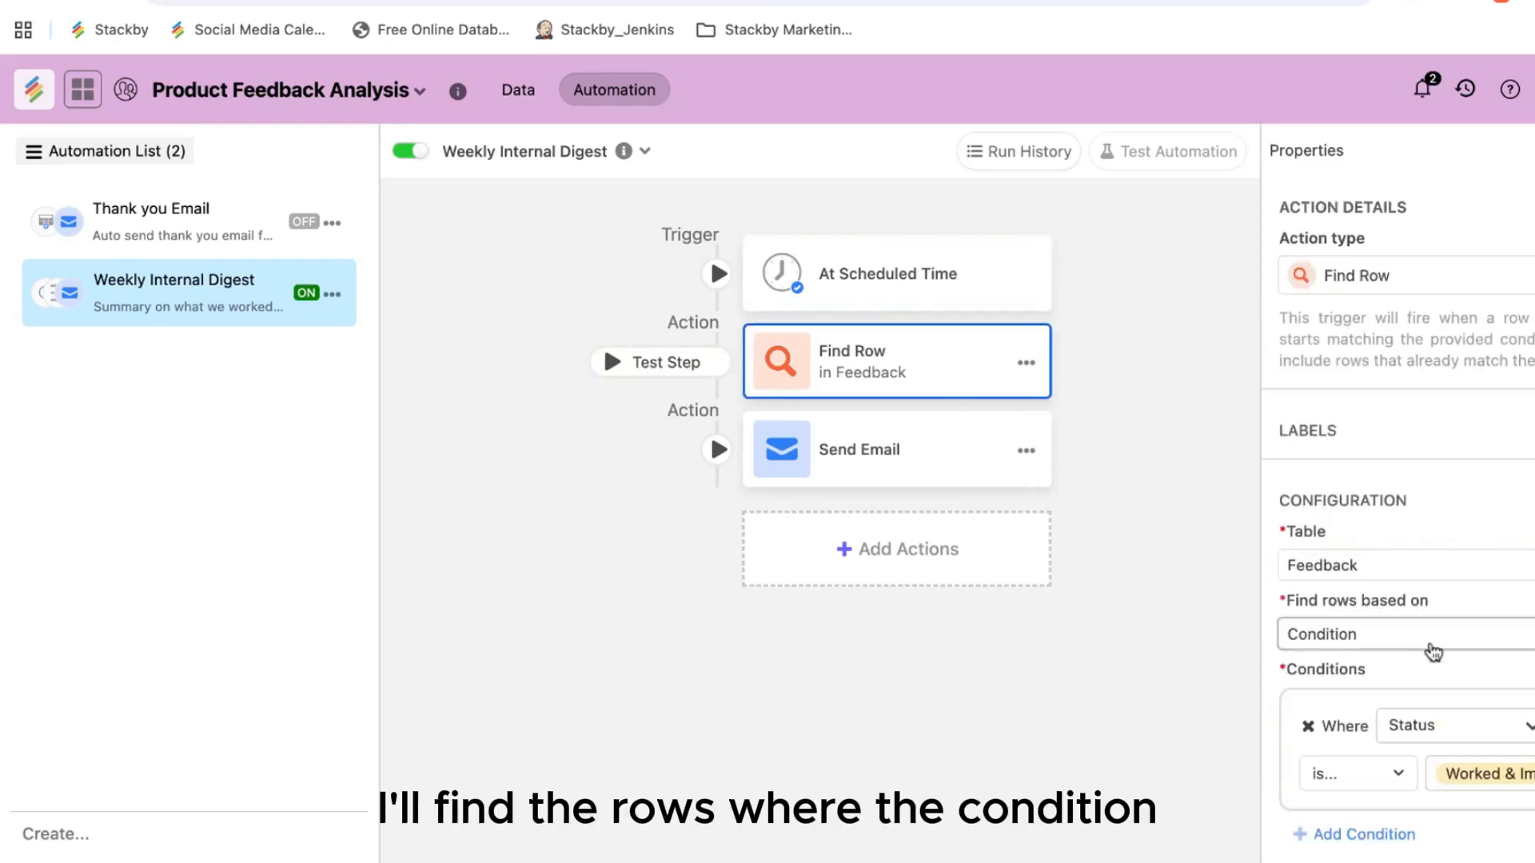
{"action": "scroll", "coordinate": [1431, 647], "scroll_direction": "down", "scroll_amount": 1}
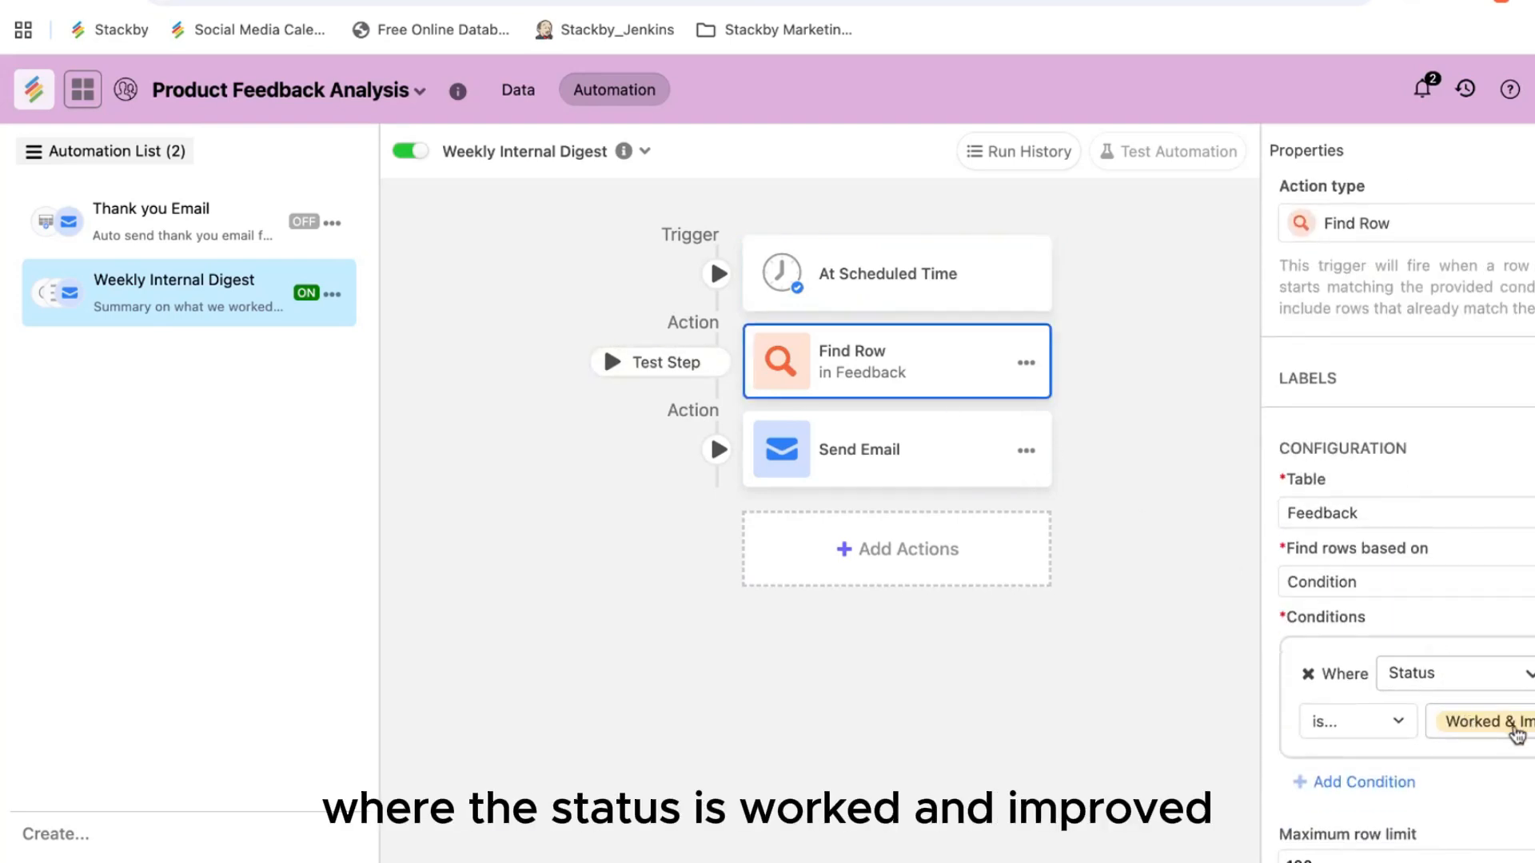
{"action": "left_click", "coordinate": [949, 463]}
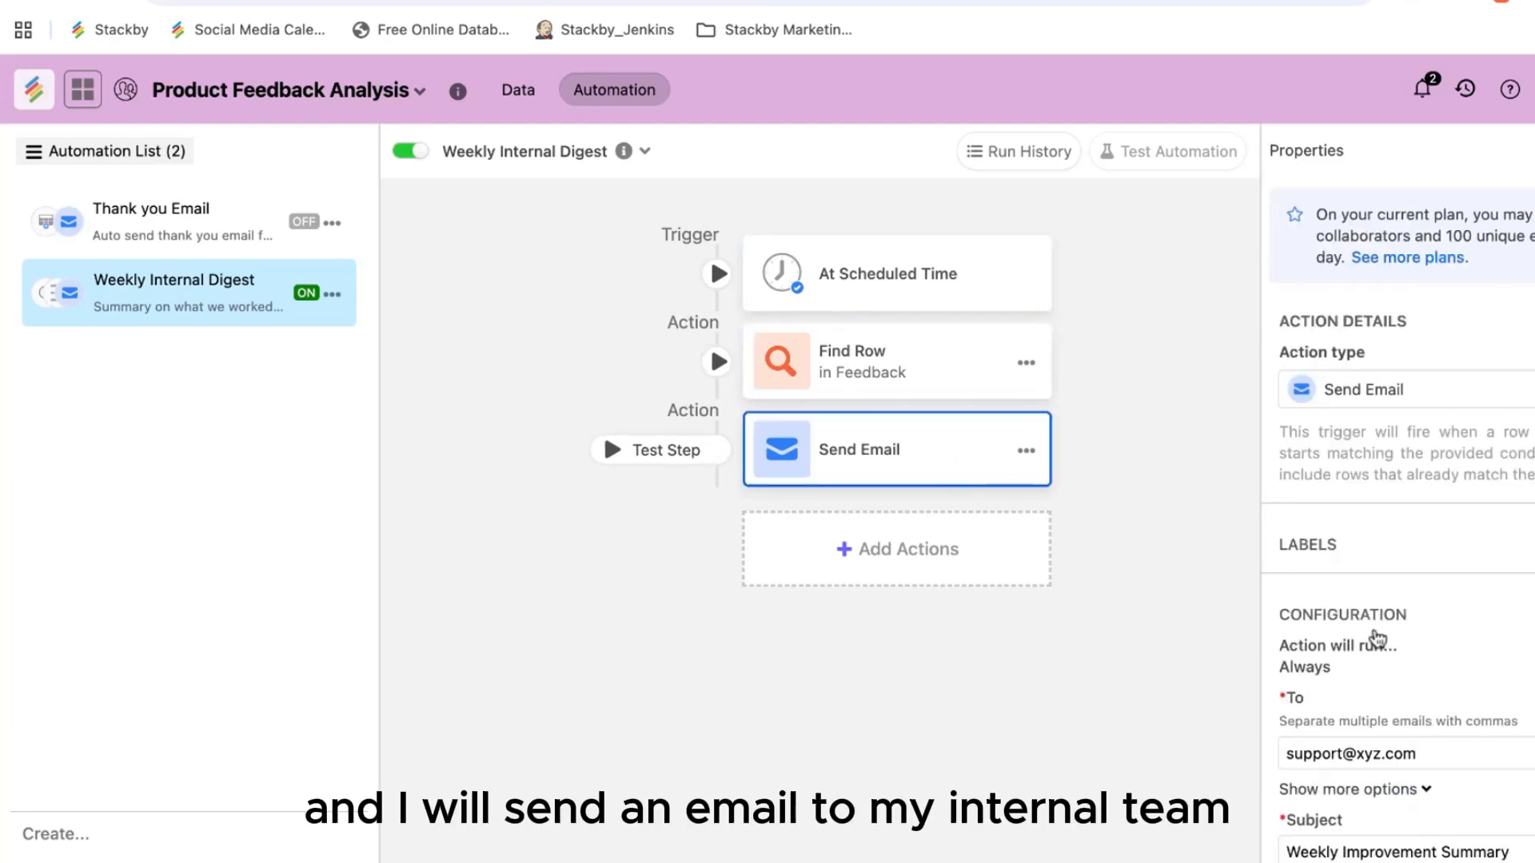
{"action": "scroll", "coordinate": [1428, 665], "scroll_direction": "down", "scroll_amount": 3}
{"action": "scroll", "coordinate": [1428, 667], "scroll_direction": "down", "scroll_amount": 2}
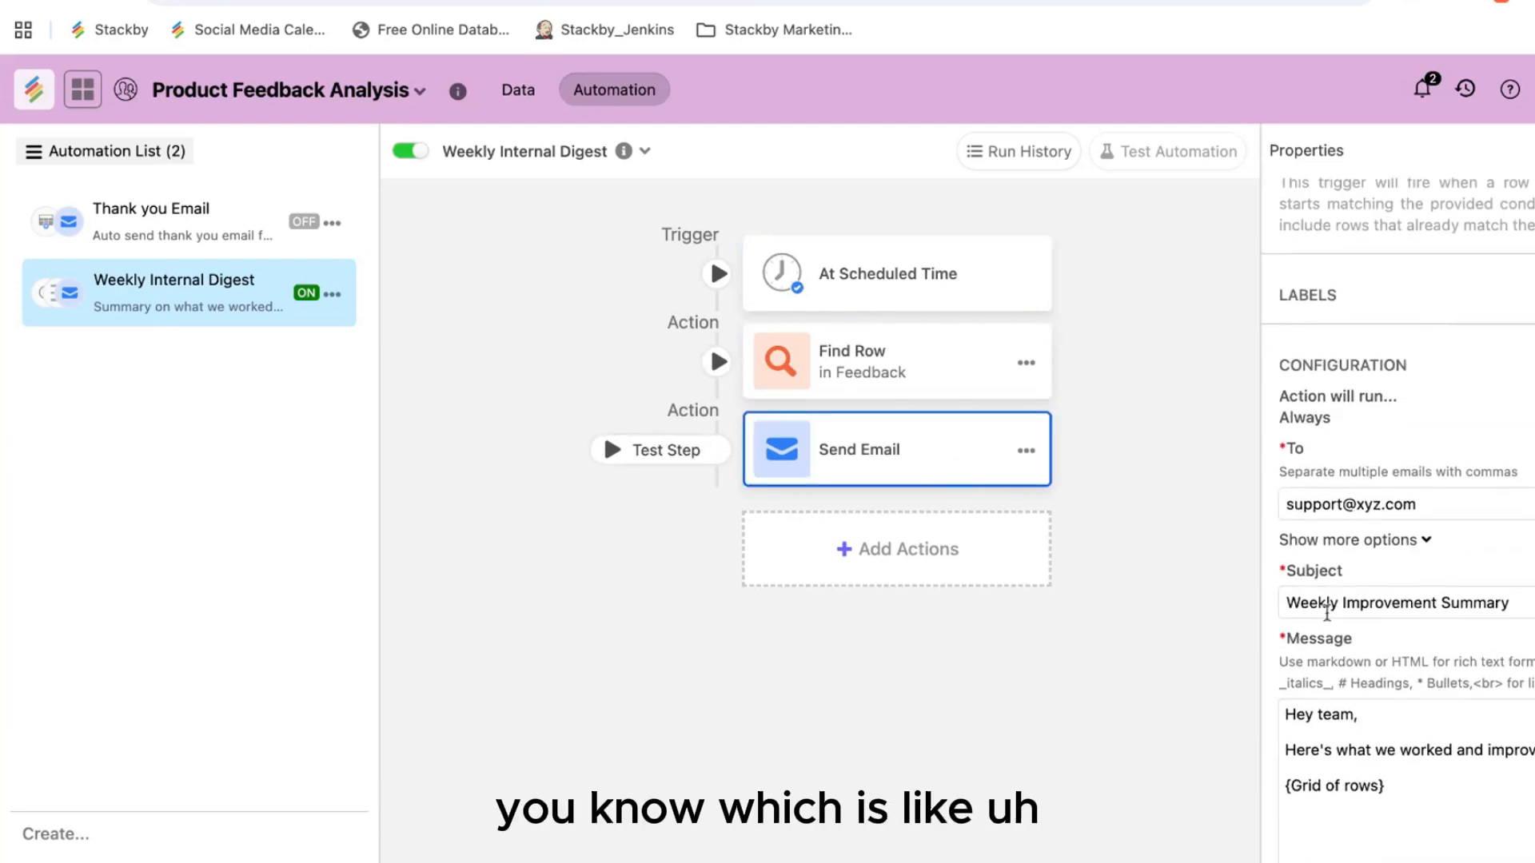
{"action": "scroll", "coordinate": [1452, 610], "scroll_direction": "down", "scroll_amount": 1}
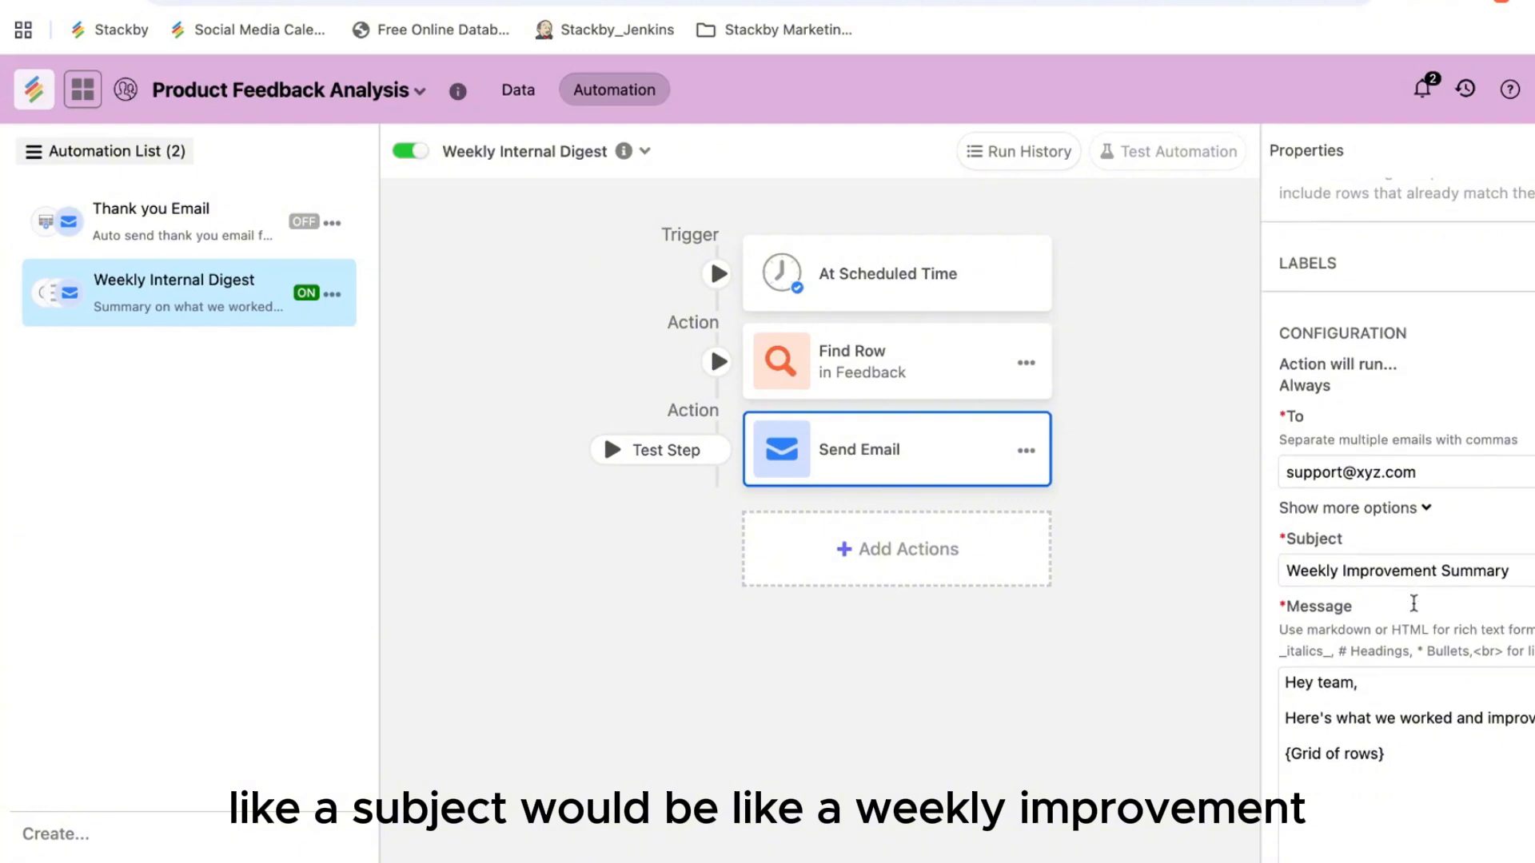
{"action": "scroll", "coordinate": [1450, 587], "scroll_direction": "down", "scroll_amount": 3}
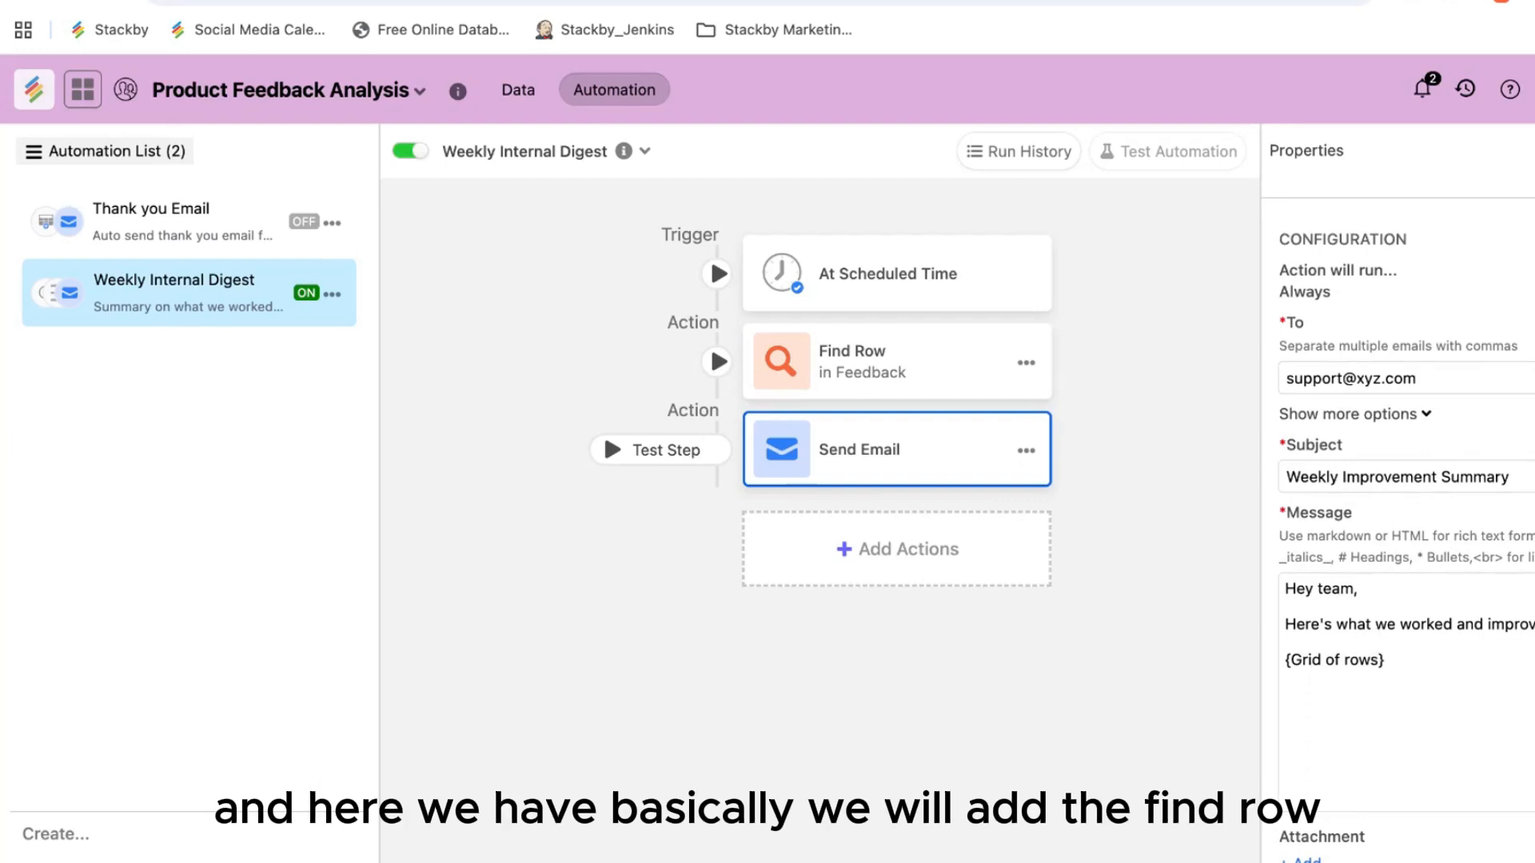
Step: Browse the Find Row data picker without inserting, then delete the {Grid of rows} placeholder
{"action": "left_click", "coordinate": [1531, 512]}
{"action": "left_click", "coordinate": [1172, 382]}
{"action": "scroll", "coordinate": [1378, 468], "scroll_direction": "down", "scroll_amount": 3}
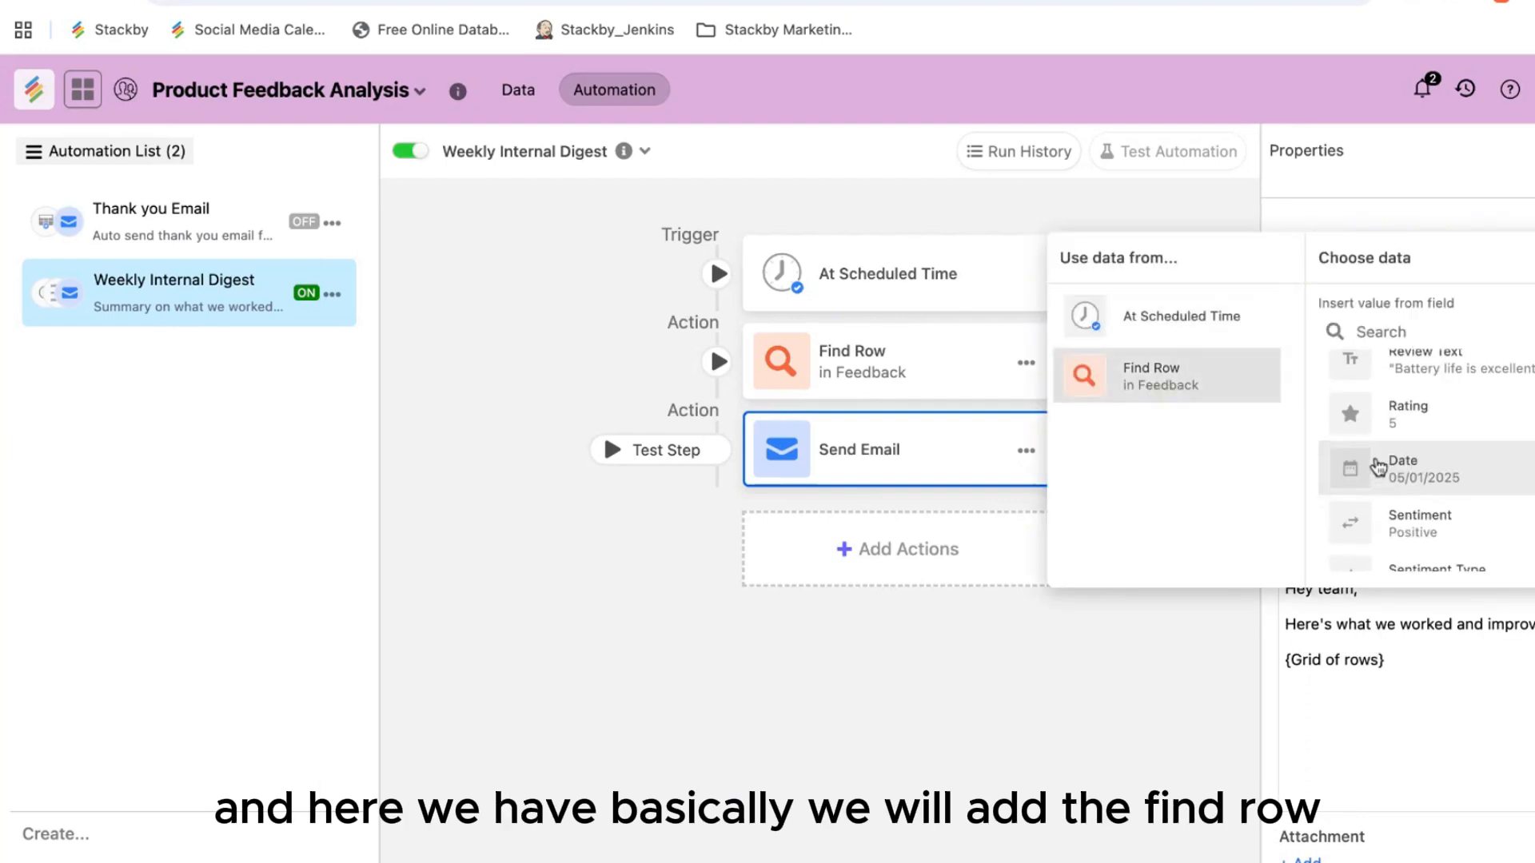
{"action": "scroll", "coordinate": [1378, 468], "scroll_direction": "down", "scroll_amount": 5}
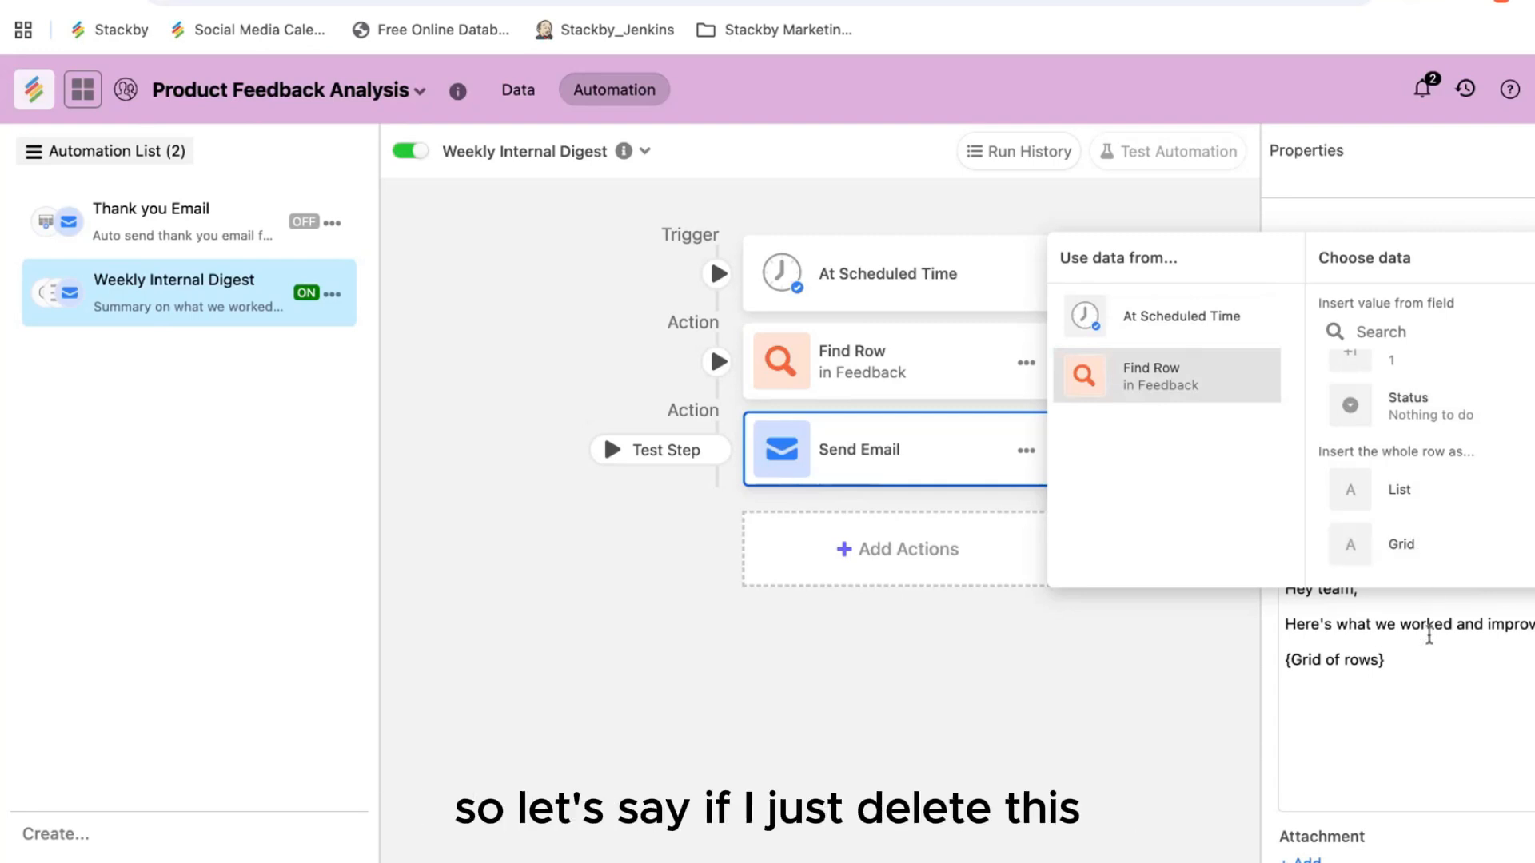
{"action": "left_click", "coordinate": [1407, 657]}
{"action": "key", "text": "shift+Home"}
{"action": "key", "text": "BackSpace"}
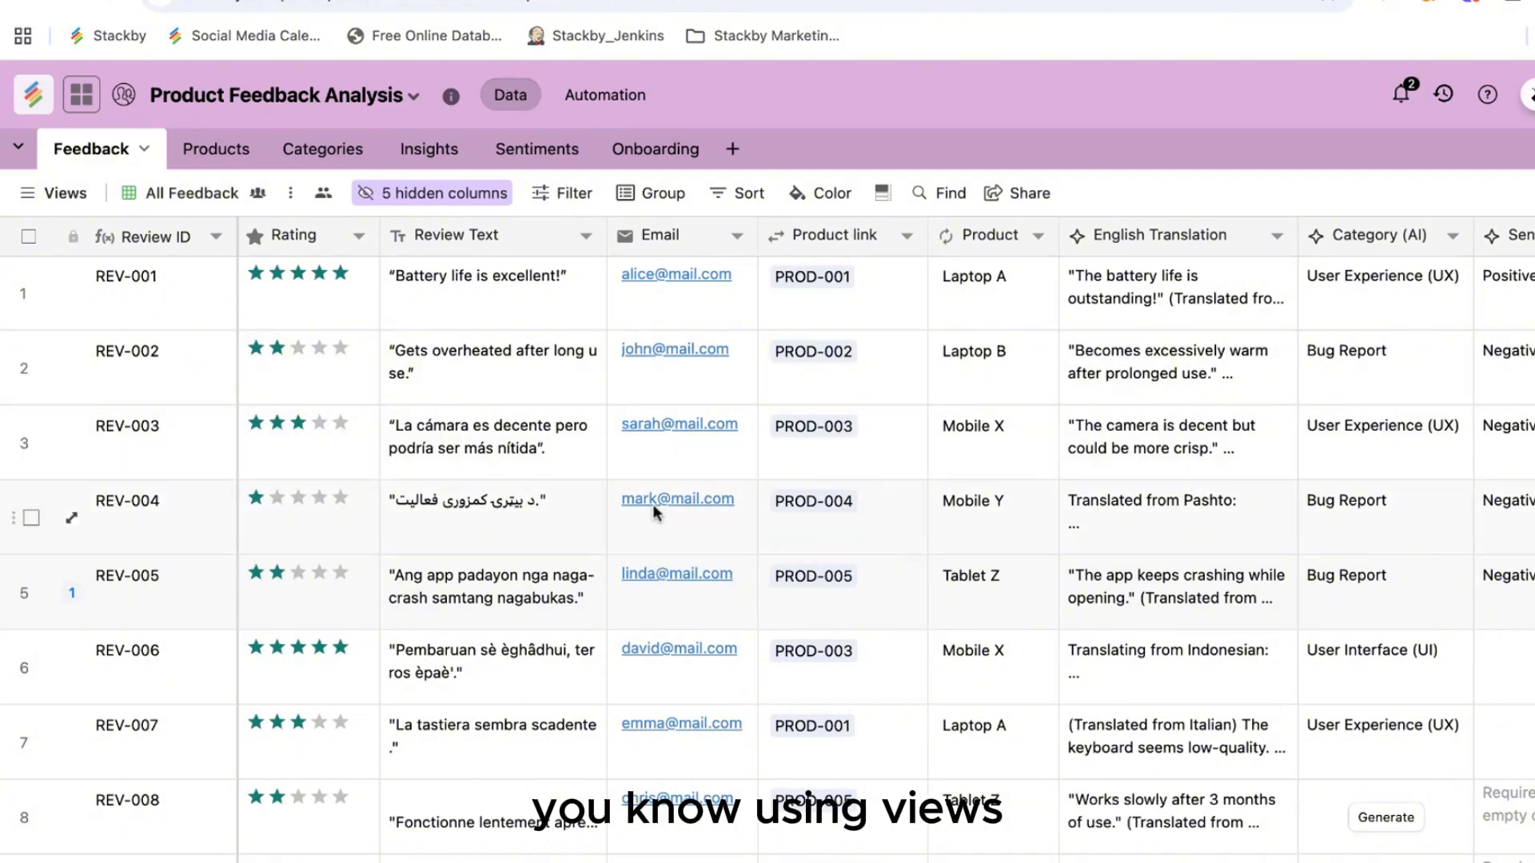
{"action": "scroll", "coordinate": [1033, 304], "scroll_direction": "right", "scroll_amount": 5}
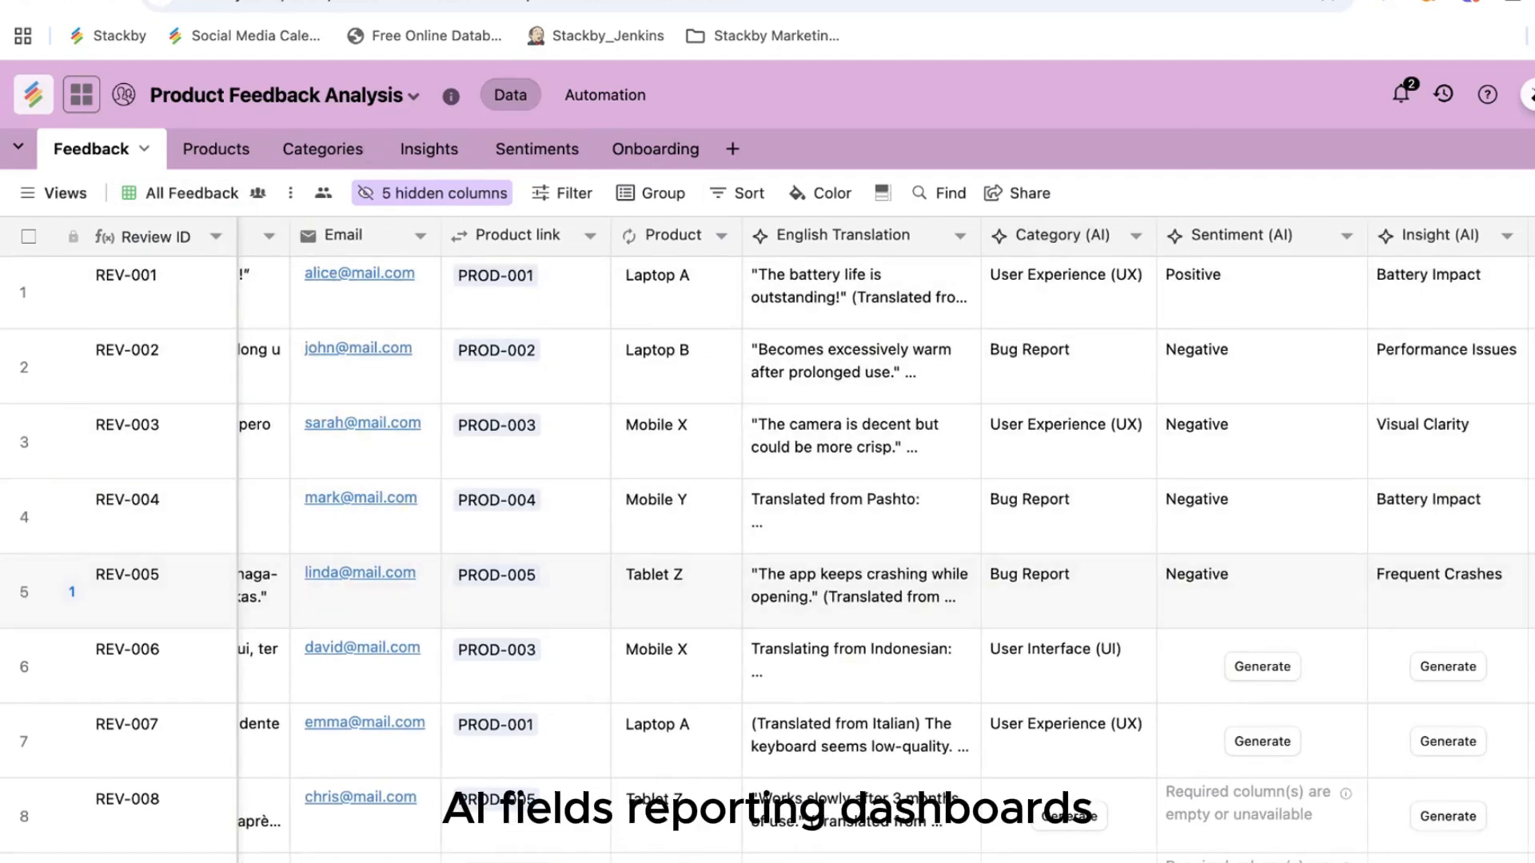
{"action": "left_click", "coordinate": [1528, 94]}
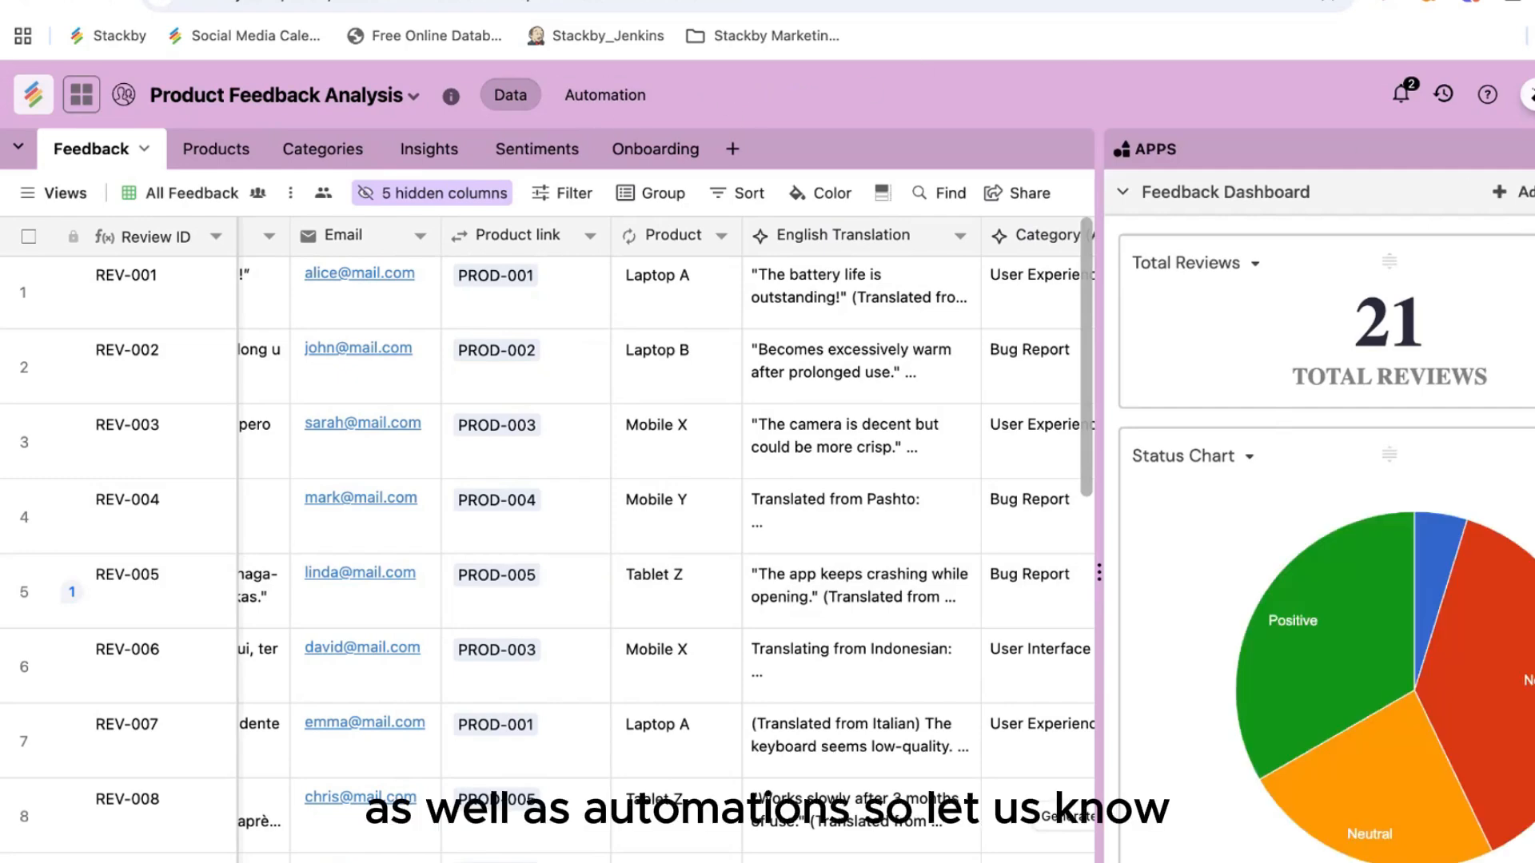
{"action": "left_click", "coordinate": [1529, 95]}
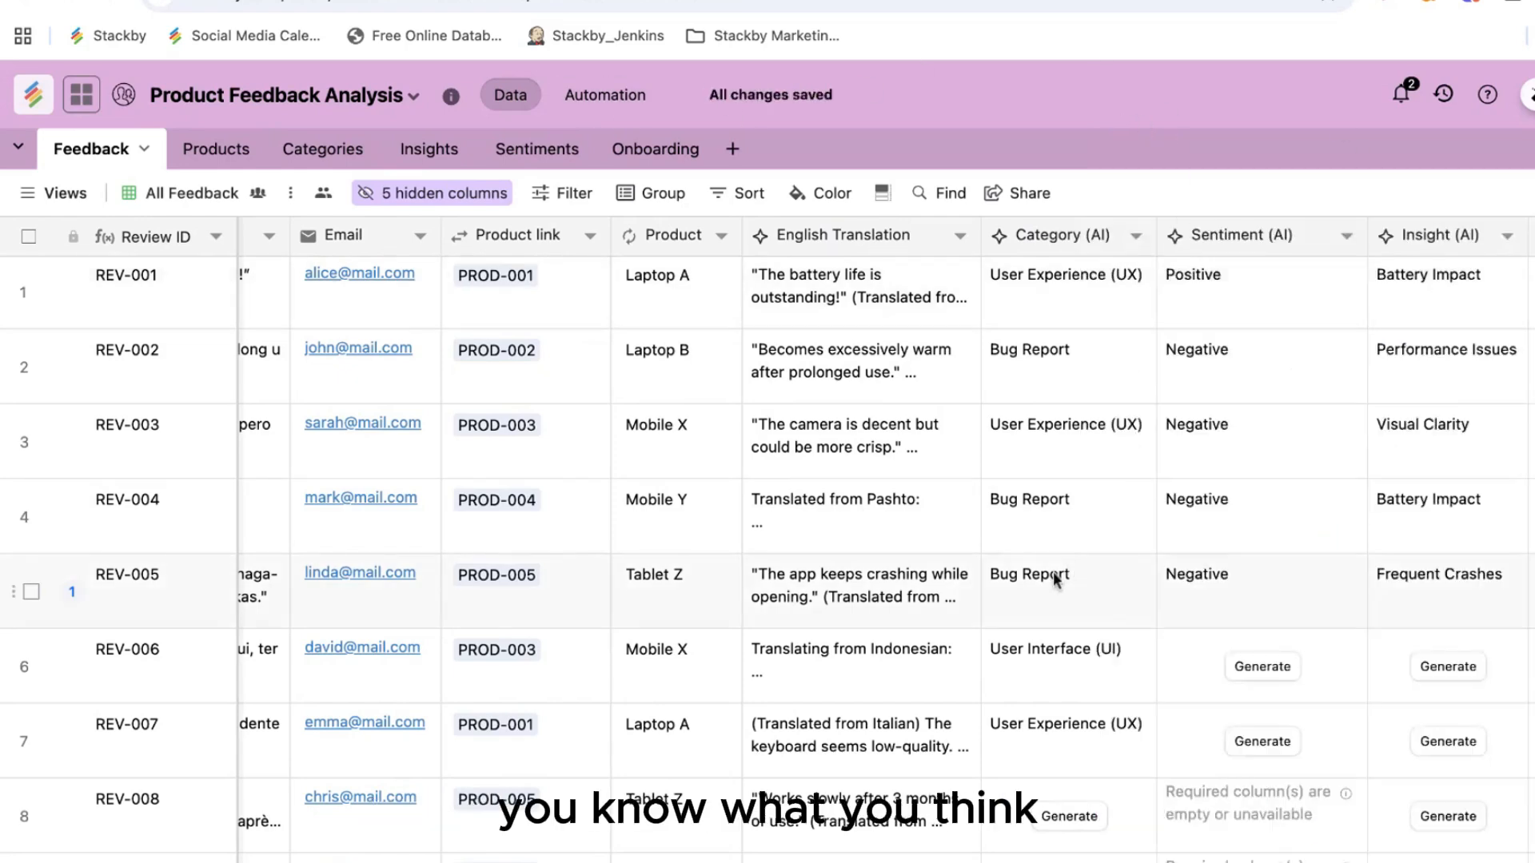
{"action": "scroll", "coordinate": [1053, 572], "scroll_direction": "left", "scroll_amount": 4}
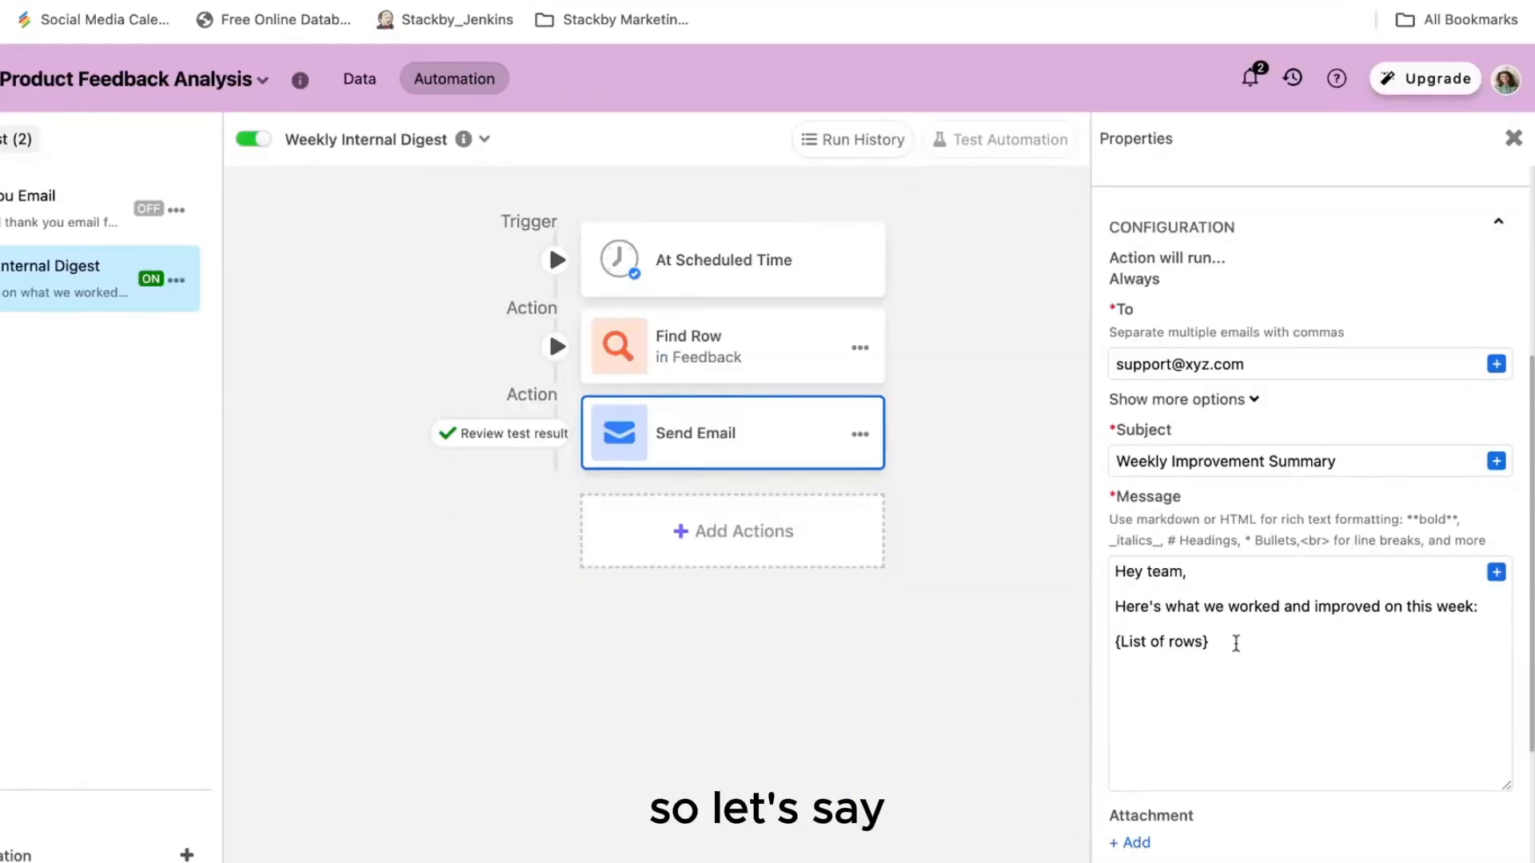
Step: Replace the message placeholder with a Find Row list of Customer Name, Email, Review Text and Rating
{"action": "triple_click", "coordinate": [1232, 640]}
{"action": "key", "text": "BackSpace"}
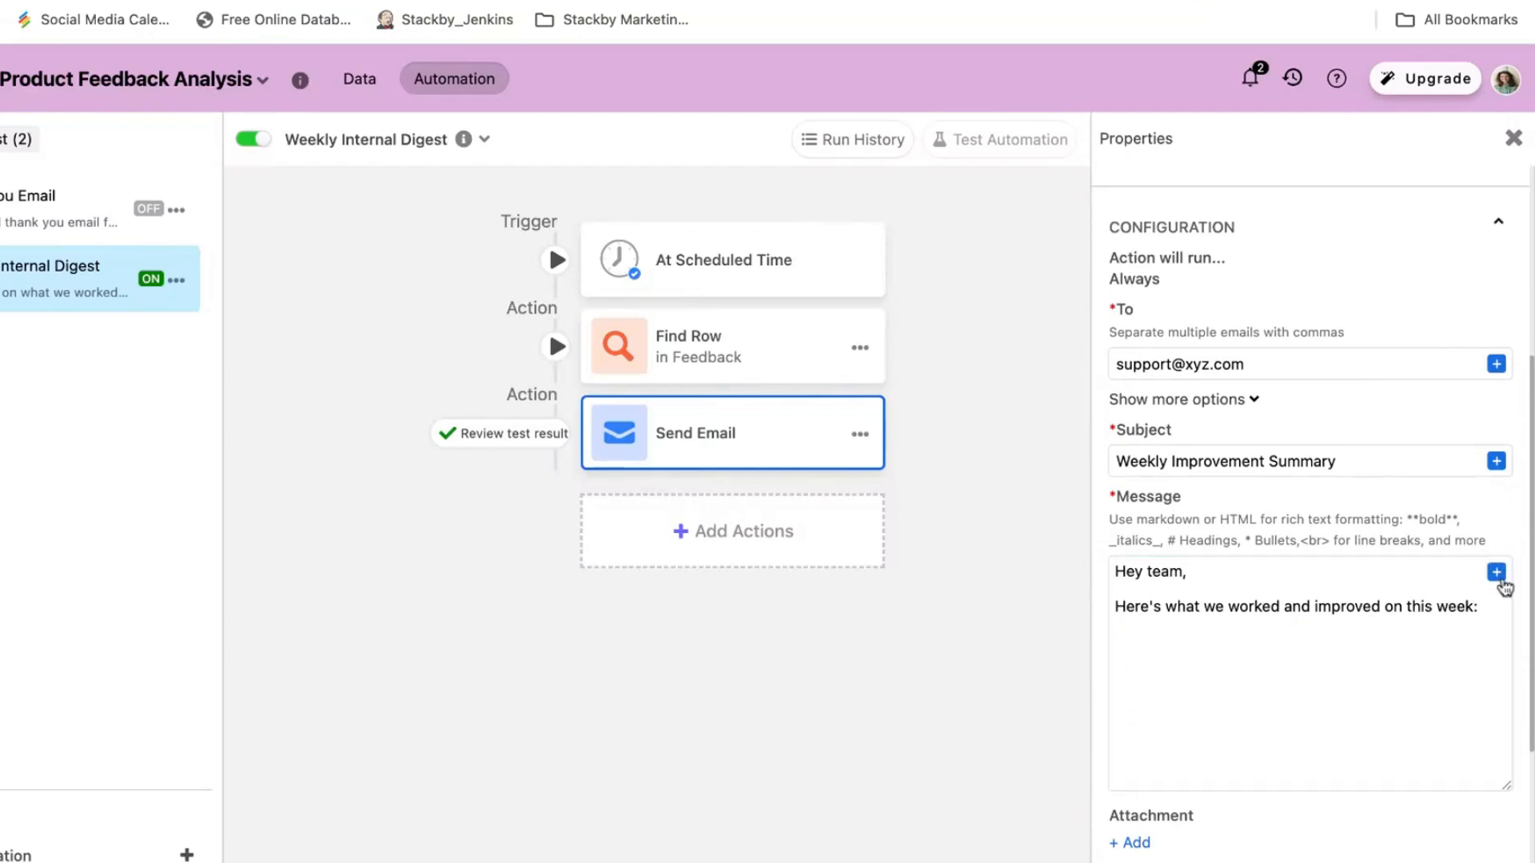
{"action": "left_click", "coordinate": [1497, 574]}
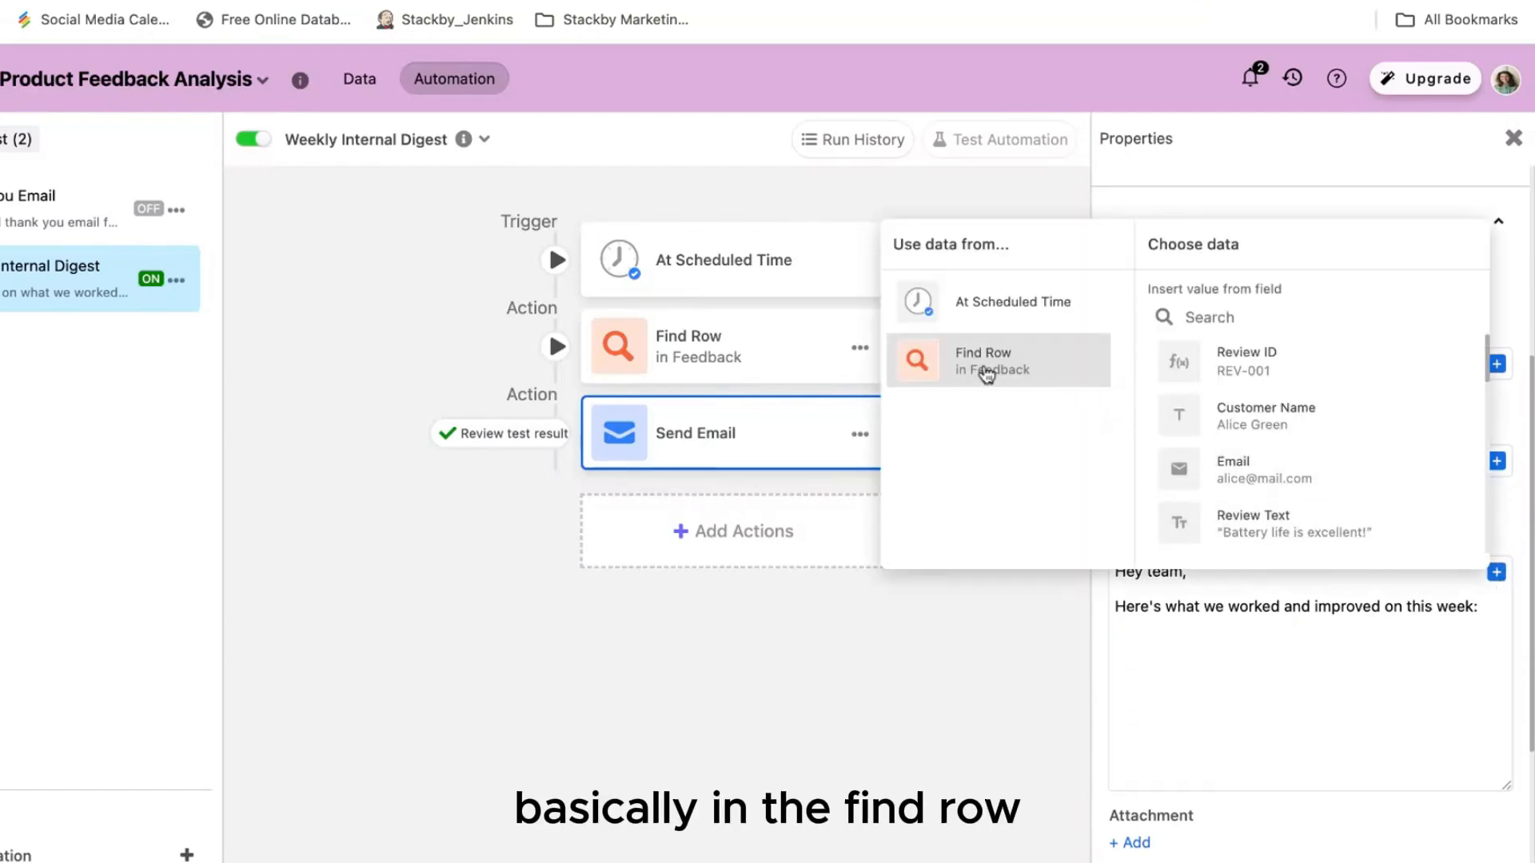
{"action": "scroll", "coordinate": [1295, 453], "scroll_direction": "down", "scroll_amount": 10}
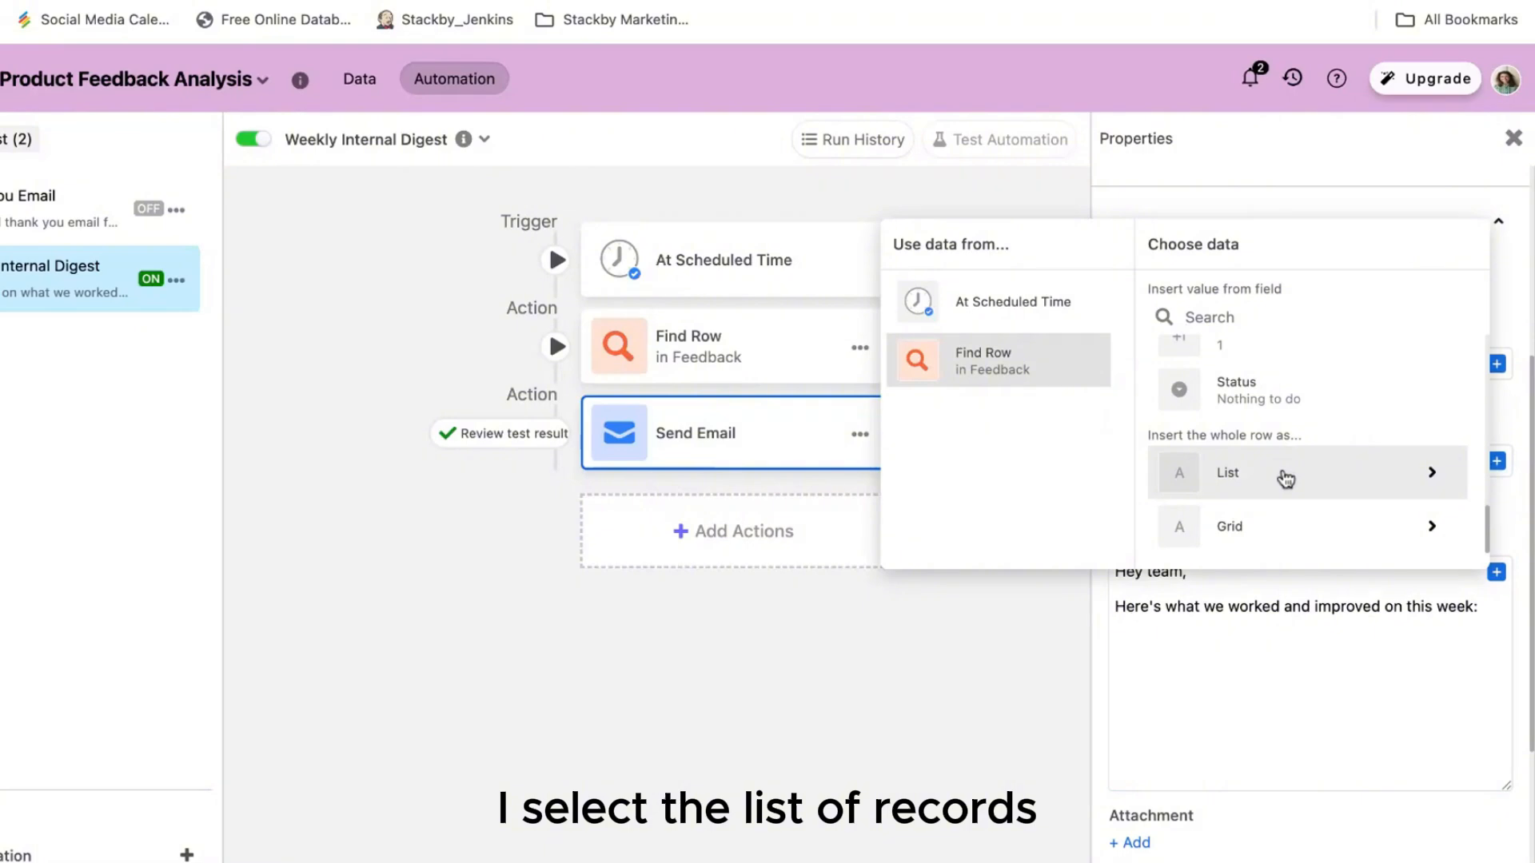
{"action": "left_click", "coordinate": [1285, 478]}
{"action": "left_click", "coordinate": [1165, 368]}
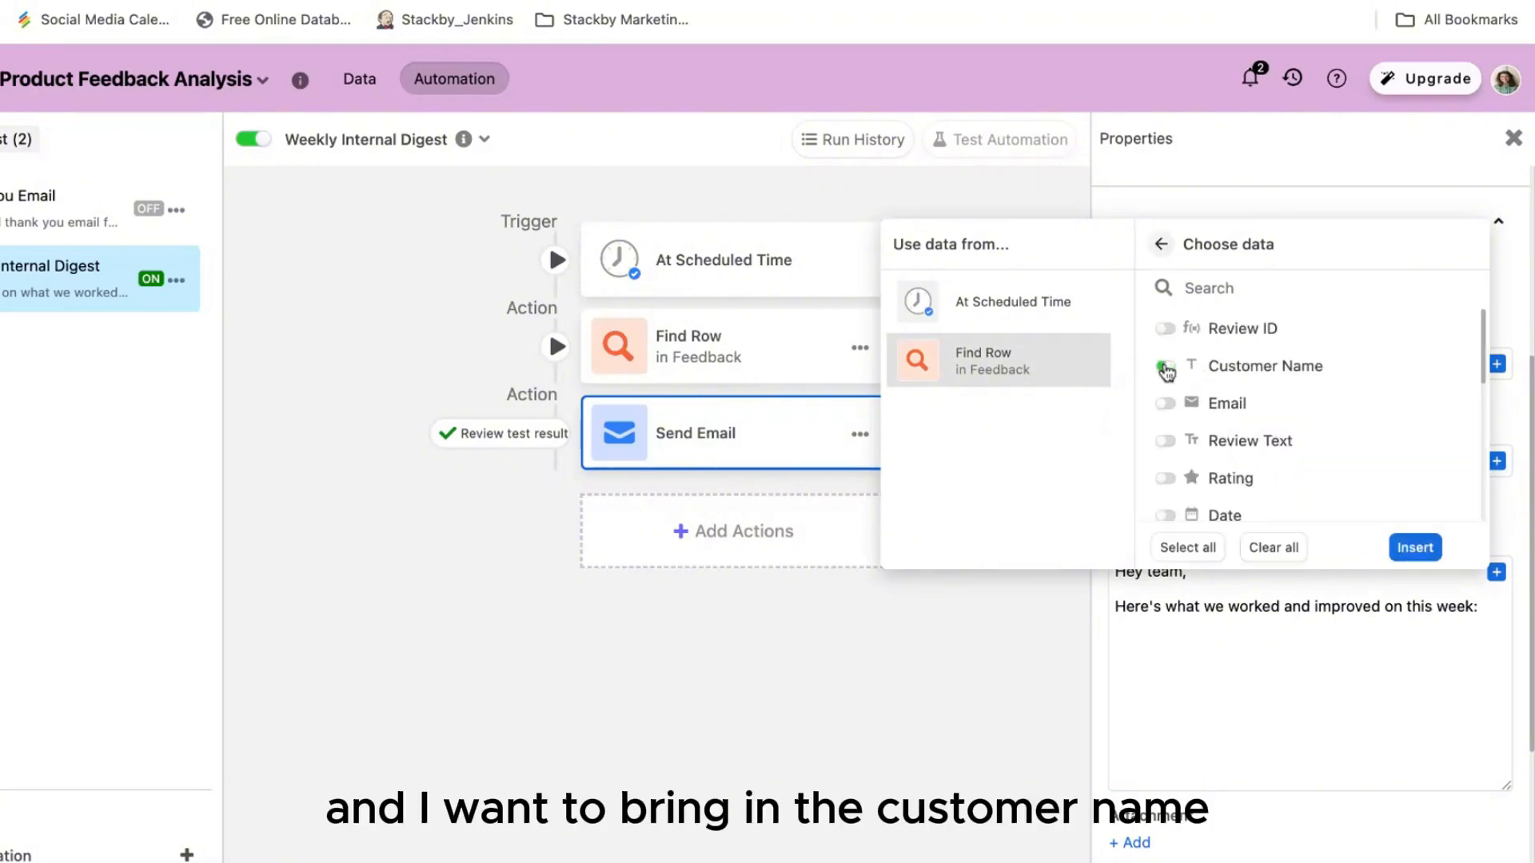
{"action": "left_click", "coordinate": [1165, 403]}
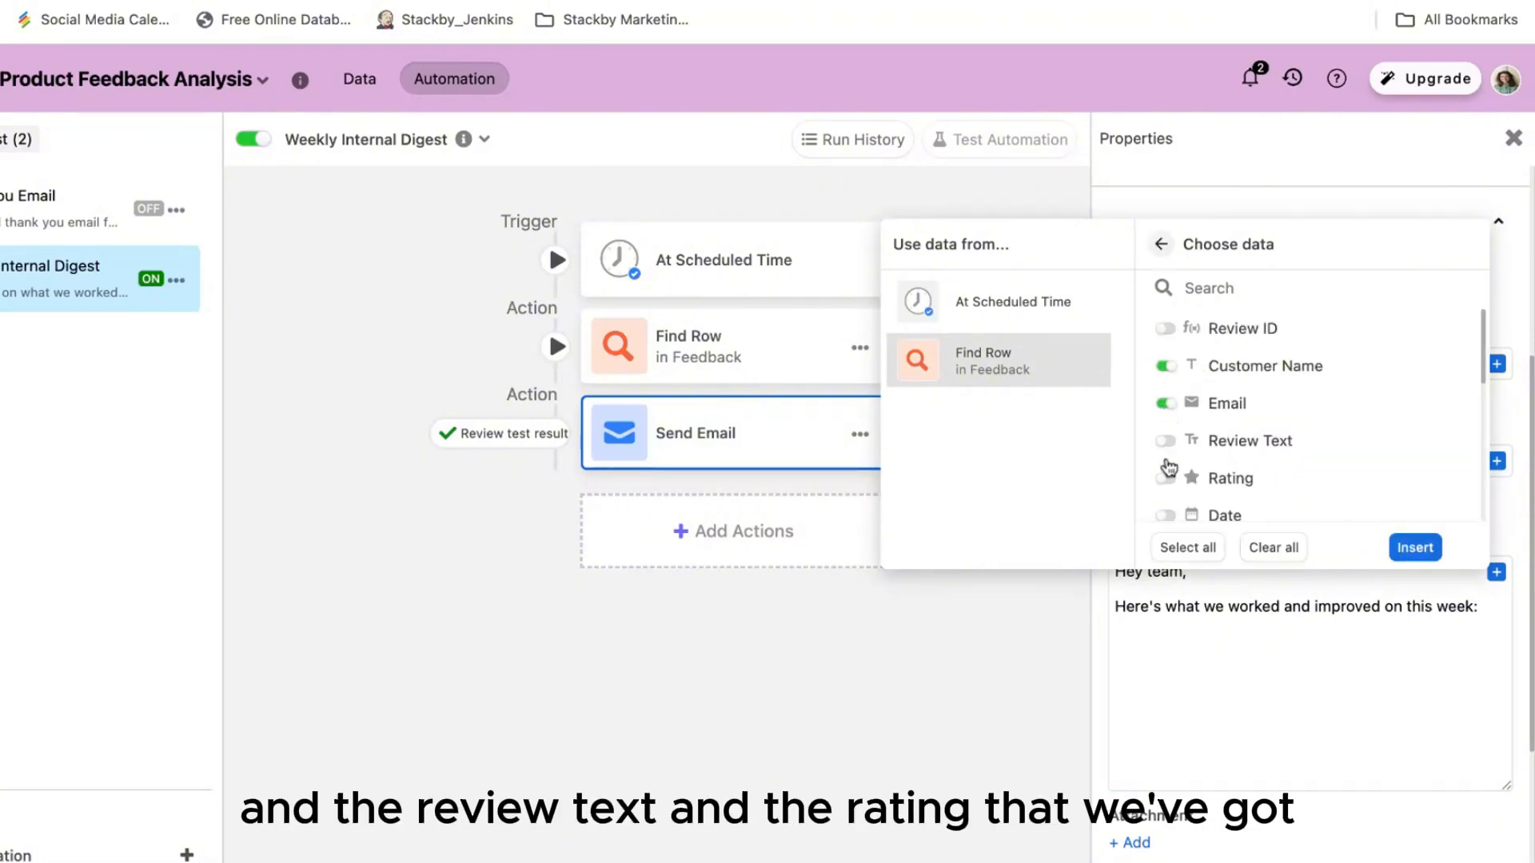
{"action": "left_click", "coordinate": [1164, 441]}
{"action": "left_click", "coordinate": [1164, 478]}
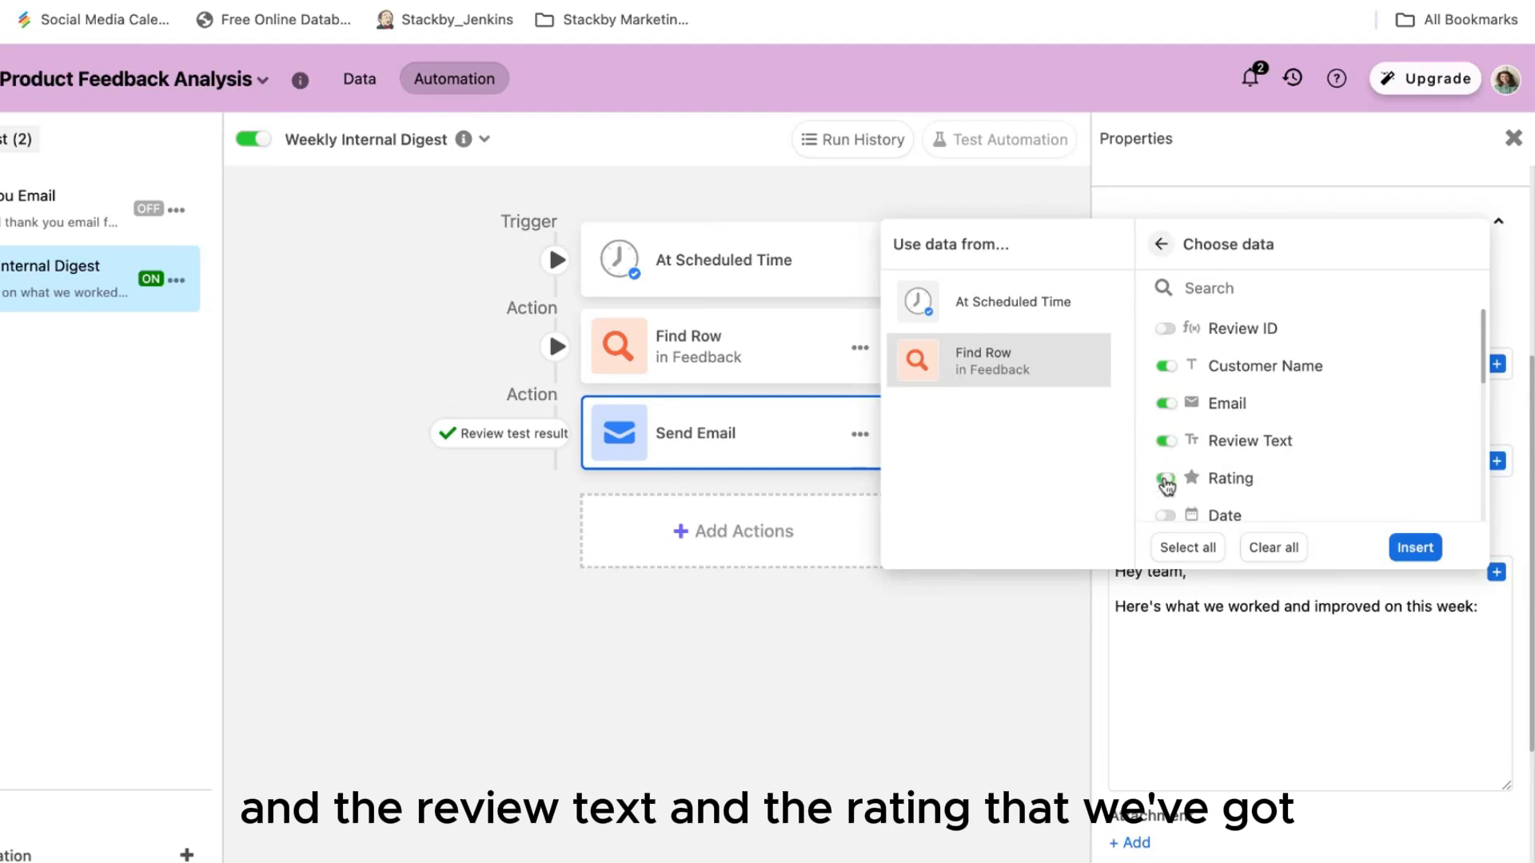
{"action": "left_click", "coordinate": [1417, 560]}
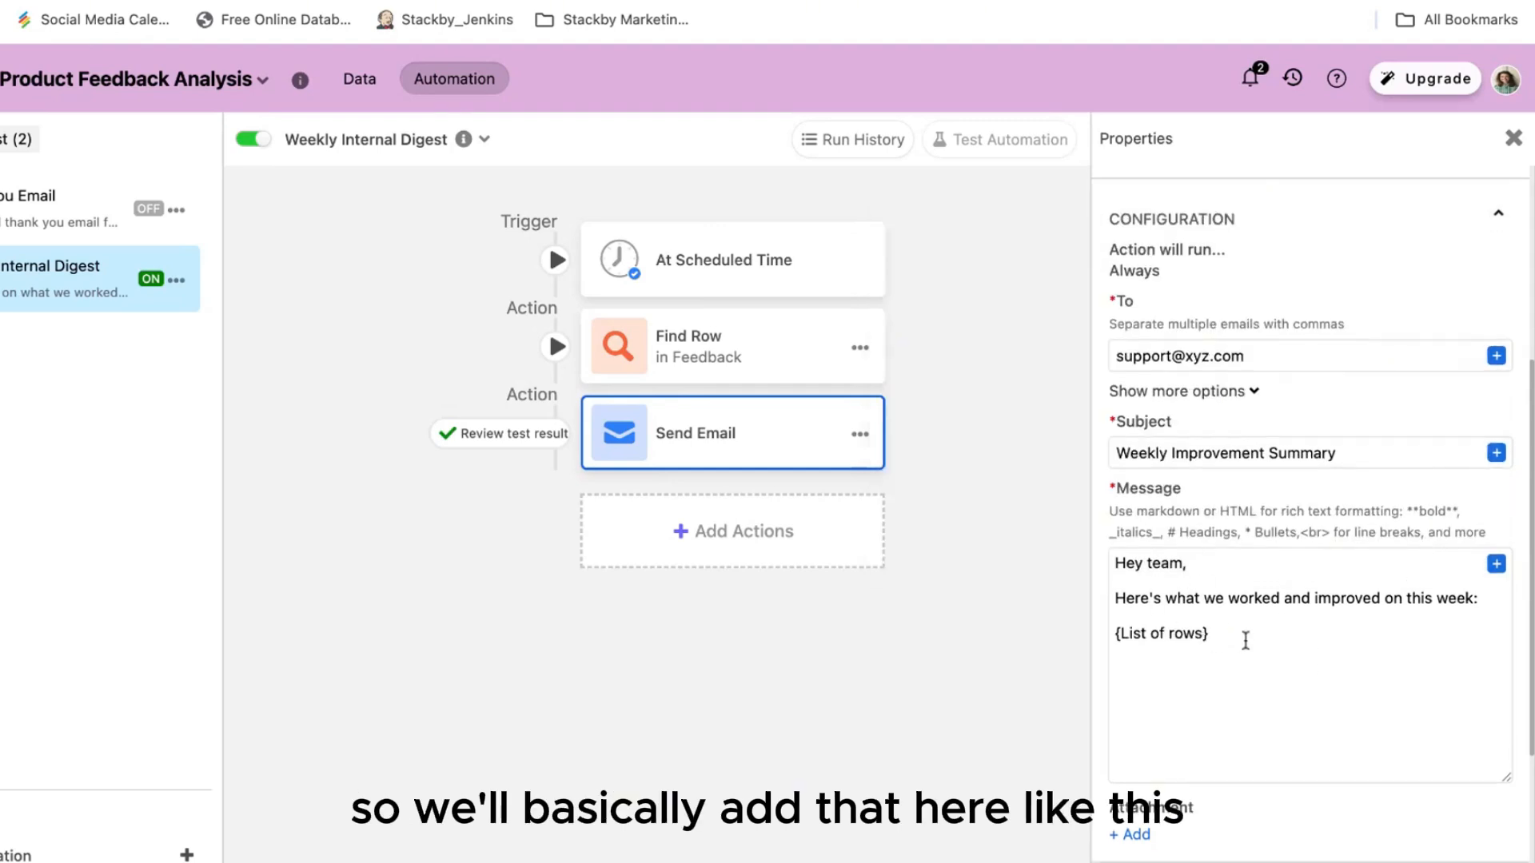
Step: Generate a preview of the weekly digest test email
{"action": "scroll", "coordinate": [1245, 640], "scroll_direction": "down", "scroll_amount": 4}
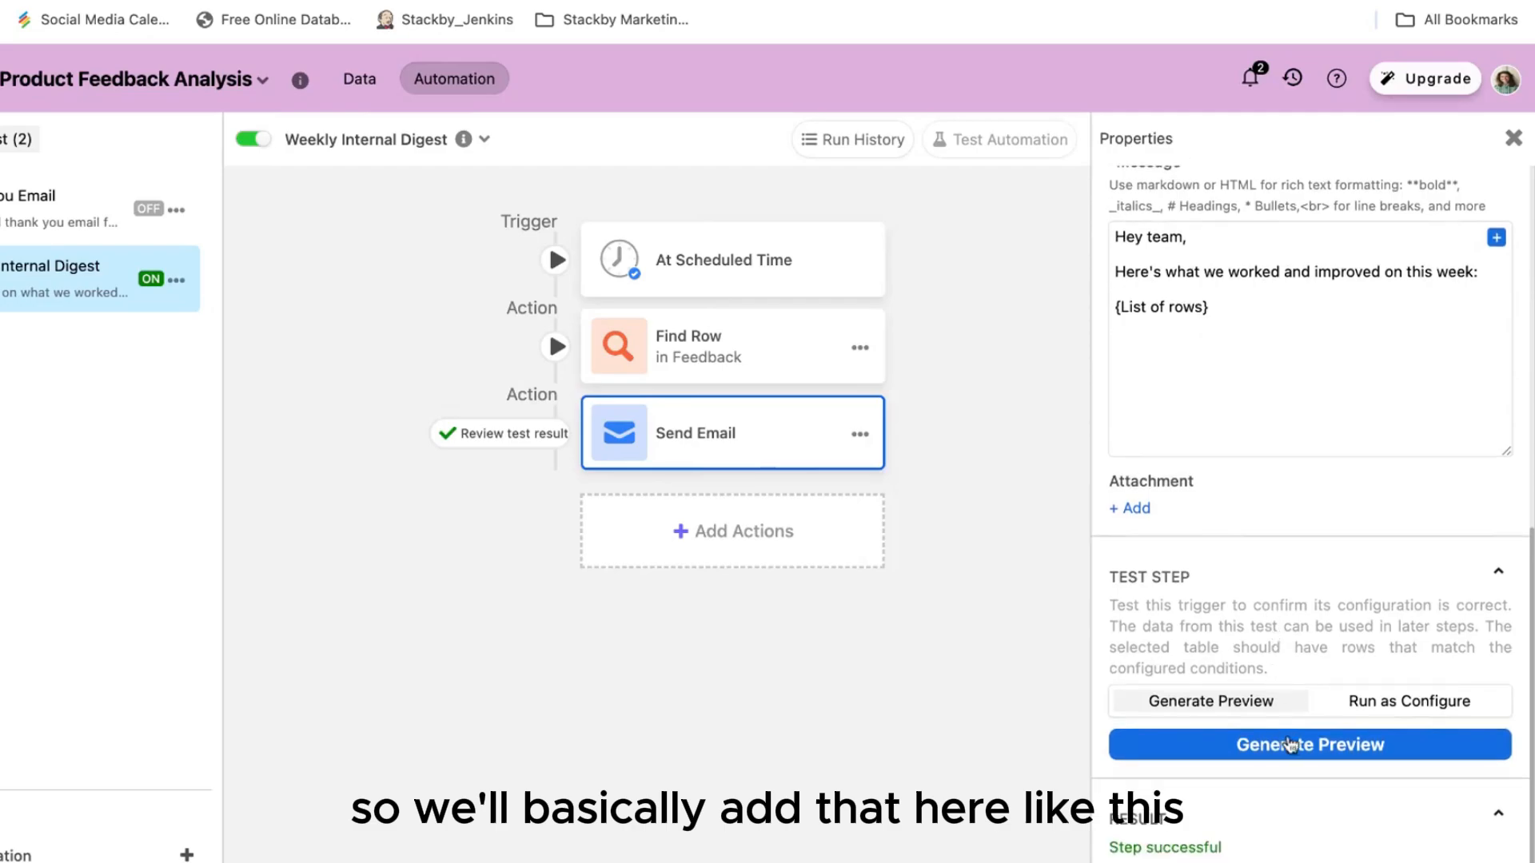
{"action": "left_click", "coordinate": [1290, 748]}
{"action": "scroll", "coordinate": [792, 548], "scroll_direction": "down", "scroll_amount": 5}
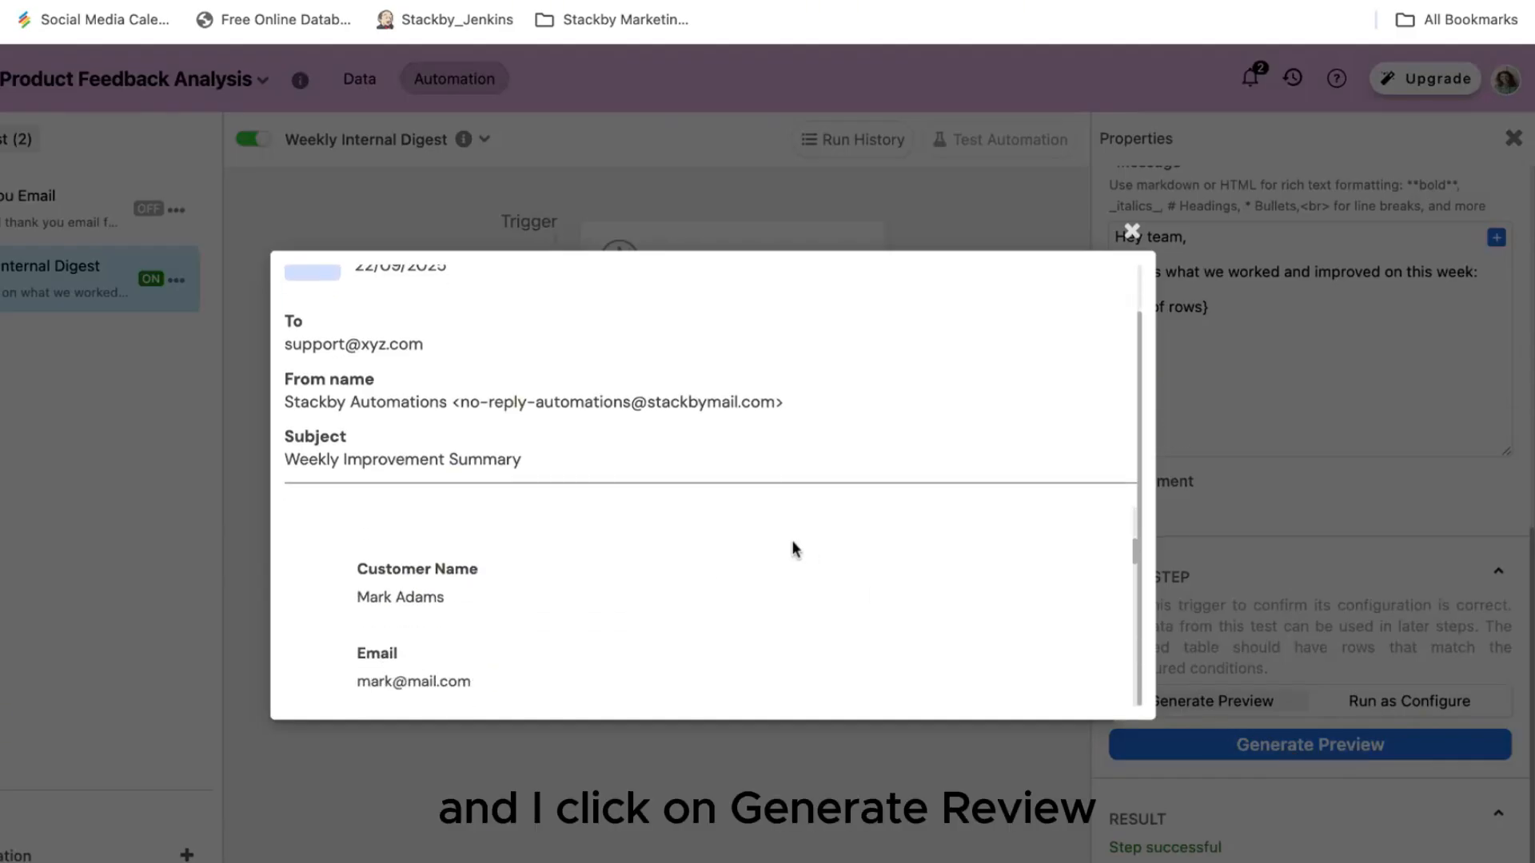
Step: Check the listed feedback records in the Email Sent preview, then close it
{"action": "scroll", "coordinate": [791, 549], "scroll_direction": "up", "scroll_amount": 1}
{"action": "scroll", "coordinate": [792, 549], "scroll_direction": "down", "scroll_amount": 3}
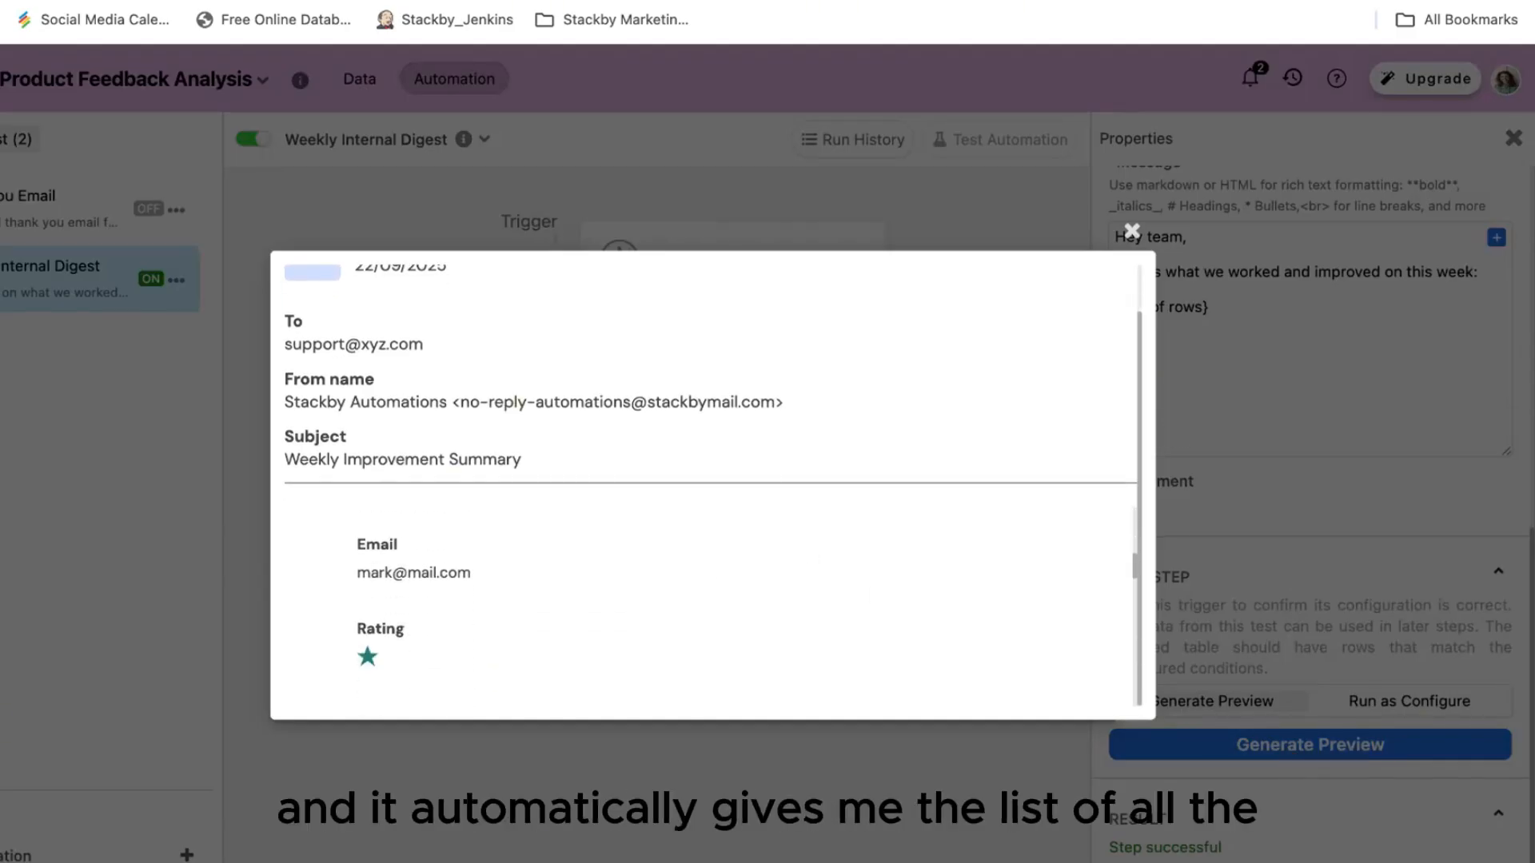
{"action": "scroll", "coordinate": [791, 549], "scroll_direction": "down", "scroll_amount": 6}
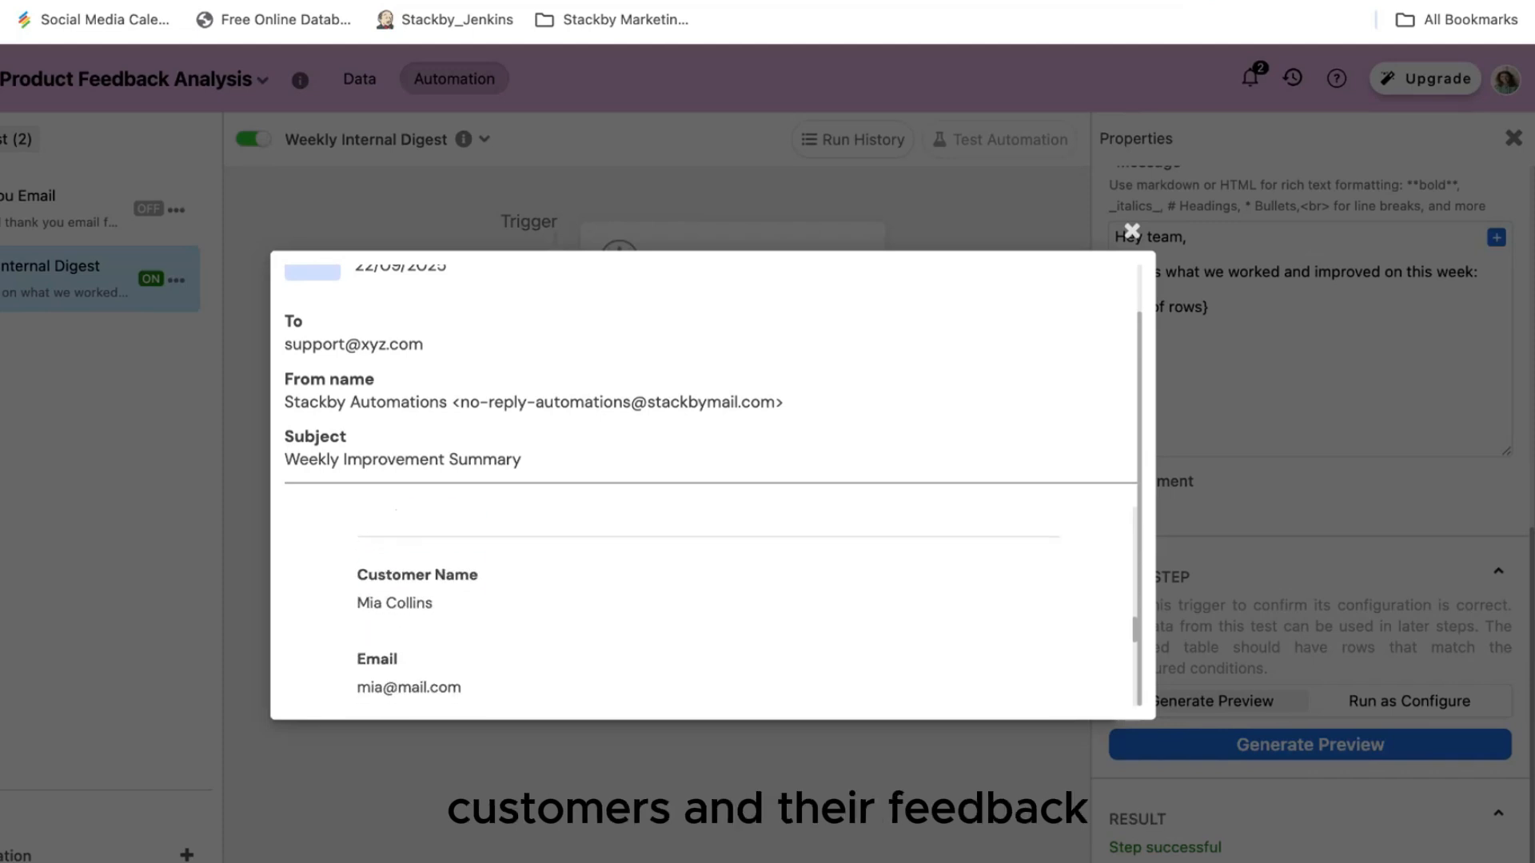
{"action": "scroll", "coordinate": [792, 548], "scroll_direction": "down", "scroll_amount": 4}
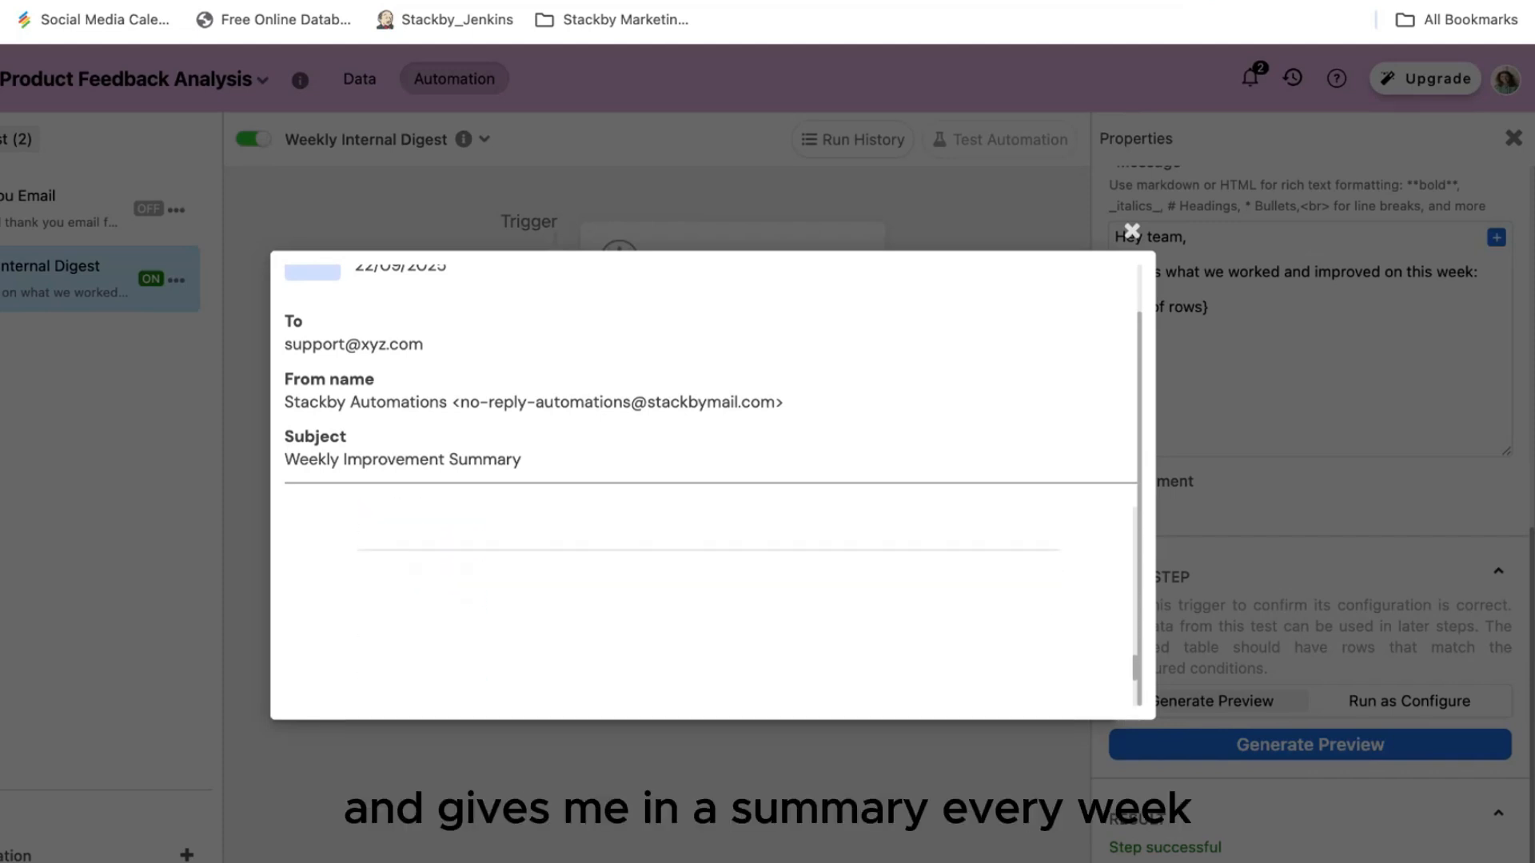
{"action": "scroll", "coordinate": [704, 600], "scroll_direction": "up", "scroll_amount": 15}
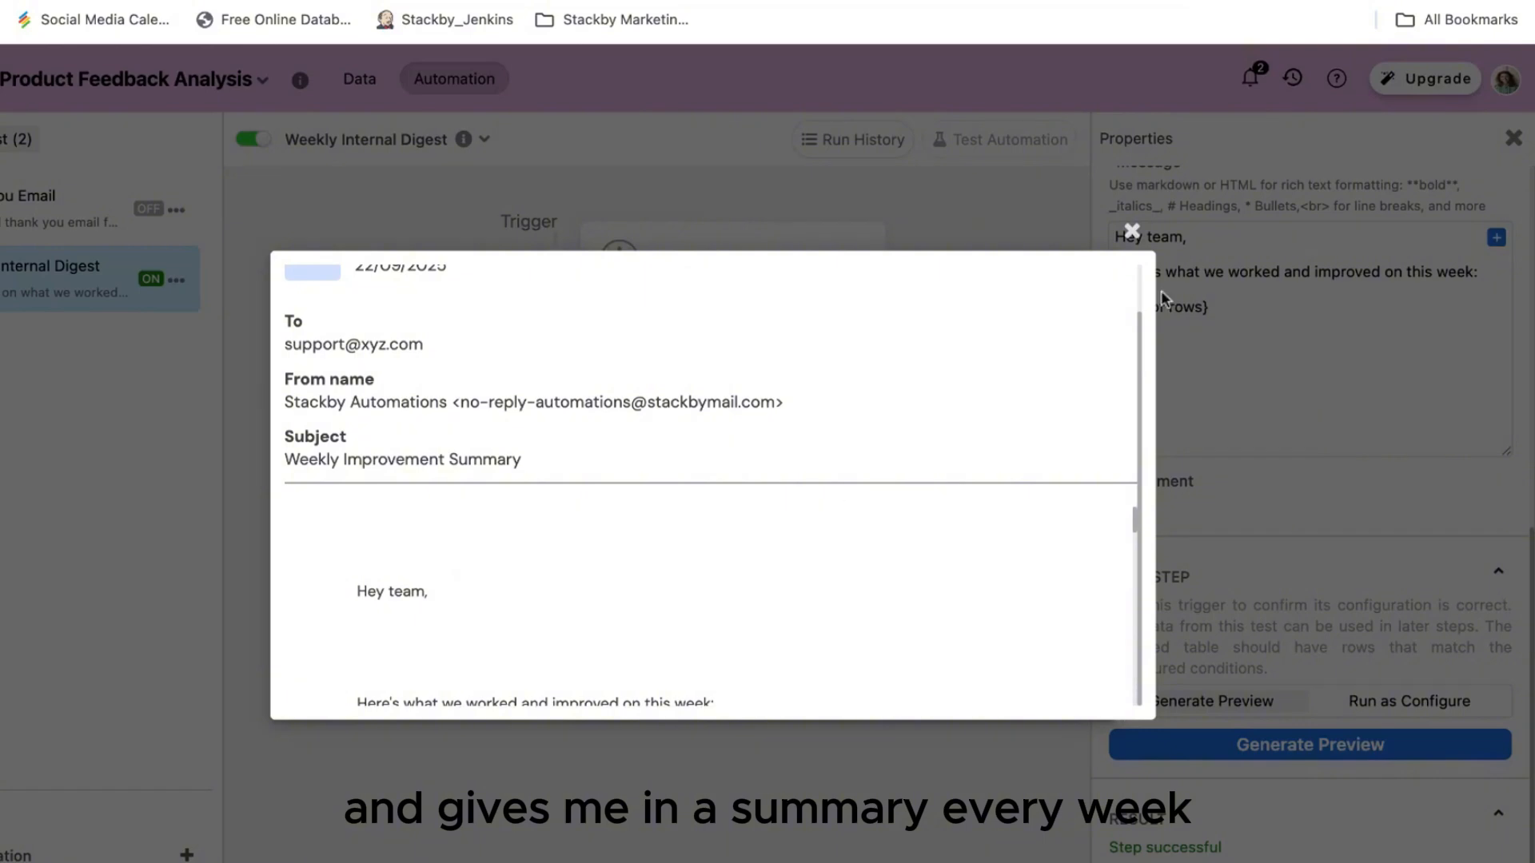
{"action": "left_click", "coordinate": [1131, 231]}
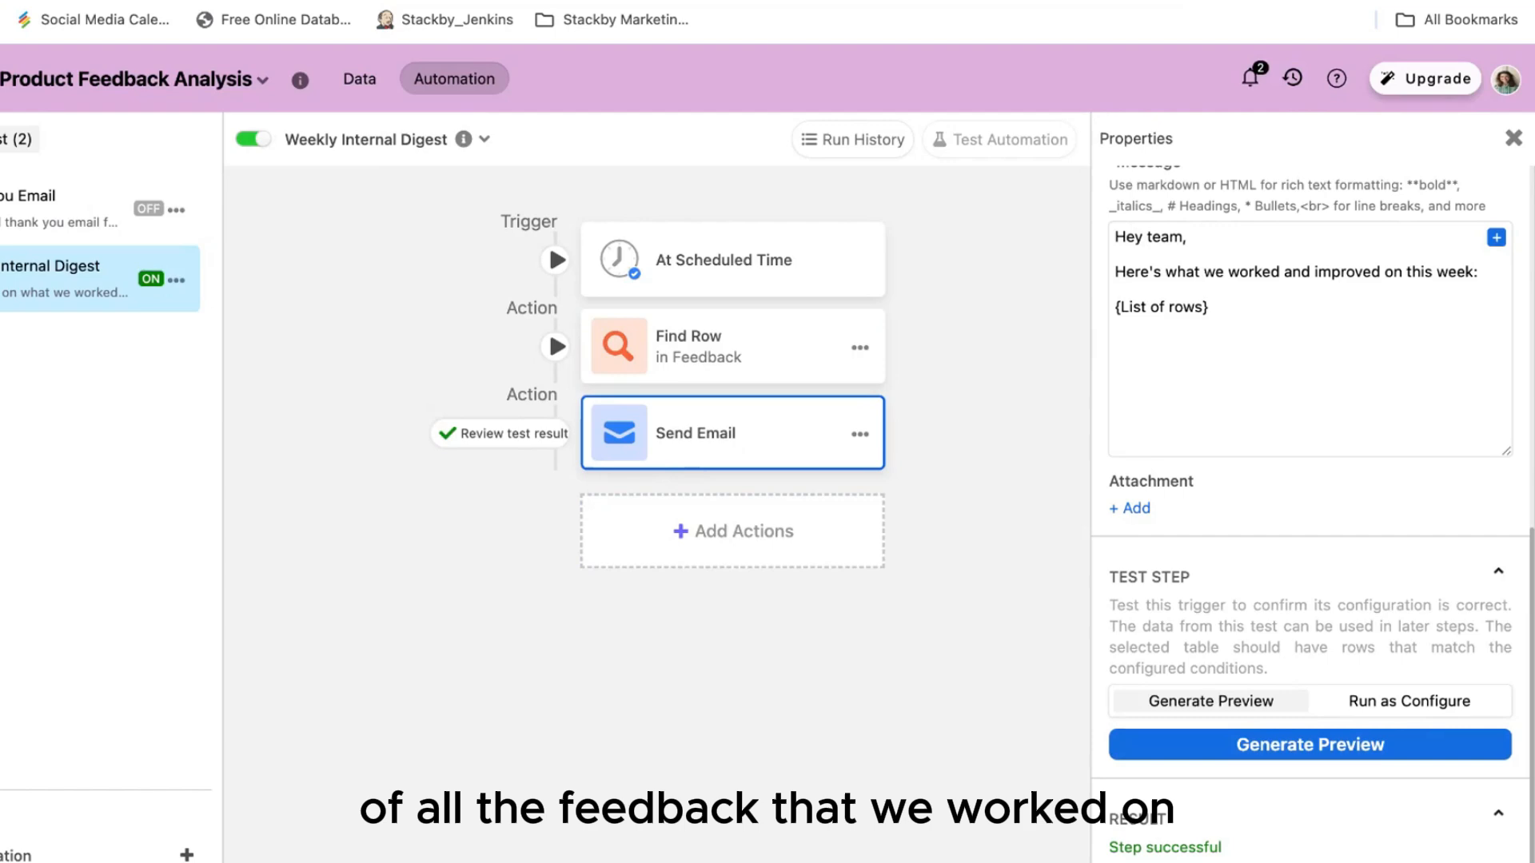
Step: Close the Weekly Internal Digest email step's settings and return to the Feedback table's All Feedback grid
{"action": "scroll", "coordinate": [1384, 454], "scroll_direction": "up", "scroll_amount": 10}
{"action": "left_click", "coordinate": [1513, 137]}
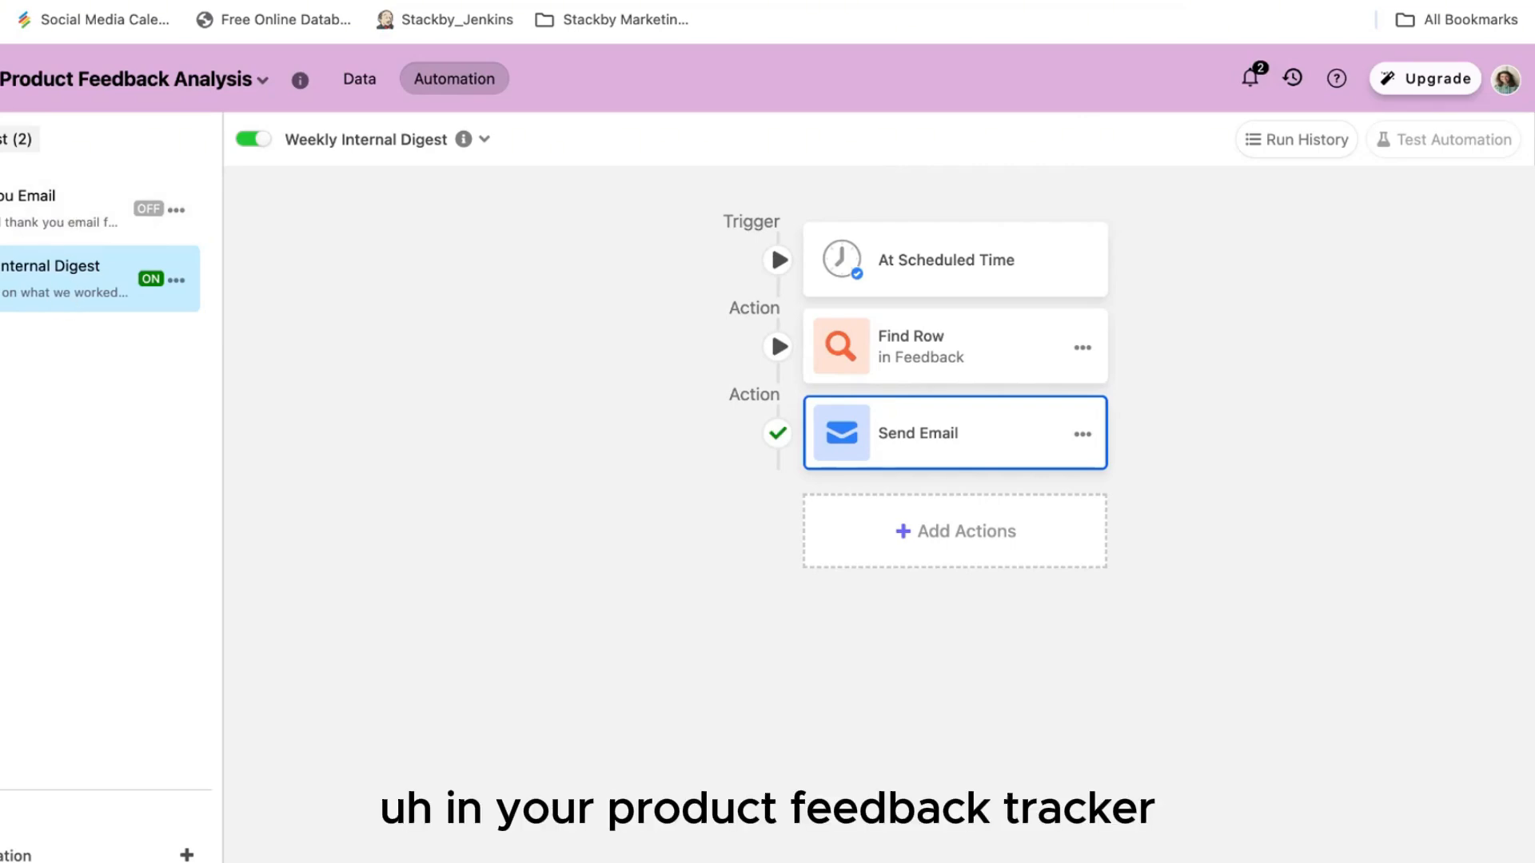
{"action": "left_click", "coordinate": [359, 78]}
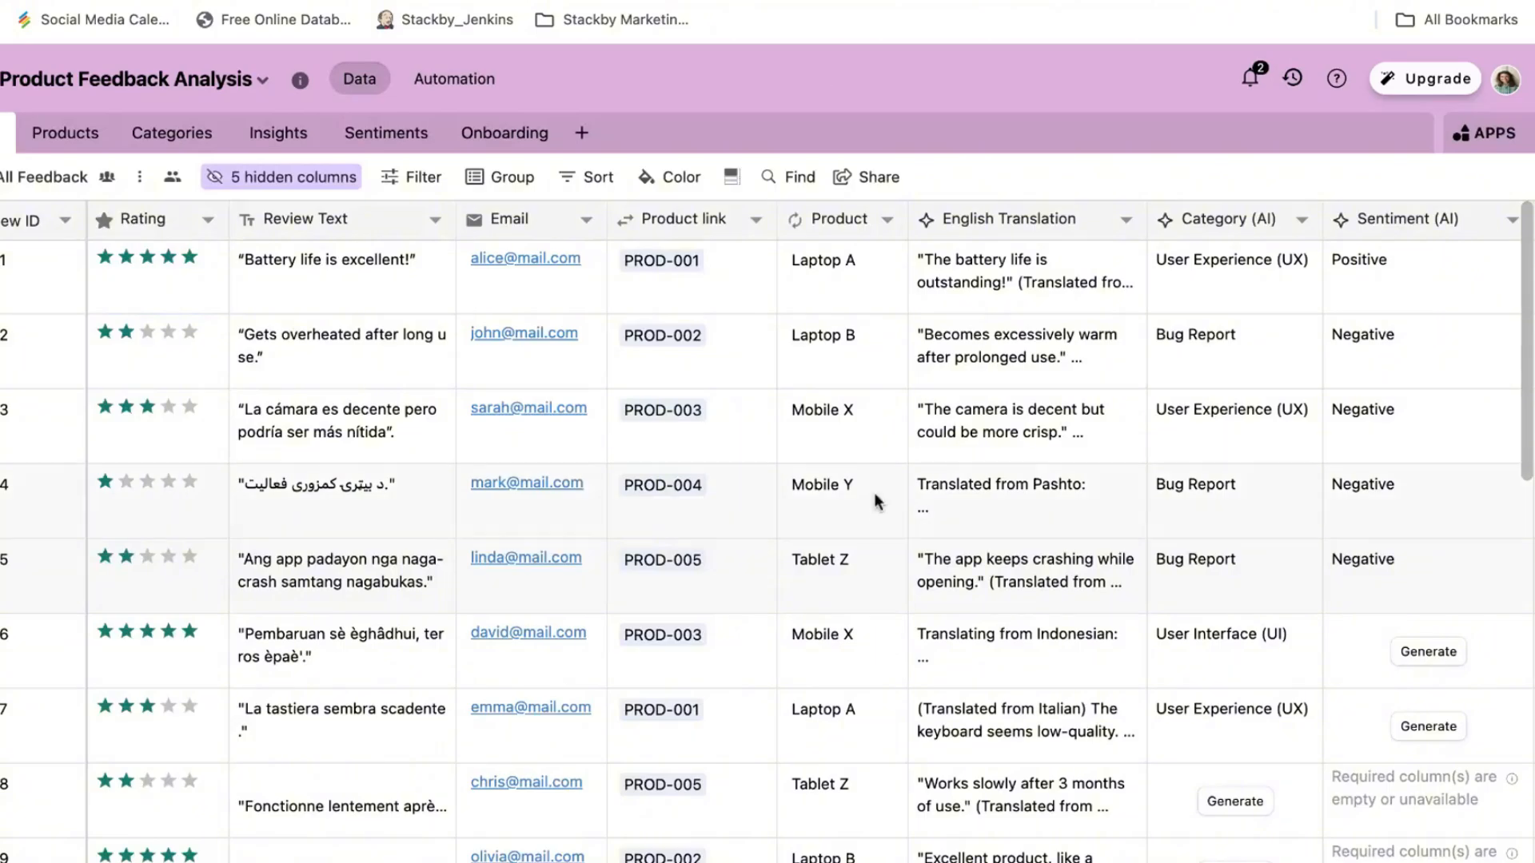